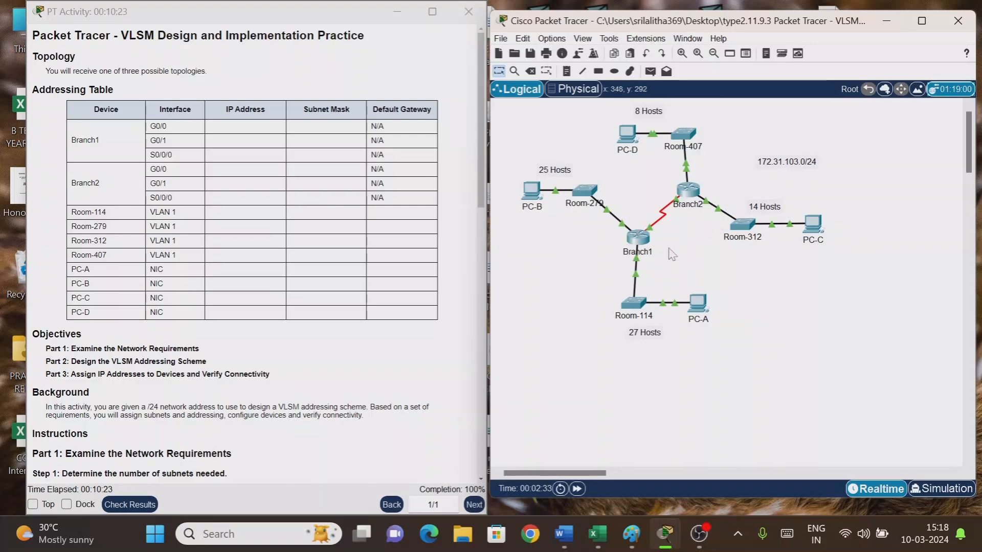
Step: Read the activity's three objectives: examining network requirements, designing the VLSM scheme, and assigning IP addresses and verifying connectivity
{"action": "scroll", "coordinate": [140, 317], "scroll_direction": "down", "scroll_amount": 1}
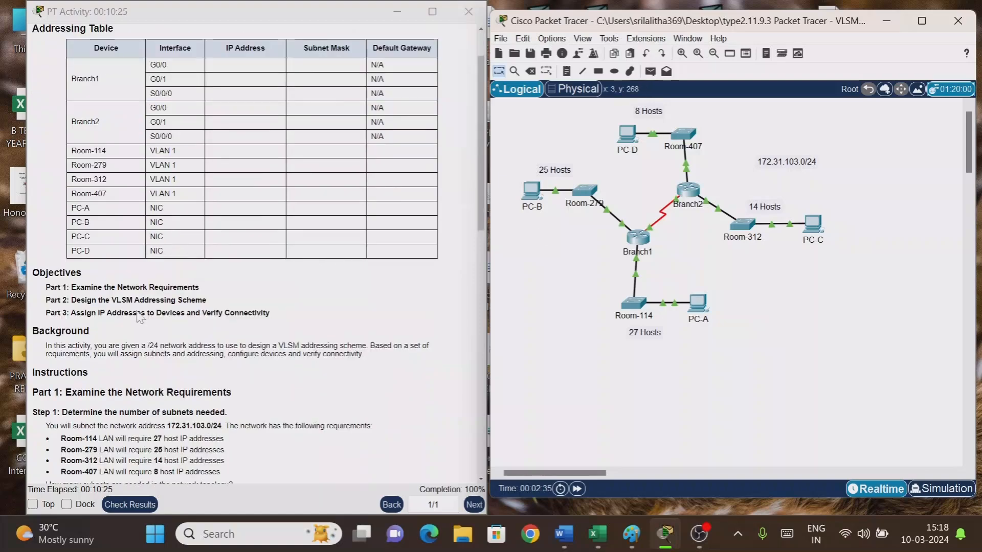
{"action": "left_click_drag", "start_coordinate": [117, 287], "coordinate": [192, 287]}
{"action": "scroll", "coordinate": [221, 306], "scroll_direction": "up", "scroll_amount": 1}
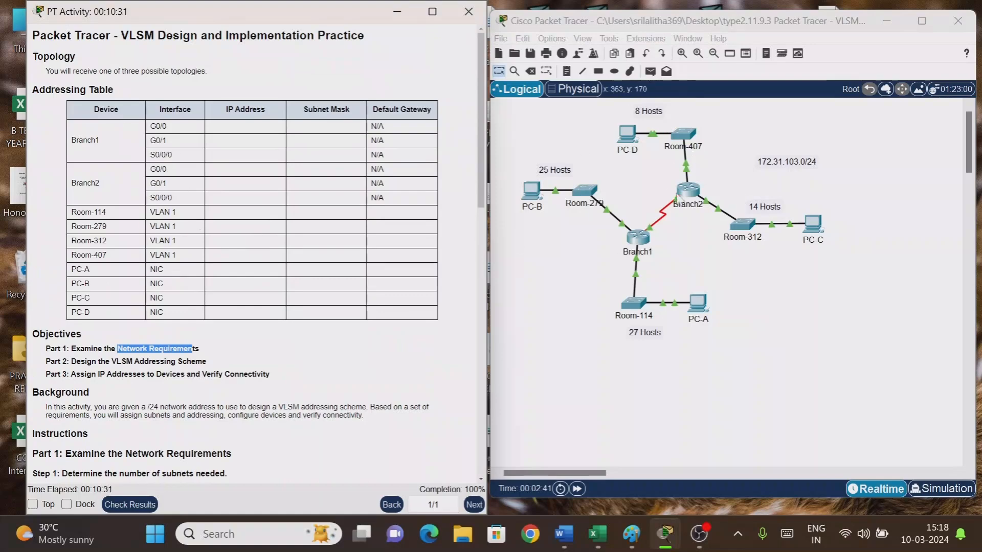
{"action": "scroll", "coordinate": [99, 353], "scroll_direction": "down", "scroll_amount": 1}
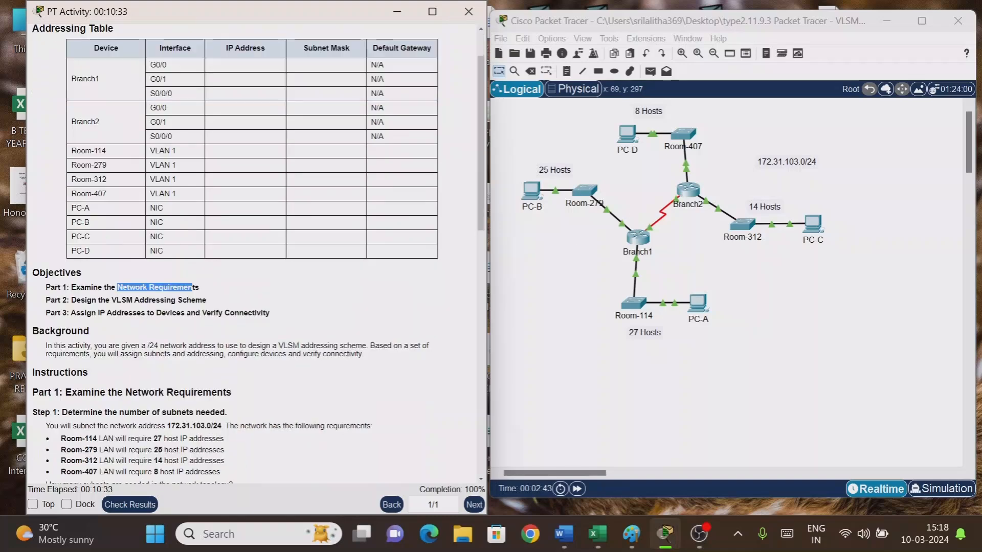
{"action": "left_click", "coordinate": [97, 312]}
{"action": "left_click_drag", "start_coordinate": [97, 301], "coordinate": [208, 301]}
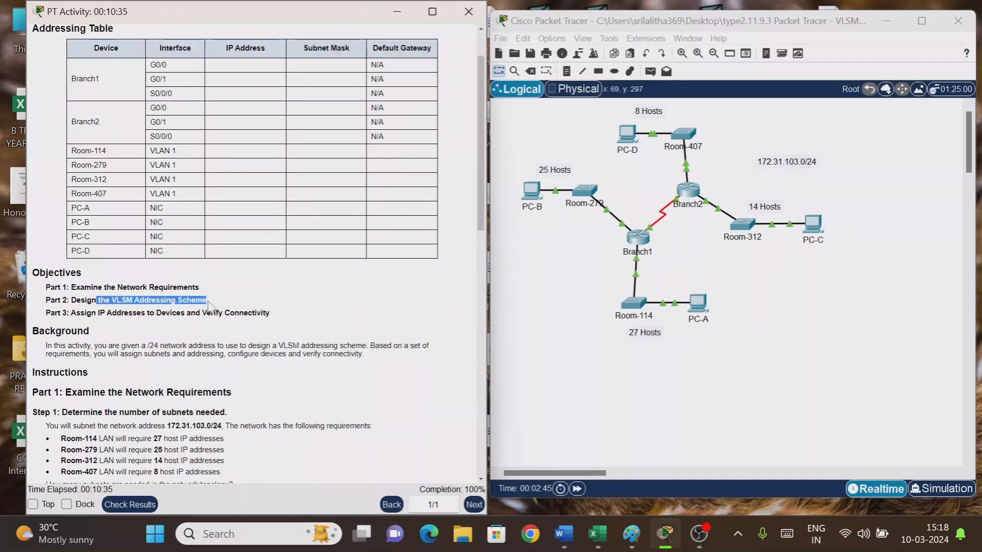
{"action": "left_click", "coordinate": [213, 308]}
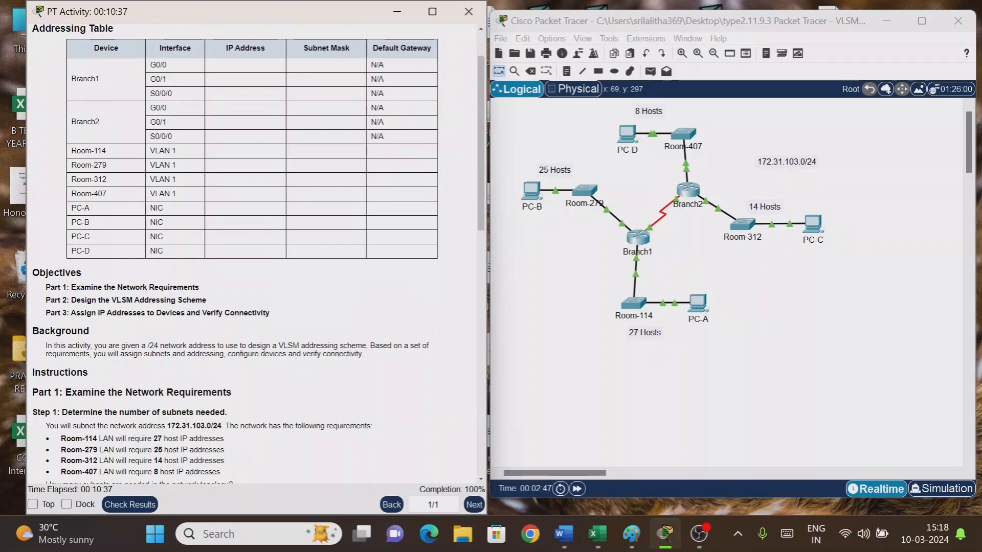
{"action": "left_click_drag", "start_coordinate": [111, 300], "coordinate": [296, 319]}
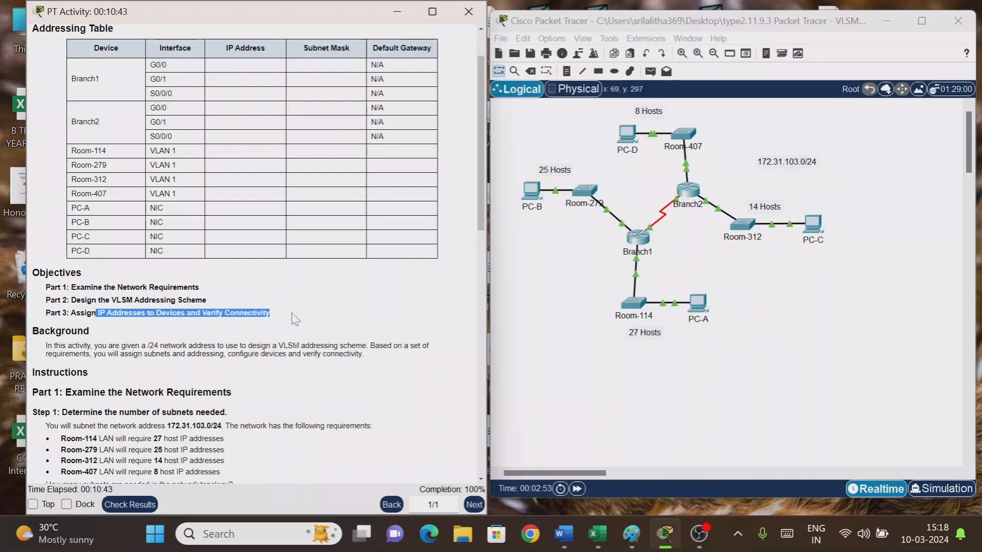
{"action": "left_click", "coordinate": [295, 319]}
{"action": "scroll", "coordinate": [254, 271], "scroll_direction": "up", "scroll_amount": 2}
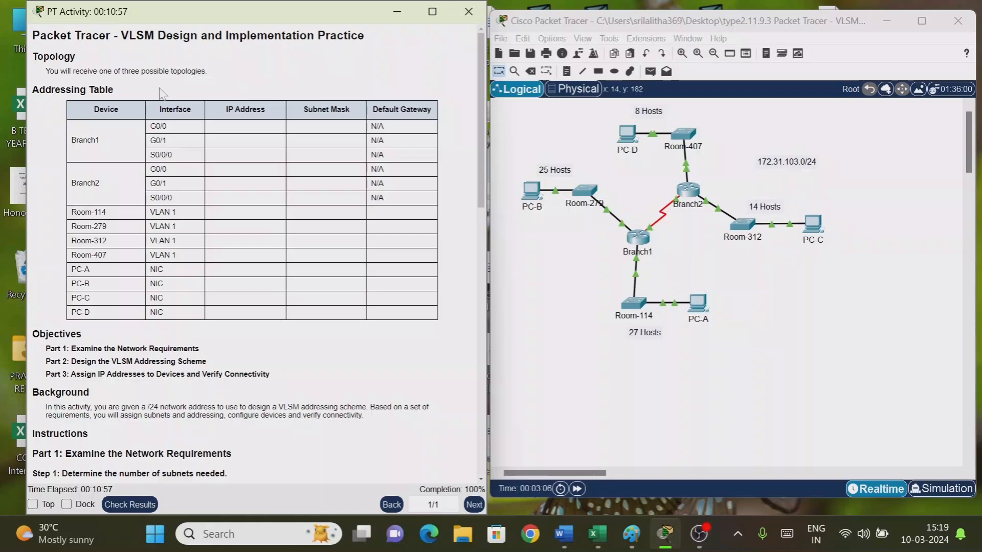
Step: Review the Part 1 instructions on examining the network requirements together with the addressing table
{"action": "scroll", "coordinate": [283, 215], "scroll_direction": "down", "scroll_amount": 3}
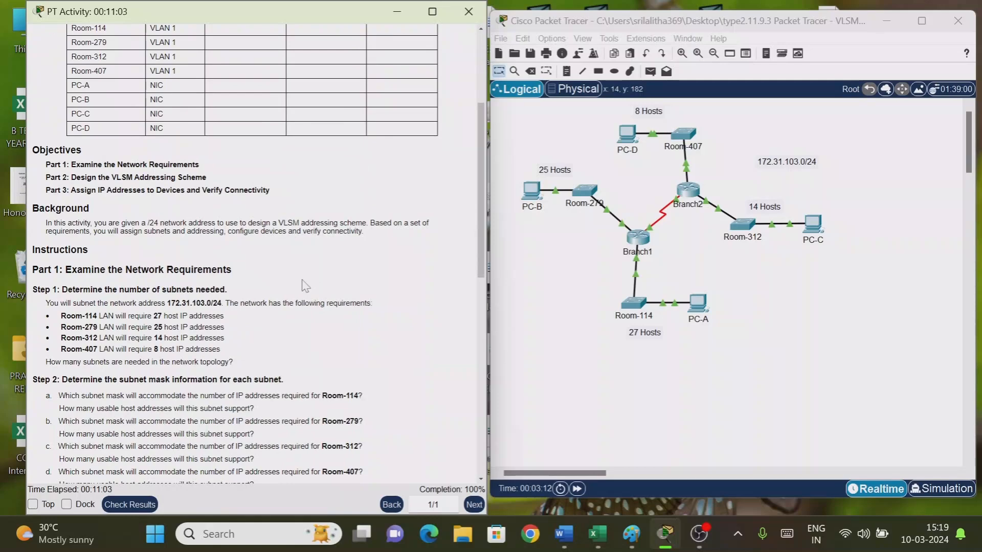
{"action": "scroll", "coordinate": [305, 287], "scroll_direction": "down", "scroll_amount": 1}
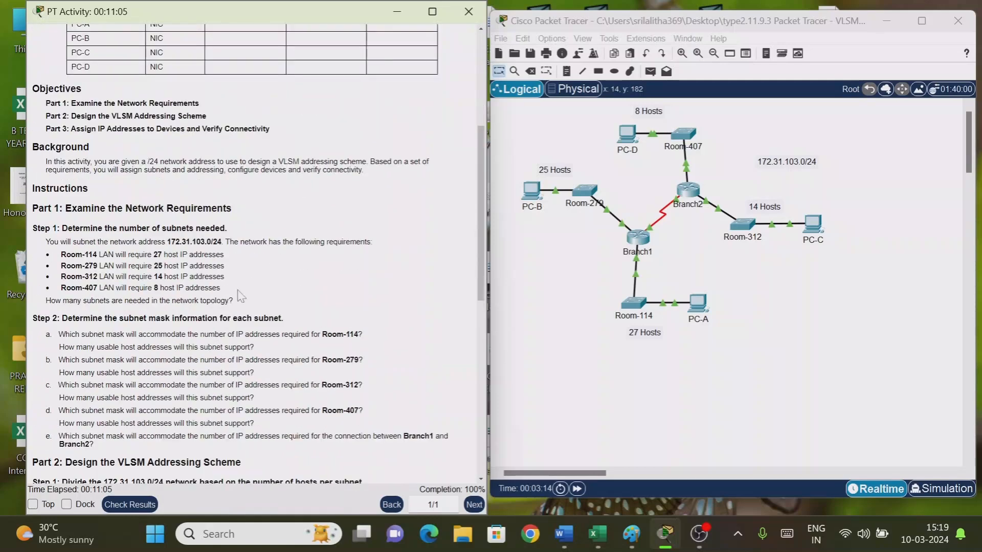
{"action": "left_click_drag", "start_coordinate": [51, 208], "coordinate": [239, 216]}
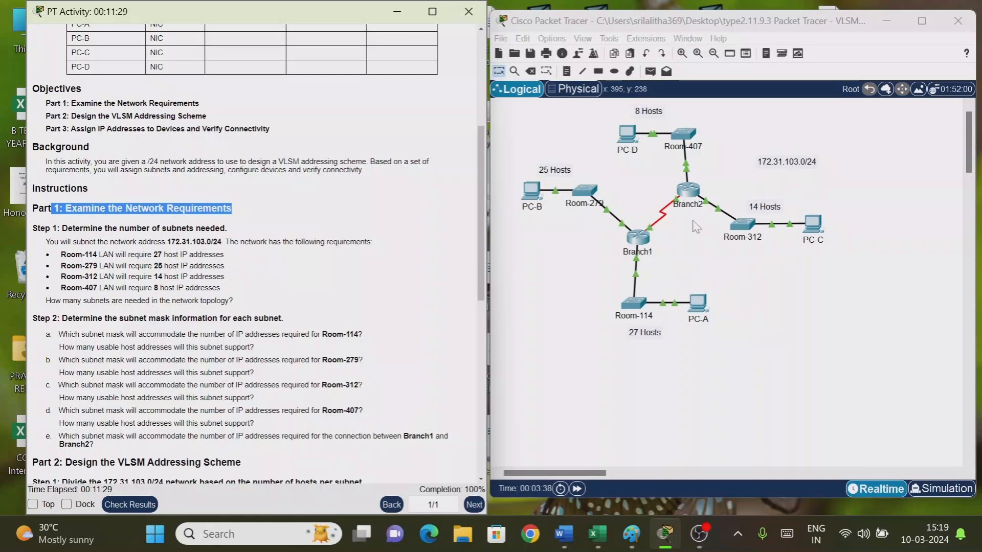
{"action": "scroll", "coordinate": [150, 158], "scroll_direction": "up", "scroll_amount": 5}
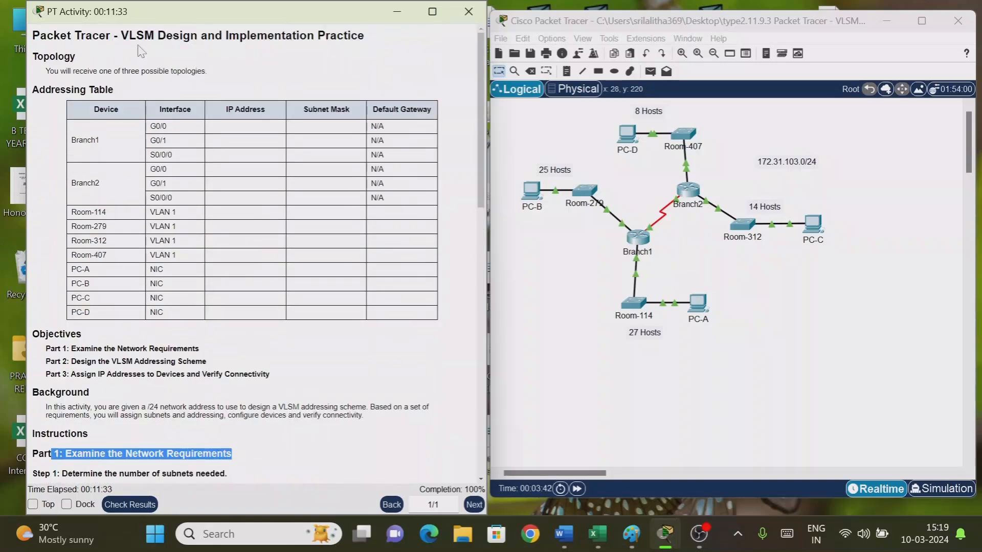
{"action": "scroll", "coordinate": [186, 120], "scroll_direction": "down", "scroll_amount": 4}
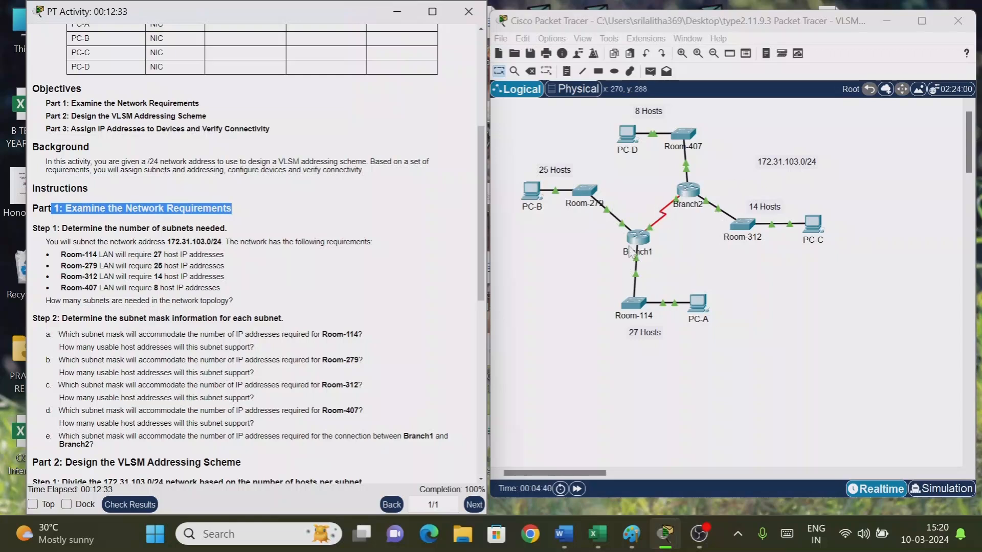
{"action": "scroll", "coordinate": [299, 256], "scroll_direction": "up", "scroll_amount": 5}
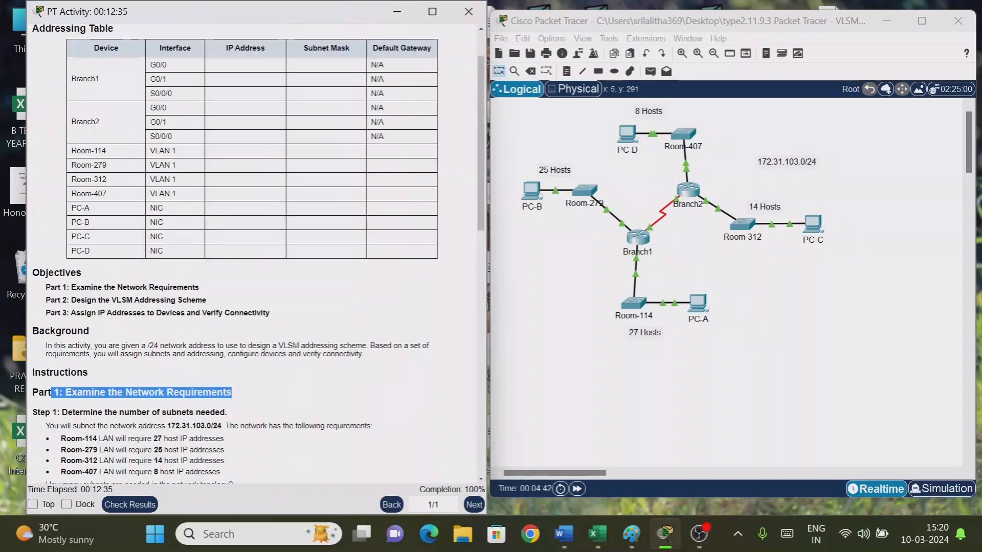
{"action": "scroll", "coordinate": [209, 258], "scroll_direction": "down", "scroll_amount": 2}
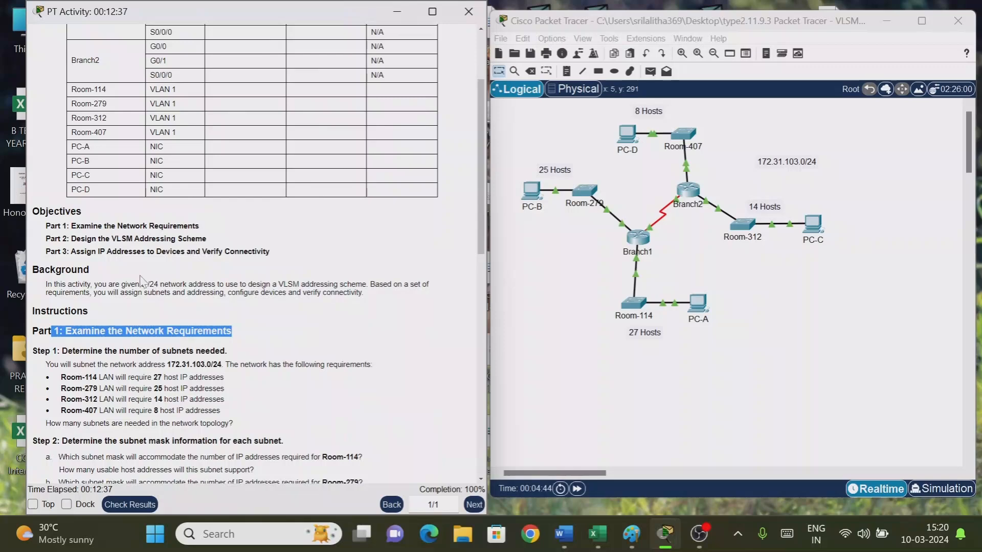
{"action": "scroll", "coordinate": [141, 281], "scroll_direction": "down", "scroll_amount": 1}
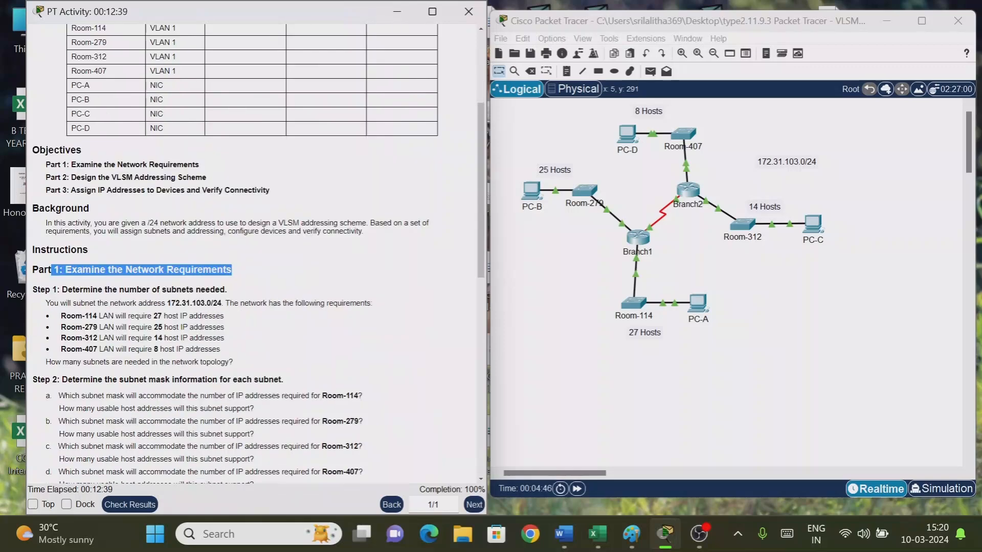
Step: Examine the network address given for subnetting in Part 1, Step 1, and the VLSM task named in the activity title
{"action": "left_click_drag", "start_coordinate": [166, 303], "coordinate": [210, 302]}
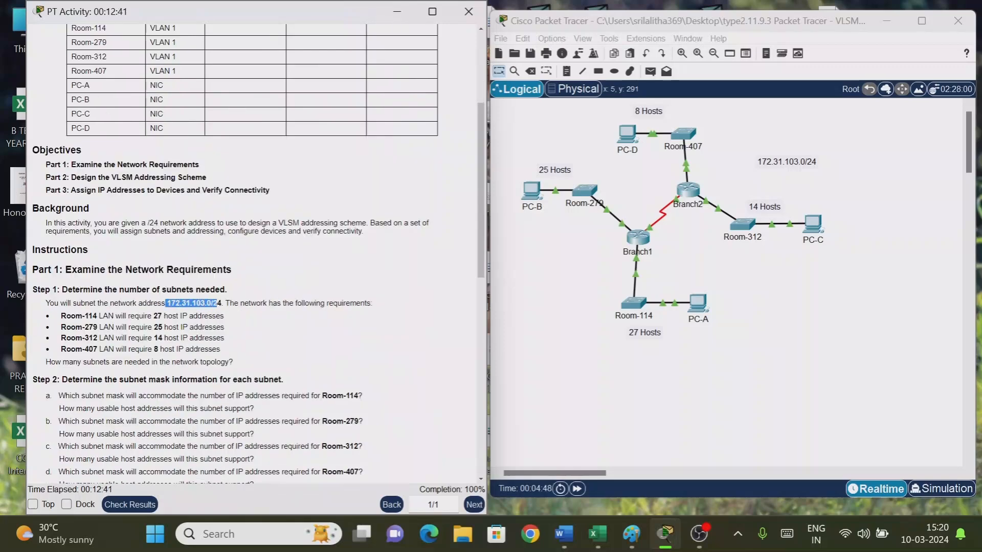
{"action": "left_click", "coordinate": [175, 305]}
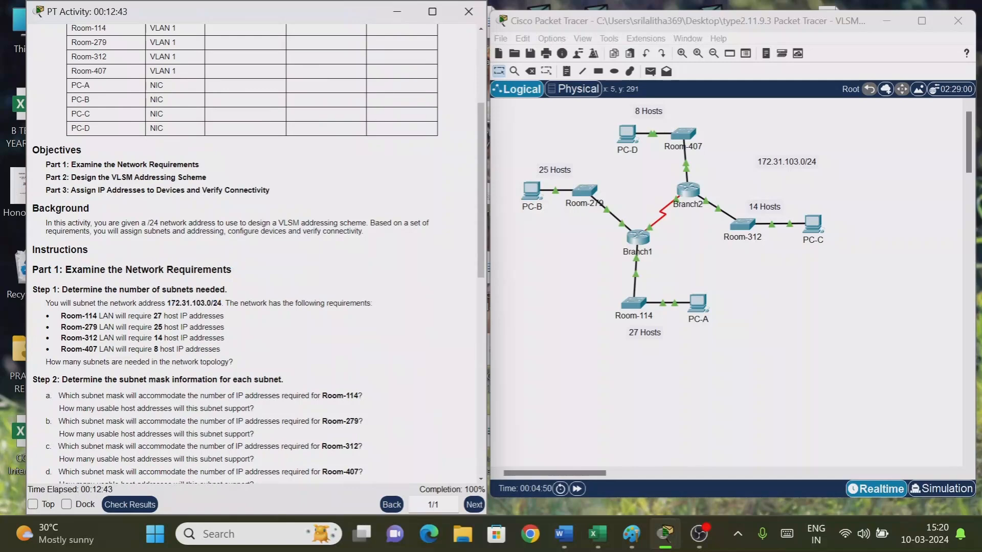
{"action": "left_click_drag", "start_coordinate": [167, 304], "coordinate": [210, 303]}
{"action": "left_click", "coordinate": [209, 304]}
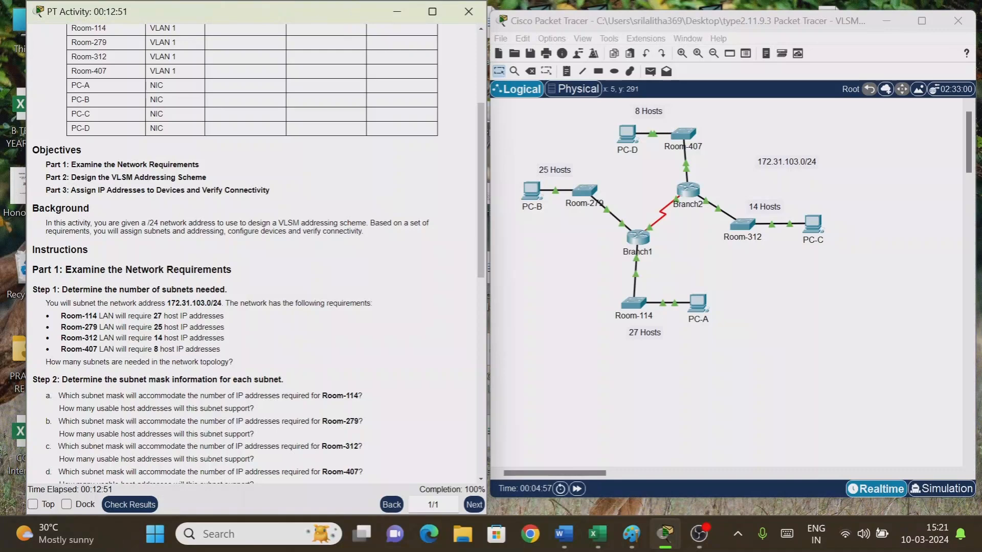
{"action": "left_click_drag", "start_coordinate": [167, 304], "coordinate": [224, 303]}
{"action": "left_click_drag", "start_coordinate": [172, 303], "coordinate": [223, 303]}
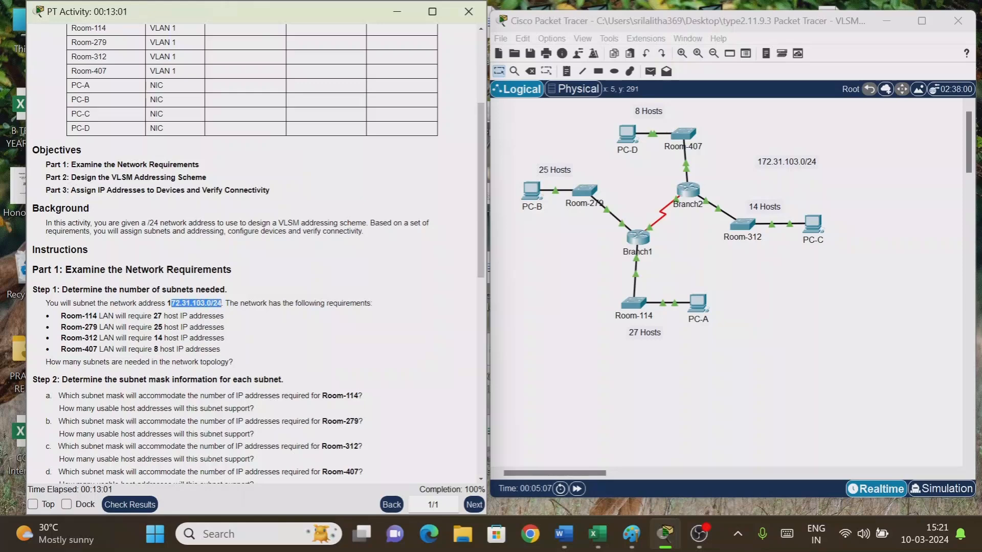
{"action": "scroll", "coordinate": [254, 336], "scroll_direction": "up", "scroll_amount": 3}
{"action": "scroll", "coordinate": [254, 336], "scroll_direction": "up", "scroll_amount": 2}
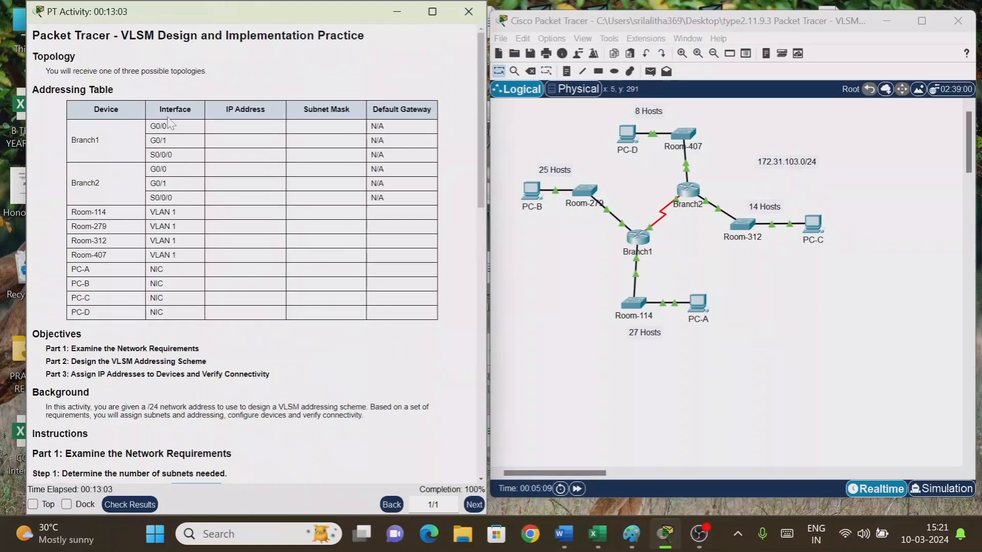
{"action": "left_click_drag", "start_coordinate": [121, 36], "coordinate": [144, 35]}
{"action": "scroll", "coordinate": [210, 205], "scroll_direction": "down", "scroll_amount": 2}
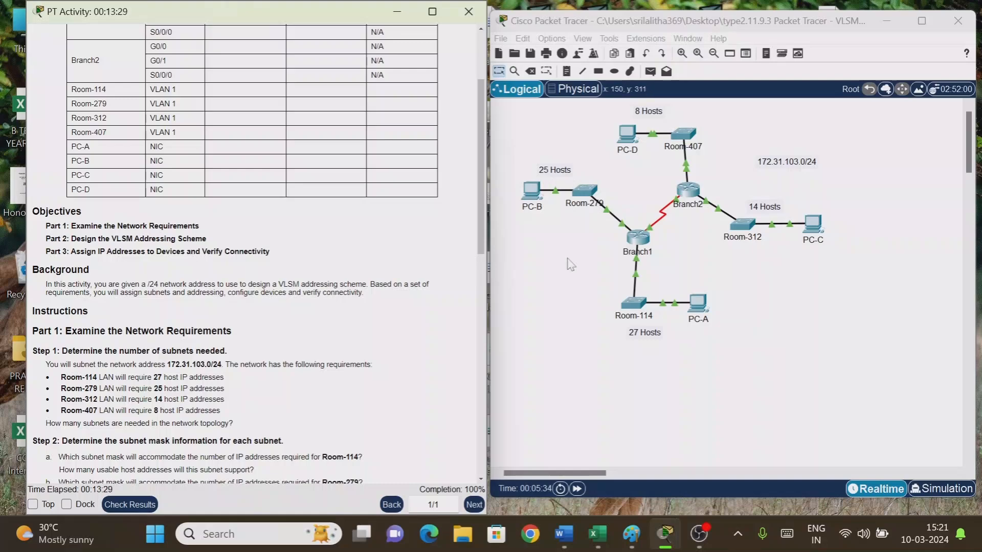
{"action": "scroll", "coordinate": [169, 347], "scroll_direction": "up", "scroll_amount": 2}
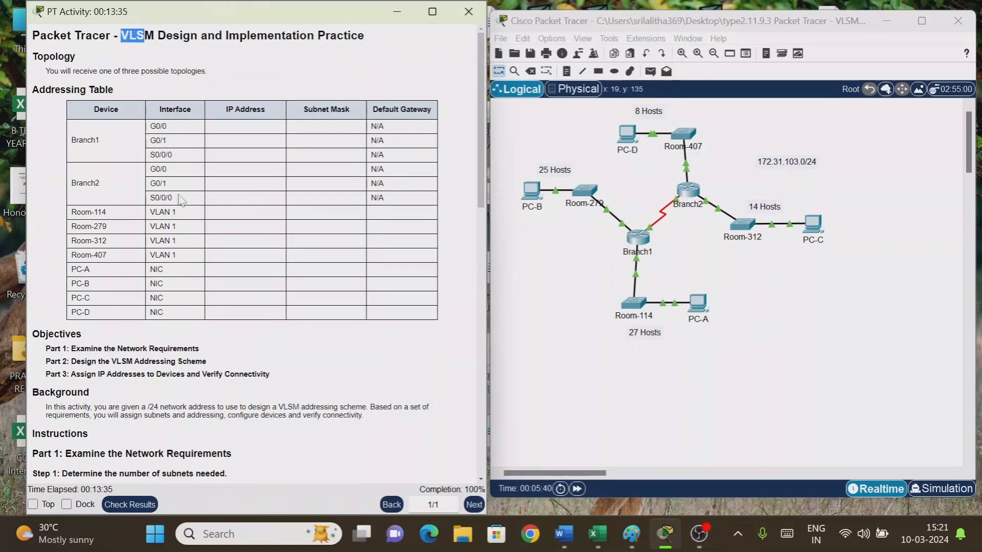
Step: Read the host address requirements for the Room-114, Room-279, Room-312 and Room-407 LANs
{"action": "scroll", "coordinate": [180, 202], "scroll_direction": "down", "scroll_amount": 4}
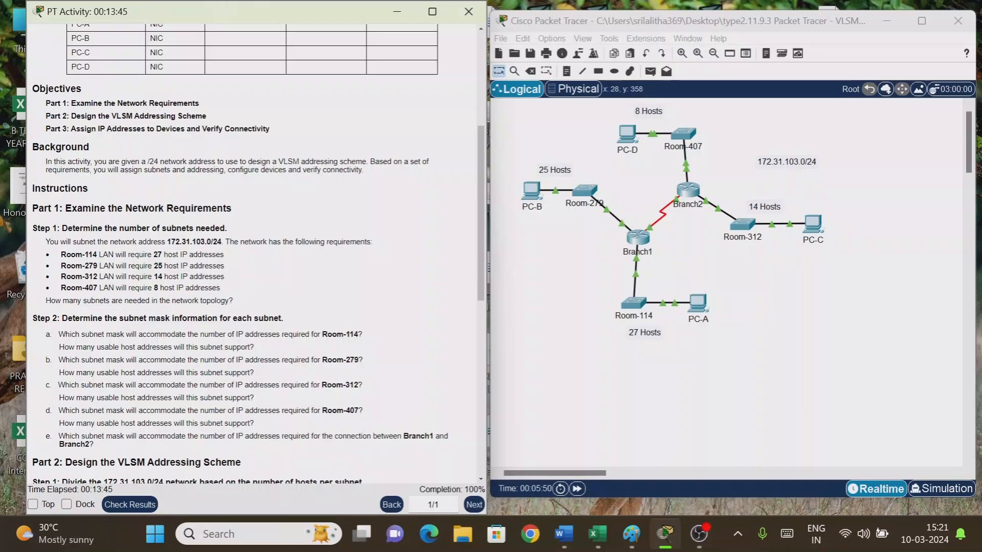
{"action": "left_click_drag", "start_coordinate": [162, 254], "coordinate": [238, 256]}
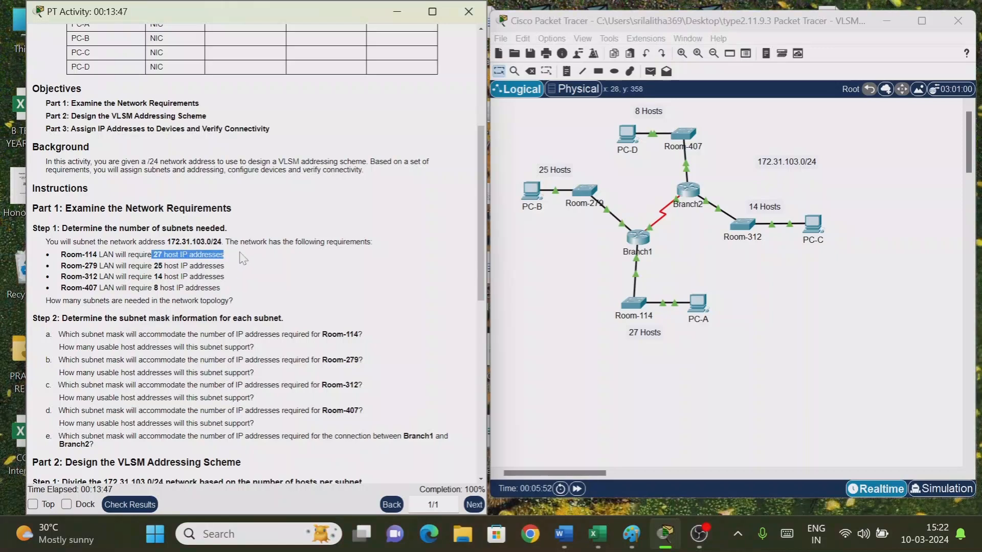
{"action": "left_click_drag", "start_coordinate": [93, 266], "coordinate": [115, 266]}
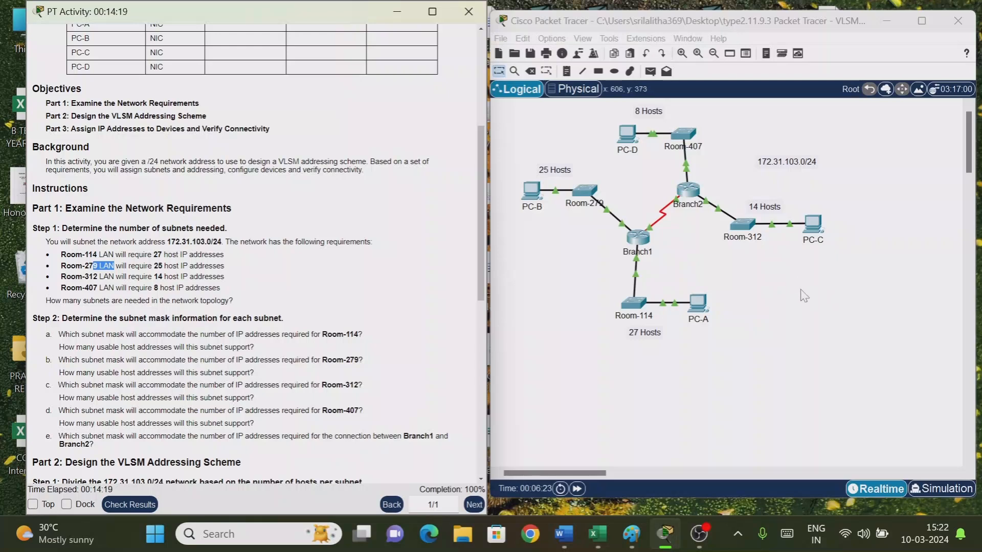
{"action": "left_click", "coordinate": [208, 273]}
{"action": "left_click_drag", "start_coordinate": [60, 254], "coordinate": [208, 287]}
{"action": "scroll", "coordinate": [225, 301], "scroll_direction": "up", "scroll_amount": 2}
{"action": "scroll", "coordinate": [225, 302], "scroll_direction": "up", "scroll_amount": 5}
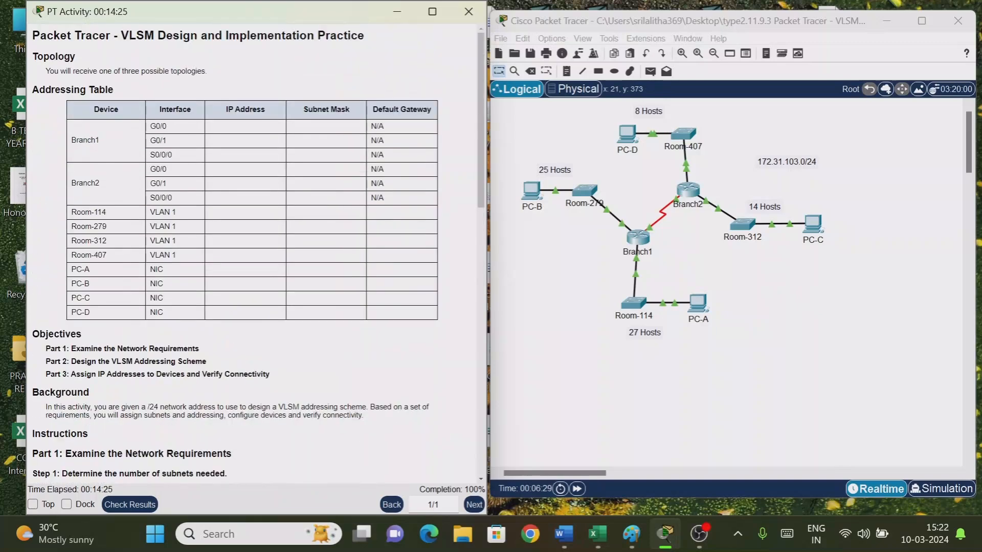
Step: Read through the Part 1 subnet mask questions up to the Part 2 section on designing the VLSM addressing scheme
{"action": "left_click_drag", "start_coordinate": [121, 36], "coordinate": [144, 35]}
{"action": "scroll", "coordinate": [301, 159], "scroll_direction": "down", "scroll_amount": 3}
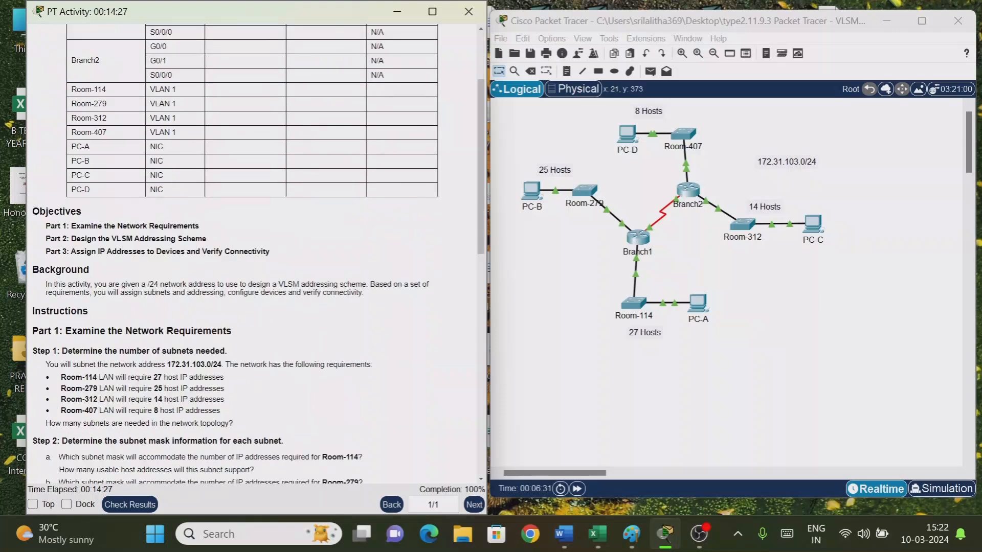
{"action": "scroll", "coordinate": [256, 253], "scroll_direction": "down", "scroll_amount": 5}
{"action": "scroll", "coordinate": [302, 174], "scroll_direction": "down", "scroll_amount": 2}
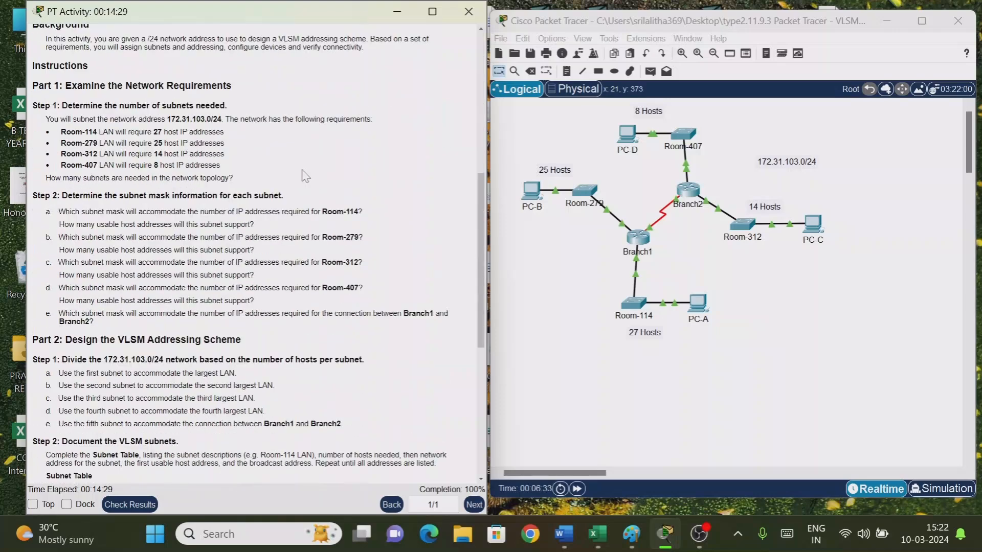
{"action": "scroll", "coordinate": [305, 177], "scroll_direction": "down", "scroll_amount": 1}
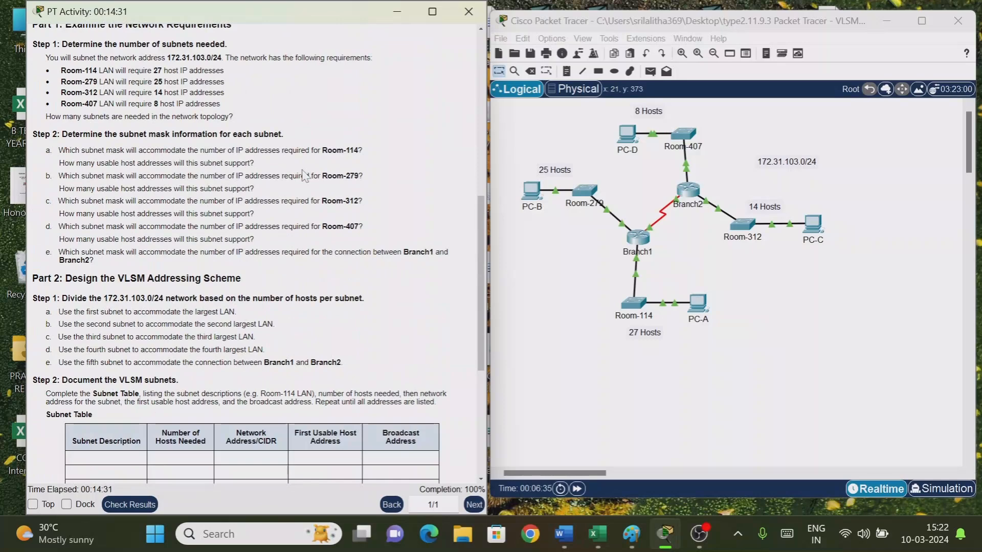
{"action": "scroll", "coordinate": [293, 189], "scroll_direction": "down", "scroll_amount": 3}
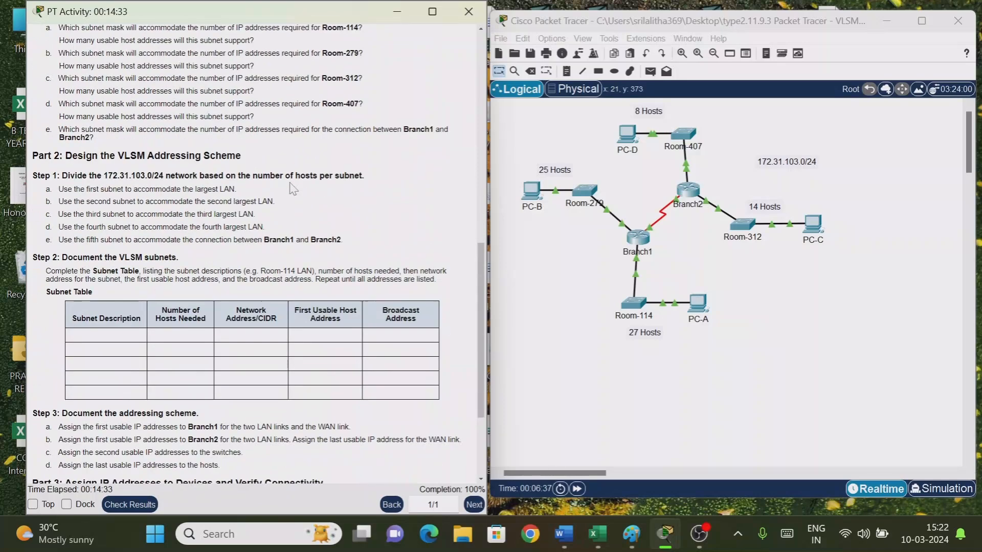
{"action": "scroll", "coordinate": [293, 190], "scroll_direction": "down", "scroll_amount": 2}
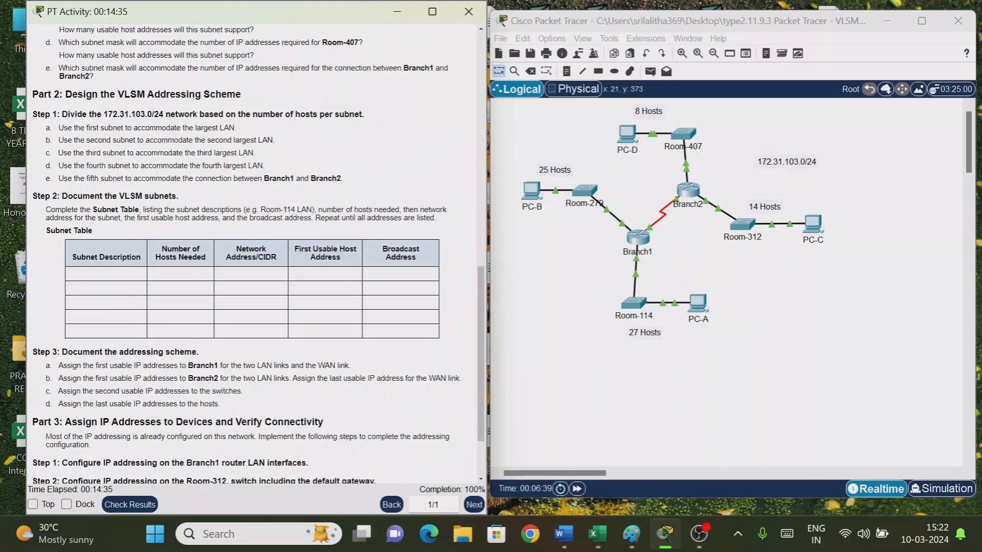
{"action": "left_click_drag", "start_coordinate": [65, 95], "coordinate": [237, 94]}
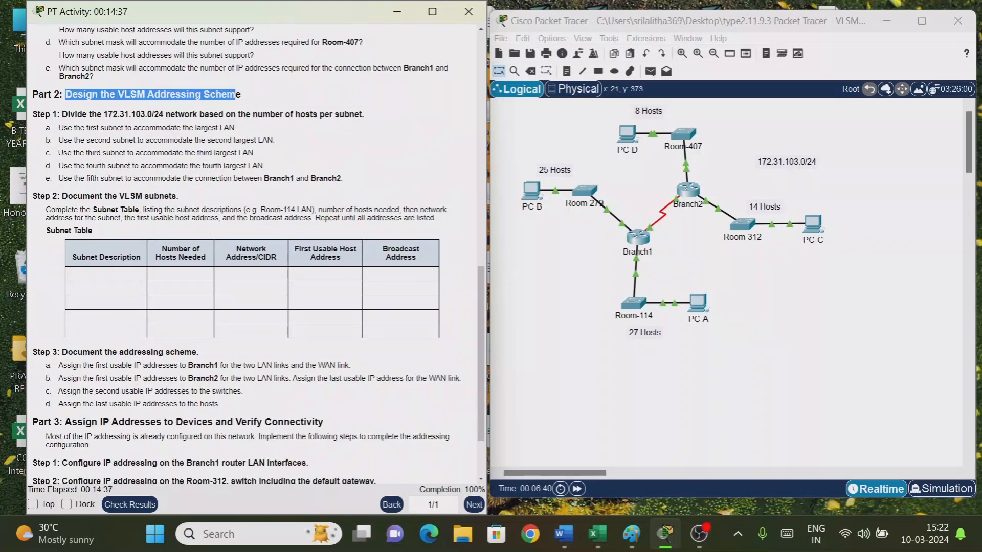
{"action": "left_click", "coordinate": [245, 94]}
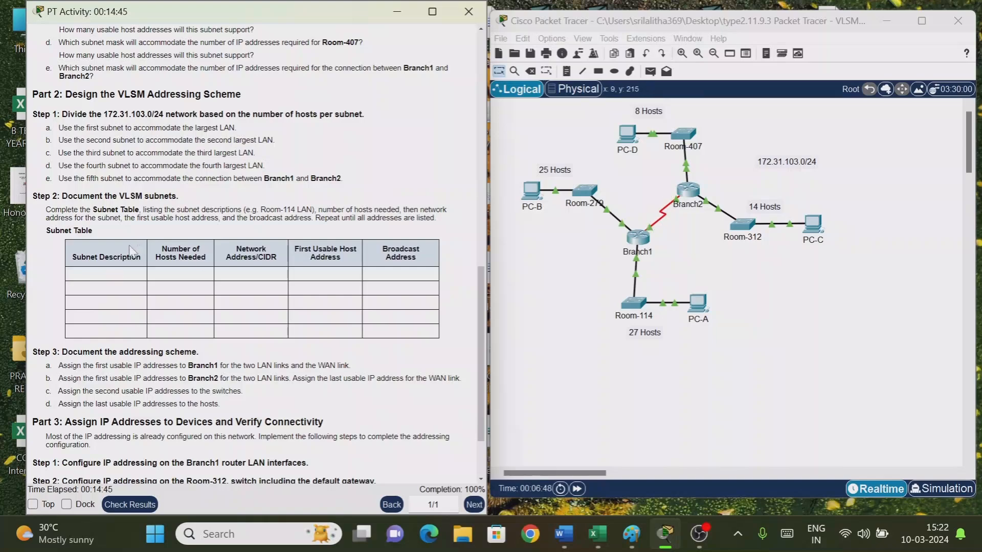
Step: Study the Part 2, Step 1 rule on using the first subnet for the largest LAN
{"action": "scroll", "coordinate": [117, 272], "scroll_direction": "up", "scroll_amount": 4}
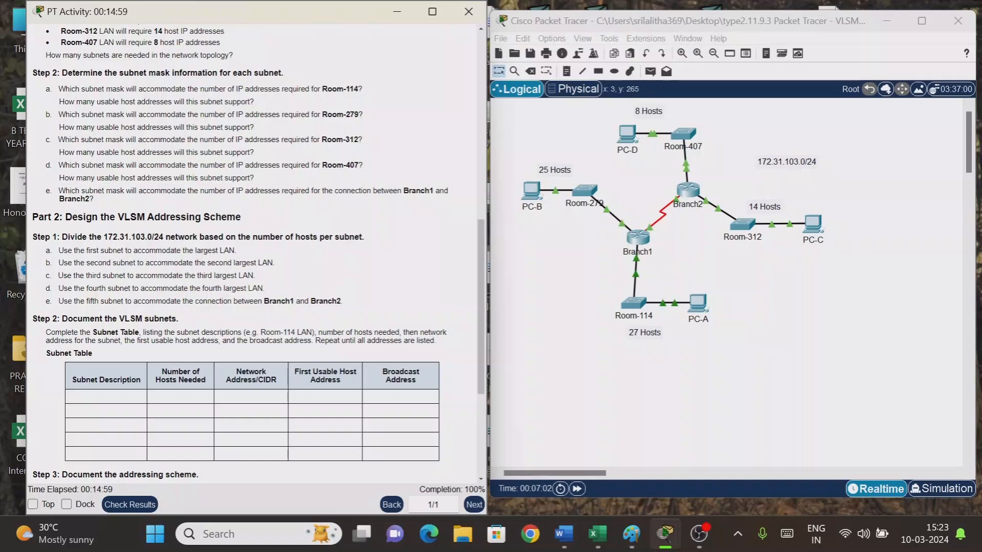
{"action": "left_click_drag", "start_coordinate": [73, 251], "coordinate": [243, 251]}
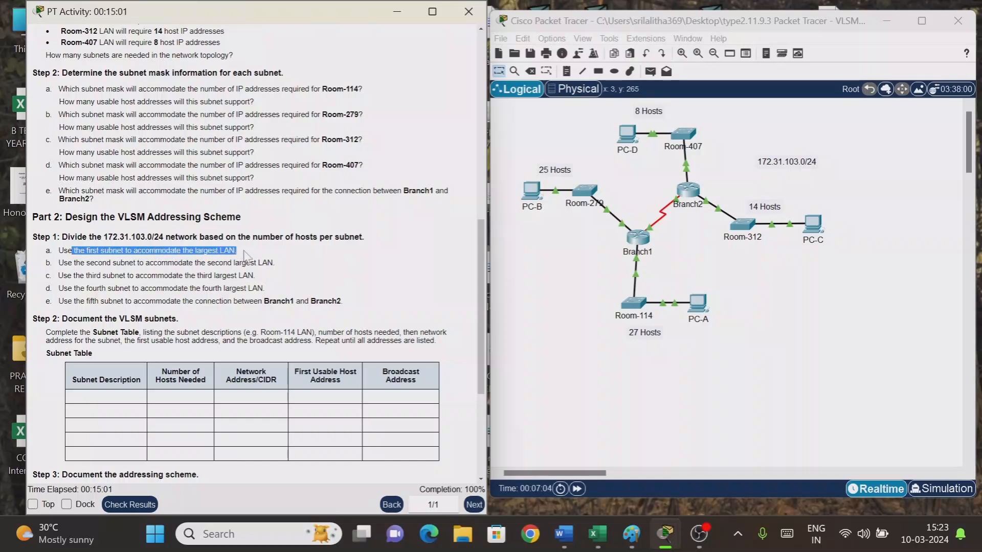
{"action": "left_click", "coordinate": [257, 251]}
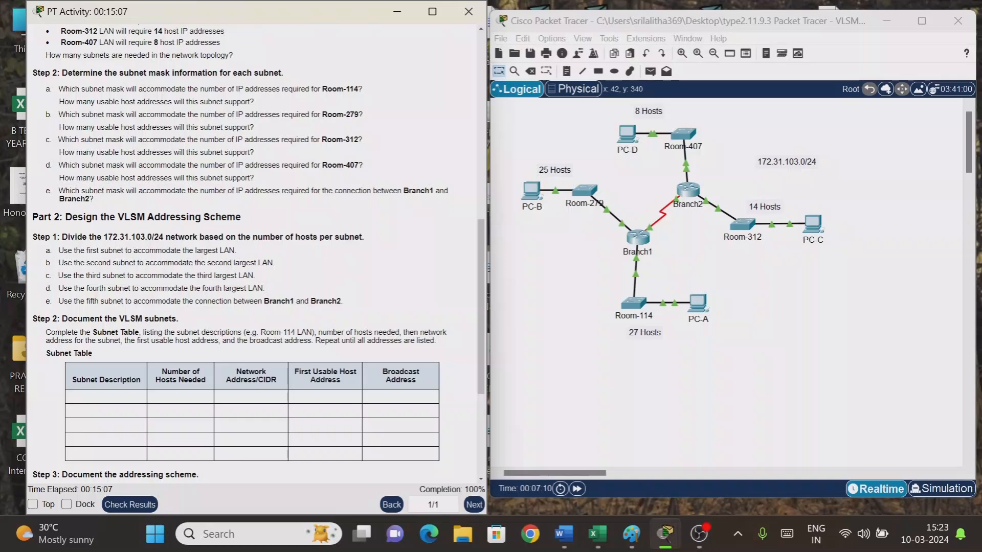
{"action": "left_click_drag", "start_coordinate": [97, 251], "coordinate": [190, 251]}
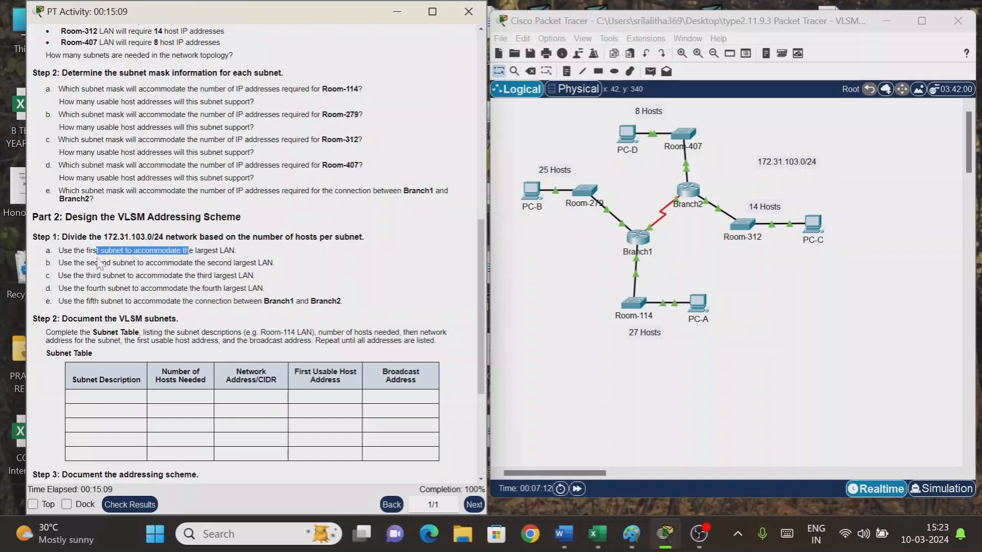
{"action": "left_click_drag", "start_coordinate": [75, 251], "coordinate": [238, 251]}
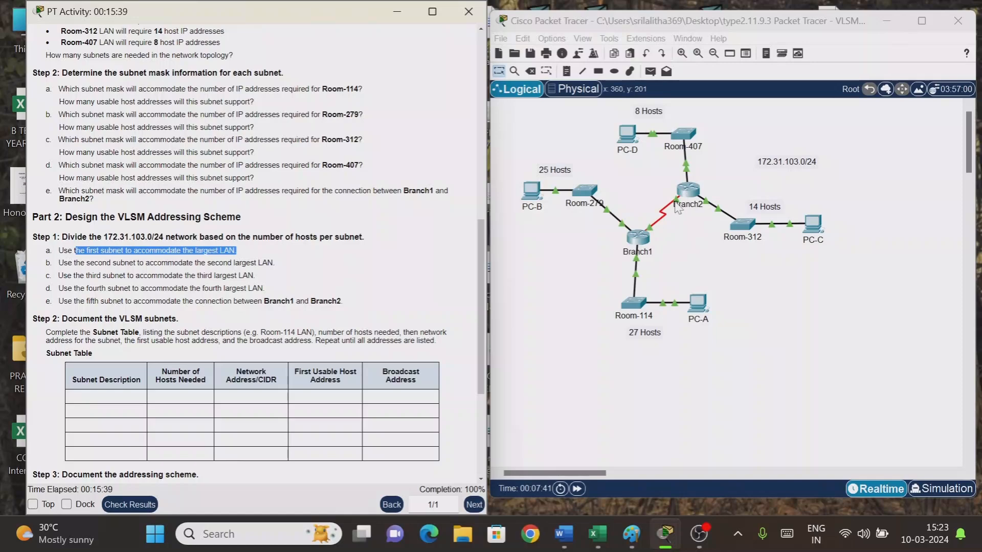
Step: Skim the whole activity from the addressing table to the Part 2 subnet table and the Part 3 tasks
{"action": "scroll", "coordinate": [139, 343], "scroll_direction": "down", "scroll_amount": 4}
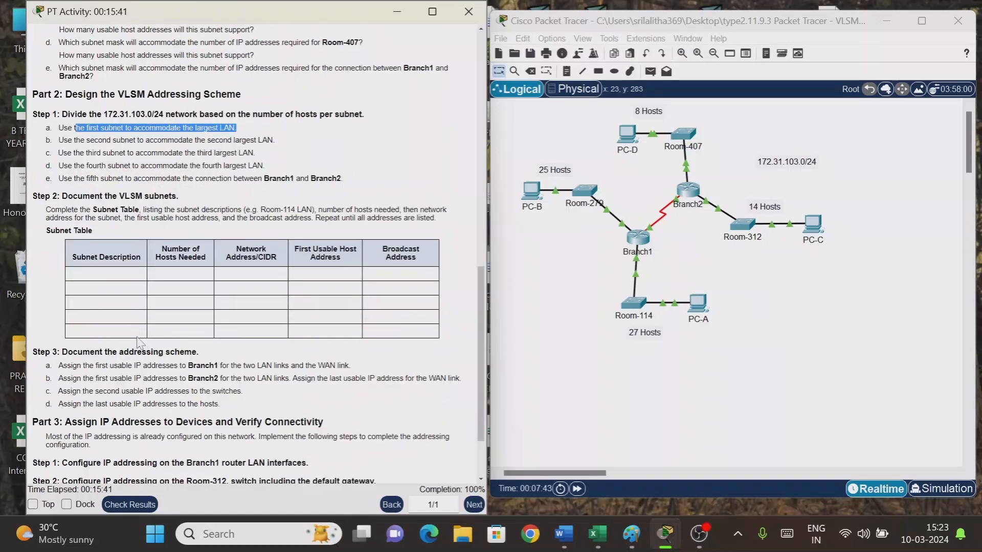
{"action": "scroll", "coordinate": [139, 343], "scroll_direction": "down", "scroll_amount": 3}
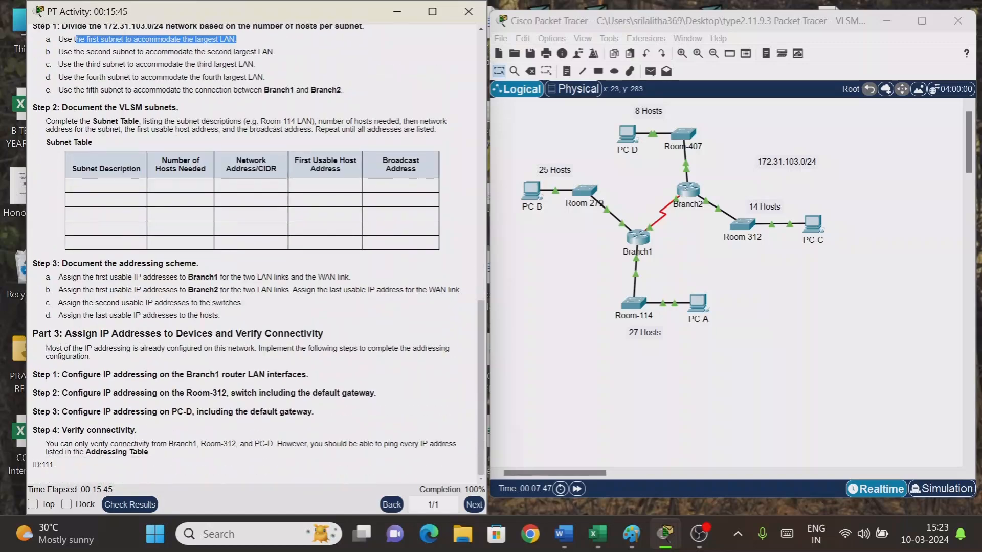
{"action": "scroll", "coordinate": [135, 376], "scroll_direction": "up", "scroll_amount": 20}
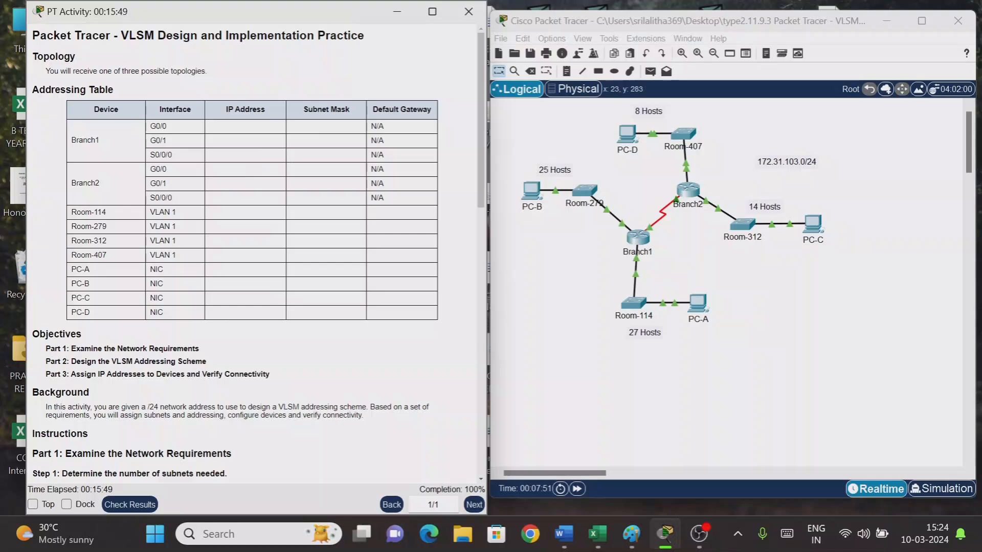
{"action": "scroll", "coordinate": [215, 321], "scroll_direction": "down", "scroll_amount": 15}
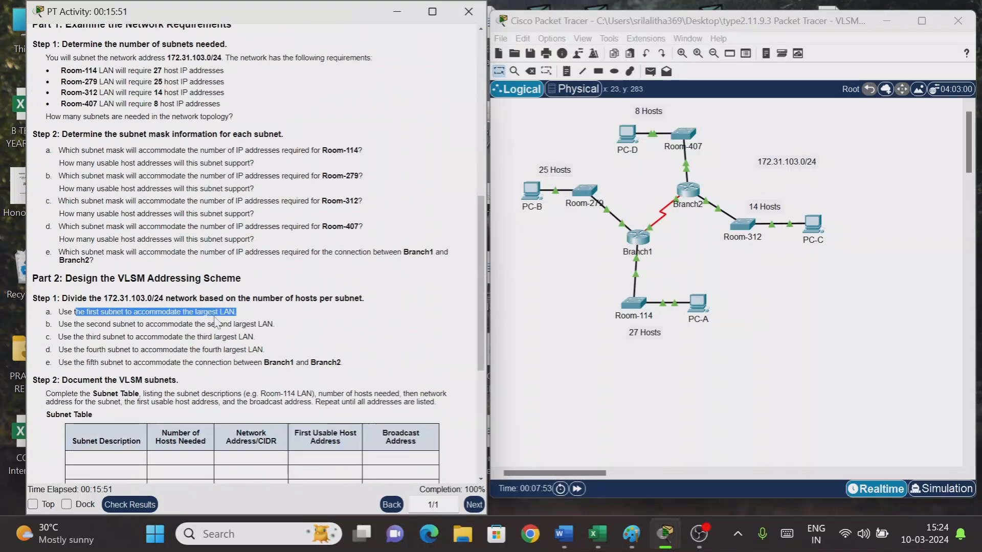
{"action": "scroll", "coordinate": [215, 322], "scroll_direction": "down", "scroll_amount": 10}
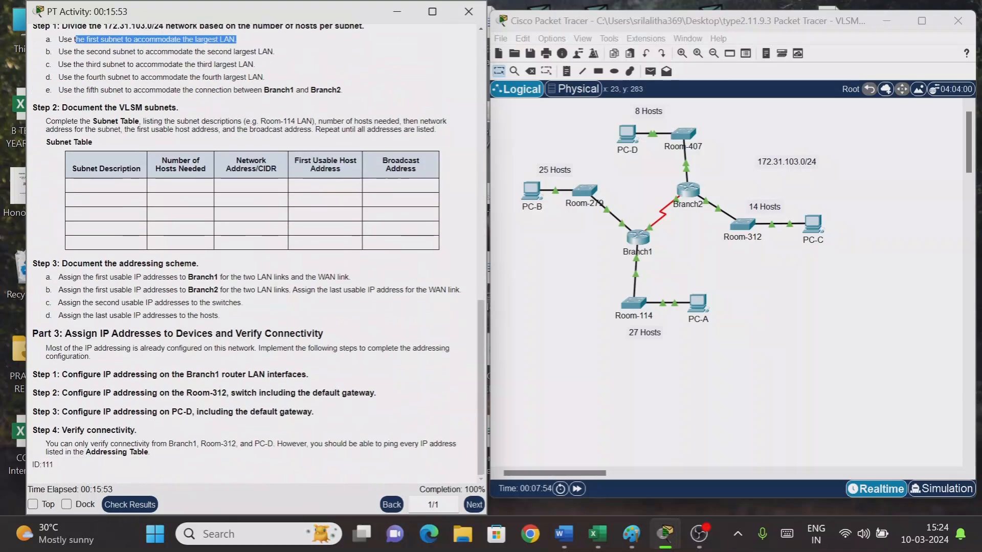
{"action": "left_click", "coordinate": [288, 200]}
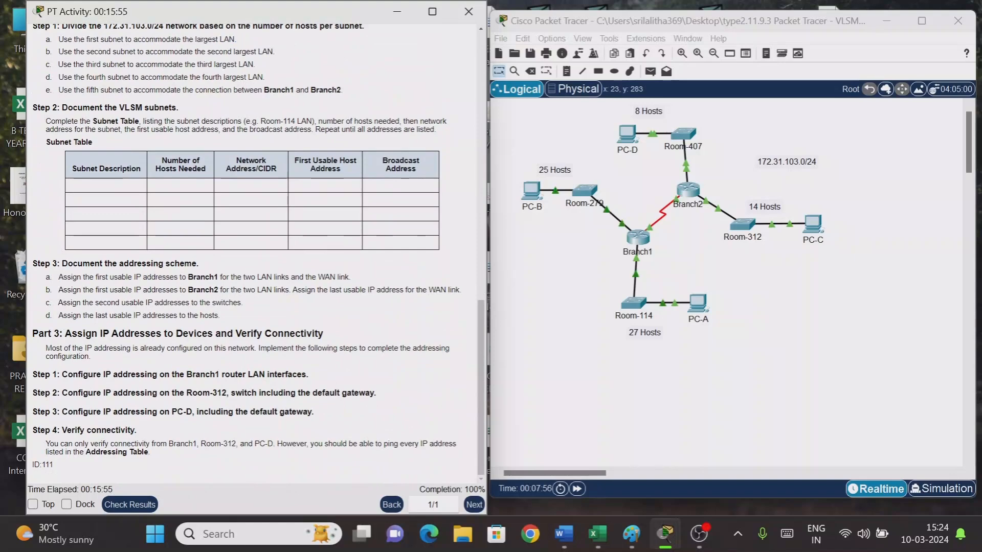
Step: Read the Part 2, Step 3 rules for assigning usable IP addresses to Branch1, Branch2, the switches and the hosts
{"action": "left_click_drag", "start_coordinate": [53, 277], "coordinate": [358, 279]}
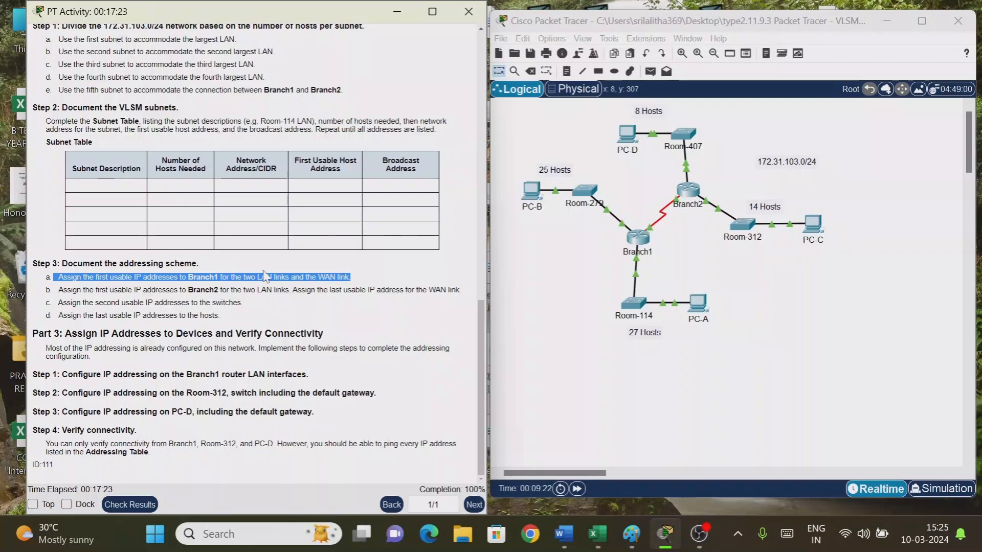
{"action": "left_click_drag", "start_coordinate": [178, 290], "coordinate": [258, 289]}
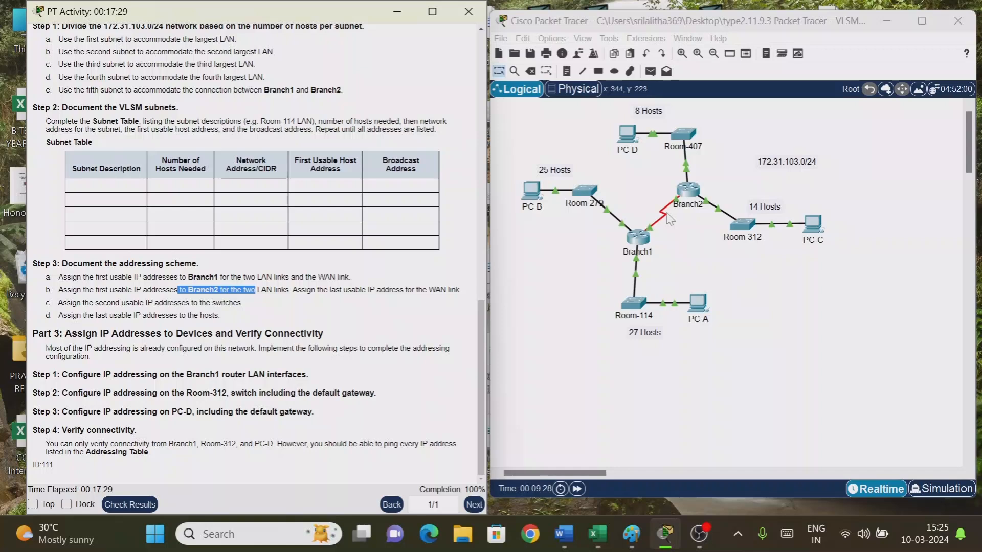
{"action": "left_click_drag", "start_coordinate": [63, 303], "coordinate": [276, 310]}
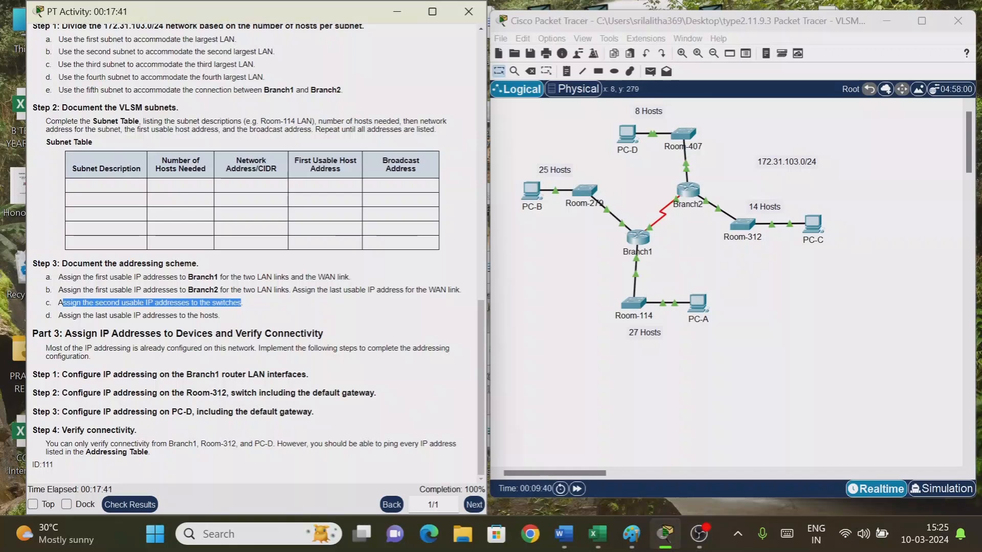
{"action": "left_click_drag", "start_coordinate": [105, 315], "coordinate": [235, 316]}
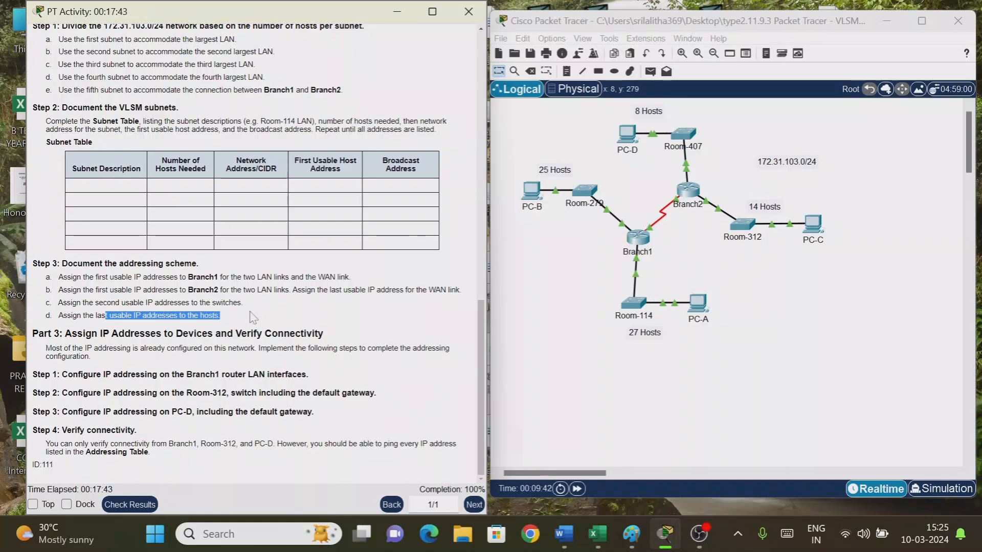
{"action": "left_click", "coordinate": [252, 317]}
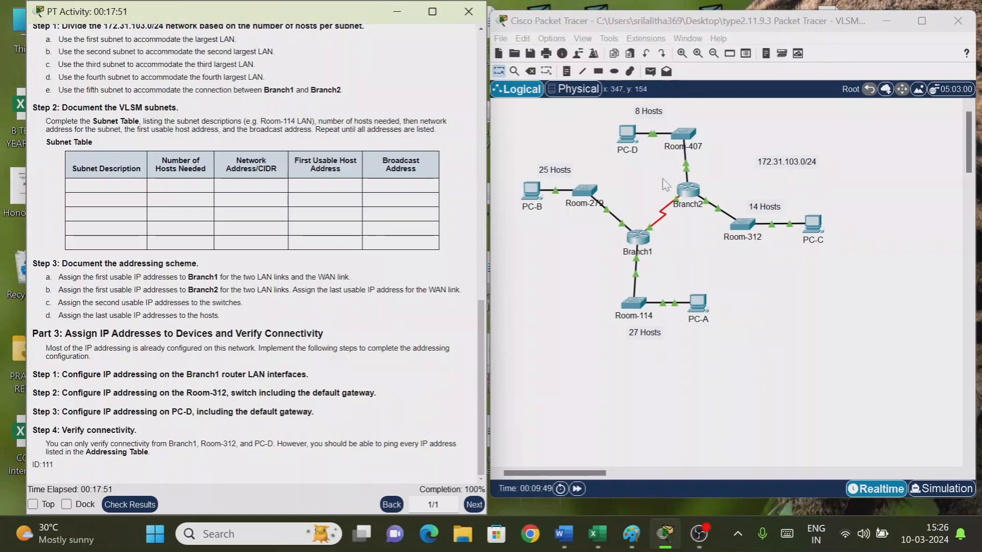
Step: Check whether PC-D and PC-B can be opened for configuration, closing each window again
{"action": "left_click", "coordinate": [629, 136]}
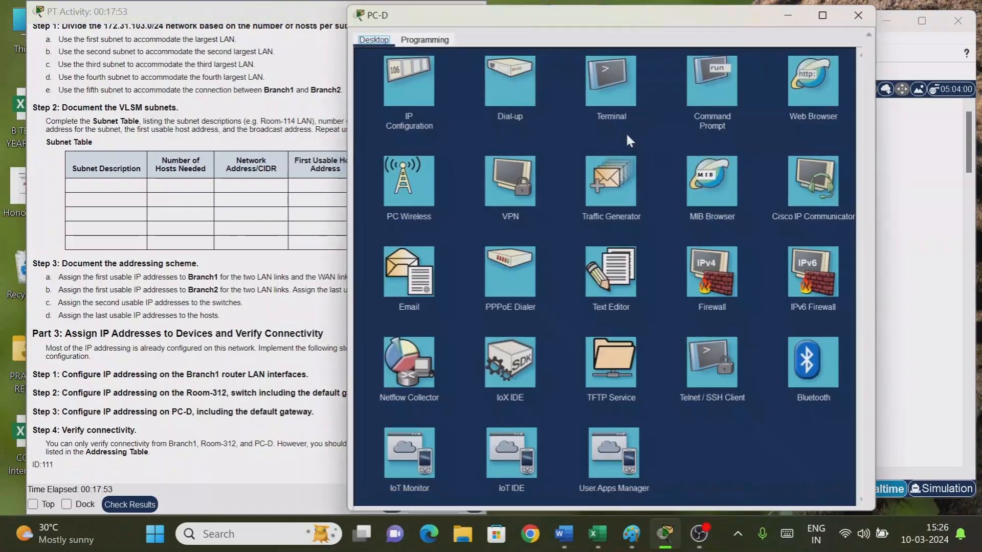
{"action": "left_click", "coordinate": [859, 15]}
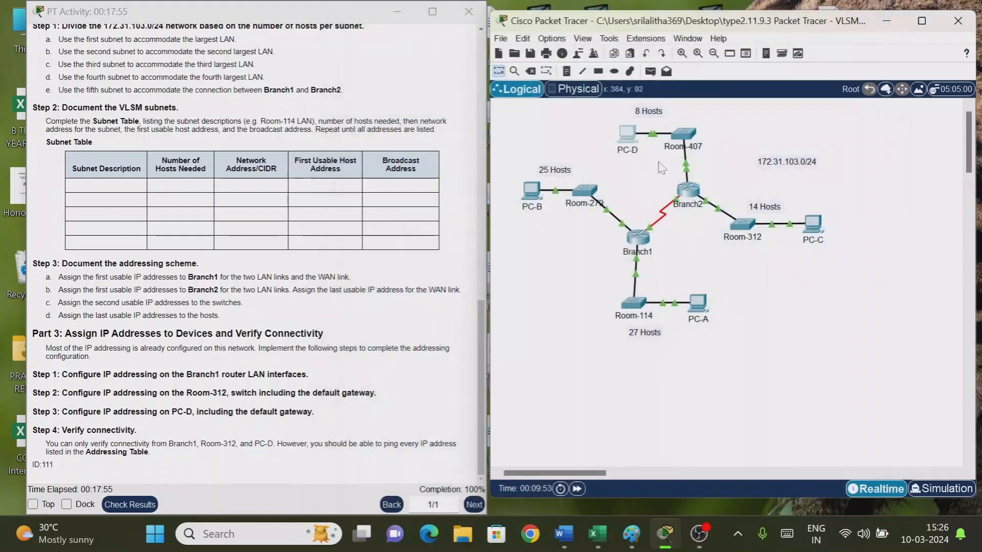
{"action": "left_click", "coordinate": [530, 191]}
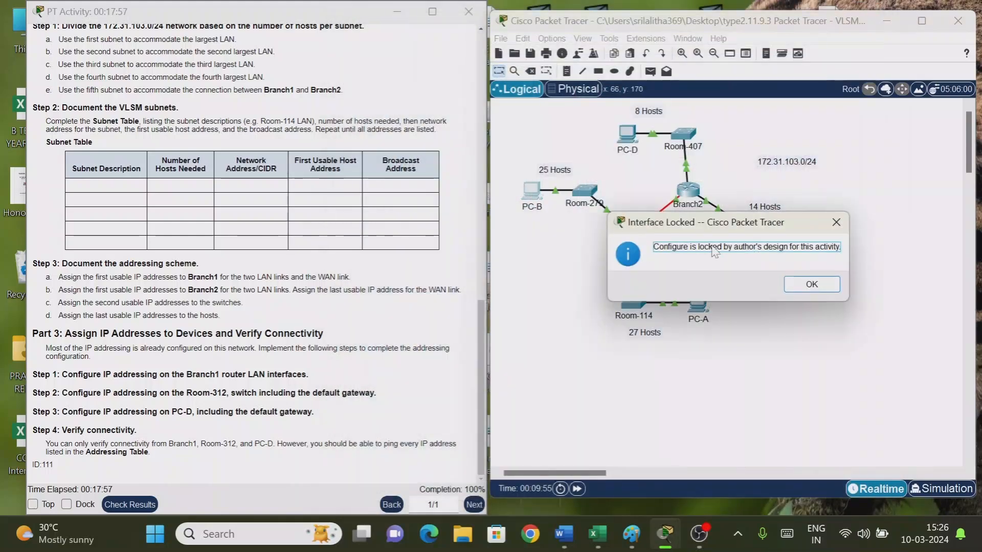
{"action": "left_click", "coordinate": [836, 222]}
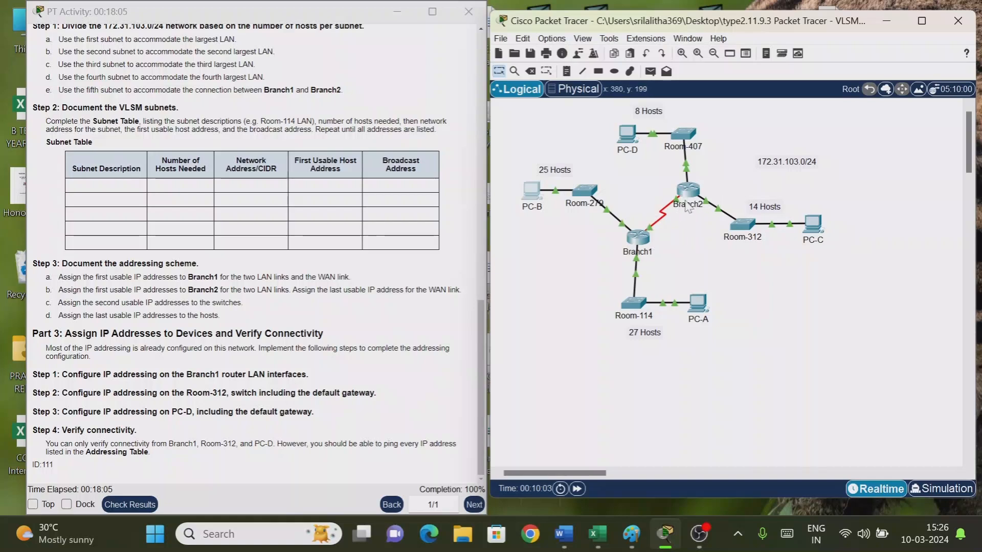
Step: Read the Part 3 configuration tasks for the Branch1 router LAN interfaces, the Room-312 switch and PC-D
{"action": "left_click_drag", "start_coordinate": [123, 374], "coordinate": [288, 374]}
{"action": "left_click_drag", "start_coordinate": [165, 392], "coordinate": [322, 393]}
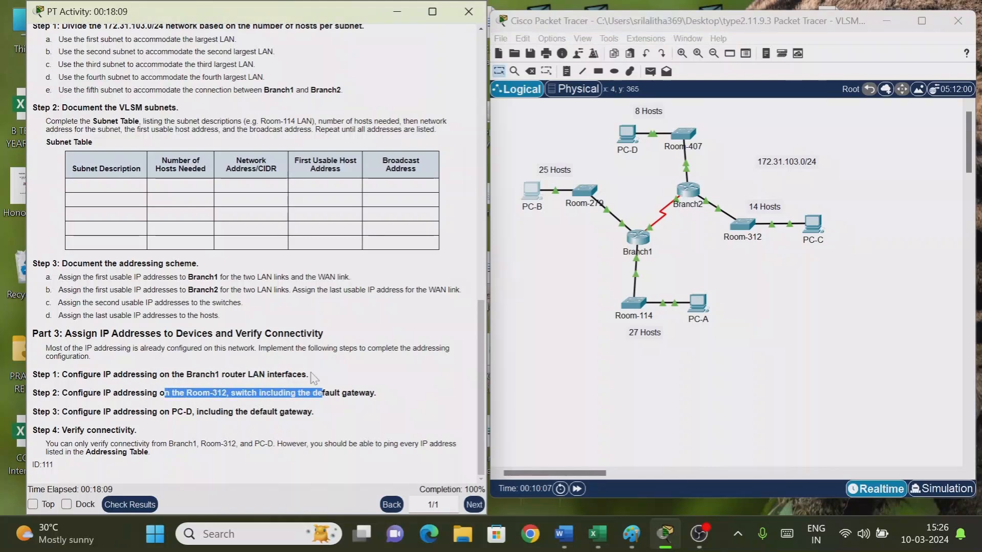
{"action": "left_click_drag", "start_coordinate": [101, 412], "coordinate": [83, 374]}
{"action": "left_click", "coordinate": [109, 367]}
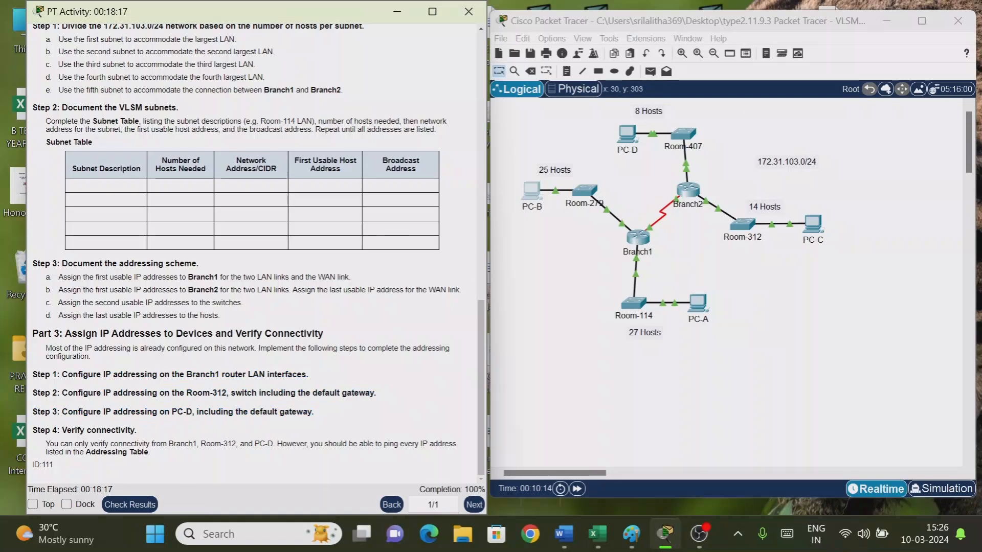
{"action": "left_click_drag", "start_coordinate": [68, 374], "coordinate": [302, 374]}
{"action": "left_click_drag", "start_coordinate": [140, 393], "coordinate": [325, 392]}
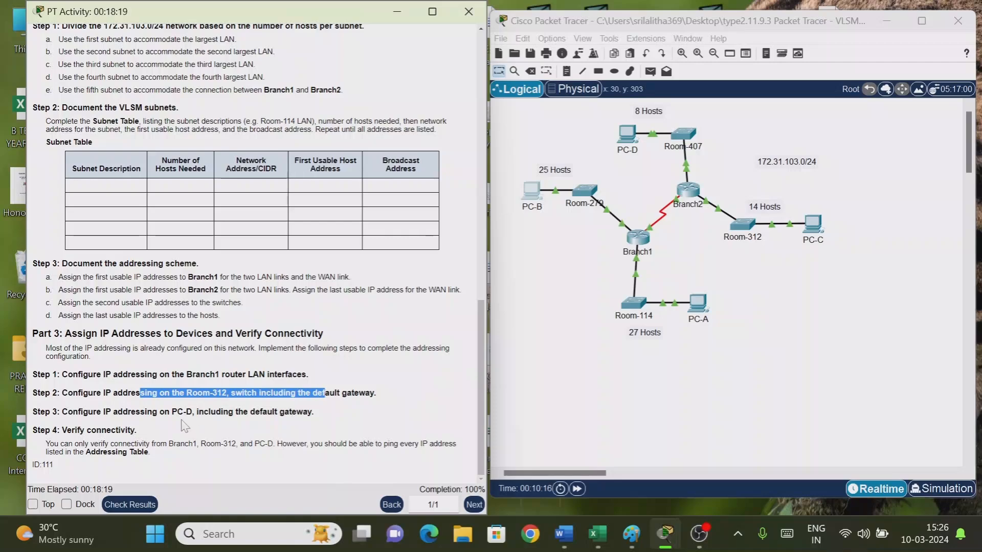
{"action": "left_click_drag", "start_coordinate": [249, 412], "coordinate": [358, 412]}
Step: Return to Part 1, Step 1 and review the host requirements of the four room LANs together with the addressing table
{"action": "scroll", "coordinate": [379, 366], "scroll_direction": "up", "scroll_amount": 3}
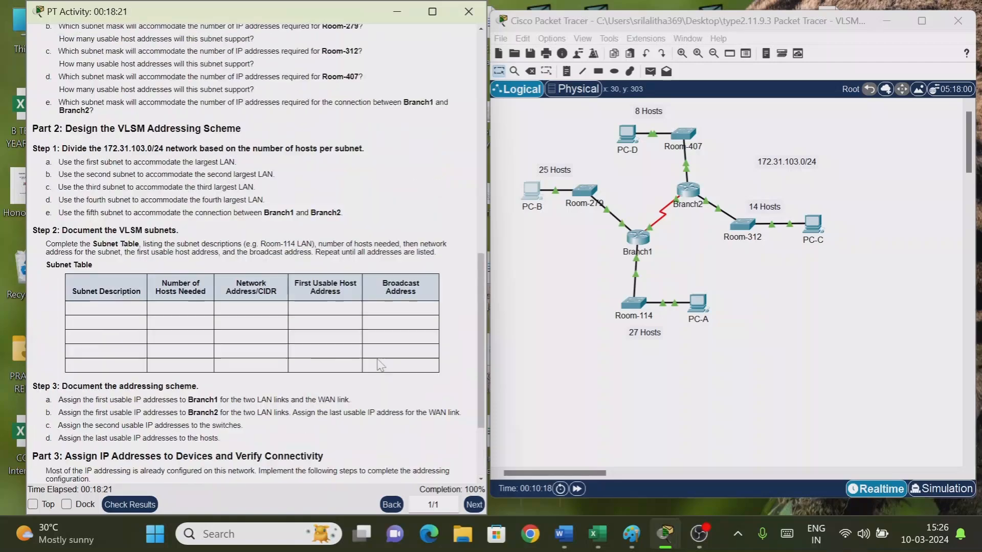
{"action": "scroll", "coordinate": [378, 367], "scroll_direction": "up", "scroll_amount": 8}
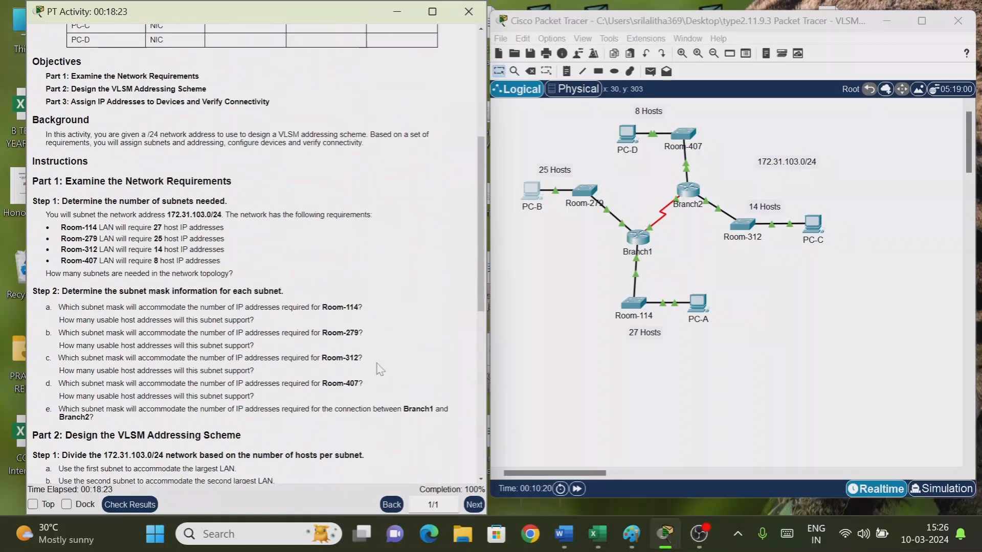
{"action": "scroll", "coordinate": [379, 367], "scroll_direction": "up", "scroll_amount": 2}
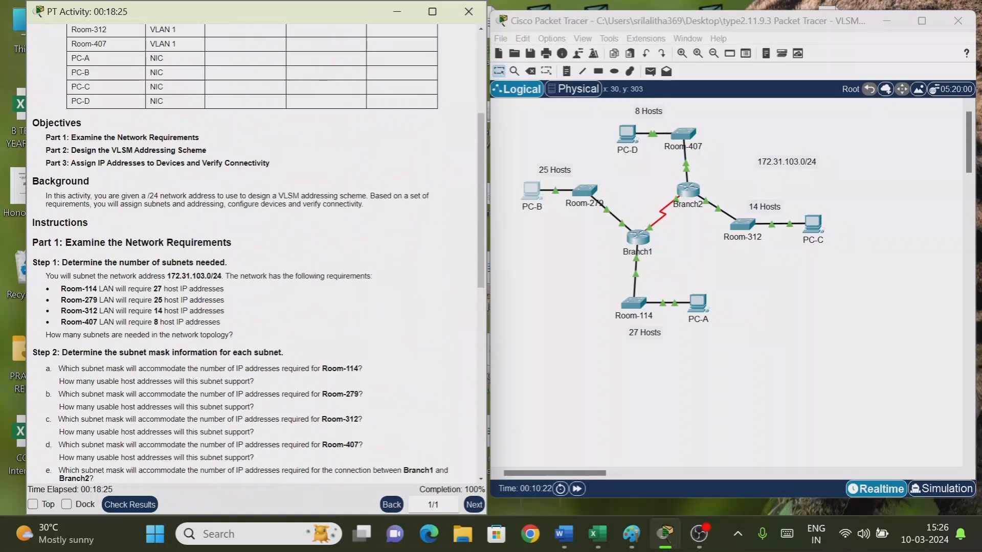
{"action": "left_click_drag", "start_coordinate": [129, 289], "coordinate": [223, 322]}
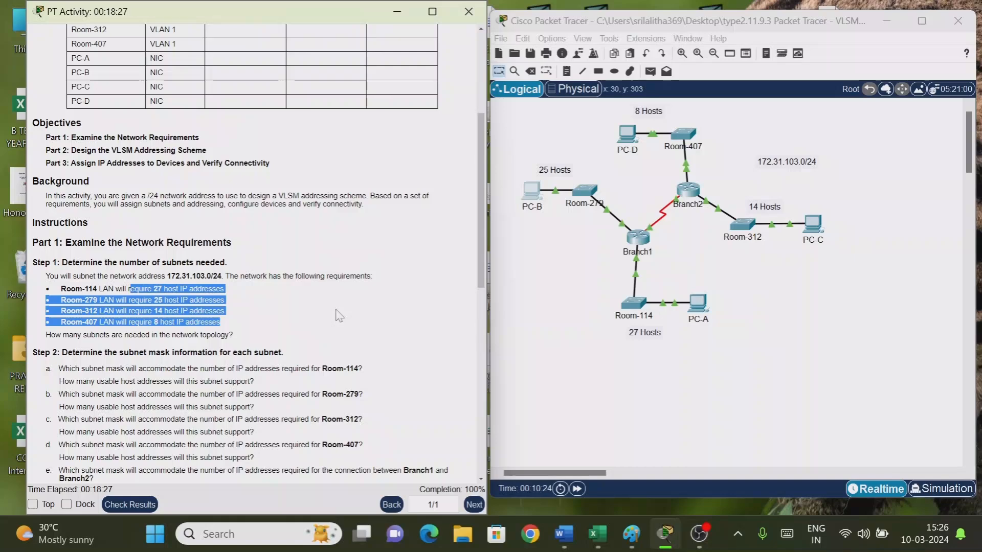
{"action": "scroll", "coordinate": [337, 315], "scroll_direction": "up", "scroll_amount": 4}
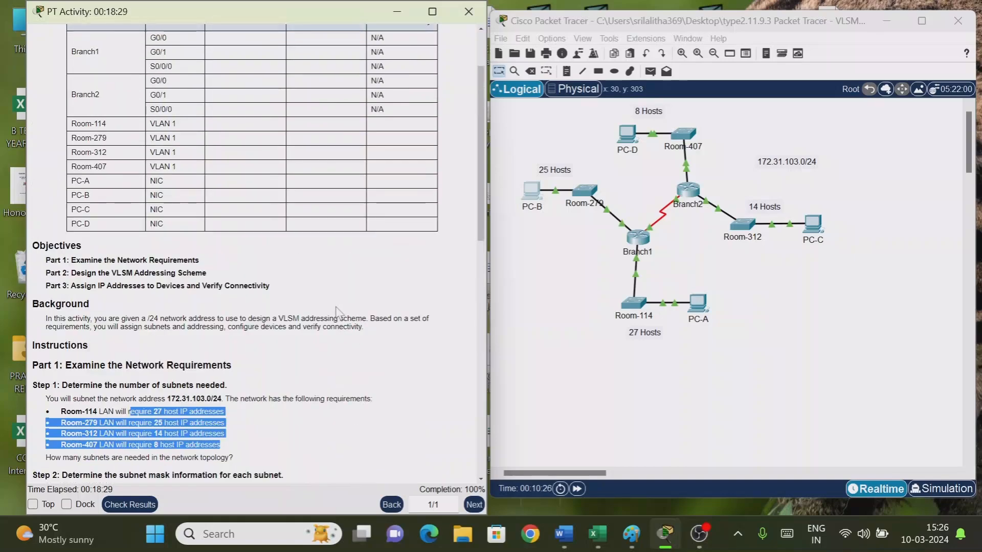
Step: Review the addressing table, the Part 1 host and subnet mask questions, and the Part 2 rules for dividing 172.31.103.0/24
{"action": "scroll", "coordinate": [338, 313], "scroll_direction": "up", "scroll_amount": 3}
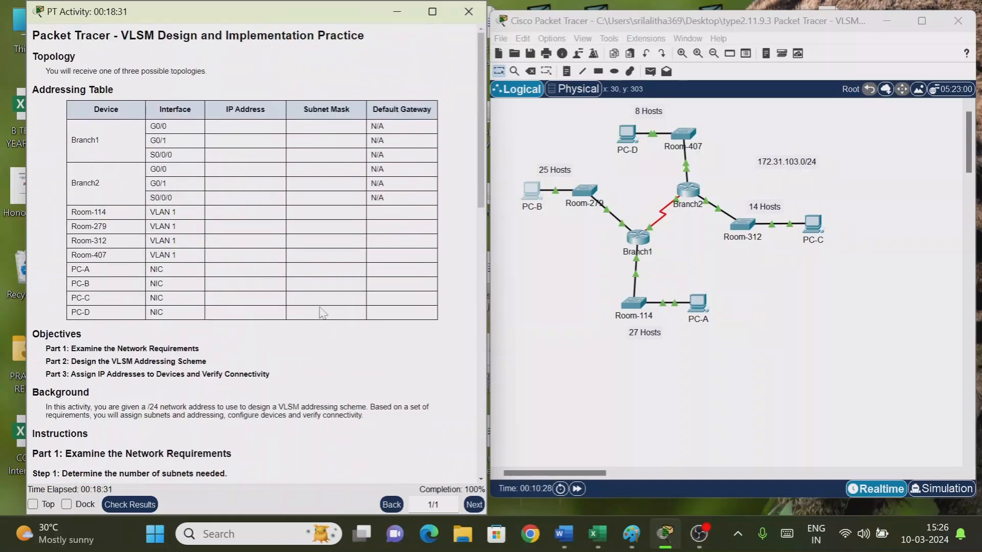
{"action": "left_click_drag", "start_coordinate": [220, 126], "coordinate": [304, 246]}
{"action": "left_click", "coordinate": [273, 260]}
{"action": "scroll", "coordinate": [422, 230], "scroll_direction": "down", "scroll_amount": 2}
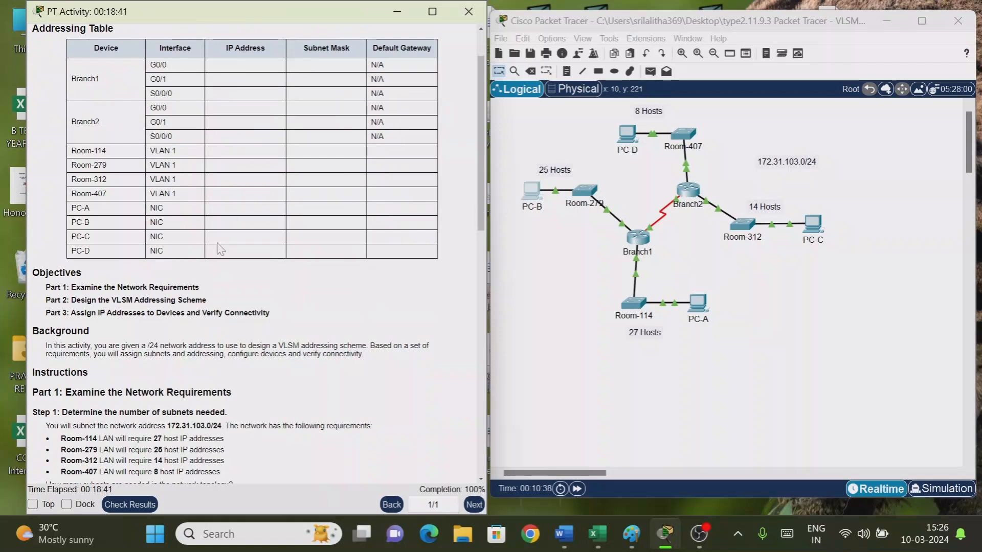
{"action": "scroll", "coordinate": [238, 294], "scroll_direction": "down", "scroll_amount": 4}
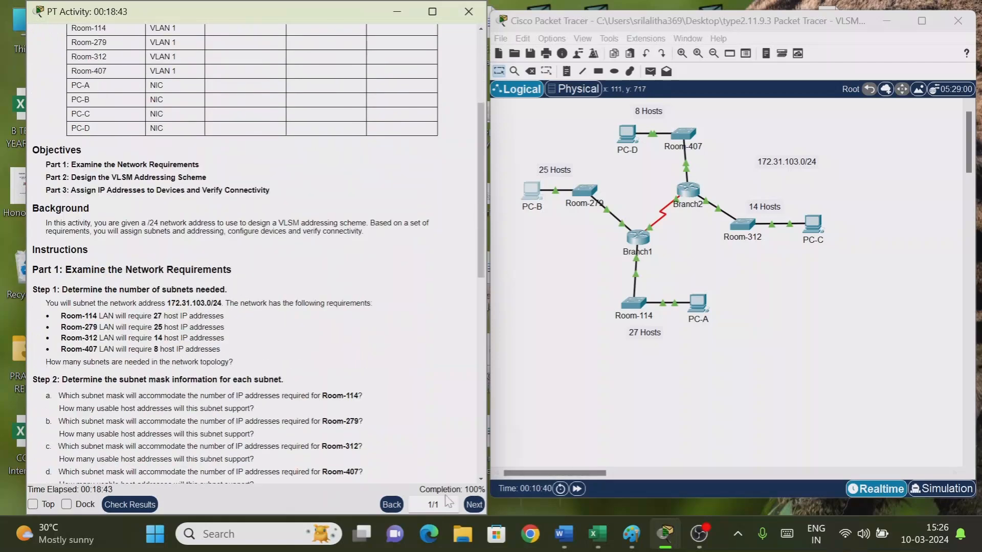
{"action": "scroll", "coordinate": [258, 346], "scroll_direction": "up", "scroll_amount": 5}
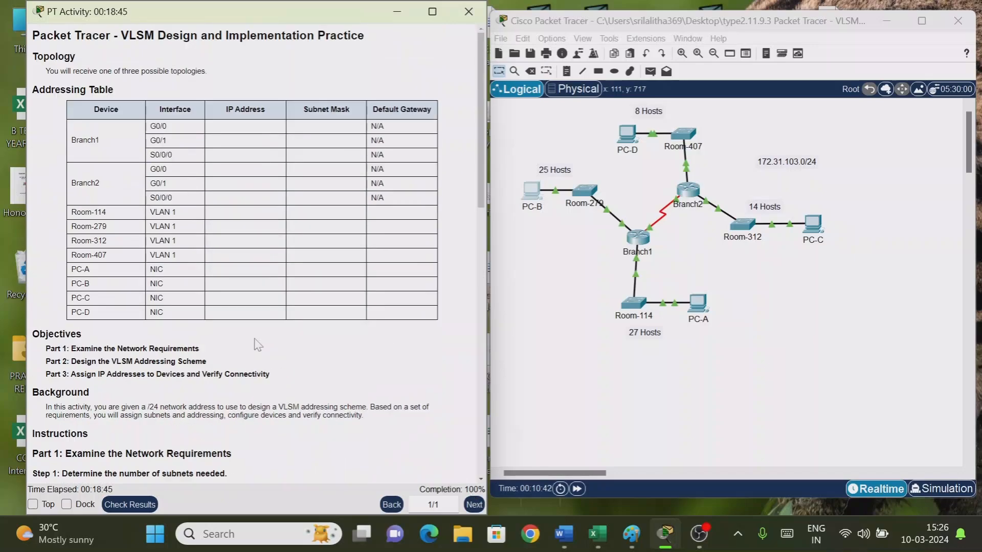
{"action": "scroll", "coordinate": [259, 345], "scroll_direction": "down", "scroll_amount": 12}
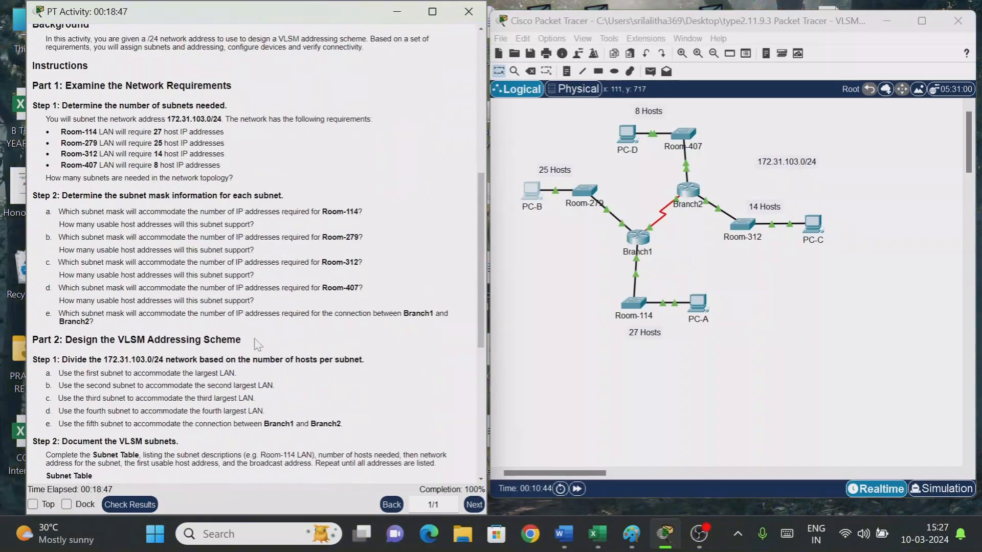
{"action": "scroll", "coordinate": [257, 345], "scroll_direction": "down", "scroll_amount": 6}
{"action": "scroll", "coordinate": [257, 345], "scroll_direction": "up", "scroll_amount": 18}
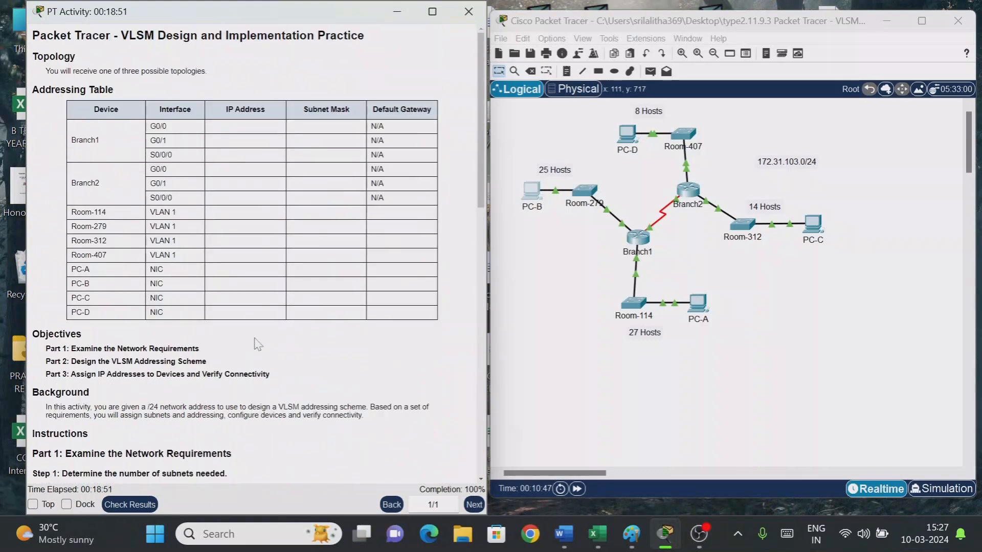
Step: Switch to the "vlsm explanation" image in Paint and tick off the four room host requirements with a 2px indigo pencil
{"action": "key", "text": "alt+Tab"}
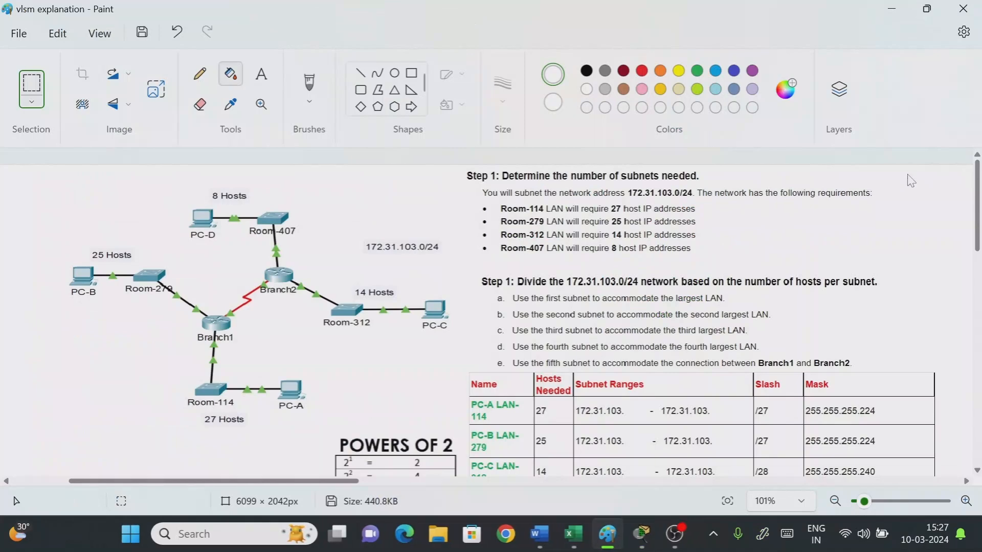
{"action": "left_click", "coordinate": [200, 74]}
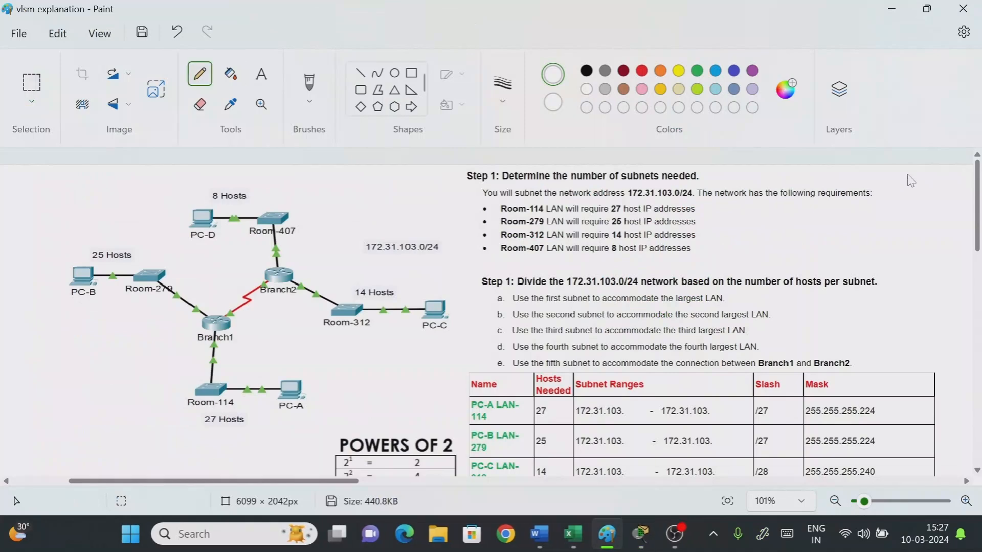
{"action": "left_click", "coordinate": [697, 70]}
{"action": "left_click", "coordinate": [503, 94]}
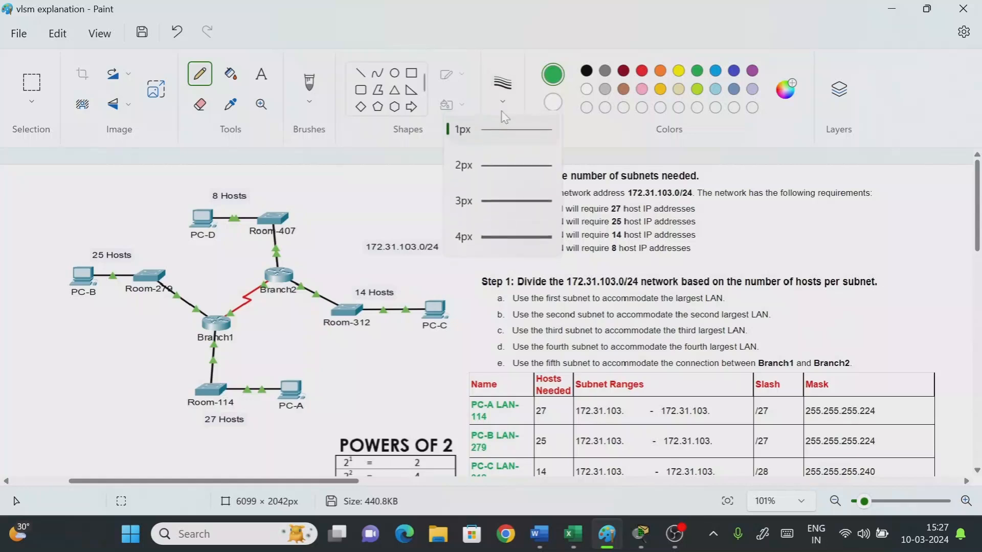
{"action": "left_click", "coordinate": [506, 167]}
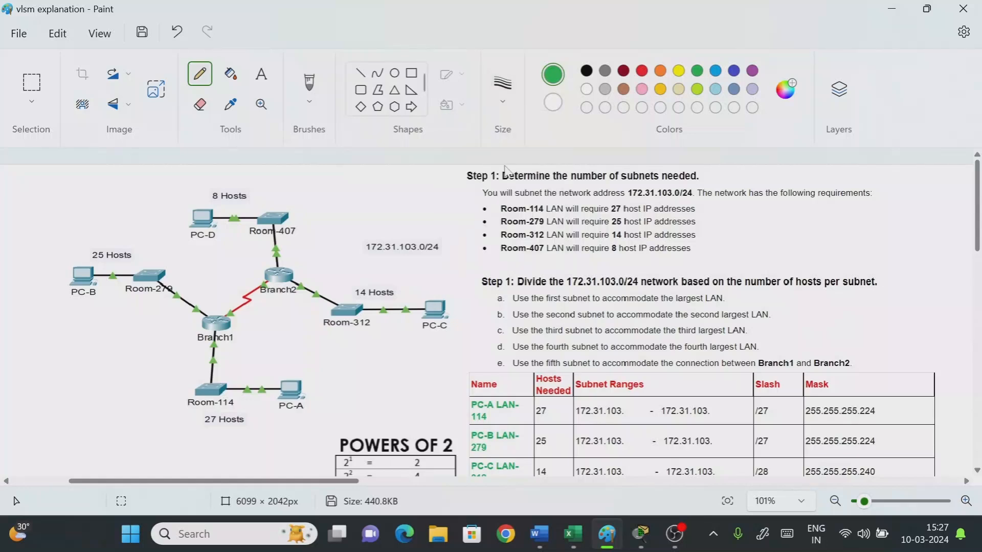
{"action": "left_click", "coordinate": [734, 71]}
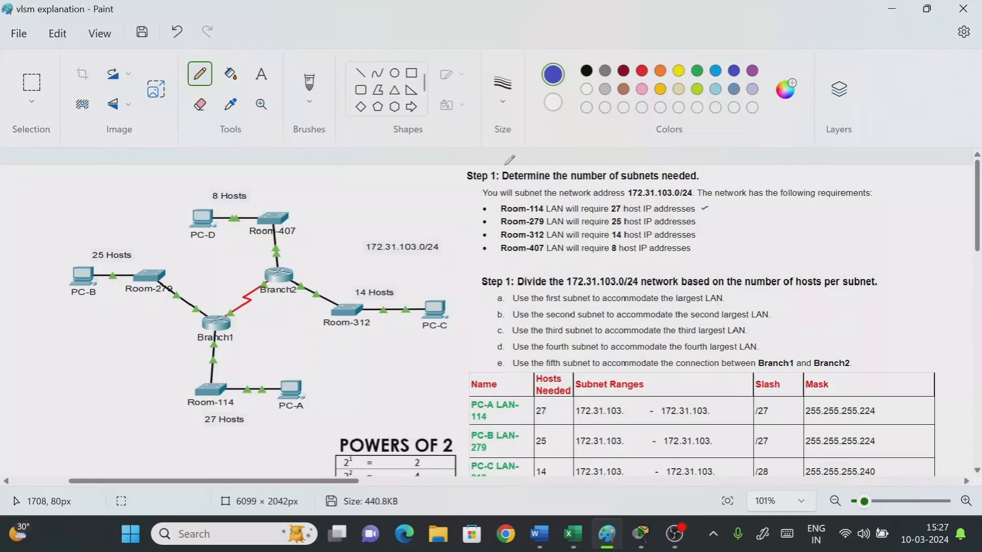
{"action": "mouse_move", "coordinate": [708, 207]}
{"action": "left_mouse_down"}
{"action": "mouse_move", "coordinate": [721, 218]}
{"action": "mouse_move", "coordinate": [711, 249]}
{"action": "left_mouse_up"}
Step: Circle "fifth subnet" in rule e and draw a line above the Branch1 and Branch2 names in the same sentence
{"action": "mouse_move", "coordinate": [550, 359]}
{"action": "left_mouse_down"}
{"action": "mouse_move", "coordinate": [594, 367]}
{"action": "mouse_move", "coordinate": [555, 354]}
{"action": "left_mouse_up"}
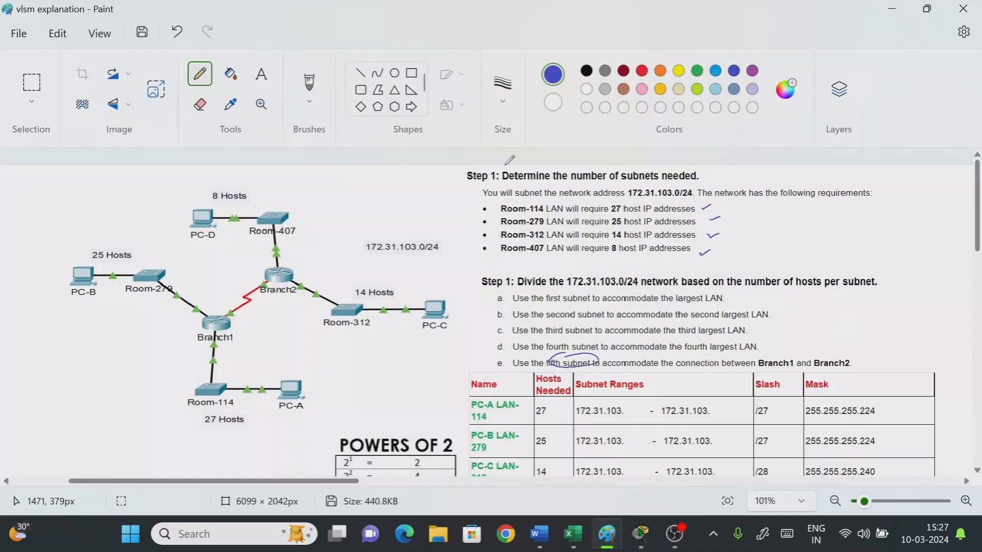
{"action": "left_click_drag", "start_coordinate": [779, 356], "coordinate": [819, 356]}
{"action": "left_click_drag", "start_coordinate": [250, 308], "coordinate": [267, 302]}
{"action": "scroll", "coordinate": [573, 241], "scroll_direction": "down", "scroll_amount": 3}
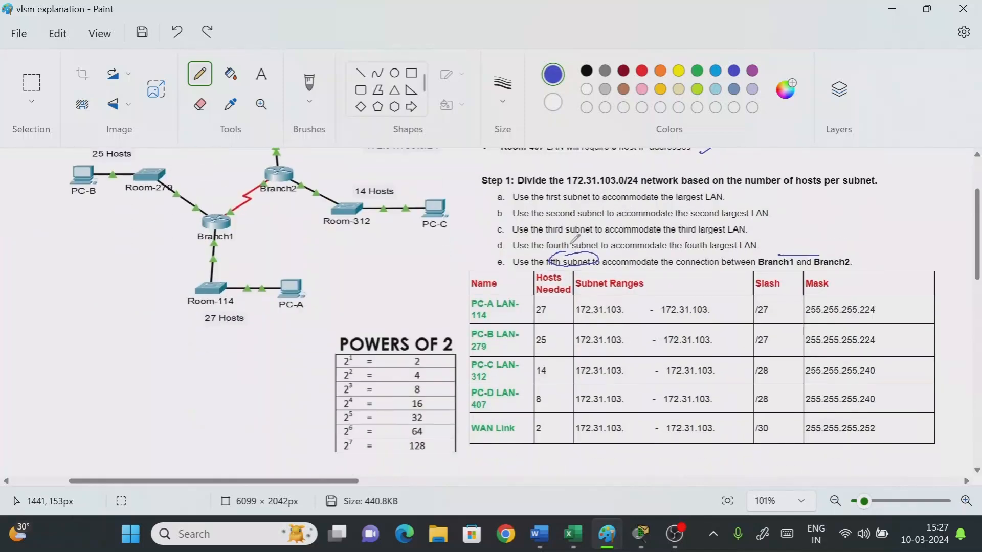
{"action": "scroll", "coordinate": [607, 241], "scroll_direction": "up", "scroll_amount": 3}
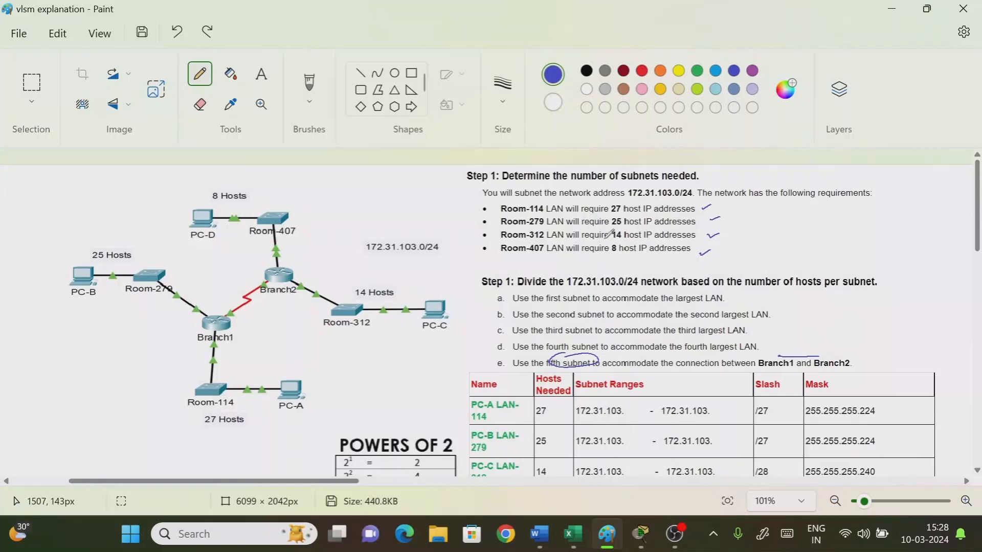
Step: Mark the 14 and 8 host counts in the subnet table, and undo the strokes over the Branch1–Branch2 link
{"action": "scroll", "coordinate": [638, 240], "scroll_direction": "down", "scroll_amount": 2}
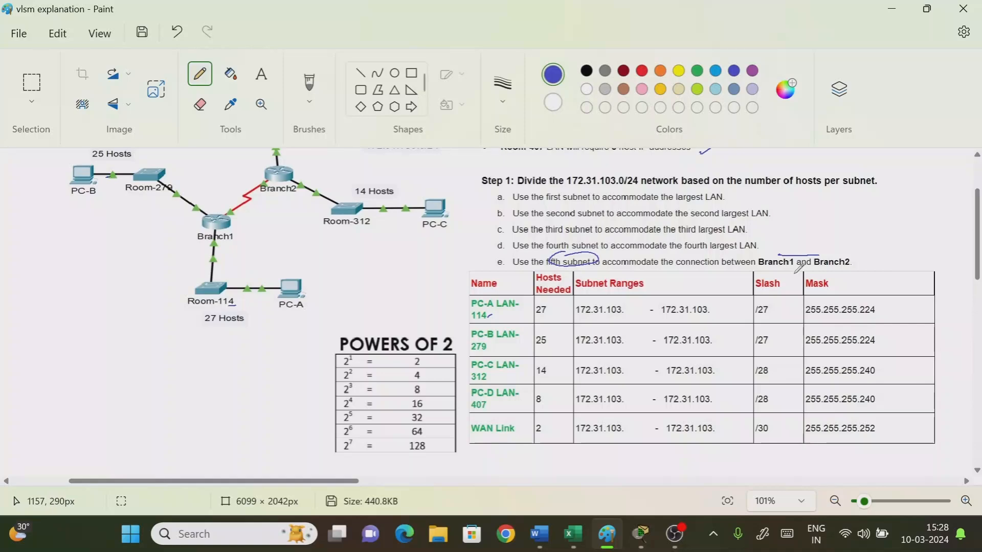
{"action": "left_click_drag", "start_coordinate": [552, 371], "coordinate": [549, 398]}
{"action": "left_click_drag", "start_coordinate": [221, 212], "coordinate": [262, 182]}
{"action": "key", "text": "ctrl+z"}
{"action": "key", "text": "ctrl+z"}
Step: Circle 172.31.103.0/24 in the division heading and handwrite that network address in the blank area below the topology
{"action": "mouse_move", "coordinate": [619, 167]}
{"action": "left_mouse_down"}
{"action": "mouse_move", "coordinate": [565, 171]}
{"action": "mouse_move", "coordinate": [604, 191]}
{"action": "mouse_move", "coordinate": [643, 179]}
{"action": "mouse_move", "coordinate": [612, 167]}
{"action": "left_mouse_up"}
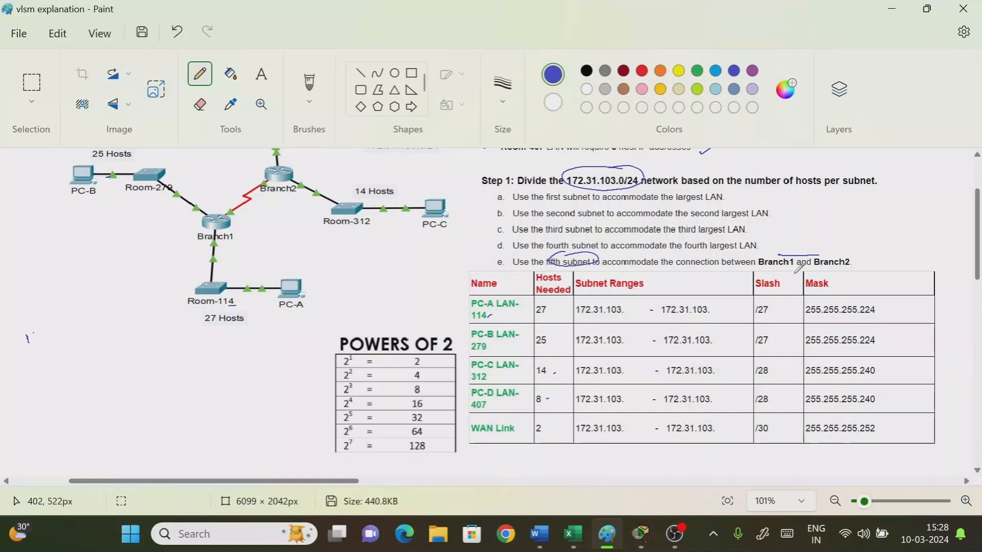
{"action": "mouse_move", "coordinate": [34, 333]}
{"action": "left_mouse_down"}
{"action": "mouse_move", "coordinate": [37, 343]}
{"action": "mouse_move", "coordinate": [66, 341]}
{"action": "left_mouse_up"}
{"action": "left_click", "coordinate": [63, 339]}
{"action": "left_click_drag", "start_coordinate": [108, 326], "coordinate": [142, 332]}
{"action": "left_click", "coordinate": [131, 331]}
{"action": "mouse_move", "coordinate": [147, 320]}
{"action": "left_mouse_down"}
{"action": "mouse_move", "coordinate": [145, 337]}
{"action": "mouse_move", "coordinate": [157, 329]}
{"action": "left_mouse_up"}
{"action": "left_click_drag", "start_coordinate": [158, 325], "coordinate": [163, 328]}
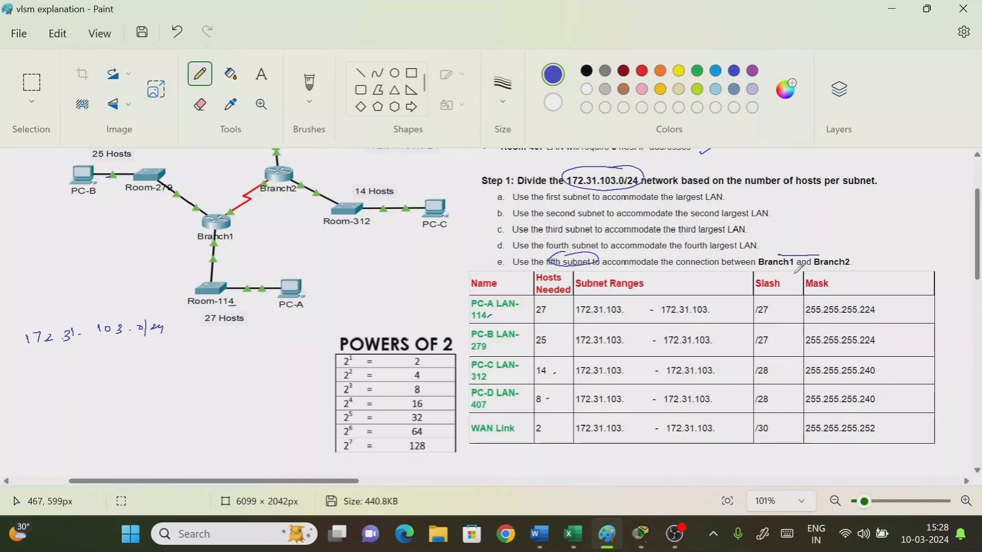
Step: Write N.N.N.H beneath the handwritten address to label its network and host octets
{"action": "left_click_drag", "start_coordinate": [31, 359], "coordinate": [92, 350]}
{"action": "left_click", "coordinate": [46, 360]}
{"action": "left_click", "coordinate": [75, 358]}
{"action": "left_click", "coordinate": [97, 357]}
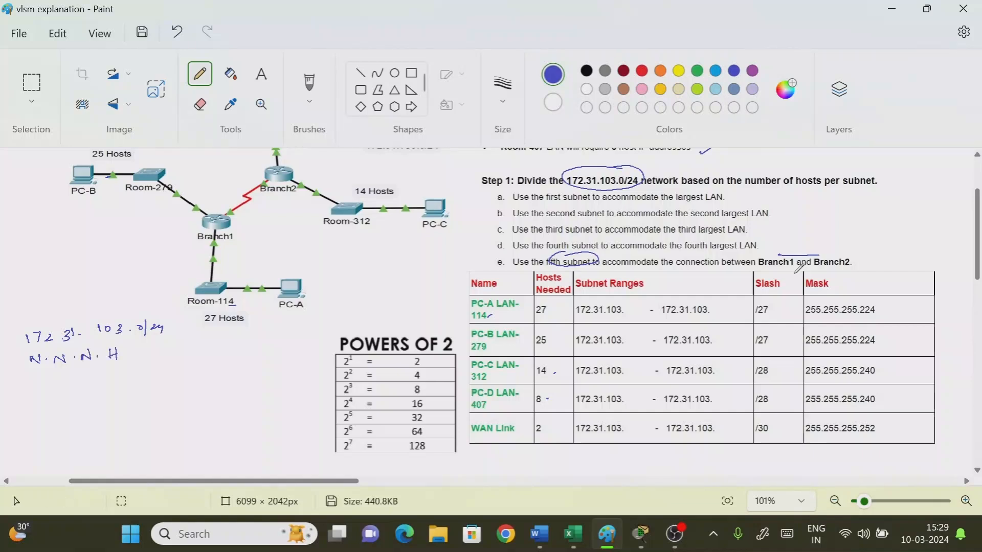
Step: Write the mask 255.255.255.0 with a thicker red pencil below N.N.N.H and label it "Subnet" with an arrow
{"action": "left_click", "coordinate": [503, 90]}
{"action": "left_click", "coordinate": [501, 192]}
{"action": "left_click", "coordinate": [642, 71]}
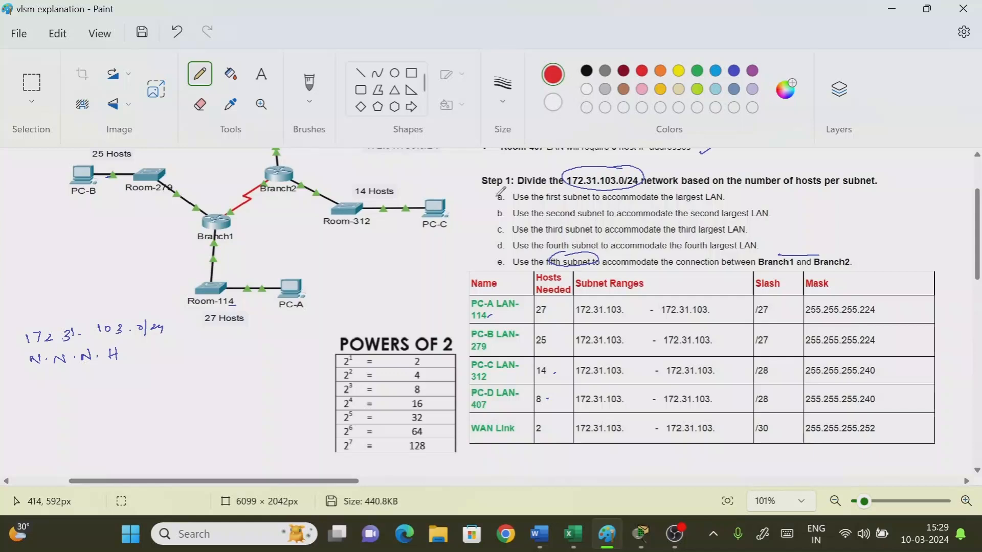
{"action": "mouse_move", "coordinate": [26, 381]}
{"action": "left_mouse_down"}
{"action": "mouse_move", "coordinate": [72, 382]}
{"action": "mouse_move", "coordinate": [225, 339]}
{"action": "mouse_move", "coordinate": [203, 358]}
{"action": "left_mouse_up"}
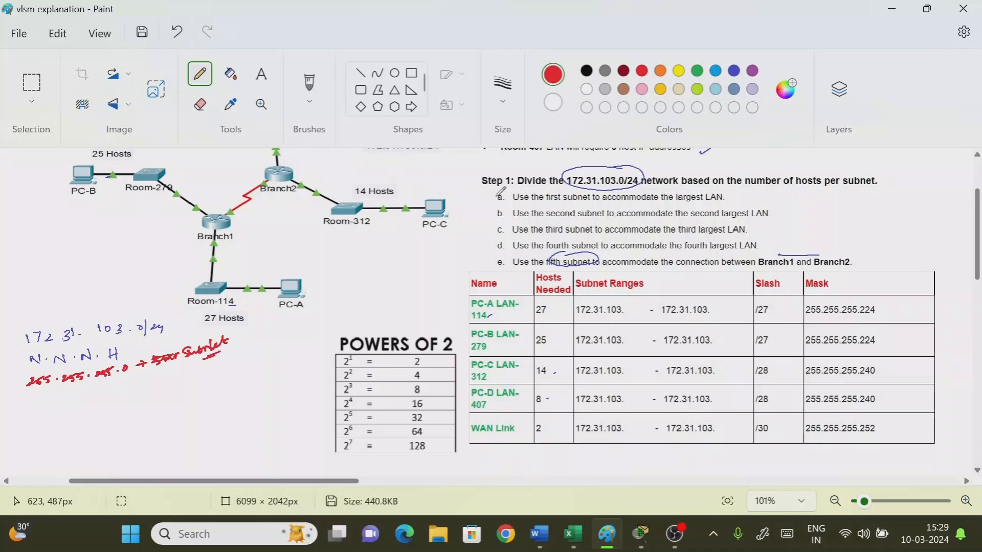
Step: Draw a red arrow pointing at the end of the handwritten address and a red box around the H
{"action": "left_click_drag", "start_coordinate": [126, 303], "coordinate": [138, 313]}
{"action": "left_click_drag", "start_coordinate": [134, 309], "coordinate": [142, 310]}
{"action": "mouse_move", "coordinate": [104, 351]}
{"action": "left_mouse_down"}
{"action": "mouse_move", "coordinate": [122, 345]}
{"action": "mouse_move", "coordinate": [117, 362]}
{"action": "mouse_move", "coordinate": [101, 363]}
{"action": "mouse_move", "coordinate": [103, 351]}
{"action": "left_mouse_up"}
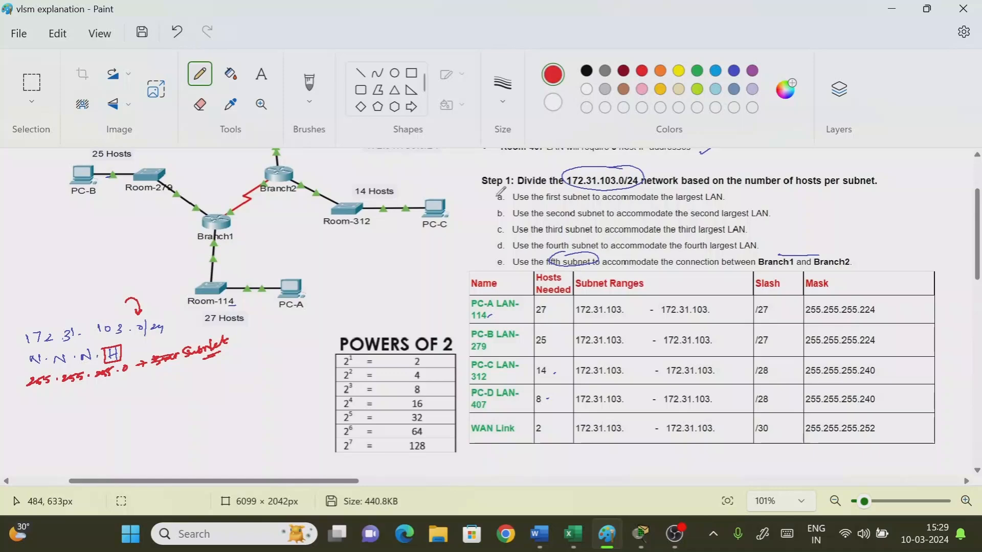
Step: Write the fixed network portion 172.31.103 in red below the subnet mask and box it
{"action": "left_click_drag", "start_coordinate": [33, 403], "coordinate": [58, 408]}
{"action": "left_click_drag", "start_coordinate": [63, 404], "coordinate": [84, 404]}
{"action": "left_click_drag", "start_coordinate": [92, 402], "coordinate": [98, 402]}
{"action": "left_click_drag", "start_coordinate": [107, 393], "coordinate": [113, 400]}
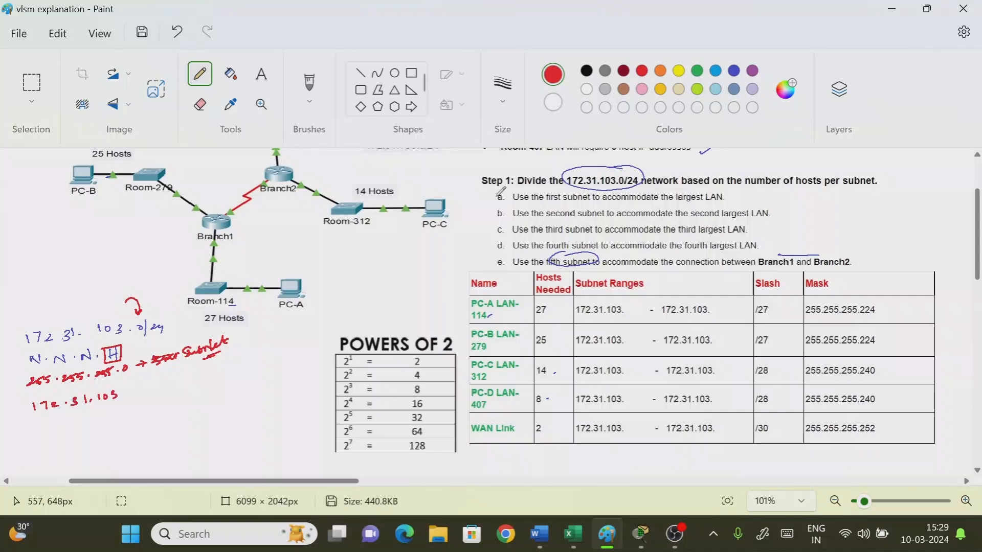
{"action": "mouse_move", "coordinate": [20, 400]}
{"action": "left_mouse_down"}
{"action": "mouse_move", "coordinate": [121, 384]}
{"action": "mouse_move", "coordinate": [63, 413]}
{"action": "mouse_move", "coordinate": [19, 404]}
{"action": "left_mouse_up"}
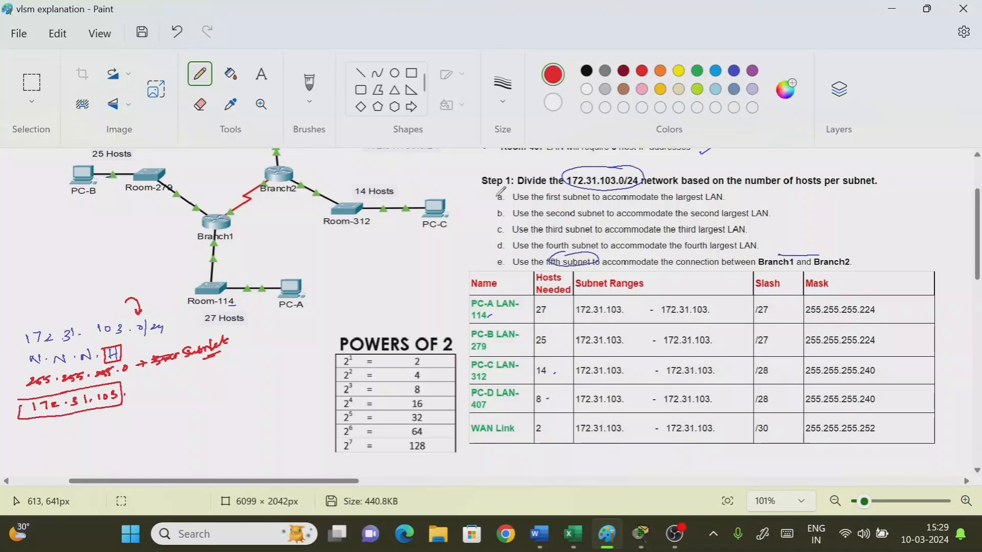
Step: Underline the 0 octet of the handwritten address and draw eight black zeros after the boxed 172.31.103 as its host bits
{"action": "left_click_drag", "start_coordinate": [134, 341], "coordinate": [145, 337]}
{"action": "left_click", "coordinate": [587, 71]}
{"action": "left_click_drag", "start_coordinate": [149, 385], "coordinate": [256, 372]}
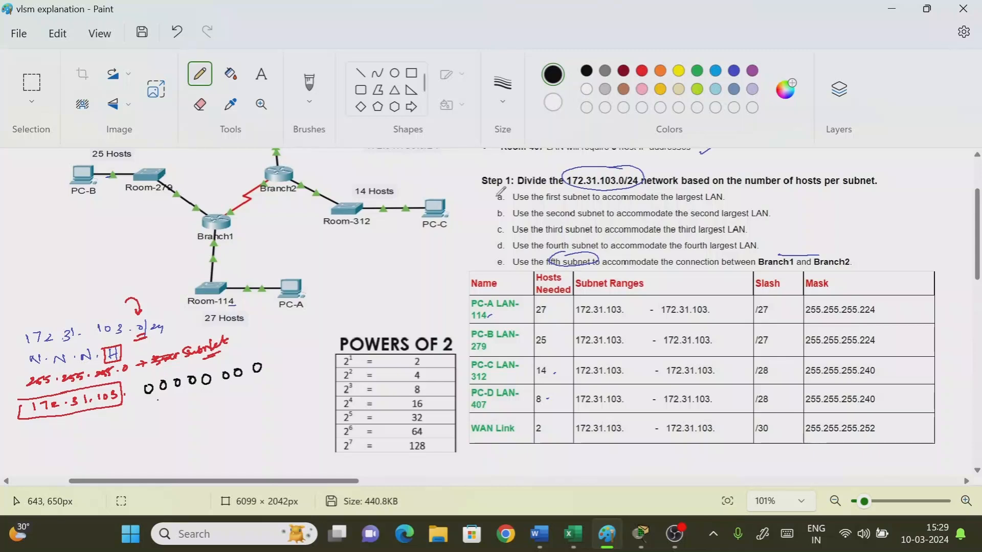
{"action": "left_click_drag", "start_coordinate": [156, 401], "coordinate": [177, 397]}
{"action": "key", "text": "ctrl+z"}
Step: Label the eight zeros in light blue with the bit values 128, 64, 32, 16, 8, 4, 2 and 1
{"action": "left_click", "coordinate": [716, 71]}
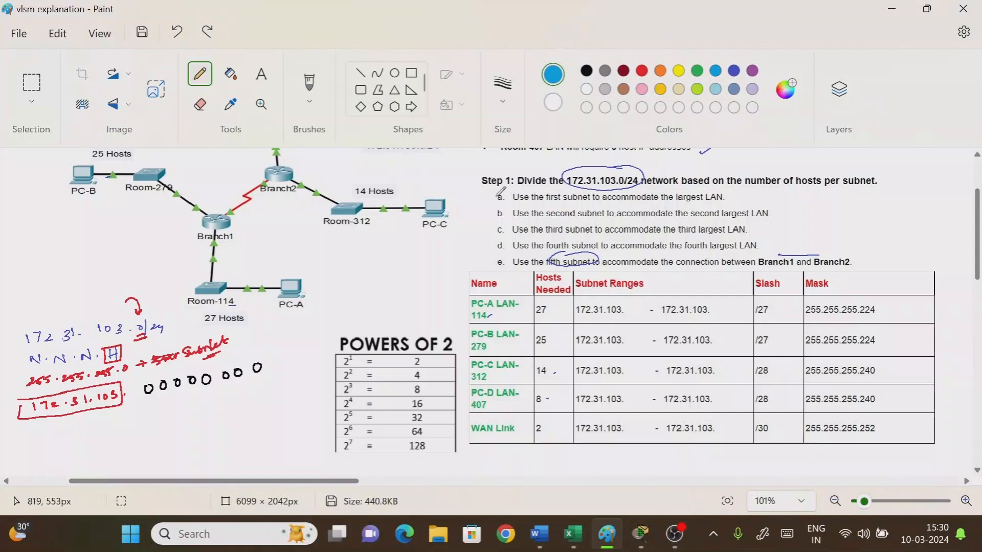
{"action": "mouse_move", "coordinate": [235, 348]}
{"action": "left_mouse_down"}
{"action": "mouse_move", "coordinate": [245, 351]}
{"action": "mouse_move", "coordinate": [174, 365]}
{"action": "left_mouse_up"}
{"action": "left_click_drag", "start_coordinate": [139, 377], "coordinate": [154, 372]}
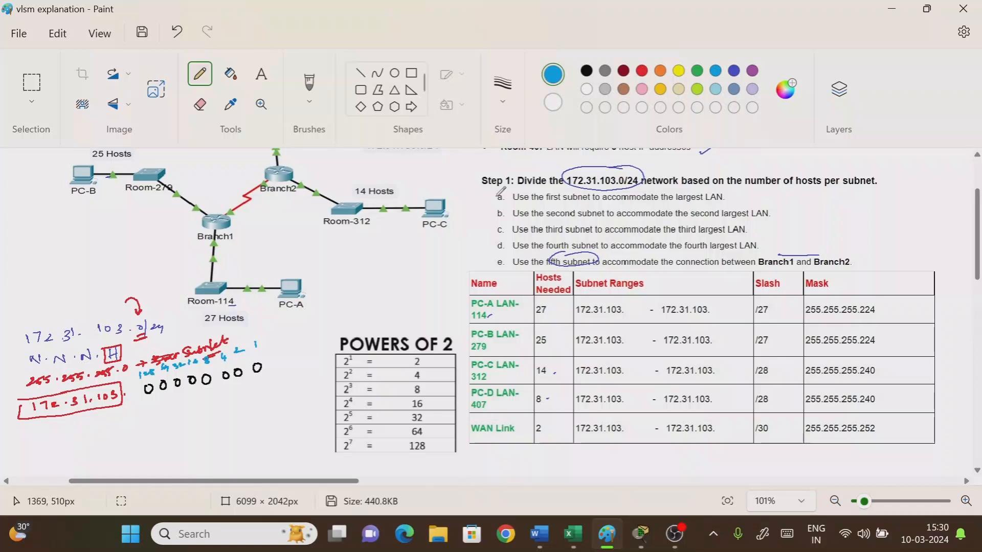
Step: Circle the PC-A LAN's 27 hosts, write and underline the formula req ≥ 2^n-2, and start the line 27 ≥ beneath it
{"action": "left_click_drag", "start_coordinate": [544, 302], "coordinate": [552, 305]}
{"action": "scroll", "coordinate": [361, 270], "scroll_direction": "down", "scroll_amount": 2}
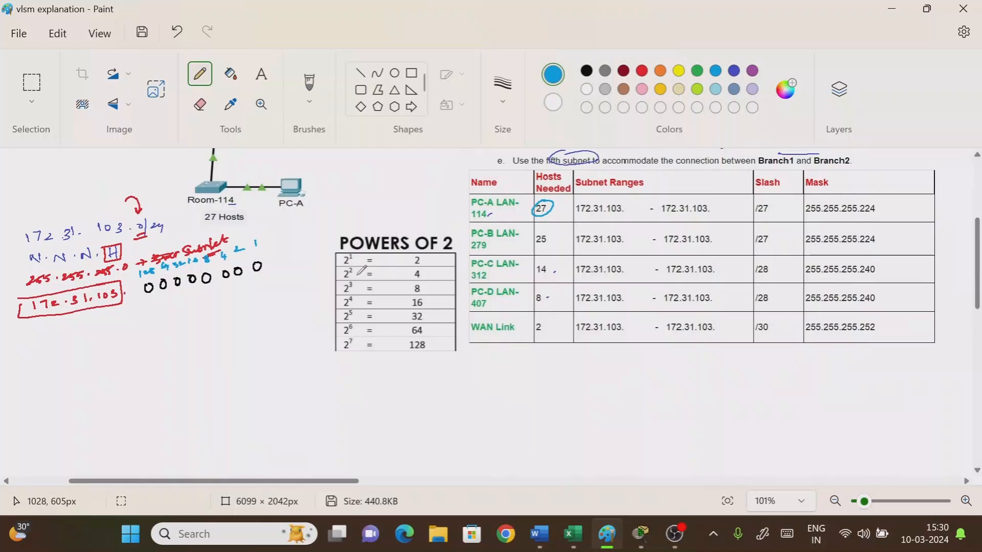
{"action": "mouse_move", "coordinate": [35, 417]}
{"action": "left_mouse_down"}
{"action": "mouse_move", "coordinate": [67, 420]}
{"action": "mouse_move", "coordinate": [90, 402]}
{"action": "left_mouse_up"}
{"action": "left_click_drag", "start_coordinate": [92, 407], "coordinate": [97, 405]}
{"action": "left_click_drag", "start_coordinate": [37, 428], "coordinate": [118, 410]}
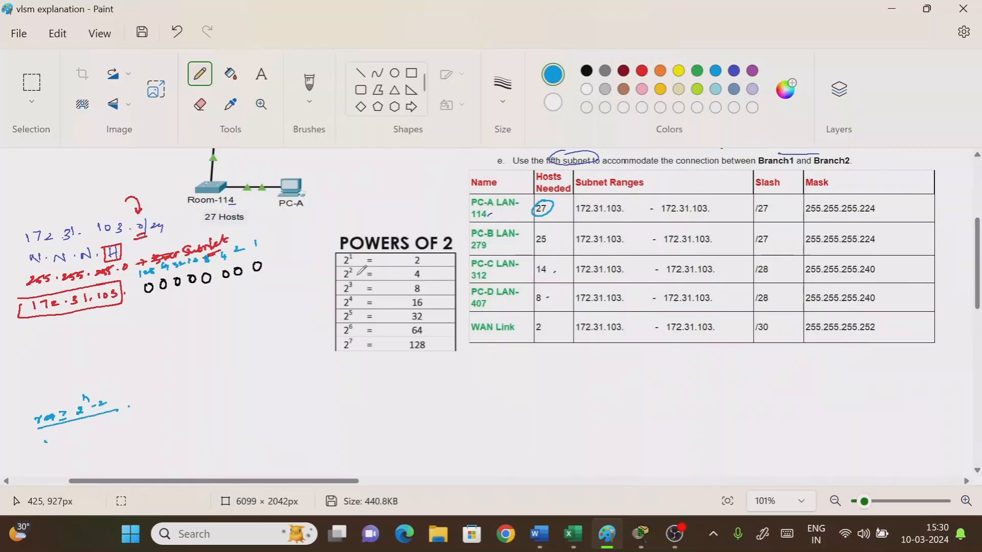
{"action": "left_click_drag", "start_coordinate": [45, 441], "coordinate": [54, 447]}
{"action": "left_click_drag", "start_coordinate": [55, 440], "coordinate": [85, 443]}
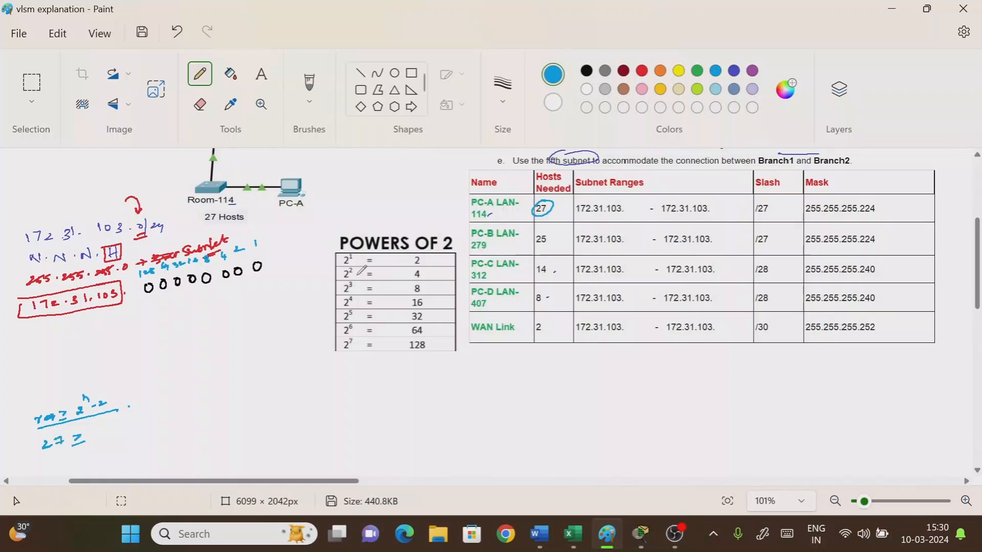
Step: Circle 2^5 in the powers-of-2 table and work the formula through 27 ≥ 2^5-2 and 27 ≥ 32-2 to a boxed 27 ≥ 30
{"action": "left_click_drag", "start_coordinate": [534, 210], "coordinate": [554, 212]}
{"action": "left_click_drag", "start_coordinate": [412, 222], "coordinate": [423, 231]}
{"action": "mouse_move", "coordinate": [355, 307]}
{"action": "left_mouse_down"}
{"action": "mouse_move", "coordinate": [335, 314]}
{"action": "mouse_move", "coordinate": [363, 309]}
{"action": "left_mouse_up"}
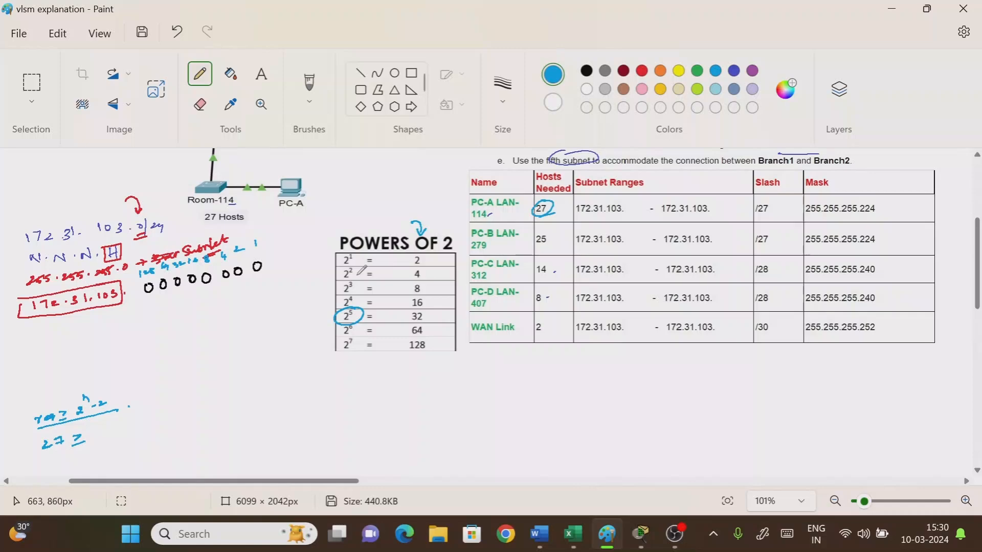
{"action": "left_click_drag", "start_coordinate": [95, 433], "coordinate": [128, 429]}
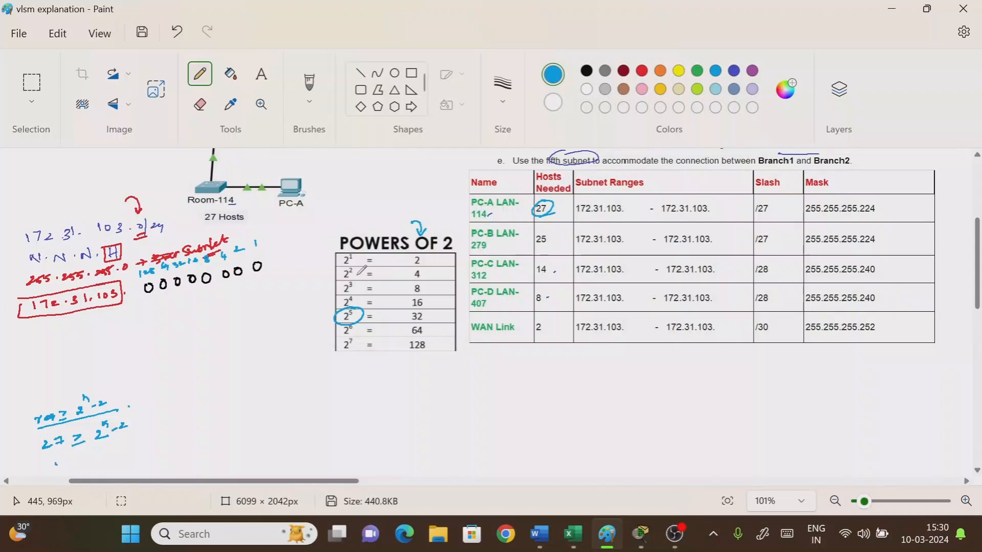
{"action": "left_click_drag", "start_coordinate": [53, 466], "coordinate": [71, 465]}
{"action": "mouse_move", "coordinate": [82, 457]}
{"action": "left_mouse_down"}
{"action": "mouse_move", "coordinate": [139, 444]}
{"action": "mouse_move", "coordinate": [123, 470]}
{"action": "mouse_move", "coordinate": [144, 454]}
{"action": "left_mouse_up"}
{"action": "mouse_move", "coordinate": [140, 461]}
{"action": "left_mouse_down"}
{"action": "mouse_move", "coordinate": [173, 445]}
{"action": "mouse_move", "coordinate": [184, 453]}
{"action": "mouse_move", "coordinate": [122, 472]}
{"action": "left_mouse_up"}
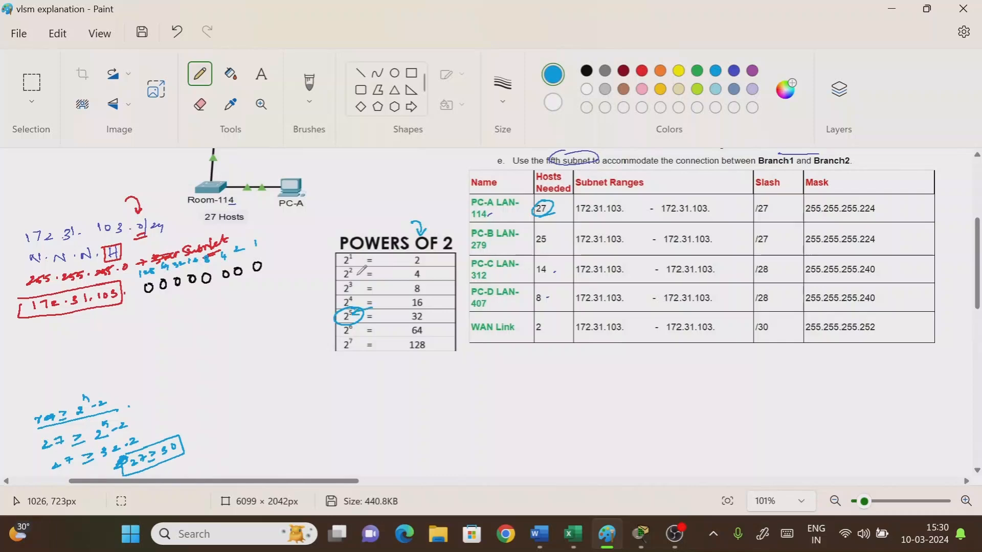
Step: Note a circled 8 and a boxed 5 beside the bit row and underline the five lowest host bits
{"action": "mouse_move", "coordinate": [279, 230]}
{"action": "left_mouse_down"}
{"action": "mouse_move", "coordinate": [284, 249]}
{"action": "mouse_move", "coordinate": [322, 214]}
{"action": "mouse_move", "coordinate": [306, 230]}
{"action": "left_mouse_up"}
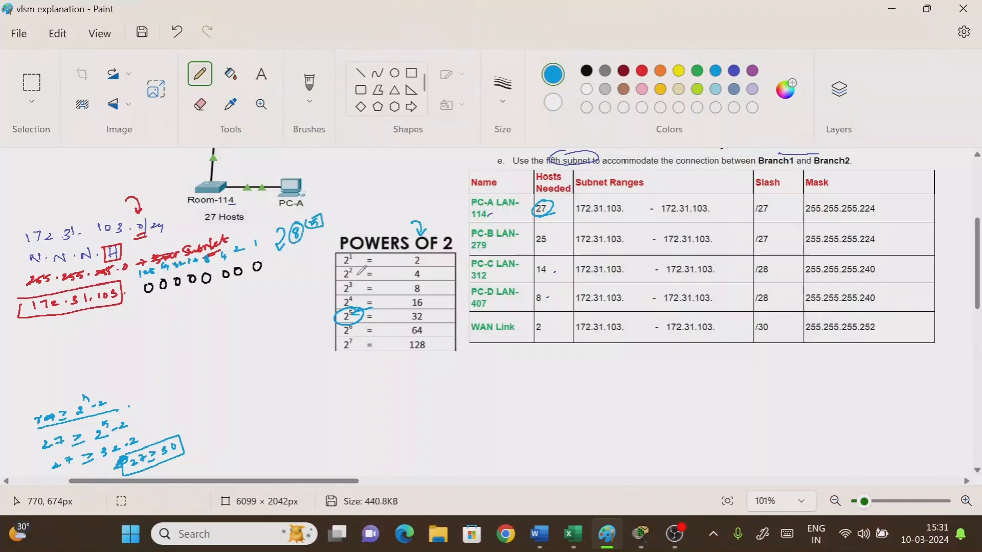
{"action": "left_click_drag", "start_coordinate": [194, 291], "coordinate": [262, 280]}
Step: Mark the three N labels, write 8+8+8+0 above the handwritten address's octets, and set the pencil colour to black
{"action": "left_click_drag", "start_coordinate": [29, 267], "coordinate": [87, 255]}
{"action": "left_click_drag", "start_coordinate": [33, 220], "coordinate": [30, 229]}
{"action": "mouse_move", "coordinate": [39, 219]}
{"action": "left_mouse_down"}
{"action": "mouse_move", "coordinate": [37, 227]}
{"action": "mouse_move", "coordinate": [56, 218]}
{"action": "mouse_move", "coordinate": [53, 227]}
{"action": "mouse_move", "coordinate": [107, 210]}
{"action": "left_mouse_up"}
{"action": "left_click_drag", "start_coordinate": [103, 206], "coordinate": [103, 216]}
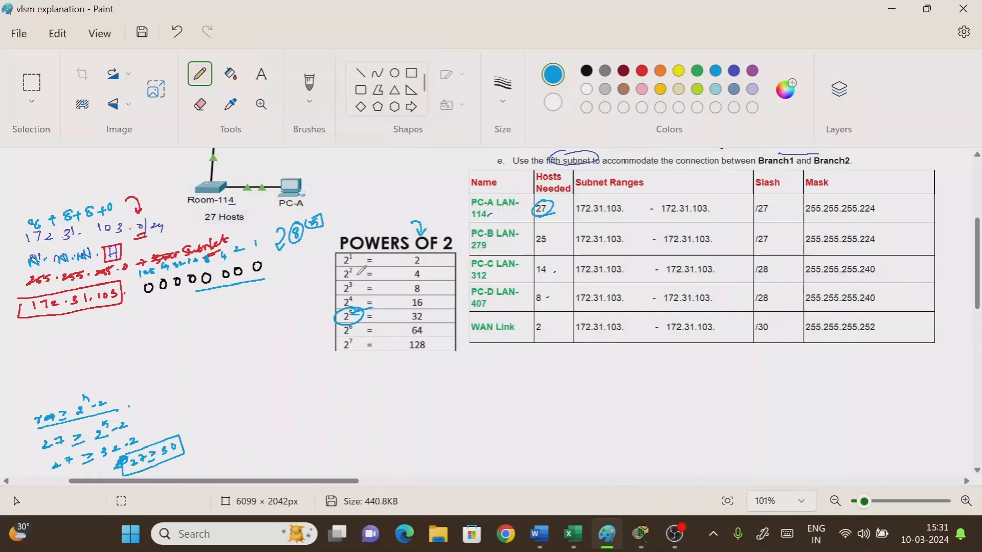
{"action": "left_click", "coordinate": [587, 70]}
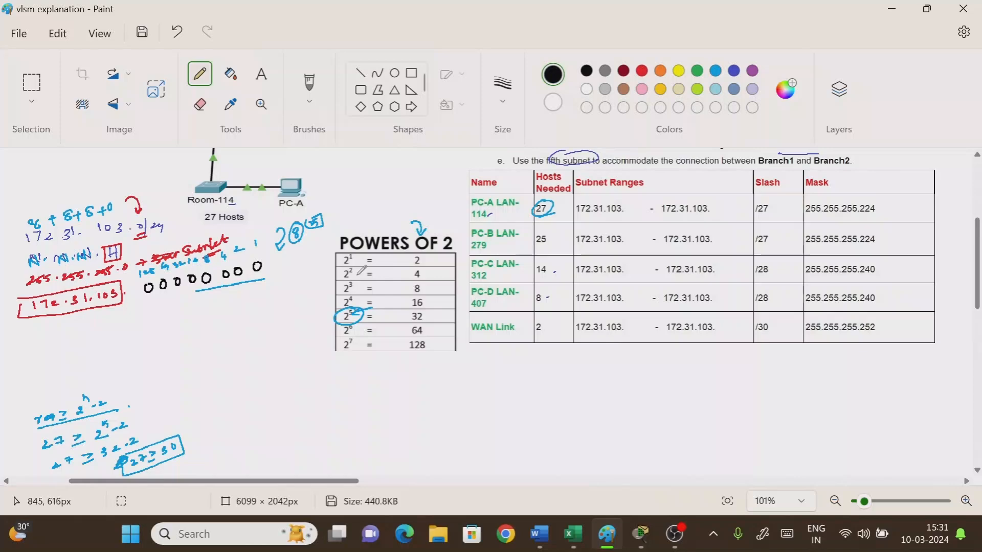
Step: Underline the five lowest host bits in black, strike the three highest in red, and write 8.8.8.3 below the boxed address
{"action": "left_click_drag", "start_coordinate": [264, 278], "coordinate": [194, 293]}
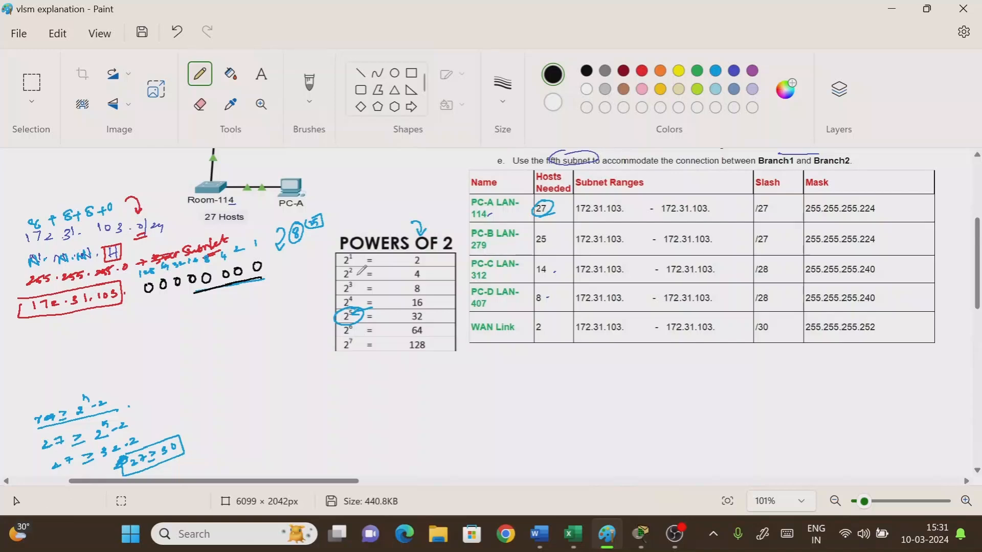
{"action": "left_click", "coordinate": [642, 71]}
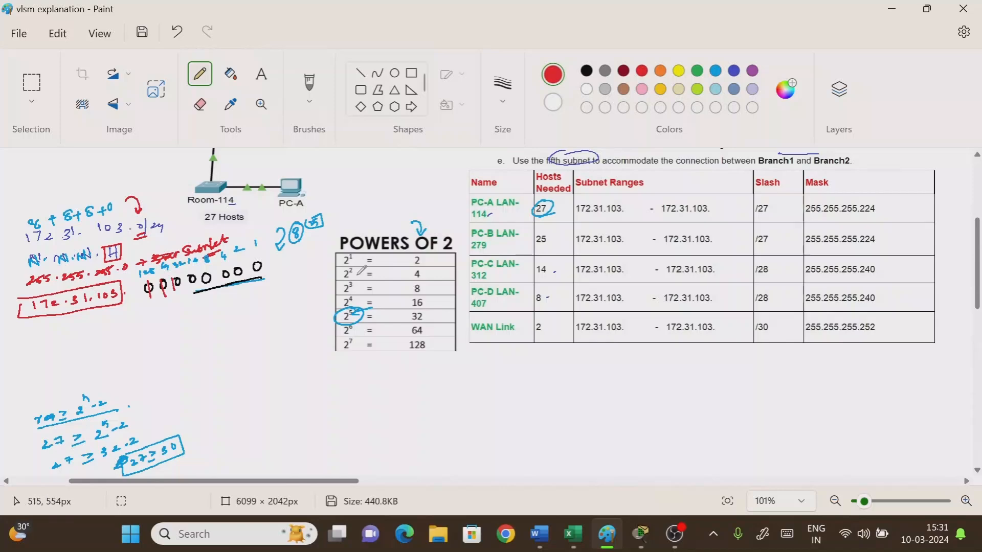
{"action": "left_click", "coordinate": [55, 332]}
{"action": "mouse_move", "coordinate": [43, 327]}
{"action": "left_mouse_down"}
{"action": "mouse_move", "coordinate": [42, 335]}
{"action": "mouse_move", "coordinate": [141, 323]}
{"action": "left_mouse_up"}
Step: Write 24+3 = /27 beside PC-A with the result underlined, circle the address's /24, and note /27 beside the bit row
{"action": "left_click_drag", "start_coordinate": [326, 185], "coordinate": [342, 195]}
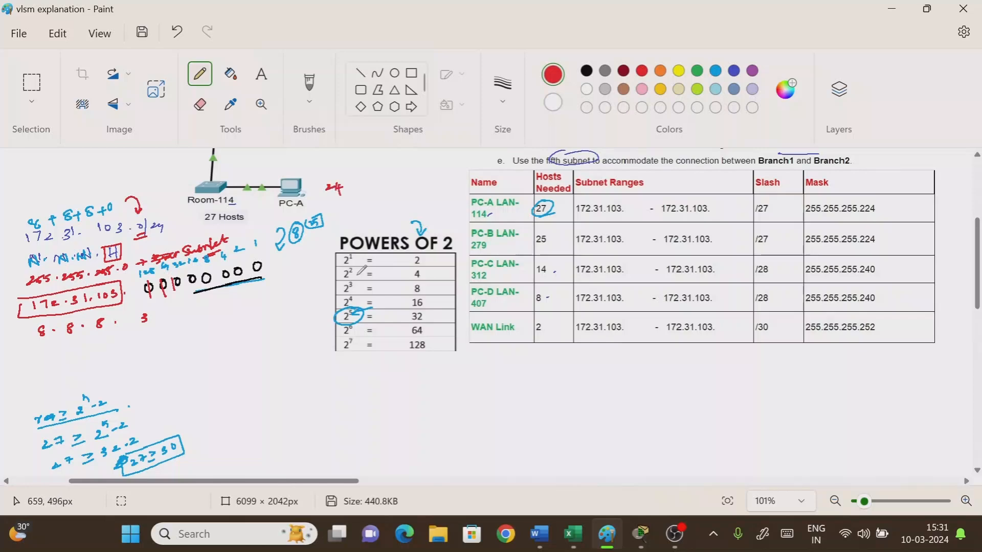
{"action": "left_click_drag", "start_coordinate": [162, 217], "coordinate": [171, 219]}
{"action": "mouse_move", "coordinate": [356, 182]}
{"action": "left_mouse_down"}
{"action": "mouse_move", "coordinate": [352, 198]}
{"action": "mouse_move", "coordinate": [383, 180]}
{"action": "left_mouse_up"}
{"action": "left_click_drag", "start_coordinate": [381, 184], "coordinate": [385, 183]}
{"action": "mouse_move", "coordinate": [393, 174]}
{"action": "left_mouse_down"}
{"action": "mouse_move", "coordinate": [413, 180]}
{"action": "mouse_move", "coordinate": [408, 187]}
{"action": "left_mouse_up"}
{"action": "left_click_drag", "start_coordinate": [396, 195], "coordinate": [413, 190]}
{"action": "left_click_drag", "start_coordinate": [280, 260], "coordinate": [282, 271]}
{"action": "left_click_drag", "start_coordinate": [289, 262], "coordinate": [304, 263]}
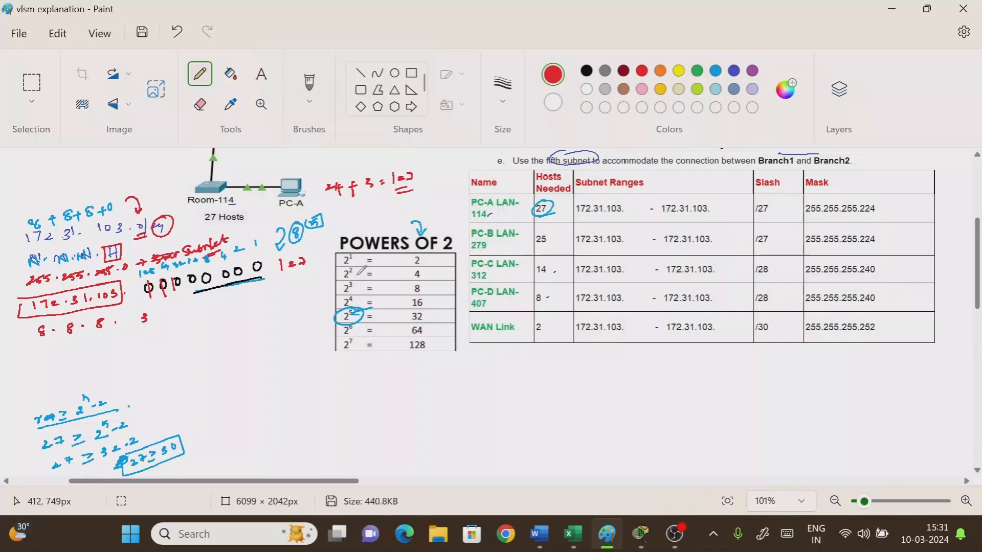
Step: Write 255.255.255. under the three 8s with linking arrows, and circle the three struck bits with their place values
{"action": "mouse_move", "coordinate": [35, 344]}
{"action": "left_mouse_down"}
{"action": "mouse_move", "coordinate": [32, 366]}
{"action": "mouse_move", "coordinate": [66, 357]}
{"action": "left_mouse_up"}
{"action": "mouse_move", "coordinate": [63, 352]}
{"action": "left_mouse_down"}
{"action": "mouse_move", "coordinate": [74, 361]}
{"action": "mouse_move", "coordinate": [105, 345]}
{"action": "mouse_move", "coordinate": [112, 354]}
{"action": "left_mouse_up"}
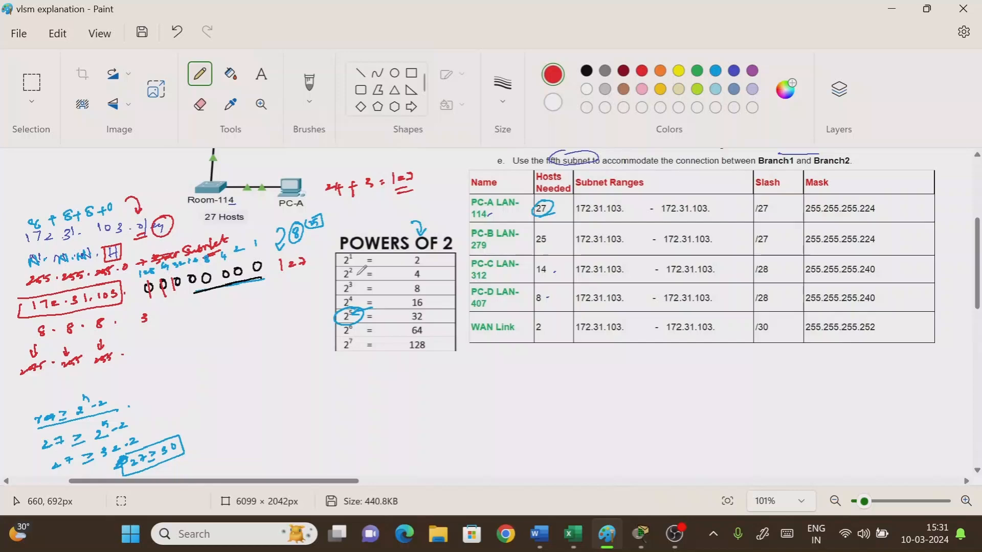
{"action": "mouse_move", "coordinate": [164, 250]}
{"action": "left_mouse_down"}
{"action": "mouse_move", "coordinate": [130, 289]}
{"action": "mouse_move", "coordinate": [181, 298]}
{"action": "mouse_move", "coordinate": [190, 255]}
{"action": "mouse_move", "coordinate": [146, 250]}
{"action": "mouse_move", "coordinate": [137, 296]}
{"action": "mouse_move", "coordinate": [178, 279]}
{"action": "left_mouse_up"}
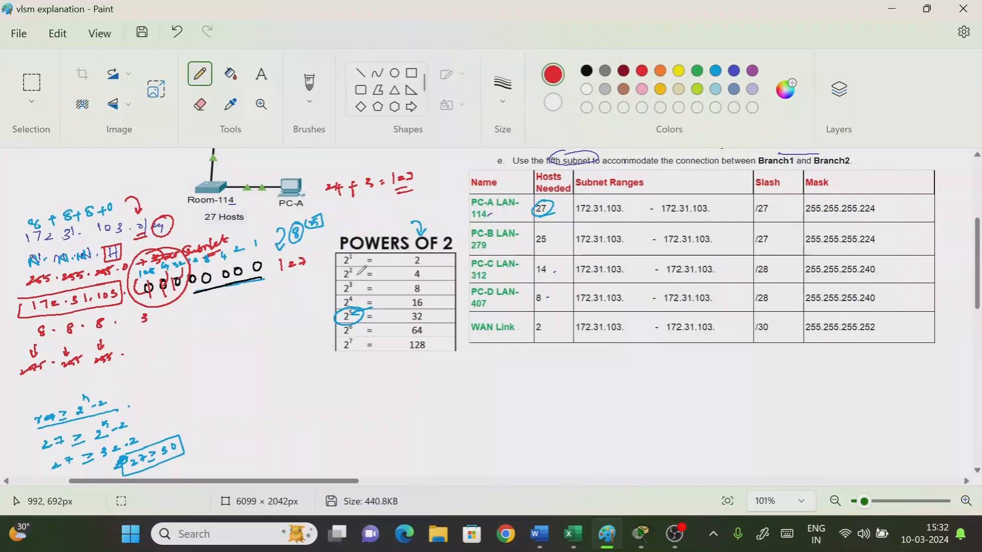
Step: Add 128, 64 and 32 in a column below the powers-of-2 table and double-underline the total 224
{"action": "left_click_drag", "start_coordinate": [365, 368], "coordinate": [370, 374]}
{"action": "left_click_drag", "start_coordinate": [374, 367], "coordinate": [371, 401]}
{"action": "left_click_drag", "start_coordinate": [381, 393], "coordinate": [388, 396]}
{"action": "left_click_drag", "start_coordinate": [364, 409], "coordinate": [395, 400]}
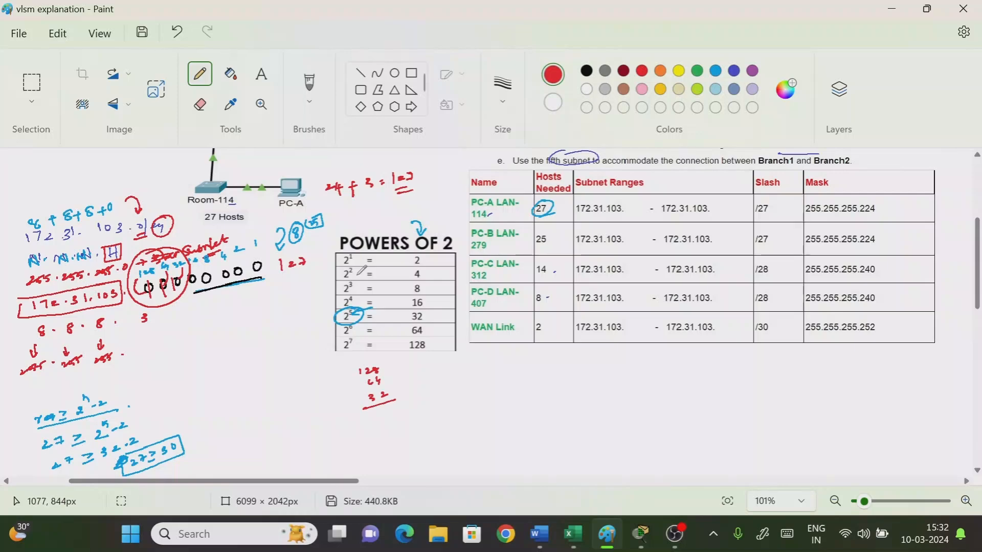
{"action": "mouse_move", "coordinate": [390, 414]}
{"action": "left_mouse_down"}
{"action": "mouse_move", "coordinate": [395, 424]}
{"action": "mouse_move", "coordinate": [373, 426]}
{"action": "mouse_move", "coordinate": [388, 430]}
{"action": "left_mouse_up"}
{"action": "left_click_drag", "start_coordinate": [364, 440], "coordinate": [392, 433]}
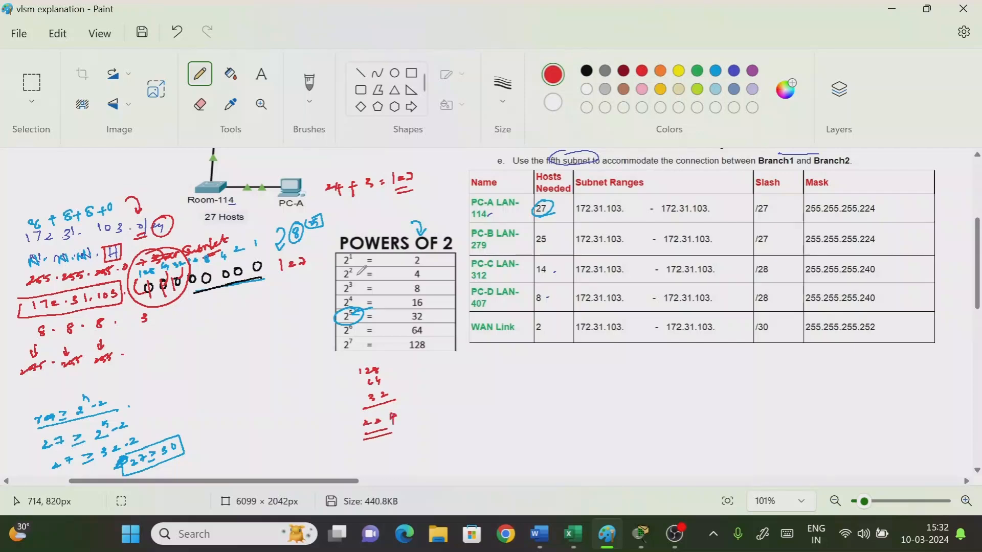
Step: Write the full mask 255.255.255.224 after an arrow, underline it, and add an upward arrow above its last octet
{"action": "left_click_drag", "start_coordinate": [124, 348], "coordinate": [193, 336]}
{"action": "left_click_drag", "start_coordinate": [189, 337], "coordinate": [245, 321]}
{"action": "left_click_drag", "start_coordinate": [244, 325], "coordinate": [255, 318]}
{"action": "left_click_drag", "start_coordinate": [256, 320], "coordinate": [263, 327]}
{"action": "mouse_move", "coordinate": [174, 356]}
{"action": "left_mouse_down"}
{"action": "mouse_move", "coordinate": [265, 338]}
{"action": "mouse_move", "coordinate": [248, 296]}
{"action": "left_mouse_up"}
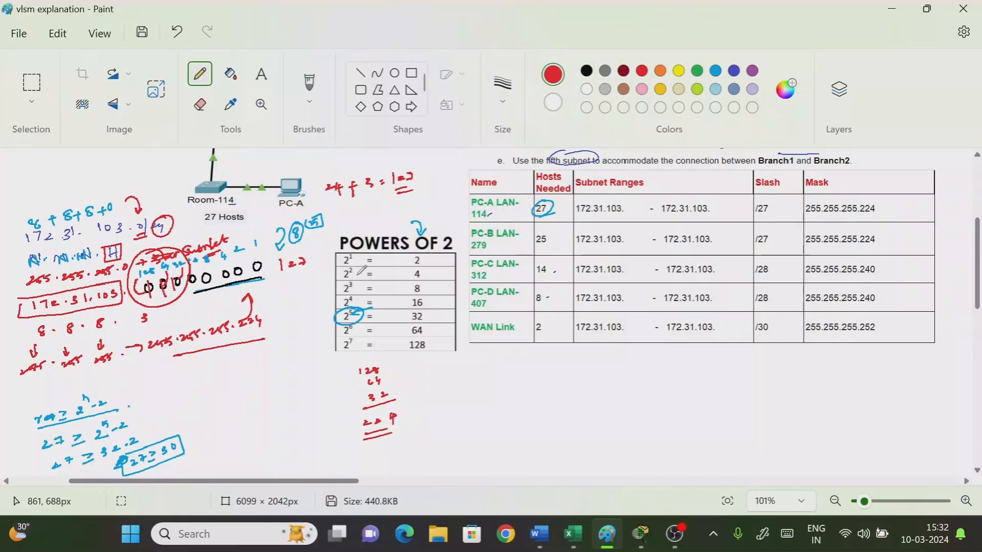
Step: Note 2^5 = 32 under the five host bits with a boxed 32 beside the mask, and emphasise the 3 and the mask's third octet
{"action": "mouse_move", "coordinate": [213, 289]}
{"action": "left_mouse_down"}
{"action": "mouse_move", "coordinate": [217, 318]}
{"action": "mouse_move", "coordinate": [254, 310]}
{"action": "mouse_move", "coordinate": [258, 296]}
{"action": "mouse_move", "coordinate": [274, 295]}
{"action": "mouse_move", "coordinate": [277, 306]}
{"action": "left_mouse_up"}
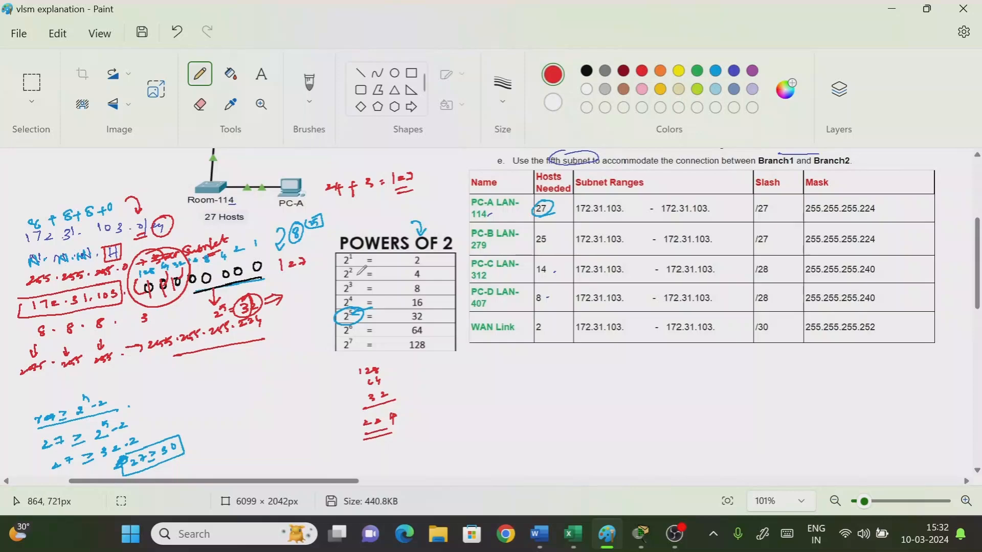
{"action": "mouse_move", "coordinate": [281, 325]}
{"action": "left_mouse_down"}
{"action": "mouse_move", "coordinate": [284, 337]}
{"action": "mouse_move", "coordinate": [300, 332]}
{"action": "mouse_move", "coordinate": [275, 321]}
{"action": "left_mouse_up"}
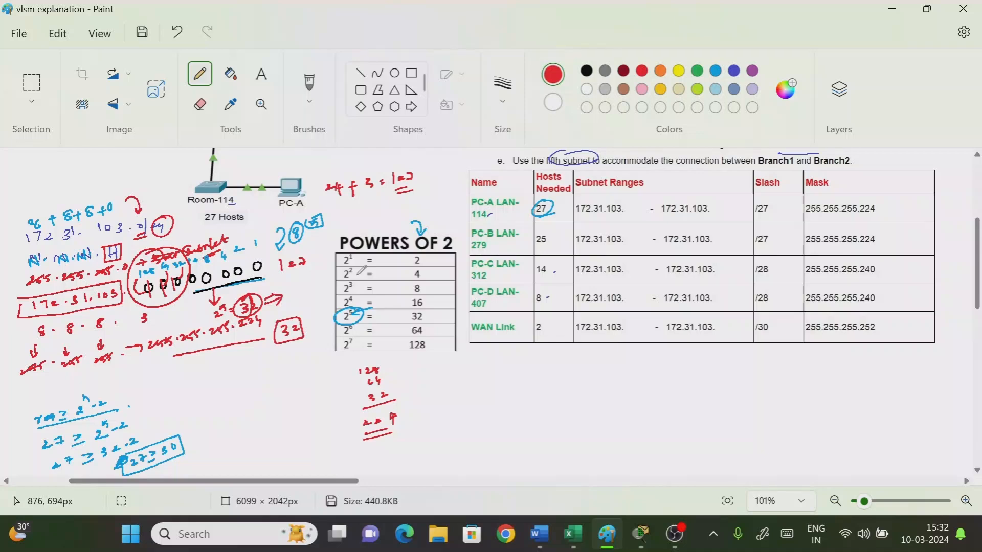
{"action": "mouse_move", "coordinate": [135, 313]}
{"action": "left_mouse_down"}
{"action": "mouse_move", "coordinate": [152, 321]}
{"action": "mouse_move", "coordinate": [135, 329]}
{"action": "left_mouse_up"}
{"action": "left_click_drag", "start_coordinate": [210, 340], "coordinate": [230, 336]}
{"action": "left_click_drag", "start_coordinate": [211, 343], "coordinate": [227, 343]}
Step: Brace the 27-host calculation and write 172.31.103. in red followed by 0000 0000/24 in black above it
{"action": "mouse_move", "coordinate": [175, 397]}
{"action": "left_mouse_down"}
{"action": "mouse_move", "coordinate": [190, 423]}
{"action": "mouse_move", "coordinate": [187, 452]}
{"action": "left_mouse_up"}
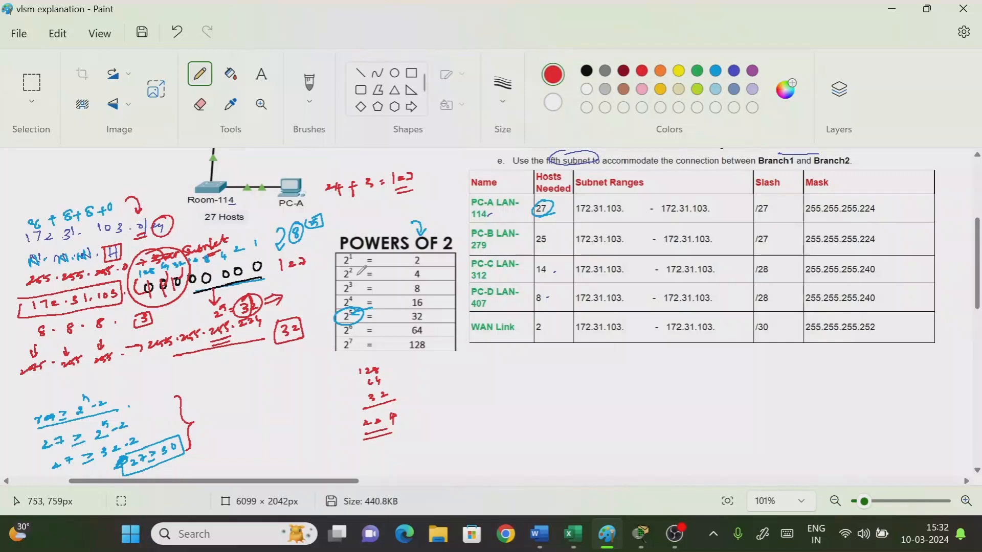
{"action": "mouse_move", "coordinate": [178, 374]}
{"action": "left_mouse_down"}
{"action": "mouse_move", "coordinate": [180, 384]}
{"action": "mouse_move", "coordinate": [212, 381]}
{"action": "left_mouse_up"}
{"action": "left_click", "coordinate": [199, 380]}
{"action": "left_click_drag", "start_coordinate": [220, 374], "coordinate": [225, 382]}
{"action": "left_click_drag", "start_coordinate": [228, 378], "coordinate": [232, 381]}
{"action": "left_click_drag", "start_coordinate": [236, 374], "coordinate": [236, 375]}
{"action": "left_click_drag", "start_coordinate": [242, 373], "coordinate": [240, 376]}
{"action": "left_click", "coordinate": [586, 70]}
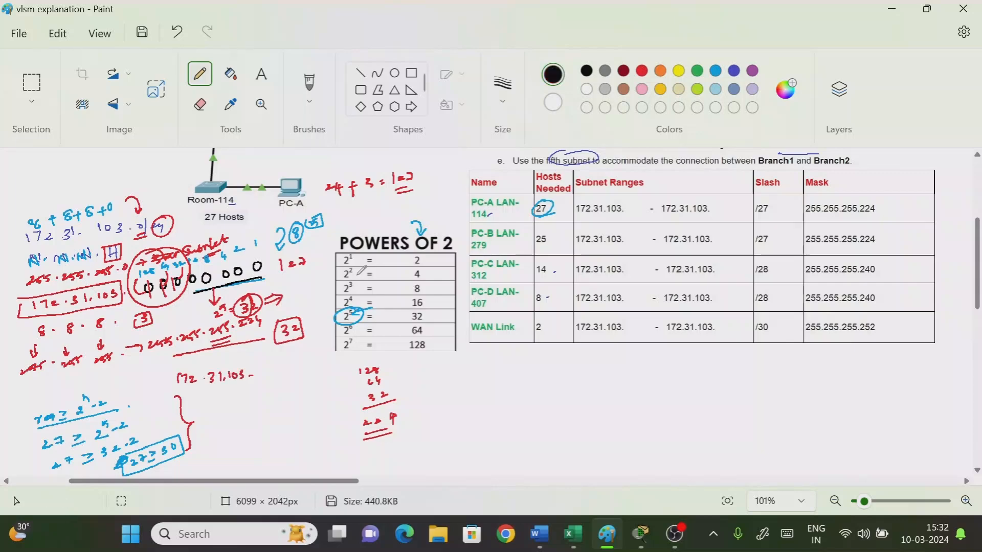
{"action": "left_click_drag", "start_coordinate": [263, 369], "coordinate": [335, 365]}
{"action": "left_click_drag", "start_coordinate": [343, 357], "coordinate": [341, 376]}
{"action": "left_click_drag", "start_coordinate": [347, 366], "coordinate": [359, 364]}
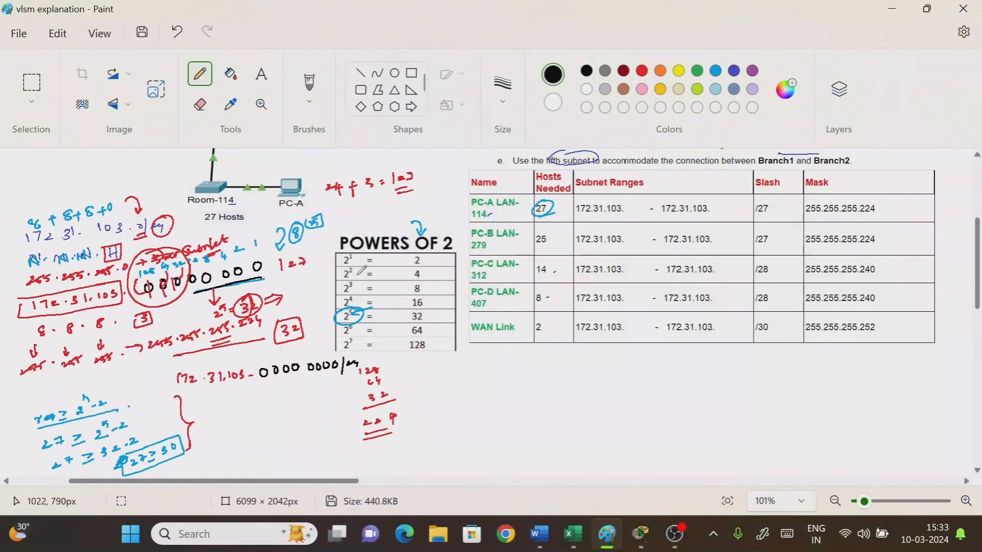
Step: Write the default mask 255.255.255.0 in black beside the boxed 27 ≥ 30
{"action": "left_click_drag", "start_coordinate": [185, 471], "coordinate": [253, 460]}
{"action": "left_click", "coordinate": [210, 469]}
{"action": "left_click", "coordinate": [238, 462]}
{"action": "left_click_drag", "start_coordinate": [254, 455], "coordinate": [261, 453]}
{"action": "left_click_drag", "start_coordinate": [262, 453], "coordinate": [279, 446]}
{"action": "left_click", "coordinate": [271, 452]}
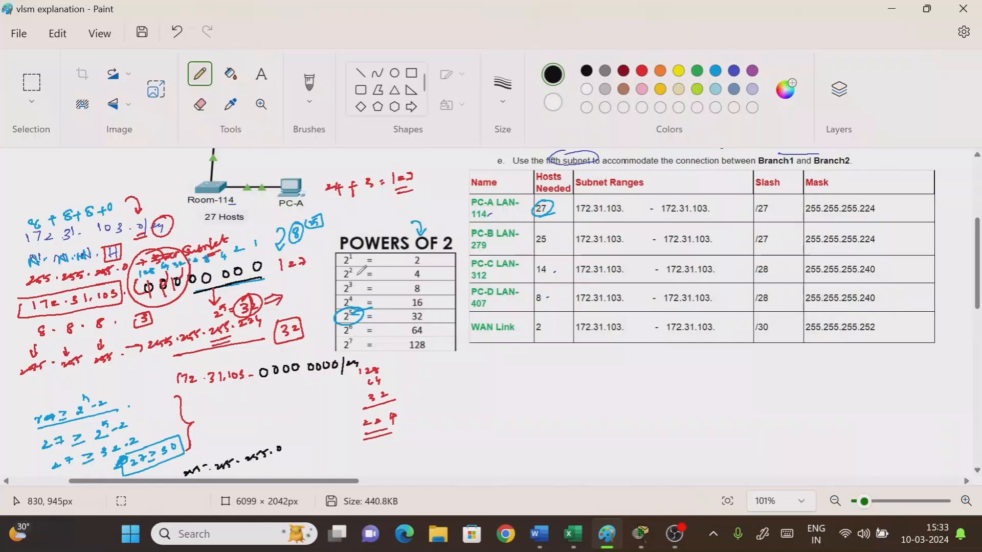
Step: Extend the /24 in the binary address line with +1 = 25 and strike its first host bit
{"action": "left_click_drag", "start_coordinate": [363, 359], "coordinate": [365, 365]}
{"action": "mouse_move", "coordinate": [370, 355]}
{"action": "left_mouse_down"}
{"action": "mouse_move", "coordinate": [370, 365]}
{"action": "mouse_move", "coordinate": [394, 363]}
{"action": "left_mouse_up"}
{"action": "left_click_drag", "start_coordinate": [391, 359], "coordinate": [397, 357]}
{"action": "left_click_drag", "start_coordinate": [258, 369], "coordinate": [261, 374]}
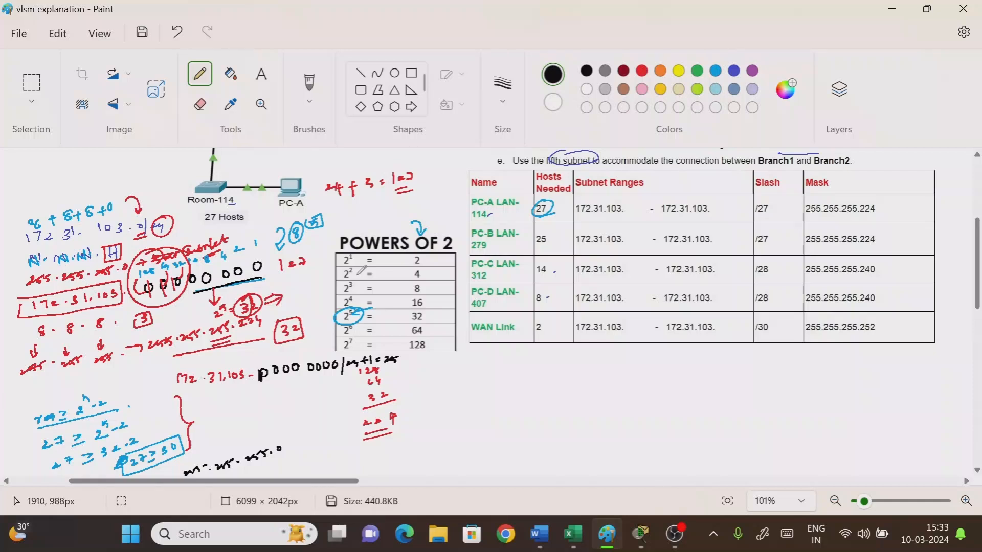
Step: Draw a row of eight zero bits below the subnet table and label them 1, 2, 4, 8, 16, 32, 64 and 128
{"action": "left_click_drag", "start_coordinate": [807, 455], "coordinate": [782, 454]}
{"action": "left_click_drag", "start_coordinate": [764, 457], "coordinate": [639, 466]}
{"action": "mouse_move", "coordinate": [800, 428]}
{"action": "left_mouse_down"}
{"action": "mouse_move", "coordinate": [780, 442]}
{"action": "mouse_move", "coordinate": [708, 451]}
{"action": "left_mouse_up"}
{"action": "left_click", "coordinate": [709, 446]}
{"action": "left_click_drag", "start_coordinate": [716, 443], "coordinate": [692, 448]}
{"action": "left_click_drag", "start_coordinate": [694, 443], "coordinate": [669, 455]}
{"action": "mouse_move", "coordinate": [673, 448]}
{"action": "left_mouse_down"}
{"action": "mouse_move", "coordinate": [626, 453]}
{"action": "mouse_move", "coordinate": [638, 452]}
{"action": "left_mouse_up"}
{"action": "left_click_drag", "start_coordinate": [641, 445], "coordinate": [646, 447]}
Step: Underline and circle the 25 in the binary address line, and write 8 8 8 1 beneath that line
{"action": "left_click_drag", "start_coordinate": [384, 368], "coordinate": [400, 367]}
{"action": "left_click_drag", "start_coordinate": [385, 372], "coordinate": [402, 370]}
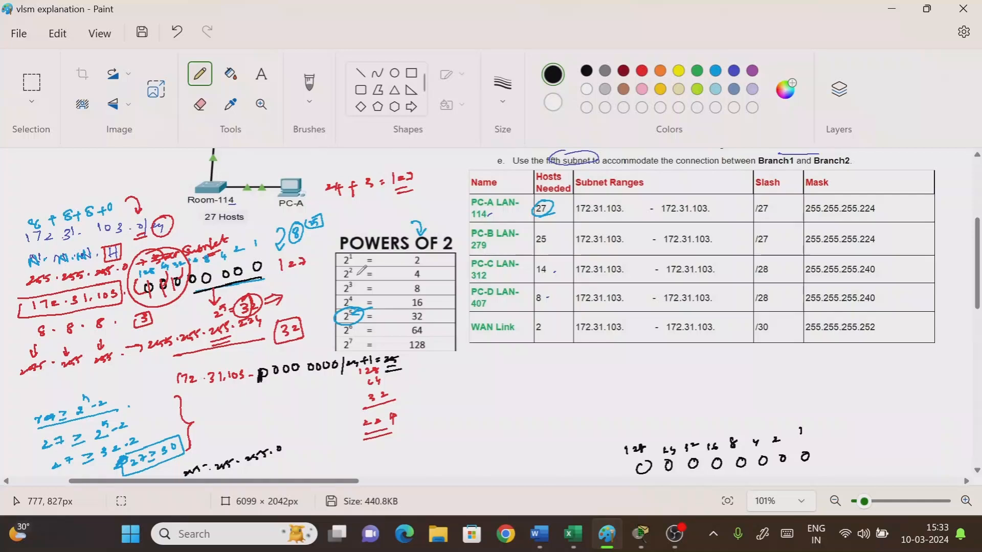
{"action": "left_click_drag", "start_coordinate": [184, 398], "coordinate": [239, 395]}
{"action": "left_click_drag", "start_coordinate": [383, 352], "coordinate": [388, 364]}
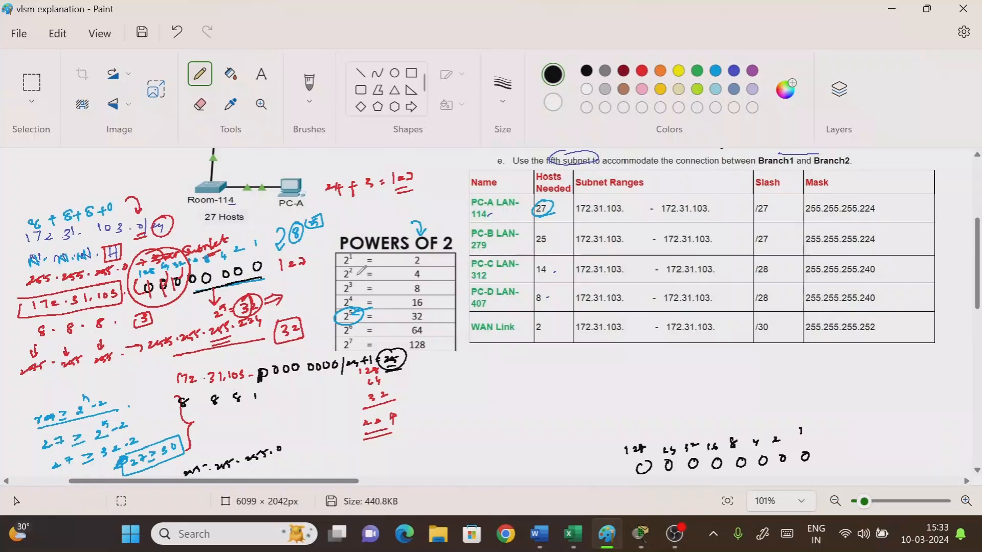
Step: Mark the 128 bit of the new bit row in red and note /25 → 255.255.255.128 below the subnet table
{"action": "left_click", "coordinate": [642, 70]}
{"action": "mouse_move", "coordinate": [641, 464]}
{"action": "left_mouse_down"}
{"action": "mouse_move", "coordinate": [637, 475]}
{"action": "mouse_move", "coordinate": [618, 465]}
{"action": "mouse_move", "coordinate": [622, 457]}
{"action": "left_mouse_up"}
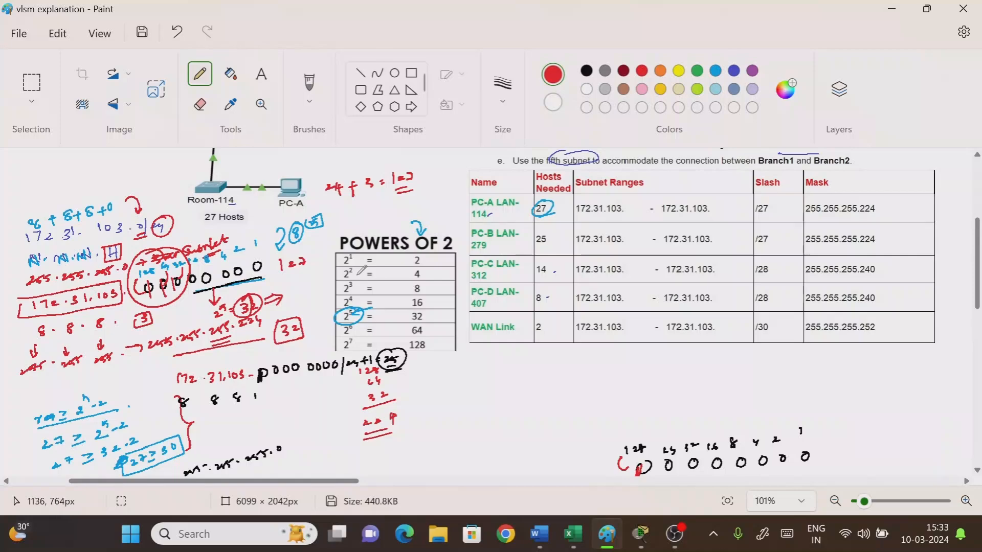
{"action": "mouse_move", "coordinate": [895, 370]}
{"action": "left_mouse_down"}
{"action": "mouse_move", "coordinate": [890, 382]}
{"action": "mouse_move", "coordinate": [911, 383]}
{"action": "left_mouse_up"}
{"action": "mouse_move", "coordinate": [915, 379]}
{"action": "left_mouse_down"}
{"action": "mouse_move", "coordinate": [923, 378]}
{"action": "mouse_move", "coordinate": [904, 398]}
{"action": "mouse_move", "coordinate": [950, 394]}
{"action": "left_mouse_up"}
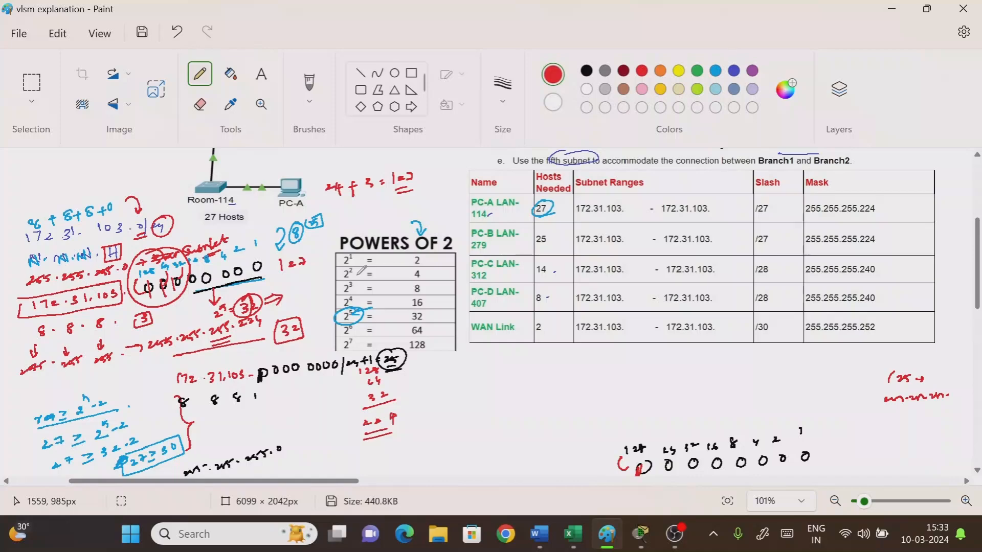
{"action": "left_click_drag", "start_coordinate": [631, 475], "coordinate": [622, 454]}
{"action": "left_click_drag", "start_coordinate": [957, 387], "coordinate": [967, 395]}
{"action": "left_click_drag", "start_coordinate": [964, 389], "coordinate": [971, 395]}
Step: Extend the circled 25 with +1 = /26, strike the second bit in both bit rows, and add a plus between 128 and 64
{"action": "left_click", "coordinate": [419, 364]}
{"action": "mouse_move", "coordinate": [415, 358]}
{"action": "left_mouse_down"}
{"action": "mouse_move", "coordinate": [444, 363]}
{"action": "mouse_move", "coordinate": [424, 369]}
{"action": "left_mouse_up"}
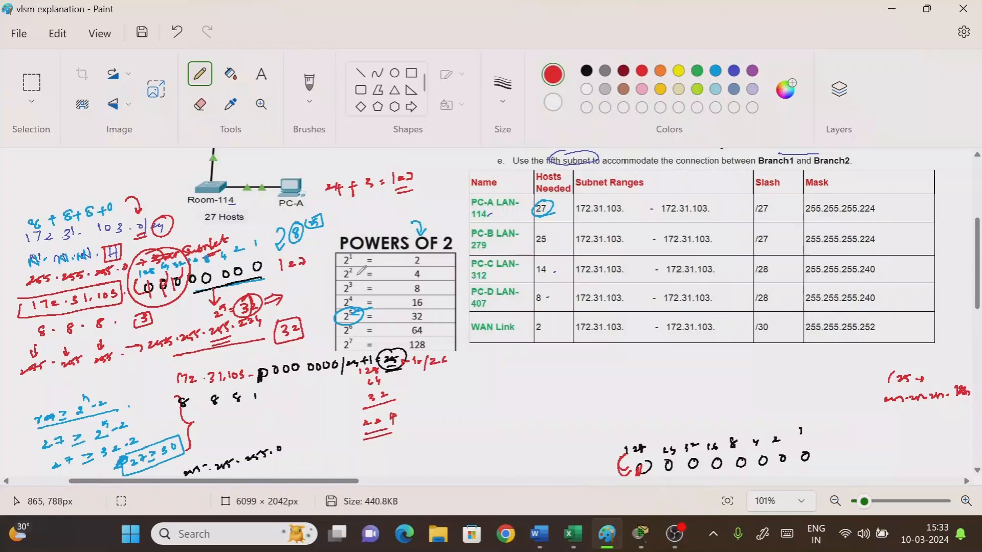
{"action": "left_click_drag", "start_coordinate": [277, 372], "coordinate": [283, 388]}
{"action": "left_click_drag", "start_coordinate": [647, 451], "coordinate": [658, 449]}
{"action": "left_click_drag", "start_coordinate": [656, 444], "coordinate": [664, 475]}
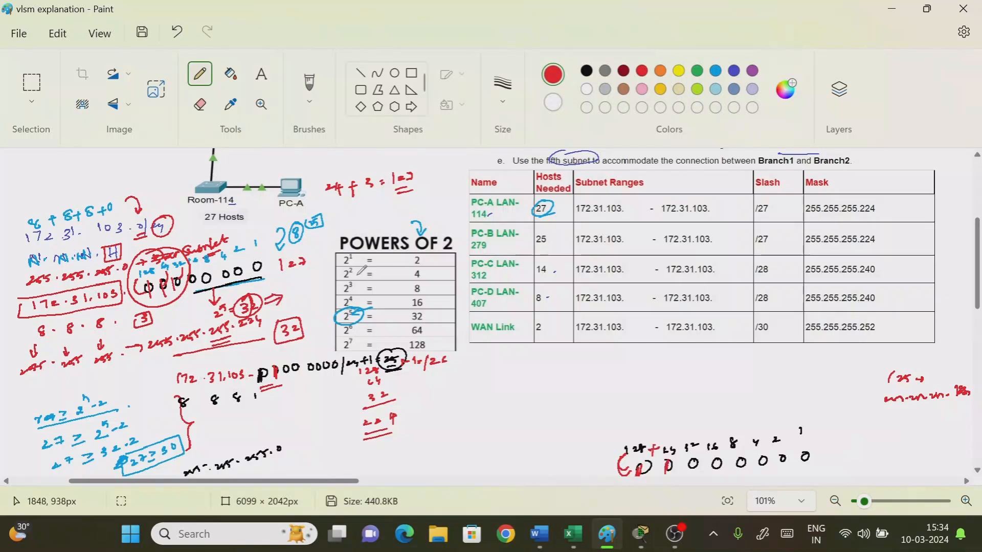
Step: Continue the mask list under 128 with 192, 224, 240 and 248, marking further bits in the place-value row
{"action": "left_click_drag", "start_coordinate": [965, 412], "coordinate": [964, 420]}
{"action": "left_click", "coordinate": [971, 416]}
{"action": "left_click_drag", "start_coordinate": [688, 457], "coordinate": [686, 470]}
{"action": "left_click_drag", "start_coordinate": [695, 454], "coordinate": [705, 451]}
{"action": "mouse_move", "coordinate": [939, 438]}
{"action": "left_mouse_down"}
{"action": "mouse_move", "coordinate": [963, 449]}
{"action": "mouse_move", "coordinate": [944, 462]}
{"action": "mouse_move", "coordinate": [954, 457]}
{"action": "left_mouse_up"}
{"action": "left_click_drag", "start_coordinate": [733, 471], "coordinate": [746, 469]}
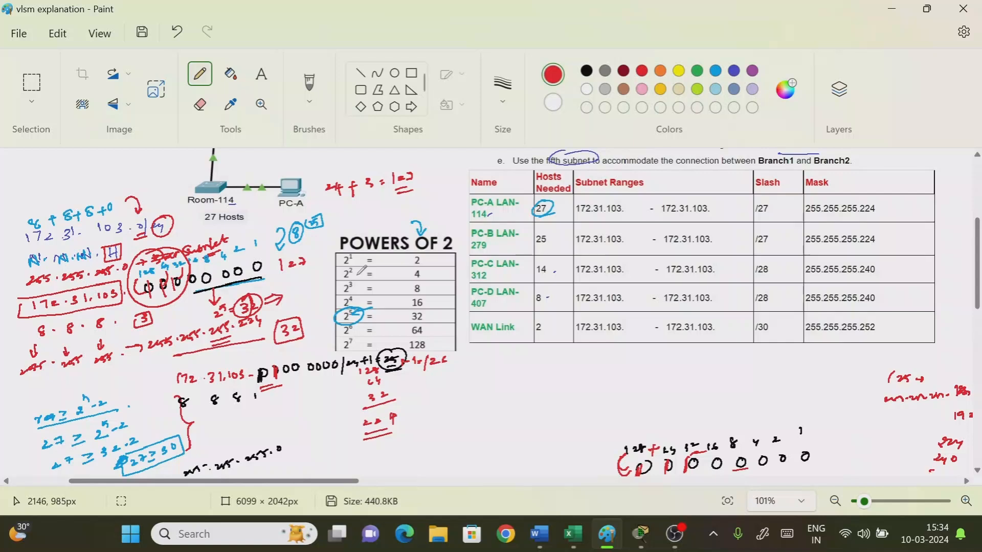
{"action": "left_click_drag", "start_coordinate": [932, 473], "coordinate": [951, 476]}
{"action": "left_click_drag", "start_coordinate": [948, 471], "coordinate": [956, 475]}
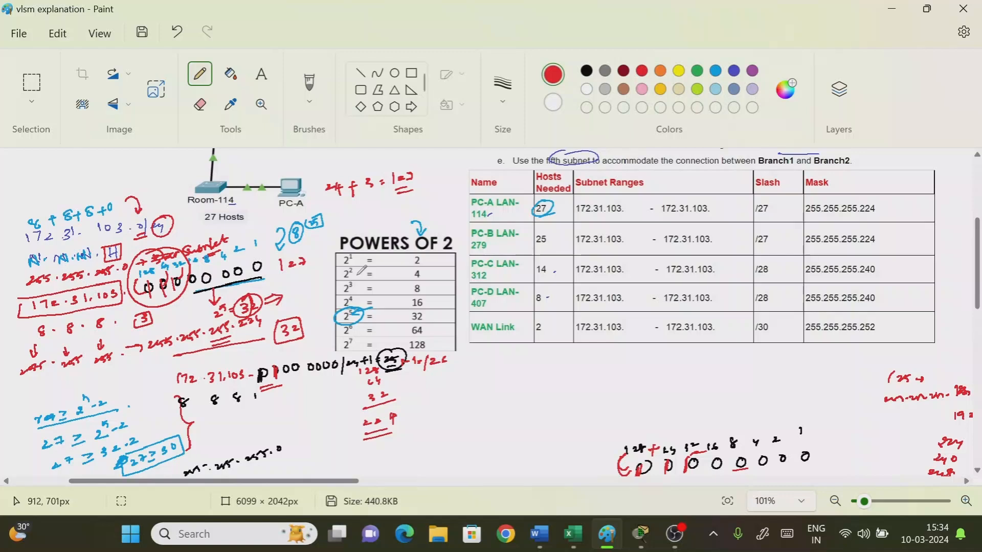
Step: Emphasise the boxed 32 and the 27 hosts, circle the 30, and link the circled exponent 5 to a boxed 32
{"action": "mouse_move", "coordinate": [285, 319]}
{"action": "left_mouse_down"}
{"action": "mouse_move", "coordinate": [308, 338]}
{"action": "mouse_move", "coordinate": [271, 327]}
{"action": "mouse_move", "coordinate": [310, 303]}
{"action": "mouse_move", "coordinate": [307, 314]}
{"action": "left_mouse_up"}
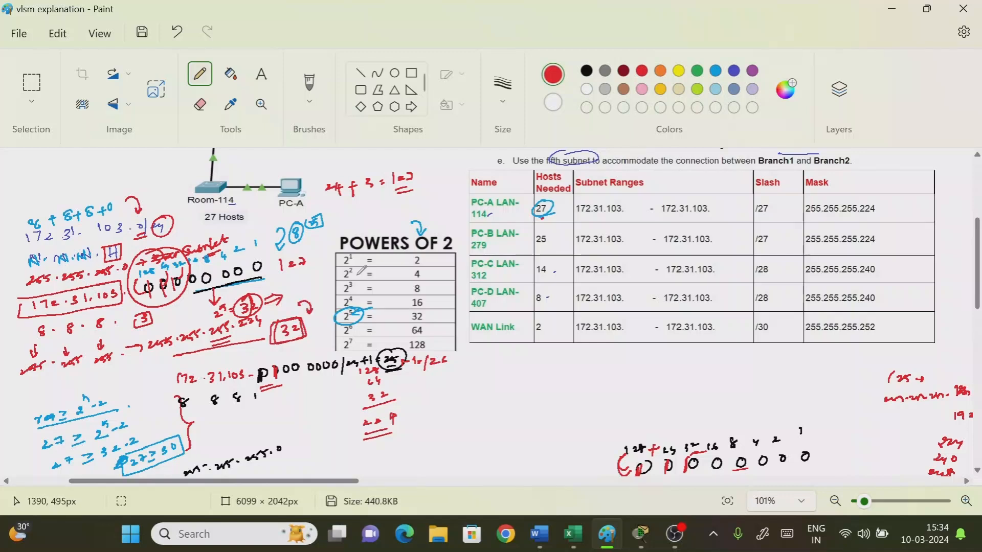
{"action": "mouse_move", "coordinate": [174, 432]}
{"action": "left_mouse_down"}
{"action": "mouse_move", "coordinate": [167, 457]}
{"action": "mouse_move", "coordinate": [176, 431]}
{"action": "left_mouse_up"}
{"action": "mouse_move", "coordinate": [105, 420]}
{"action": "left_mouse_down"}
{"action": "mouse_move", "coordinate": [104, 428]}
{"action": "mouse_move", "coordinate": [144, 404]}
{"action": "mouse_move", "coordinate": [125, 417]}
{"action": "left_mouse_up"}
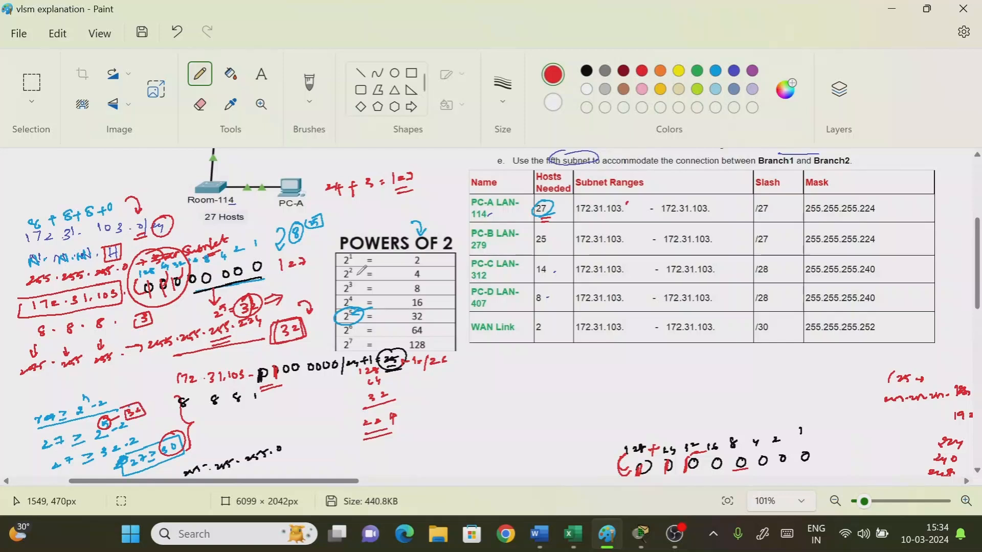
Step: Fill in the PC-A LAN range as 172.31.103.0 to 172.31.103.31, and add 32 in green to start the PC-B LAN at 172.31.103.32
{"action": "left_click_drag", "start_coordinate": [628, 202], "coordinate": [626, 206]}
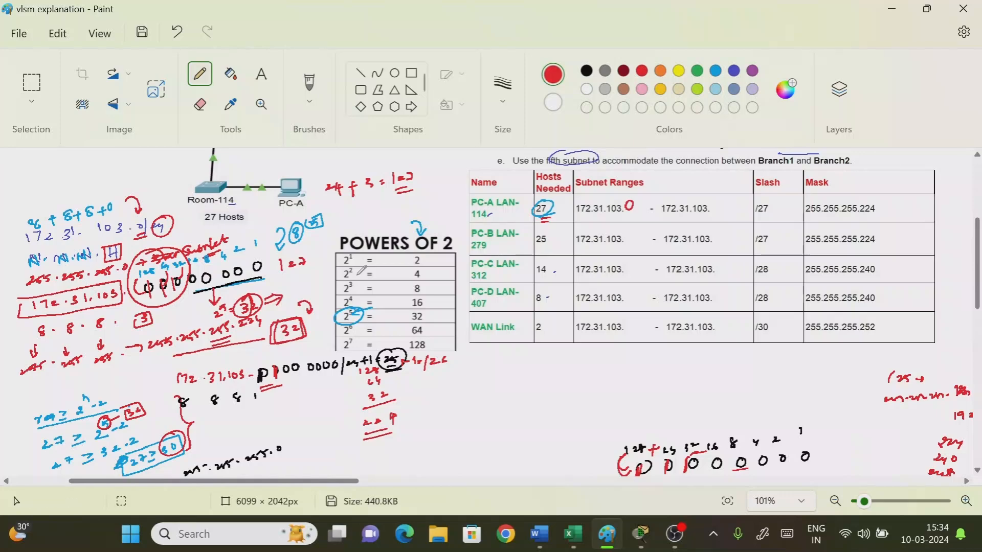
{"action": "left_click", "coordinate": [697, 70]}
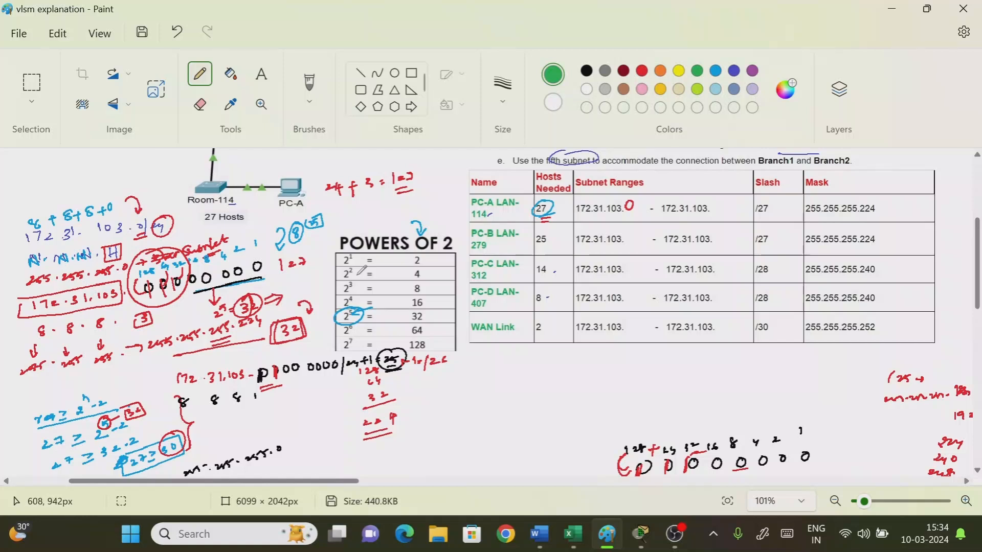
{"action": "mouse_move", "coordinate": [104, 415]}
{"action": "left_mouse_down"}
{"action": "mouse_move", "coordinate": [111, 423]}
{"action": "mouse_move", "coordinate": [127, 401]}
{"action": "left_mouse_up"}
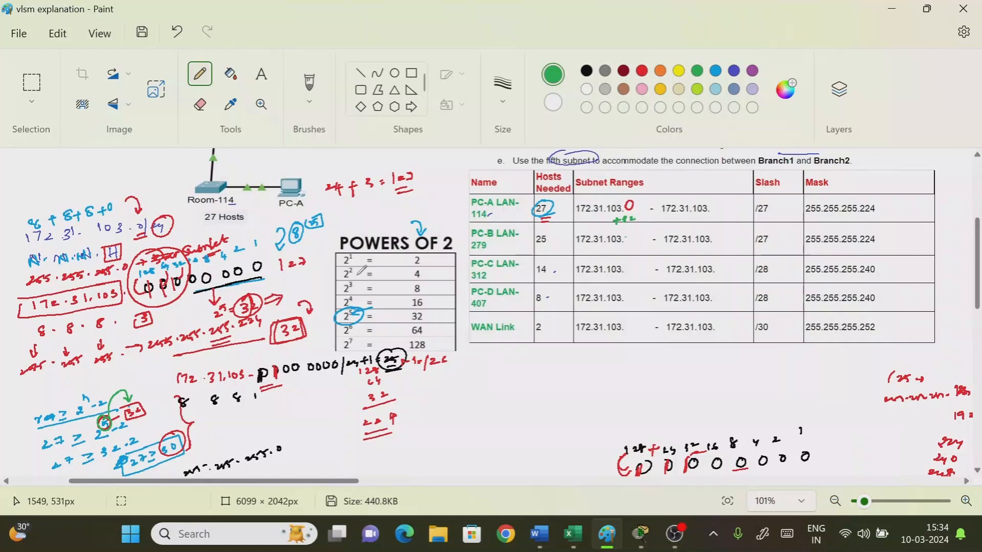
{"action": "left_click_drag", "start_coordinate": [626, 236], "coordinate": [641, 241]}
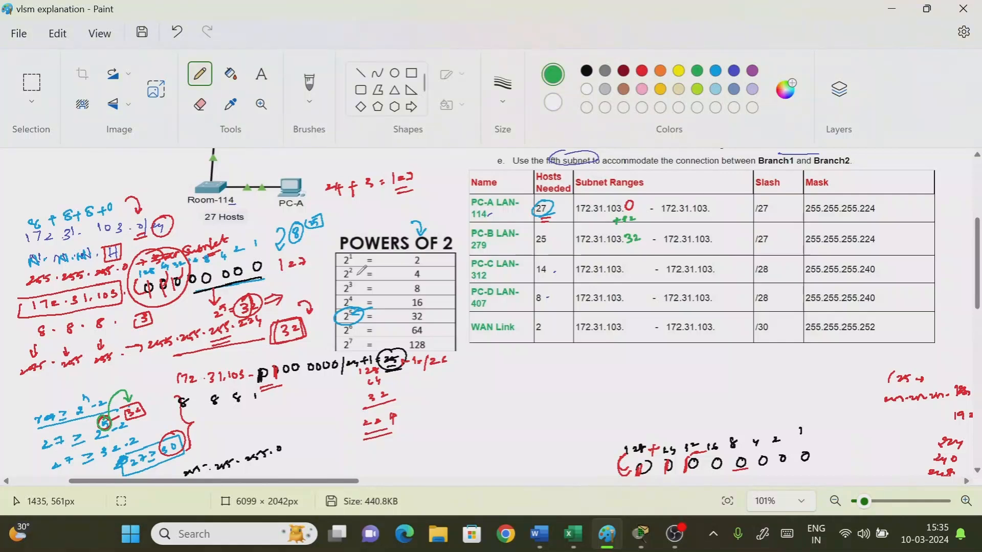
{"action": "left_click_drag", "start_coordinate": [718, 205], "coordinate": [718, 212]}
Step: Justify PC-A's /27 with 24+3 and 27 = 224 in green, tick its mask, and mark the three borrowed bits
{"action": "left_click_drag", "start_coordinate": [150, 305], "coordinate": [172, 300]}
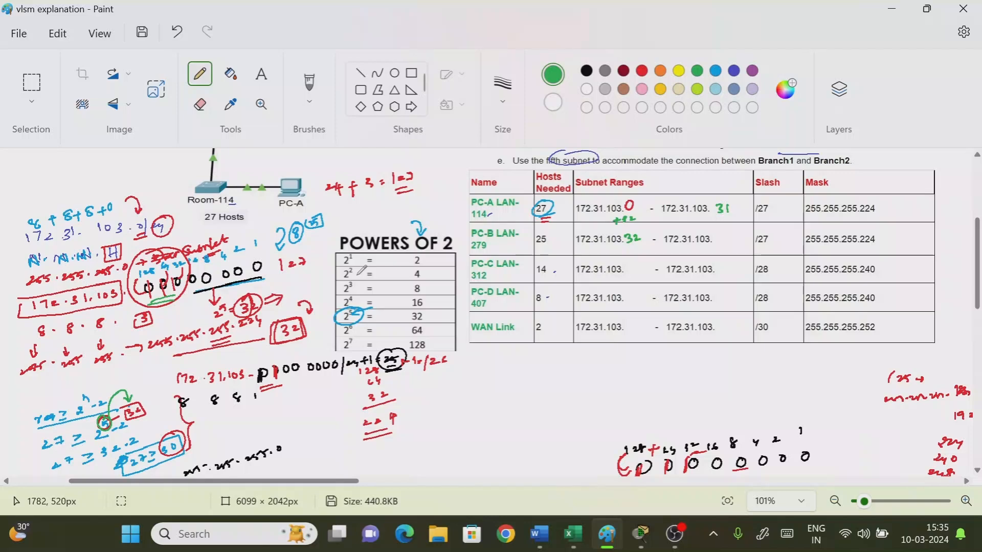
{"action": "left_click_drag", "start_coordinate": [768, 206], "coordinate": [794, 214]}
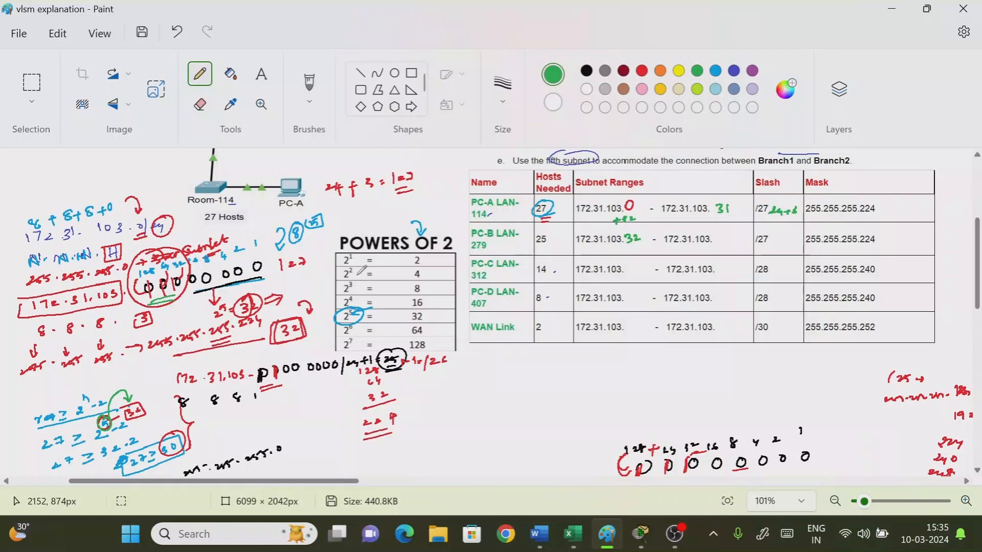
{"action": "left_click_drag", "start_coordinate": [959, 369], "coordinate": [967, 374]}
{"action": "left_click_drag", "start_coordinate": [923, 436], "coordinate": [924, 444]}
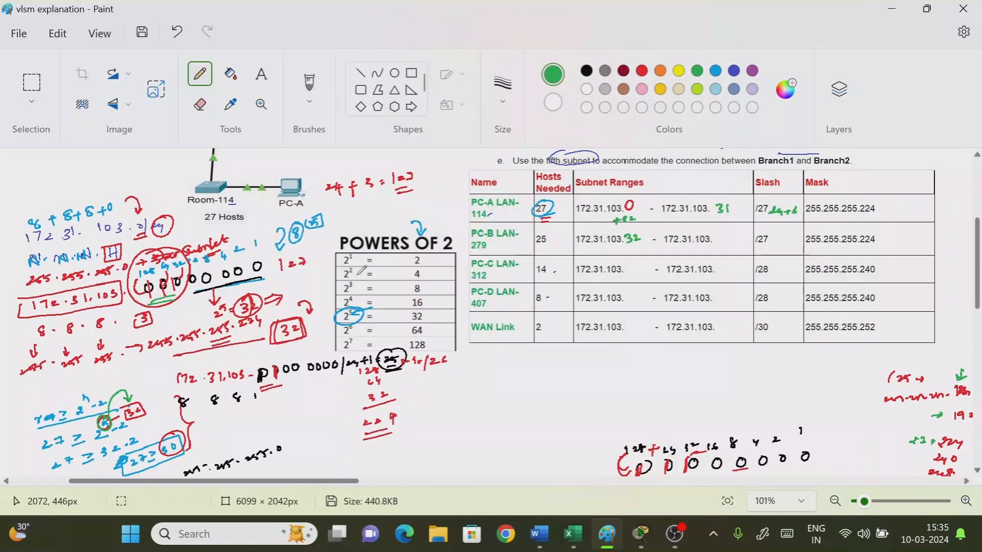
{"action": "left_click_drag", "start_coordinate": [884, 207], "coordinate": [893, 203]}
{"action": "left_click_drag", "start_coordinate": [177, 333], "coordinate": [180, 317]}
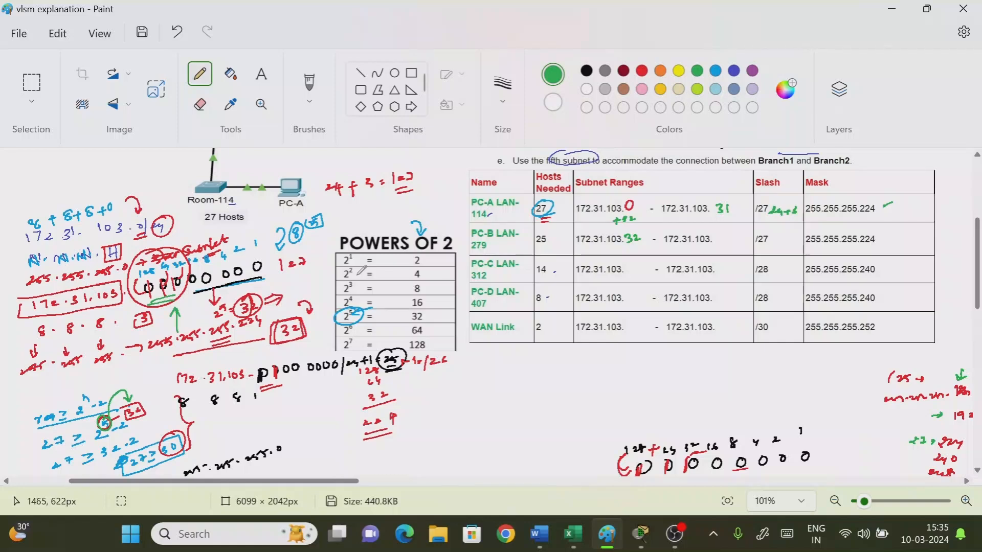
Step: Double-underline the PC-B LAN's 25 hosts and write the formula req ≥ 2^n-2 in green beside the 224 sum
{"action": "left_click_drag", "start_coordinate": [536, 250], "coordinate": [545, 247]}
{"action": "left_click_drag", "start_coordinate": [411, 415], "coordinate": [428, 419]}
{"action": "left_click_drag", "start_coordinate": [434, 409], "coordinate": [456, 409]}
{"action": "left_click_drag", "start_coordinate": [460, 398], "coordinate": [474, 404]}
{"action": "left_click_drag", "start_coordinate": [478, 403], "coordinate": [491, 404]}
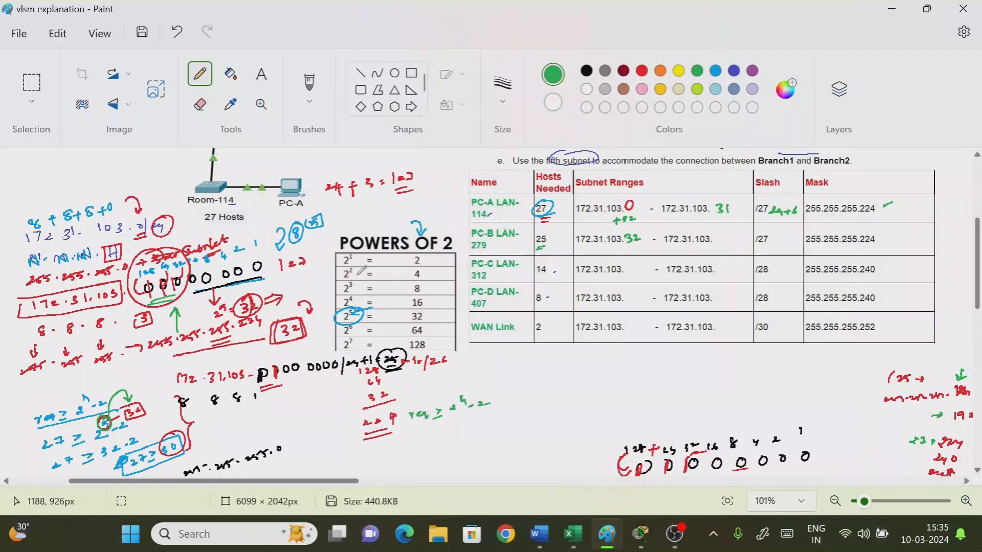
Step: Write 25 ≥ 2^5-2, 25 ≥ 32-2 and a boxed, ticked 25 ≥ 30 in green; in the powers table tick 32 and cross 16 and 64
{"action": "left_click_drag", "start_coordinate": [418, 440], "coordinate": [434, 445]}
{"action": "left_click_drag", "start_coordinate": [431, 439], "coordinate": [453, 441]}
{"action": "left_click_drag", "start_coordinate": [443, 448], "coordinate": [469, 418]}
{"action": "left_click_drag", "start_coordinate": [427, 302], "coordinate": [434, 333]}
{"action": "mouse_move", "coordinate": [435, 328]}
{"action": "left_mouse_down"}
{"action": "mouse_move", "coordinate": [428, 334]}
{"action": "mouse_move", "coordinate": [440, 316]}
{"action": "left_mouse_up"}
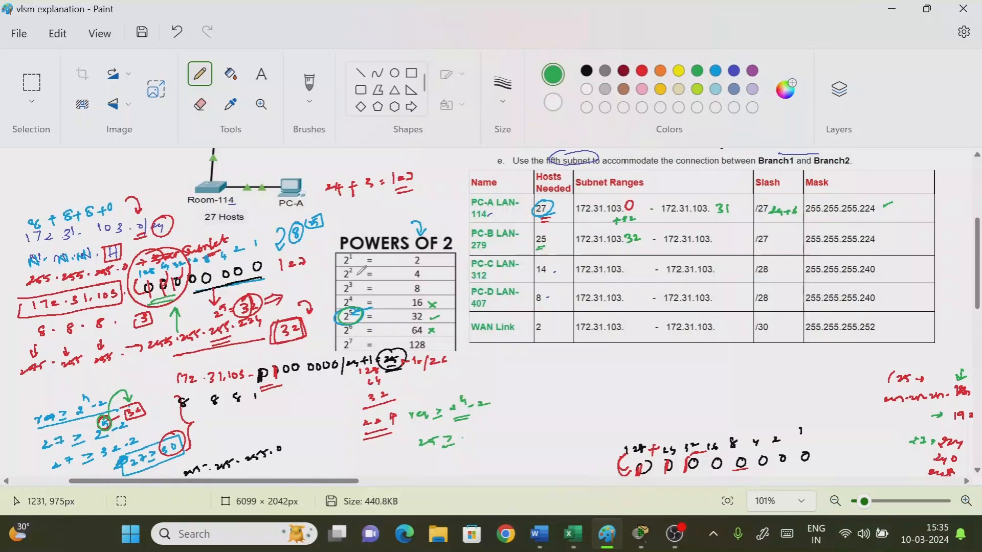
{"action": "left_click_drag", "start_coordinate": [463, 433], "coordinate": [497, 431]}
{"action": "mouse_move", "coordinate": [435, 466]}
{"action": "left_mouse_down"}
{"action": "mouse_move", "coordinate": [468, 469]}
{"action": "mouse_move", "coordinate": [503, 451]}
{"action": "mouse_move", "coordinate": [495, 471]}
{"action": "mouse_move", "coordinate": [526, 464]}
{"action": "mouse_move", "coordinate": [469, 474]}
{"action": "left_mouse_up"}
{"action": "left_click_drag", "start_coordinate": [538, 465], "coordinate": [549, 462]}
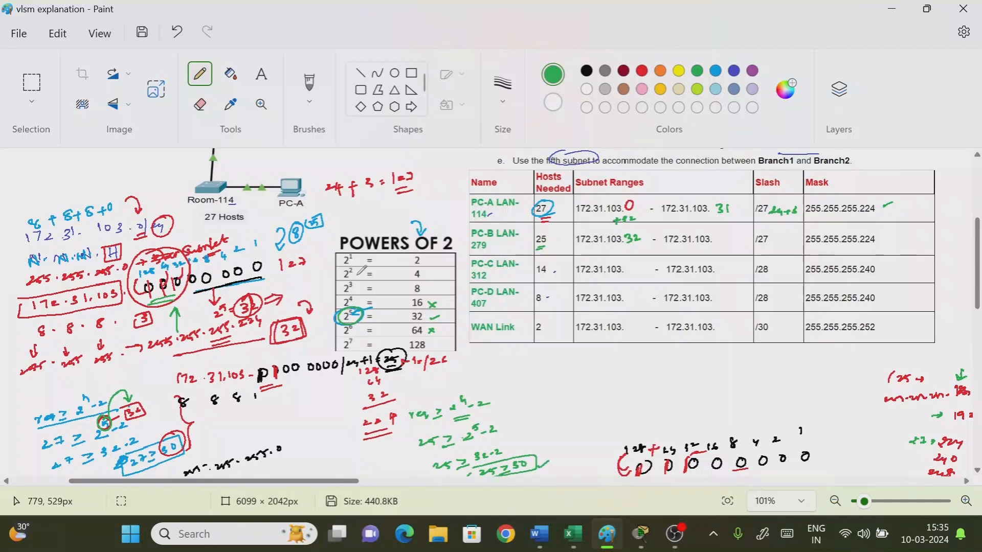
Step: Draw a green arrow from the original bit row to the open area, and write eight green zeros below the subnet table
{"action": "mouse_move", "coordinate": [233, 283]}
{"action": "left_mouse_down"}
{"action": "mouse_move", "coordinate": [360, 366]}
{"action": "mouse_move", "coordinate": [507, 394]}
{"action": "left_mouse_up"}
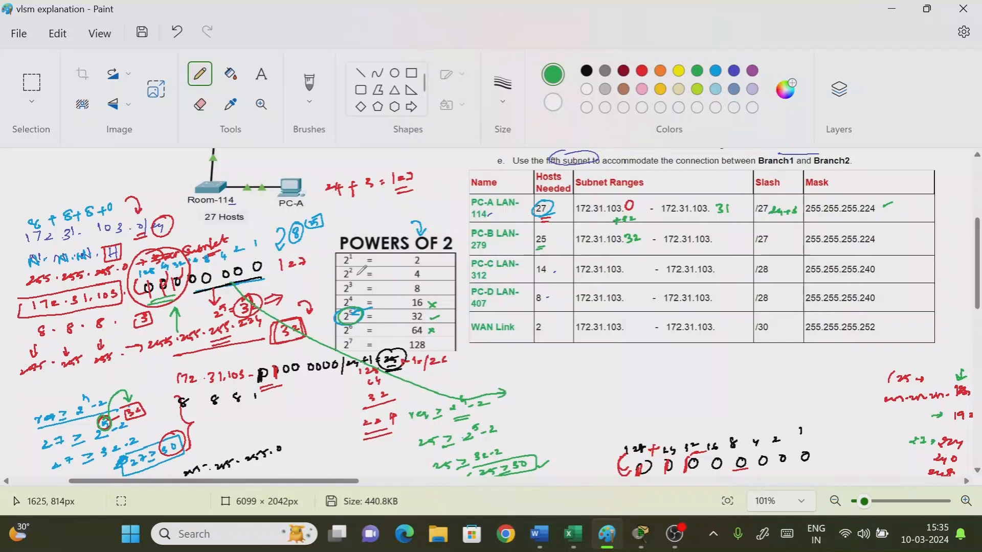
{"action": "left_click_drag", "start_coordinate": [581, 370], "coordinate": [598, 372]}
{"action": "left_click_drag", "start_coordinate": [621, 369], "coordinate": [621, 368]}
{"action": "left_click_drag", "start_coordinate": [640, 366], "coordinate": [688, 366]}
{"action": "mouse_move", "coordinate": [707, 363]}
{"action": "left_mouse_down"}
{"action": "mouse_move", "coordinate": [701, 369]}
{"action": "mouse_move", "coordinate": [707, 363]}
{"action": "left_mouse_up"}
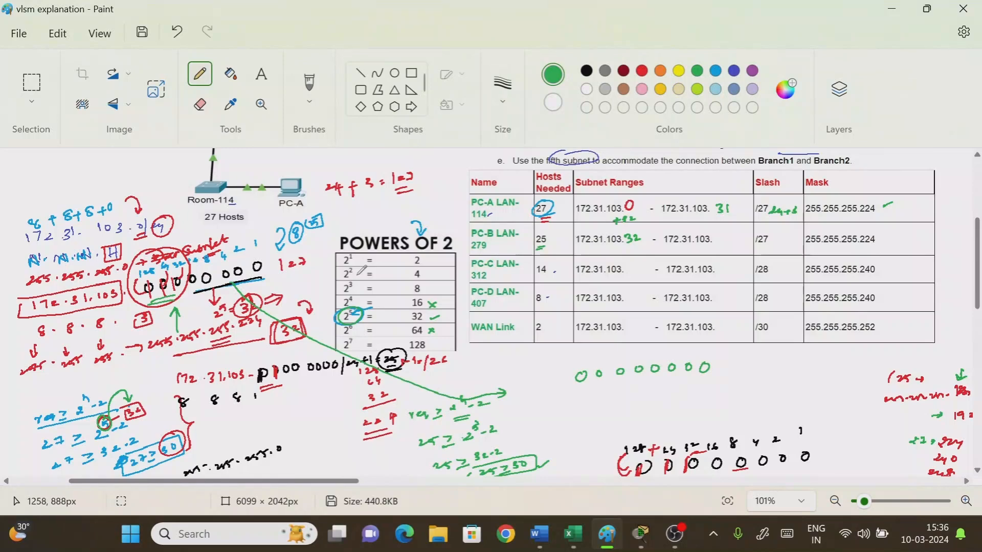
Step: Circle the exponent 5, underline the last five zeros as H in dark red, and turn the first three into 1s labelled 128, 64 and 32
{"action": "left_click_drag", "start_coordinate": [465, 427], "coordinate": [481, 428]}
{"action": "left_click", "coordinate": [624, 71]}
{"action": "mouse_move", "coordinate": [706, 374]}
{"action": "left_mouse_down"}
{"action": "mouse_move", "coordinate": [636, 382]}
{"action": "mouse_move", "coordinate": [678, 398]}
{"action": "left_mouse_up"}
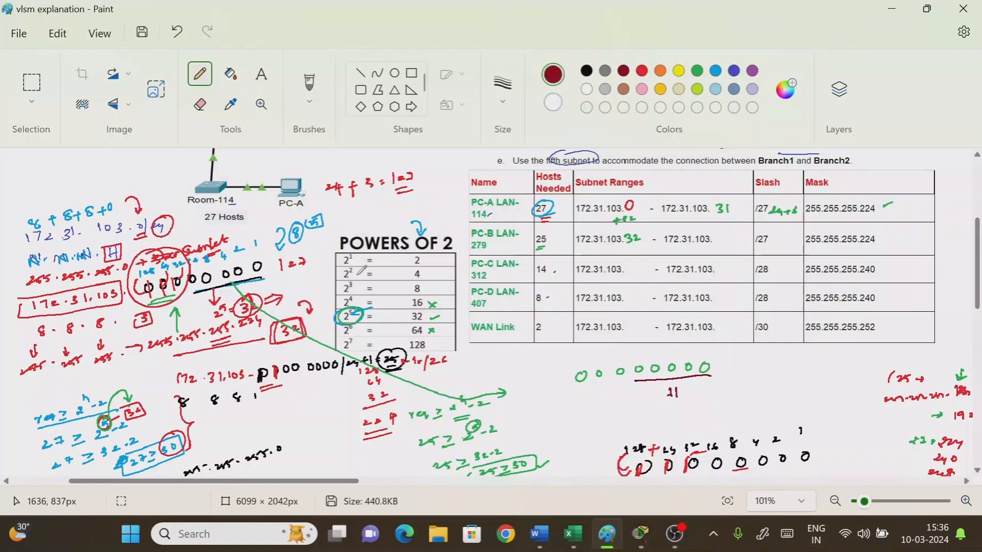
{"action": "mouse_move", "coordinate": [616, 365]}
{"action": "left_mouse_down"}
{"action": "mouse_move", "coordinate": [615, 381]}
{"action": "mouse_move", "coordinate": [576, 387]}
{"action": "left_mouse_up"}
{"action": "left_click_drag", "start_coordinate": [565, 354], "coordinate": [593, 357]}
{"action": "left_click_drag", "start_coordinate": [599, 354], "coordinate": [614, 357]}
{"action": "left_click_drag", "start_coordinate": [618, 352], "coordinate": [623, 356]}
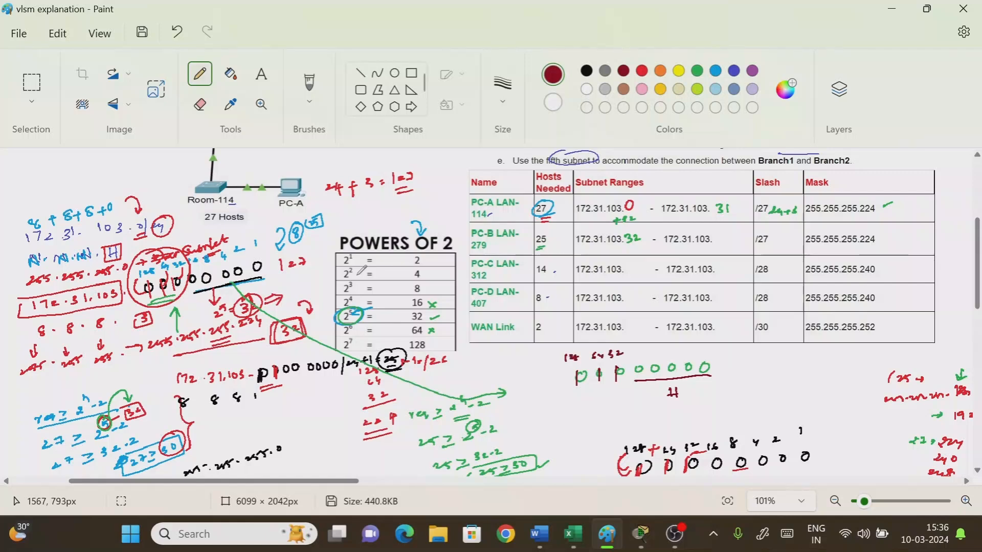
Step: Add 128, 64 and 32 to get 224 in dark red below the three borrowed bits, and draw a curve towards the lower bit row
{"action": "left_click_drag", "start_coordinate": [715, 396], "coordinate": [728, 435]}
{"action": "mouse_move", "coordinate": [573, 396]}
{"action": "left_mouse_down"}
{"action": "mouse_move", "coordinate": [615, 391]}
{"action": "mouse_move", "coordinate": [573, 412]}
{"action": "left_mouse_up"}
{"action": "mouse_move", "coordinate": [576, 404]}
{"action": "left_mouse_down"}
{"action": "mouse_move", "coordinate": [586, 412]}
{"action": "mouse_move", "coordinate": [577, 426]}
{"action": "left_mouse_up"}
{"action": "left_click_drag", "start_coordinate": [583, 420], "coordinate": [588, 425]}
{"action": "mouse_move", "coordinate": [576, 433]}
{"action": "left_mouse_down"}
{"action": "mouse_move", "coordinate": [609, 444]}
{"action": "mouse_move", "coordinate": [575, 464]}
{"action": "mouse_move", "coordinate": [588, 463]}
{"action": "left_mouse_up"}
{"action": "left_click_drag", "start_coordinate": [563, 468], "coordinate": [596, 465]}
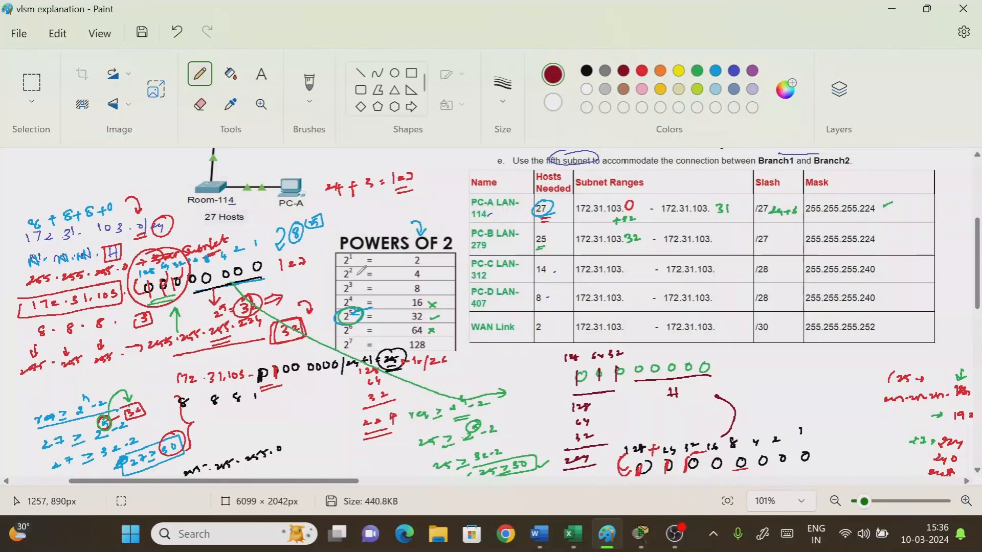
Step: Draw an arrow from the circled exponent 5, and link the five host bits to 2^5 = 32 with the 32 boxed
{"action": "left_click_drag", "start_coordinate": [483, 422], "coordinate": [501, 413]}
{"action": "left_click_drag", "start_coordinate": [494, 413], "coordinate": [503, 417]}
{"action": "left_click_drag", "start_coordinate": [702, 382], "coordinate": [728, 393]}
{"action": "left_click_drag", "start_coordinate": [735, 387], "coordinate": [783, 388]}
{"action": "mouse_move", "coordinate": [768, 377]}
{"action": "left_mouse_down"}
{"action": "mouse_move", "coordinate": [785, 390]}
{"action": "mouse_move", "coordinate": [762, 378]}
{"action": "left_mouse_up"}
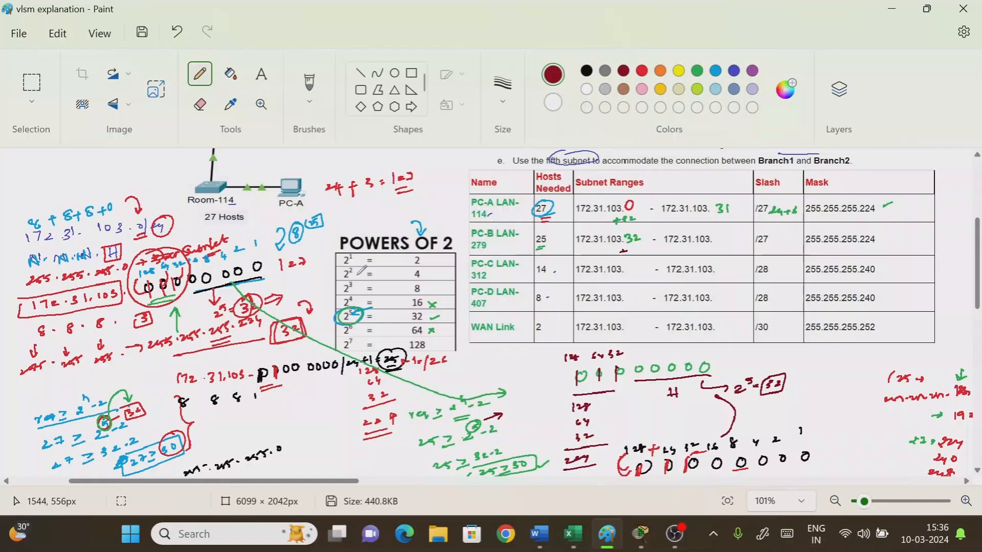
Step: Add +32 under PC-B's range, end it at 63, start PC-C at 64, box the lower row's first three bits, and tick PC-B's mask
{"action": "mouse_move", "coordinate": [623, 248]}
{"action": "left_mouse_down"}
{"action": "mouse_move", "coordinate": [644, 254]}
{"action": "mouse_move", "coordinate": [642, 272]}
{"action": "left_mouse_up"}
{"action": "left_click_drag", "start_coordinate": [643, 239], "coordinate": [640, 248]}
{"action": "left_click_drag", "start_coordinate": [724, 232], "coordinate": [727, 244]}
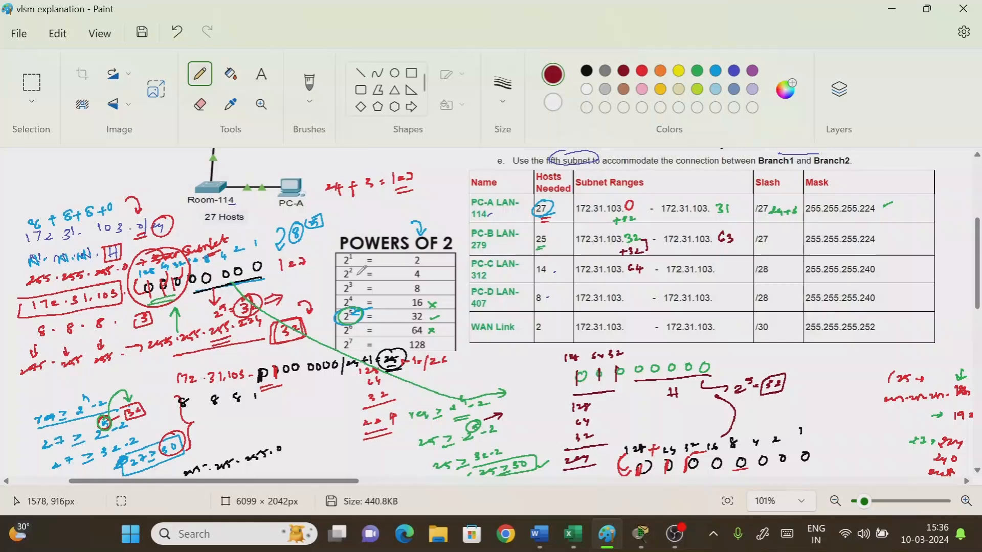
{"action": "mouse_move", "coordinate": [625, 448]}
{"action": "left_mouse_down"}
{"action": "mouse_move", "coordinate": [692, 458]}
{"action": "mouse_move", "coordinate": [651, 476]}
{"action": "mouse_move", "coordinate": [613, 454]}
{"action": "left_mouse_up"}
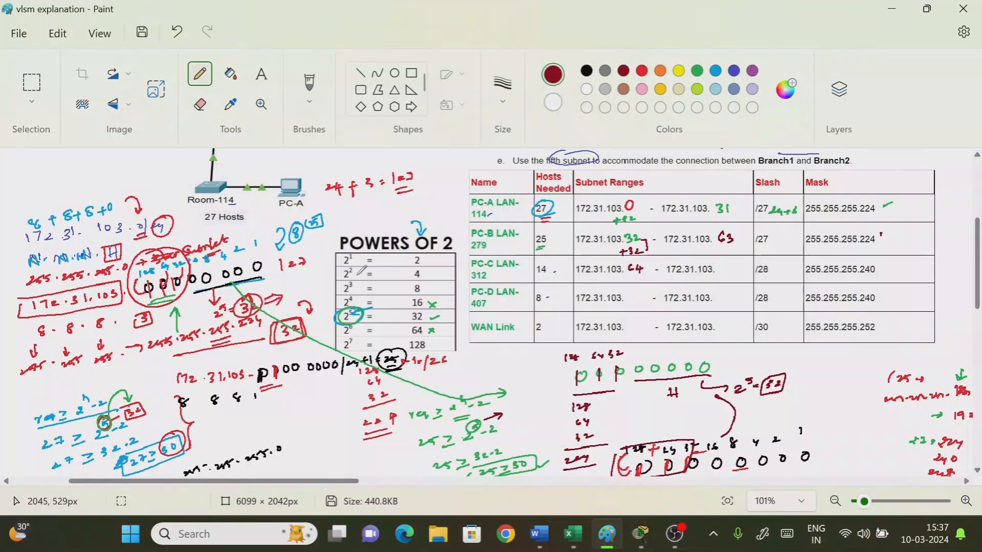
{"action": "left_click_drag", "start_coordinate": [881, 234], "coordinate": [891, 230]}
Step: Circle and cross the 8 in the powers table, underline PC-D's 8 hosts, and write req ≥ 2^n-2 and 8 ≥ in dark red
{"action": "scroll", "coordinate": [450, 284], "scroll_direction": "down", "scroll_amount": 2}
{"action": "scroll", "coordinate": [512, 282], "scroll_direction": "up", "scroll_amount": 2}
{"action": "mouse_move", "coordinate": [419, 281]}
{"action": "left_mouse_down"}
{"action": "mouse_move", "coordinate": [410, 295]}
{"action": "mouse_move", "coordinate": [421, 283]}
{"action": "left_mouse_up"}
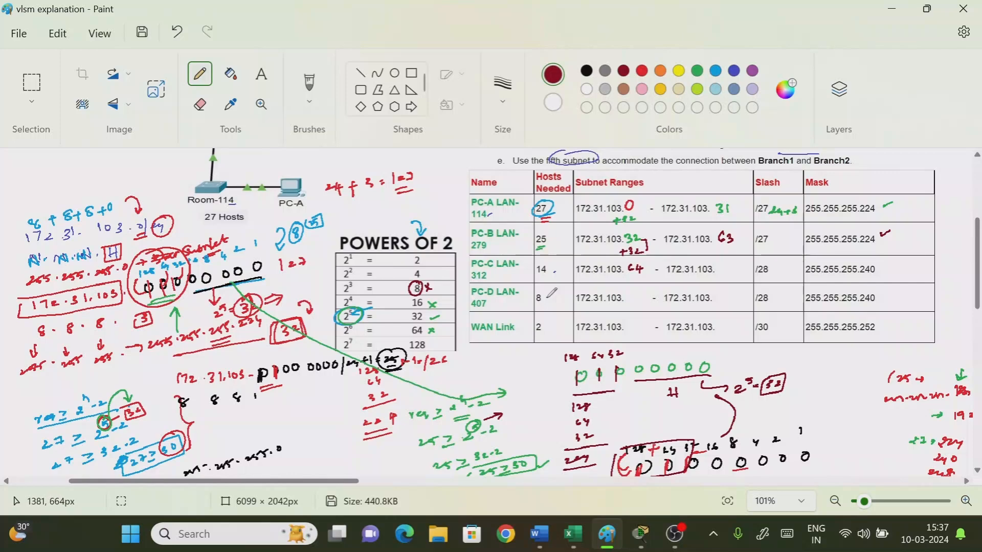
{"action": "left_click_drag", "start_coordinate": [536, 305], "coordinate": [545, 303]}
{"action": "left_click_drag", "start_coordinate": [807, 364], "coordinate": [826, 368]}
{"action": "left_click_drag", "start_coordinate": [834, 361], "coordinate": [842, 368]}
{"action": "left_click_drag", "start_coordinate": [850, 360], "coordinate": [858, 363]}
{"action": "left_click_drag", "start_coordinate": [859, 354], "coordinate": [880, 355]}
{"action": "left_click_drag", "start_coordinate": [882, 353], "coordinate": [887, 359]}
{"action": "mouse_move", "coordinate": [823, 382]}
{"action": "left_mouse_down"}
{"action": "mouse_move", "coordinate": [817, 392]}
{"action": "mouse_move", "coordinate": [830, 386]}
{"action": "left_mouse_up"}
{"action": "left_click_drag", "start_coordinate": [826, 393], "coordinate": [839, 391]}
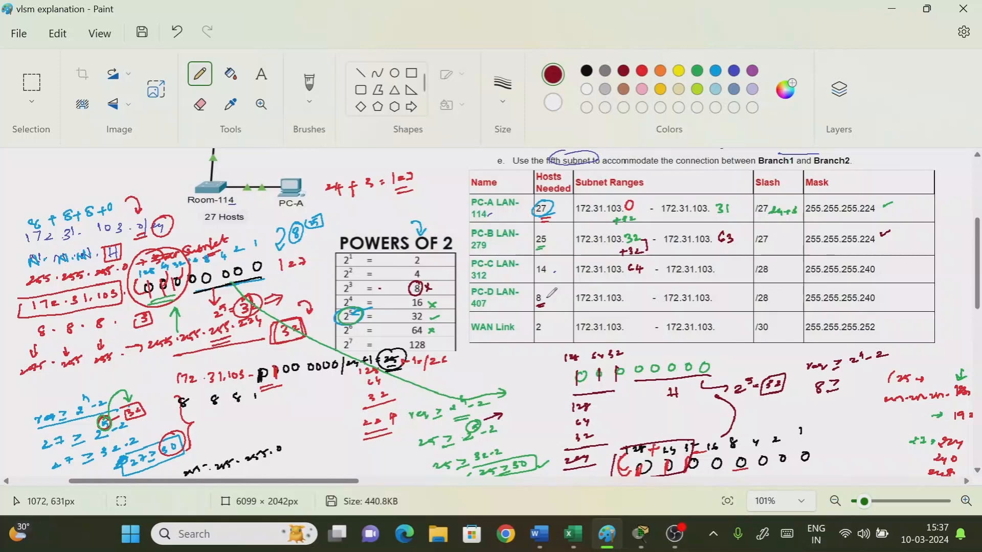
Step: Point an arrow at 2^3's 8, write 8 ≥ 2^3-2 and 8 ≥ 8-2, and box 8 ≥ 6 with a cross and a short note below
{"action": "left_click_drag", "start_coordinate": [380, 289], "coordinate": [389, 290]}
{"action": "left_click_drag", "start_coordinate": [385, 286], "coordinate": [387, 294]}
{"action": "mouse_move", "coordinate": [846, 379]}
{"action": "left_mouse_down"}
{"action": "mouse_move", "coordinate": [856, 384]}
{"action": "mouse_move", "coordinate": [858, 367]}
{"action": "mouse_move", "coordinate": [870, 374]}
{"action": "left_mouse_up"}
{"action": "left_click_drag", "start_coordinate": [873, 369], "coordinate": [881, 378]}
{"action": "left_click", "coordinate": [825, 408]}
{"action": "mouse_move", "coordinate": [831, 408]}
{"action": "left_mouse_down"}
{"action": "mouse_move", "coordinate": [825, 415]}
{"action": "mouse_move", "coordinate": [868, 407]}
{"action": "left_mouse_up"}
{"action": "left_click_drag", "start_coordinate": [870, 402], "coordinate": [877, 407]}
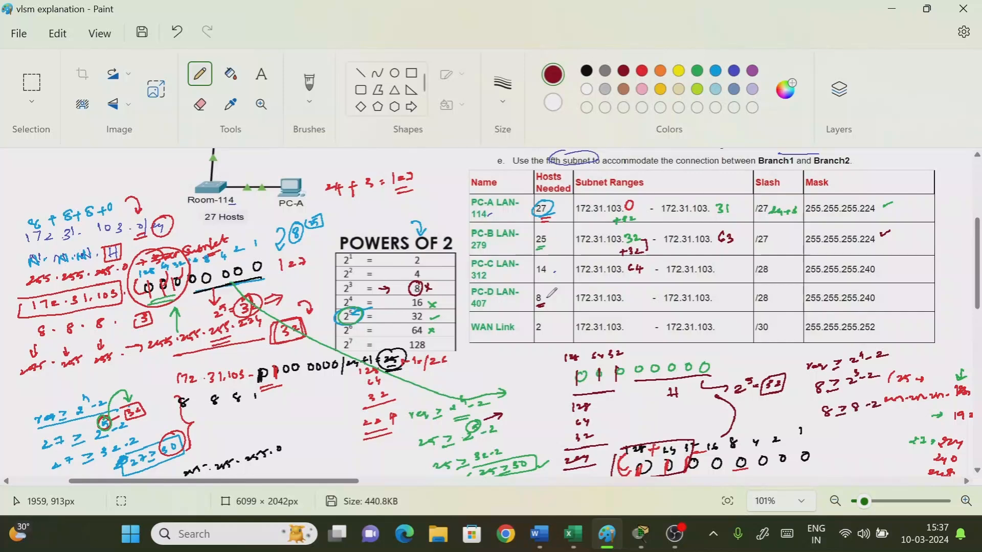
{"action": "mouse_move", "coordinate": [837, 432]}
{"action": "left_mouse_down"}
{"action": "mouse_move", "coordinate": [833, 441]}
{"action": "mouse_move", "coordinate": [853, 440]}
{"action": "mouse_move", "coordinate": [878, 427]}
{"action": "mouse_move", "coordinate": [817, 436]}
{"action": "left_mouse_up"}
{"action": "left_click_drag", "start_coordinate": [889, 420], "coordinate": [899, 426]}
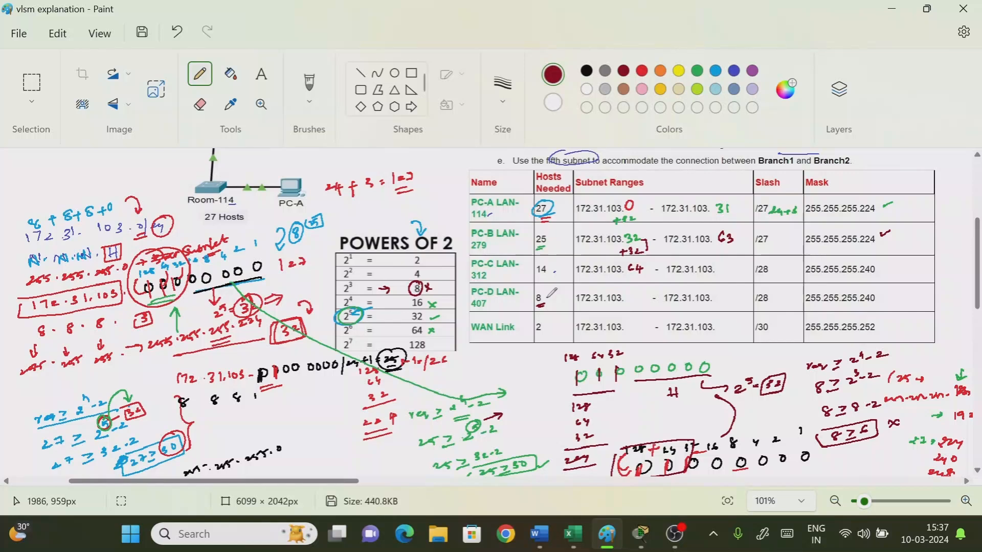
{"action": "mouse_move", "coordinate": [850, 456]}
{"action": "left_mouse_down"}
{"action": "mouse_move", "coordinate": [872, 457]}
{"action": "mouse_move", "coordinate": [880, 471]}
{"action": "left_mouse_up"}
Step: Mark 16 in the powers table and write 8 ≥ 2^4-2 with the 4 circled in the blank area beside the subnet table
{"action": "left_click", "coordinate": [891, 481]}
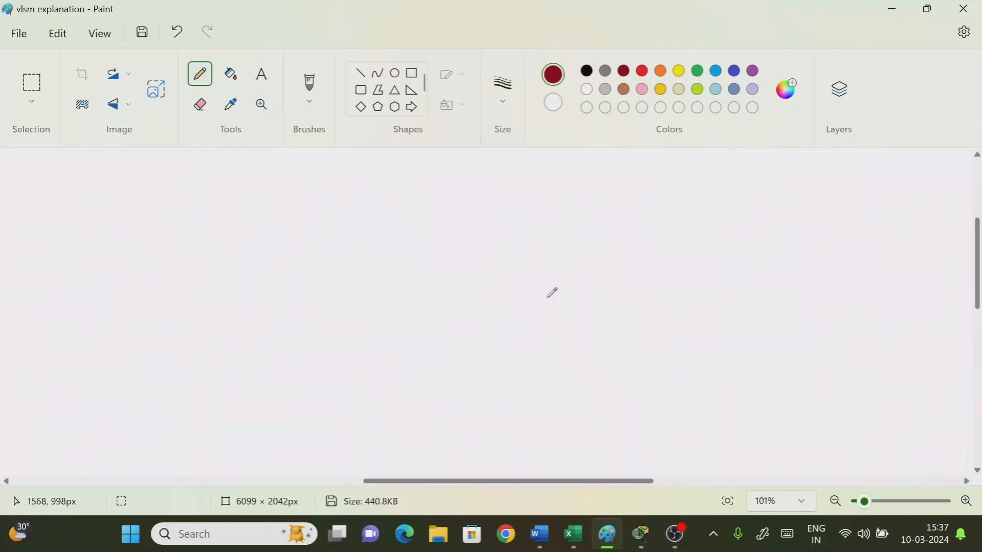
{"action": "left_click", "coordinate": [891, 481]}
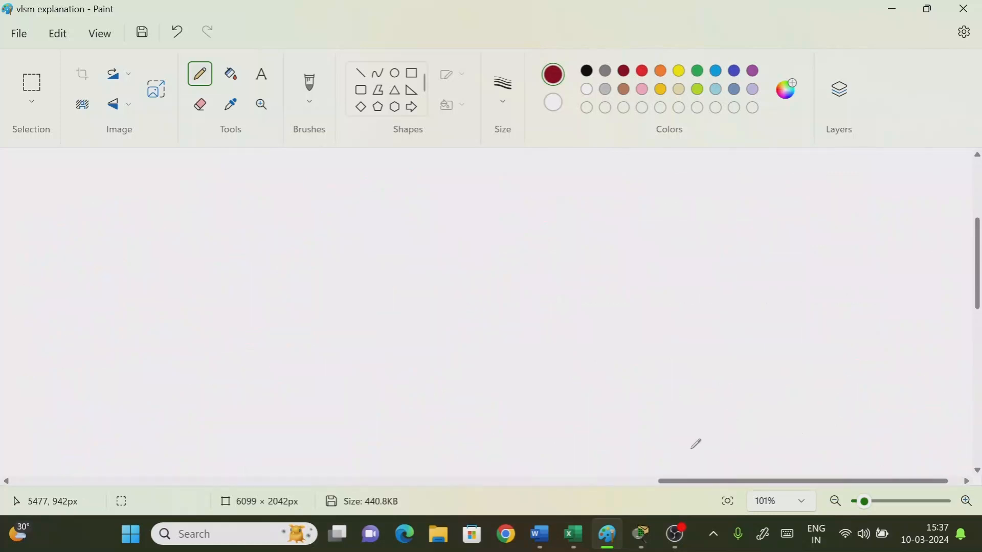
{"action": "left_click_drag", "start_coordinate": [672, 480], "coordinate": [147, 479]}
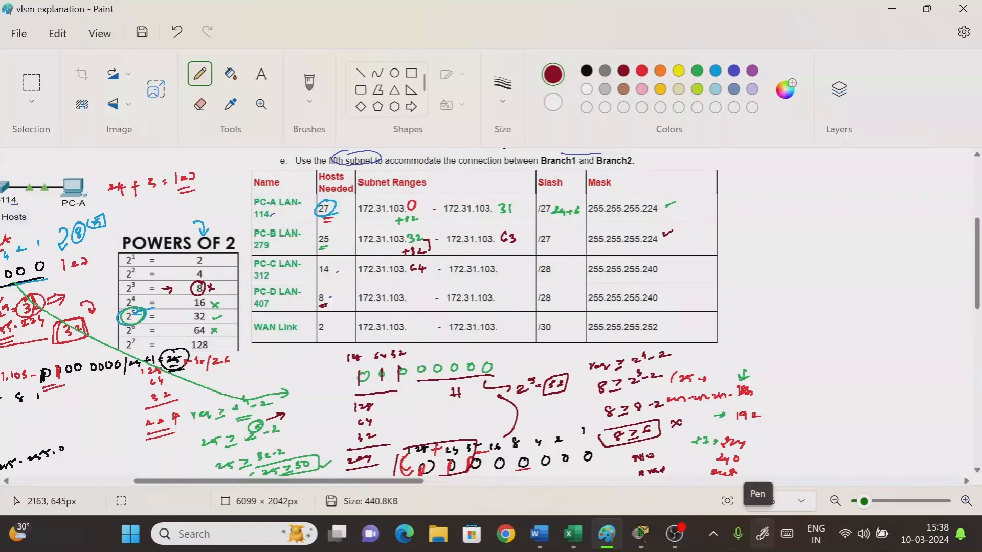
{"action": "left_click_drag", "start_coordinate": [794, 299], "coordinate": [794, 300]}
{"action": "left_click_drag", "start_coordinate": [801, 299], "coordinate": [813, 307]}
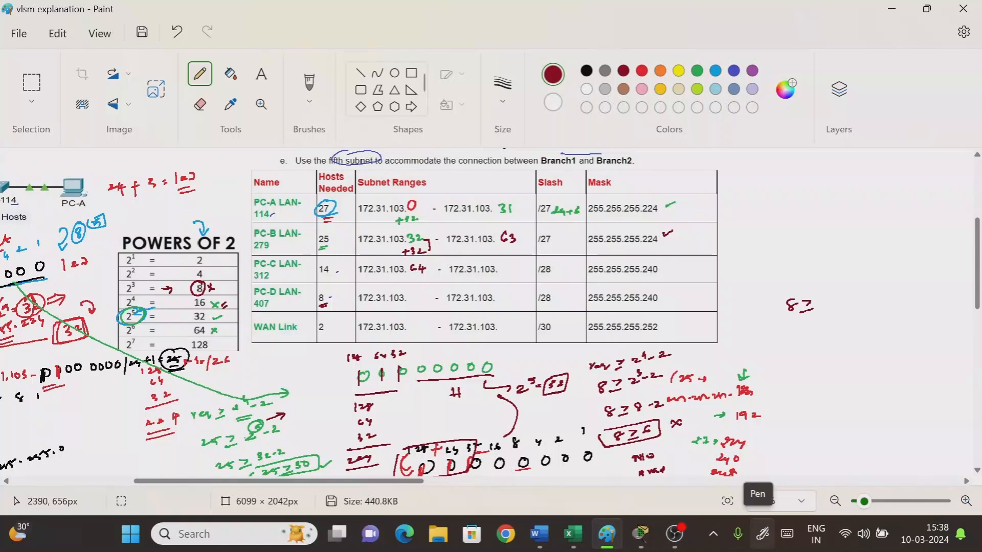
{"action": "mouse_move", "coordinate": [830, 296]}
{"action": "left_mouse_down"}
{"action": "mouse_move", "coordinate": [842, 302]}
{"action": "mouse_move", "coordinate": [841, 285]}
{"action": "mouse_move", "coordinate": [879, 291]}
{"action": "left_mouse_up"}
Step: Write 8 ≥ 16-2 and a boxed, ticked 8 ≥ 14, add an arrow beneath it, and write another circled 4 above the formula
{"action": "left_click_drag", "start_coordinate": [805, 341], "coordinate": [801, 353]}
{"action": "left_click_drag", "start_coordinate": [815, 343], "coordinate": [828, 352]}
{"action": "left_click_drag", "start_coordinate": [839, 337], "coordinate": [868, 341]}
{"action": "left_click_drag", "start_coordinate": [813, 370], "coordinate": [809, 381]}
{"action": "left_click_drag", "start_coordinate": [825, 368], "coordinate": [843, 377]}
{"action": "left_click_drag", "start_coordinate": [846, 366], "coordinate": [851, 374]}
{"action": "mouse_move", "coordinate": [795, 370]}
{"action": "left_mouse_down"}
{"action": "mouse_move", "coordinate": [835, 363]}
{"action": "mouse_move", "coordinate": [799, 387]}
{"action": "left_mouse_up"}
{"action": "left_click_drag", "start_coordinate": [866, 362], "coordinate": [886, 361]}
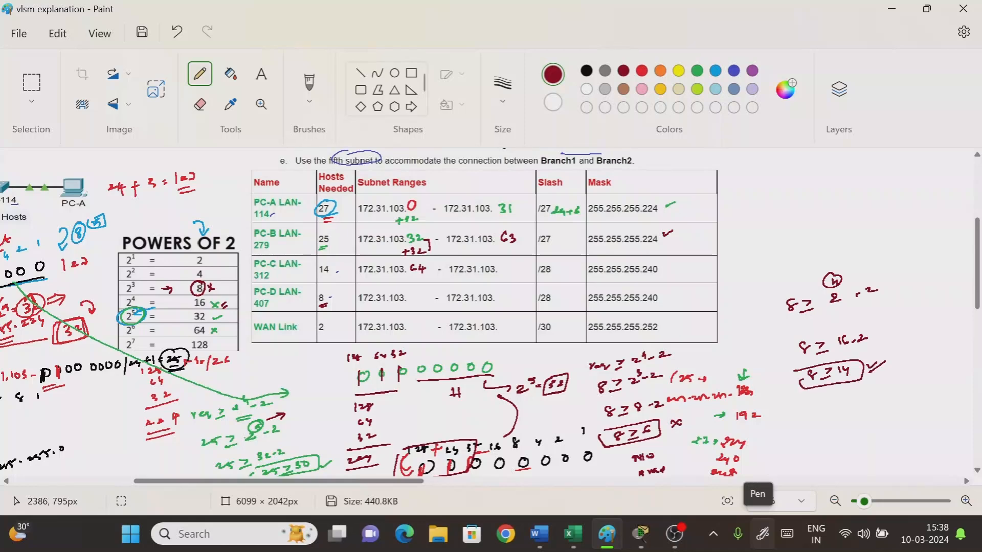
{"action": "left_click_drag", "start_coordinate": [849, 385], "coordinate": [853, 394]}
{"action": "mouse_move", "coordinate": [838, 255]}
{"action": "left_mouse_down"}
{"action": "mouse_move", "coordinate": [844, 264]}
{"action": "mouse_move", "coordinate": [840, 248]}
{"action": "left_mouse_up"}
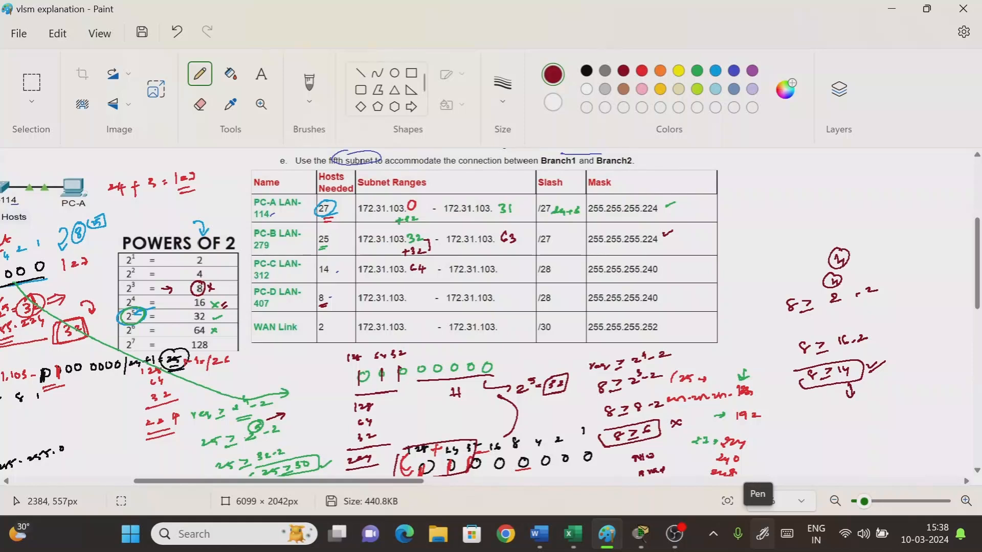
Step: Write eight dark red zeros under the boxed 8 ≥ 14, underline the last four in black, and derive 2^4 = 16 with the 16 boxed
{"action": "left_click_drag", "start_coordinate": [810, 434], "coordinate": [833, 434]}
{"action": "left_click_drag", "start_coordinate": [845, 432], "coordinate": [902, 427]}
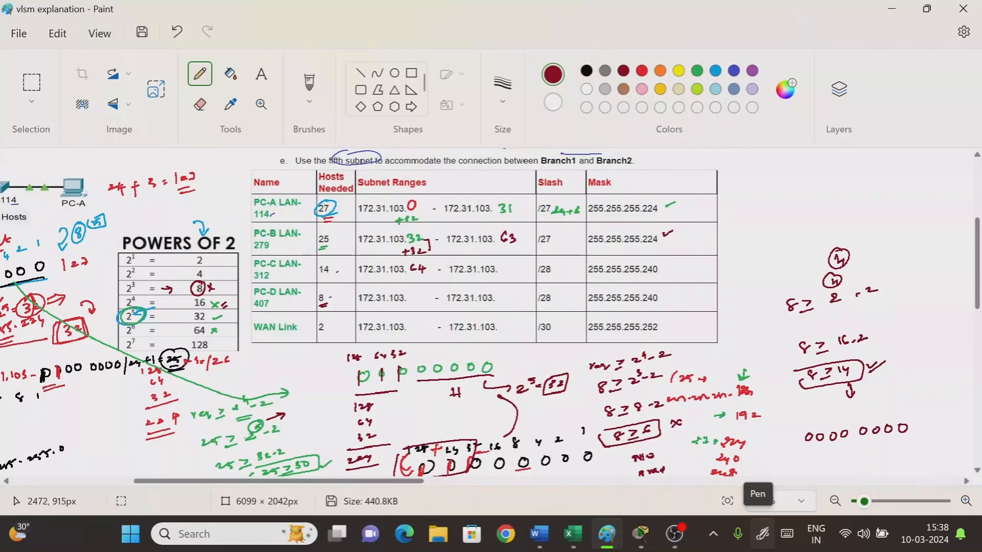
{"action": "left_click", "coordinate": [587, 70]}
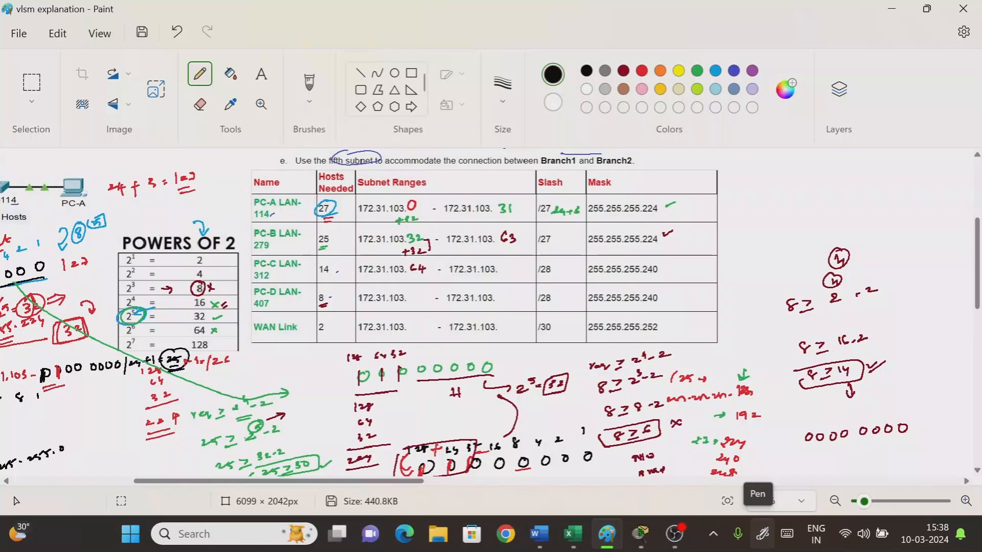
{"action": "mouse_move", "coordinate": [864, 444]}
{"action": "left_mouse_down"}
{"action": "mouse_move", "coordinate": [914, 439]}
{"action": "mouse_move", "coordinate": [881, 458]}
{"action": "mouse_move", "coordinate": [894, 467]}
{"action": "left_mouse_up"}
{"action": "left_click_drag", "start_coordinate": [898, 460], "coordinate": [938, 464]}
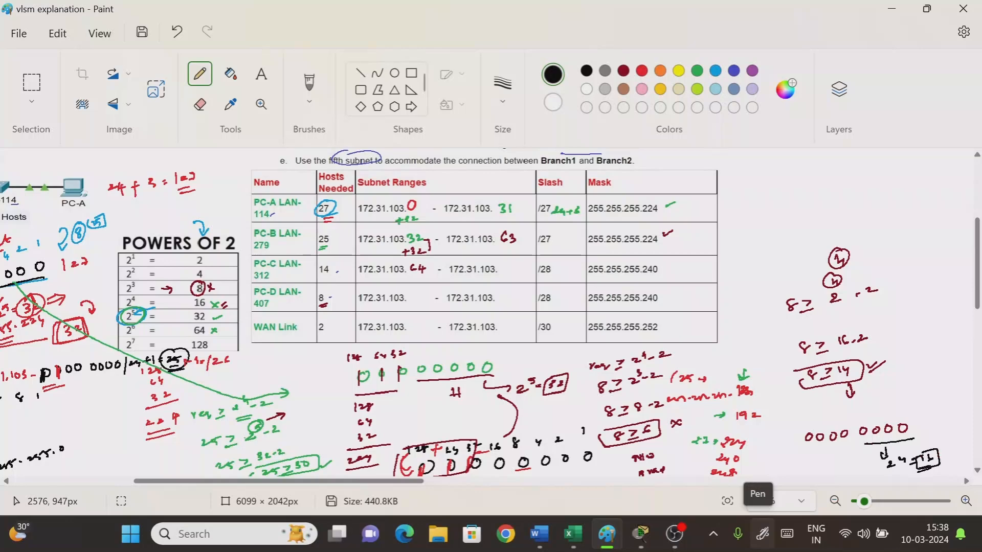
Step: Add +16 in black under PC-C's 64, end its range at 79, and start the PC-D range at 80
{"action": "left_click_drag", "start_coordinate": [406, 281], "coordinate": [413, 280]}
{"action": "left_click_drag", "start_coordinate": [409, 278], "coordinate": [409, 284]}
{"action": "left_click_drag", "start_coordinate": [414, 277], "coordinate": [421, 283]}
{"action": "left_click_drag", "start_coordinate": [412, 296], "coordinate": [416, 303]}
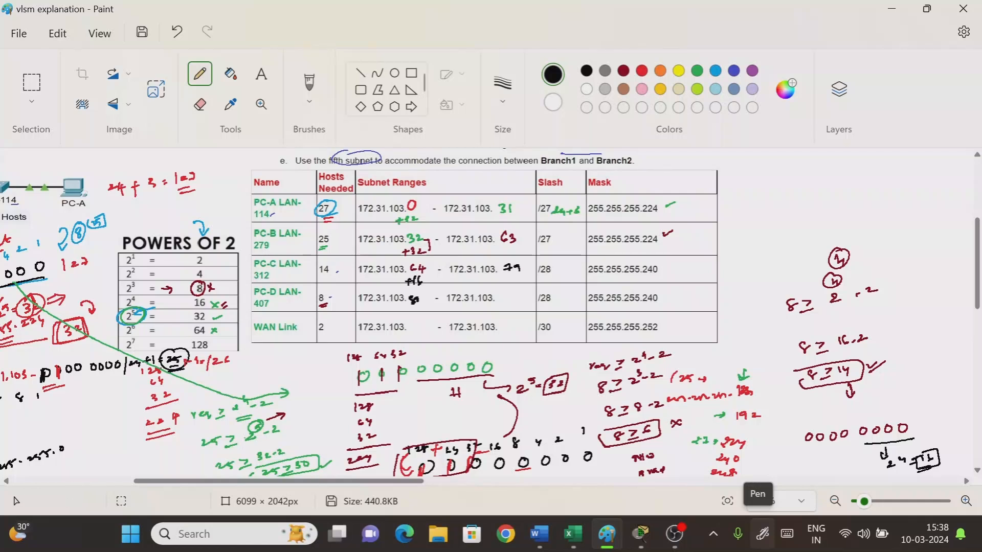
Step: Turn the first four zeros of the new bit row into boxed 1s, and write 24+4 = 28 below with 28 double-underlined
{"action": "mouse_move", "coordinate": [794, 429]}
{"action": "left_mouse_down"}
{"action": "mouse_move", "coordinate": [824, 426]}
{"action": "mouse_move", "coordinate": [854, 440]}
{"action": "mouse_move", "coordinate": [791, 438]}
{"action": "mouse_move", "coordinate": [832, 445]}
{"action": "left_mouse_up"}
{"action": "left_click_drag", "start_coordinate": [844, 429], "coordinate": [844, 442]}
{"action": "left_click_drag", "start_coordinate": [791, 463], "coordinate": [799, 467]}
{"action": "left_click_drag", "start_coordinate": [801, 462], "coordinate": [817, 464]}
{"action": "left_click_drag", "start_coordinate": [813, 462], "coordinate": [813, 468]}
{"action": "left_click_drag", "start_coordinate": [819, 463], "coordinate": [838, 462]}
{"action": "left_click_drag", "start_coordinate": [841, 458], "coordinate": [853, 470]}
{"action": "left_click_drag", "start_coordinate": [842, 475], "coordinate": [855, 474]}
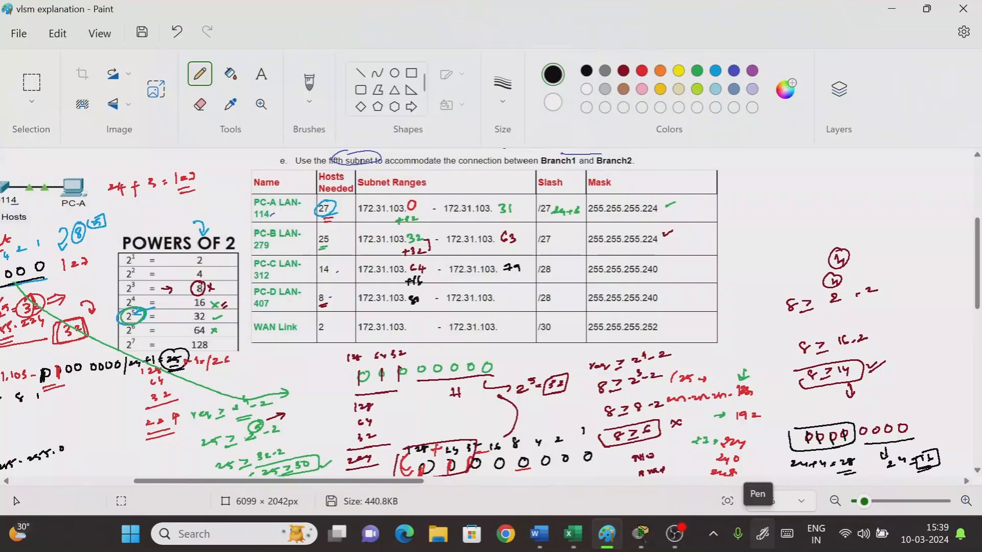
Step: Label the four borrowed bits 128, 64, 32 and 16, add them up to 240 alongside, and tick PC-C's mask
{"action": "left_click_drag", "start_coordinate": [789, 418], "coordinate": [831, 422]}
{"action": "left_click_drag", "start_coordinate": [834, 414], "coordinate": [850, 419]}
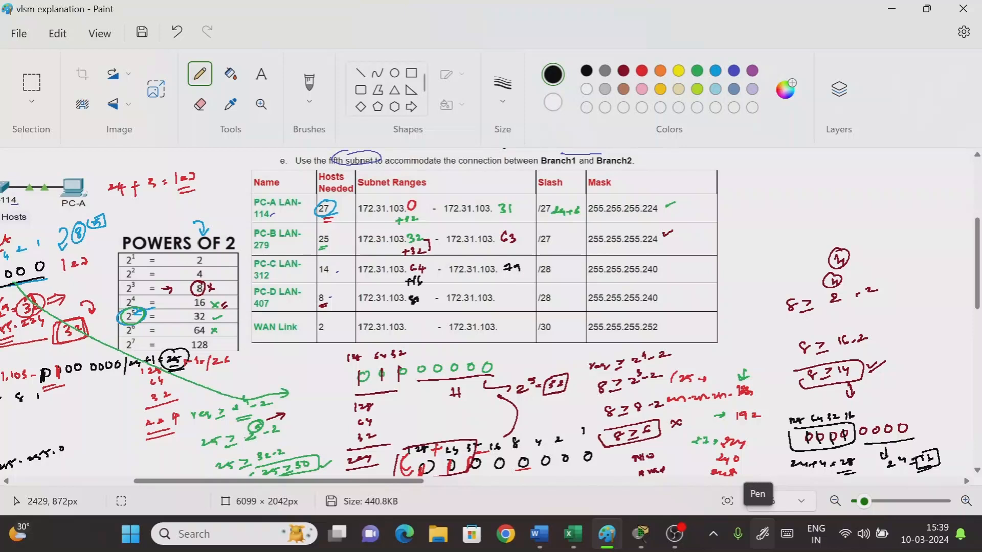
{"action": "mouse_move", "coordinate": [917, 368]}
{"action": "left_mouse_down"}
{"action": "mouse_move", "coordinate": [936, 376]}
{"action": "mouse_move", "coordinate": [936, 412]}
{"action": "left_mouse_up"}
{"action": "mouse_move", "coordinate": [920, 419]}
{"action": "left_mouse_down"}
{"action": "mouse_move", "coordinate": [956, 411]}
{"action": "mouse_move", "coordinate": [937, 430]}
{"action": "mouse_move", "coordinate": [945, 431]}
{"action": "left_mouse_up"}
{"action": "left_click_drag", "start_coordinate": [950, 424], "coordinate": [950, 434]}
{"action": "left_click_drag", "start_coordinate": [927, 443], "coordinate": [951, 440]}
{"action": "left_click_drag", "start_coordinate": [672, 273], "coordinate": [688, 268]}
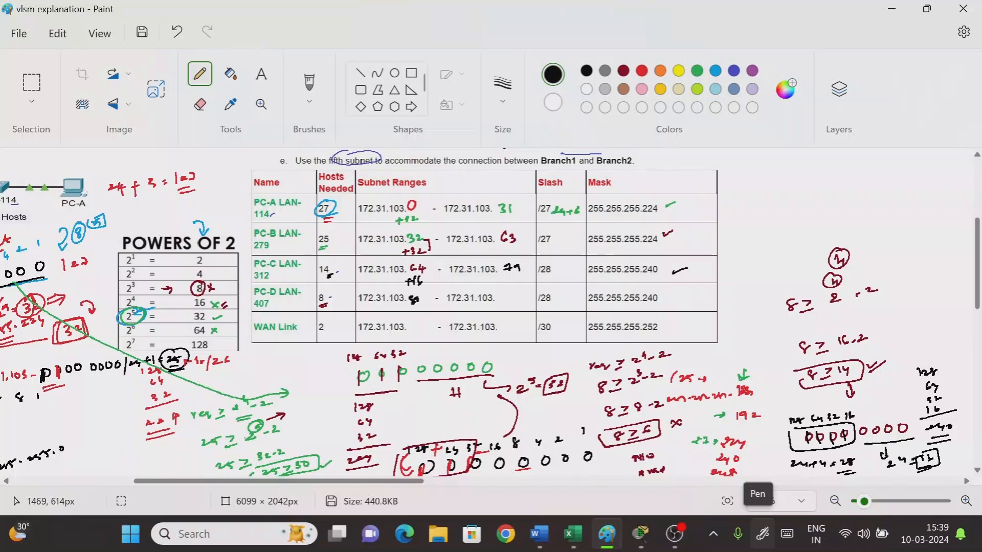
Step: Scribble over the leading 8s of the newest inequalities, write 14 beside them instead, and tick the boxed result again
{"action": "left_click_drag", "start_coordinate": [802, 345], "coordinate": [816, 380]}
{"action": "left_click_drag", "start_coordinate": [787, 301], "coordinate": [801, 311]}
{"action": "left_click_drag", "start_coordinate": [762, 308], "coordinate": [773, 318]}
{"action": "left_click_drag", "start_coordinate": [772, 311], "coordinate": [777, 319]}
{"action": "left_click_drag", "start_coordinate": [777, 377], "coordinate": [778, 385]}
{"action": "left_click_drag", "start_coordinate": [779, 378], "coordinate": [784, 385]}
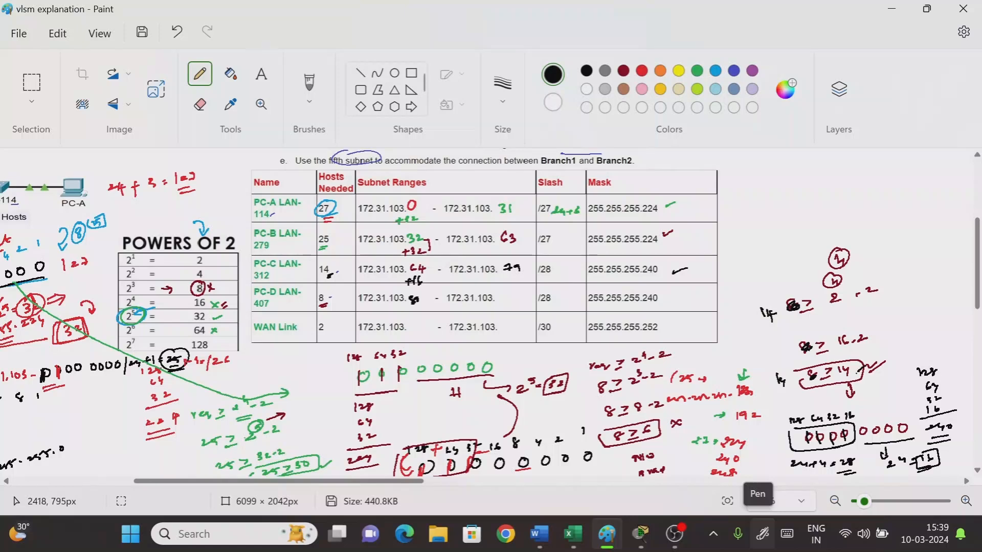
{"action": "left_click_drag", "start_coordinate": [857, 373], "coordinate": [868, 367]}
Step: Write a circled 8 above the bit labels and 8 ≥ 2^4-2 in black for the PC-D LAN's 8 hosts
{"action": "mouse_move", "coordinate": [811, 405]}
{"action": "left_mouse_down"}
{"action": "mouse_move", "coordinate": [816, 412]}
{"action": "mouse_move", "coordinate": [815, 404]}
{"action": "left_mouse_up"}
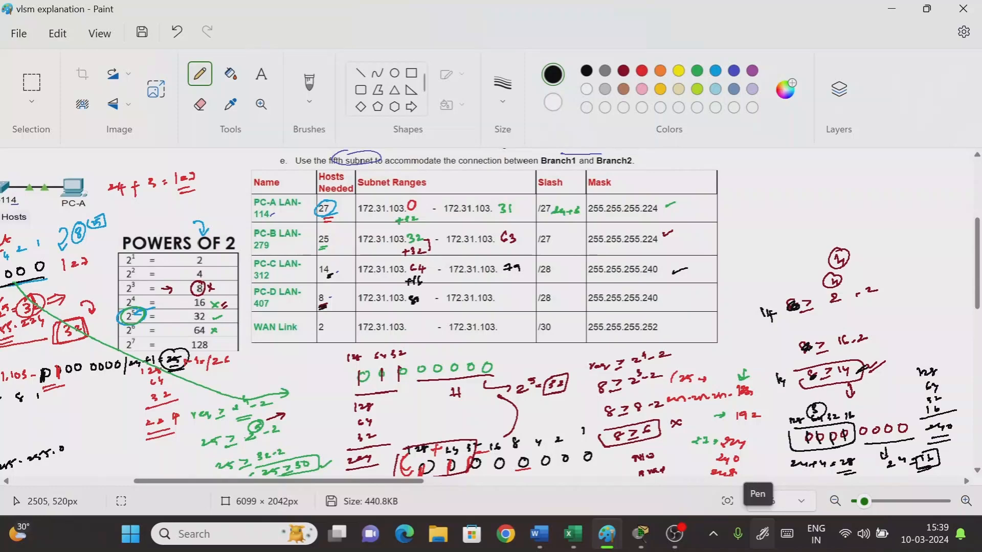
{"action": "mouse_move", "coordinate": [896, 225]}
{"action": "left_mouse_down"}
{"action": "mouse_move", "coordinate": [892, 234]}
{"action": "mouse_move", "coordinate": [928, 225]}
{"action": "left_mouse_up"}
{"action": "left_click_drag", "start_coordinate": [926, 210], "coordinate": [965, 219]}
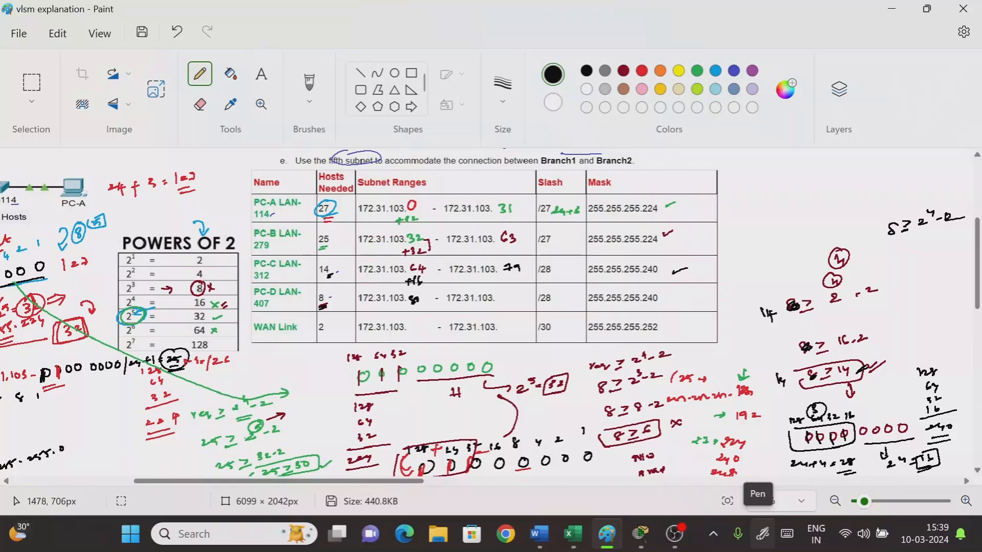
Step: Circle the WAN Link with its 2 hosts, write a boxed 2 ≥ 2^n-2, and cross out 2^1's value in the powers table
{"action": "mouse_move", "coordinate": [321, 340]}
{"action": "left_mouse_down"}
{"action": "mouse_move", "coordinate": [332, 337]}
{"action": "mouse_move", "coordinate": [296, 314]}
{"action": "mouse_move", "coordinate": [258, 332]}
{"action": "mouse_move", "coordinate": [313, 316]}
{"action": "left_mouse_up"}
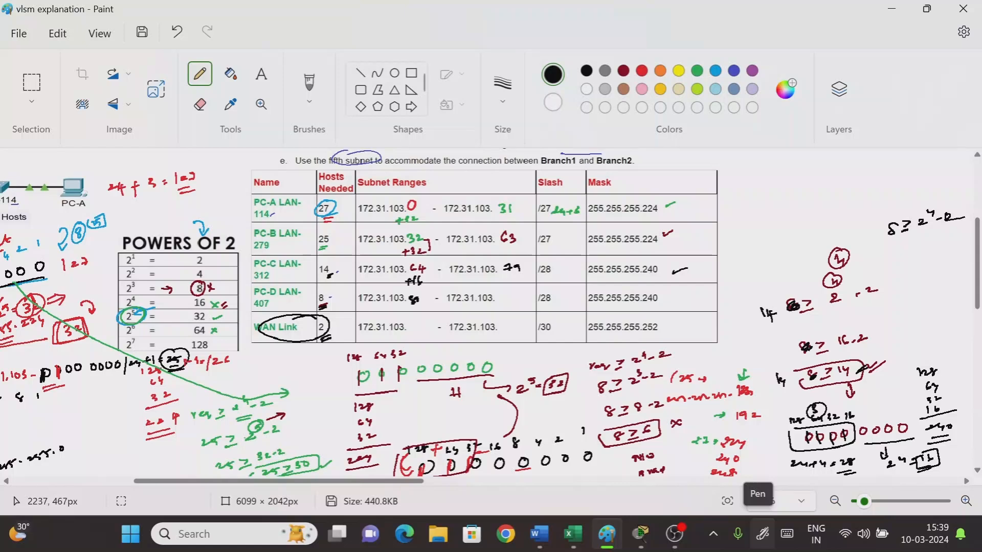
{"action": "left_click_drag", "start_coordinate": [759, 200], "coordinate": [787, 195]}
{"action": "mouse_move", "coordinate": [776, 202]}
{"action": "left_mouse_down"}
{"action": "mouse_move", "coordinate": [813, 195]}
{"action": "mouse_move", "coordinate": [817, 176]}
{"action": "mouse_move", "coordinate": [860, 196]}
{"action": "left_mouse_up"}
{"action": "mouse_move", "coordinate": [859, 185]}
{"action": "left_mouse_down"}
{"action": "mouse_move", "coordinate": [863, 194]}
{"action": "mouse_move", "coordinate": [756, 173]}
{"action": "mouse_move", "coordinate": [765, 213]}
{"action": "left_mouse_up"}
{"action": "left_click_drag", "start_coordinate": [179, 209], "coordinate": [188, 218]}
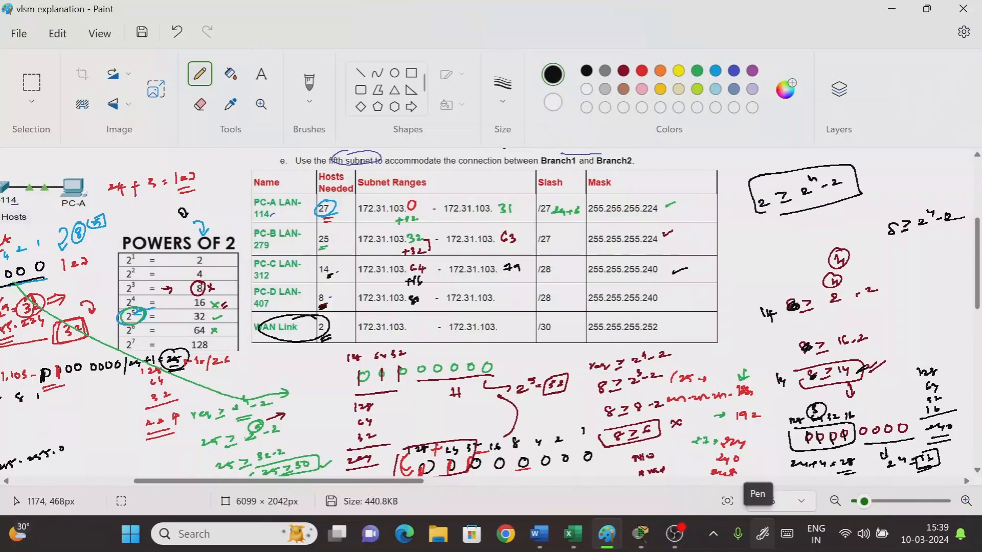
{"action": "left_click_drag", "start_coordinate": [218, 259], "coordinate": [225, 263]}
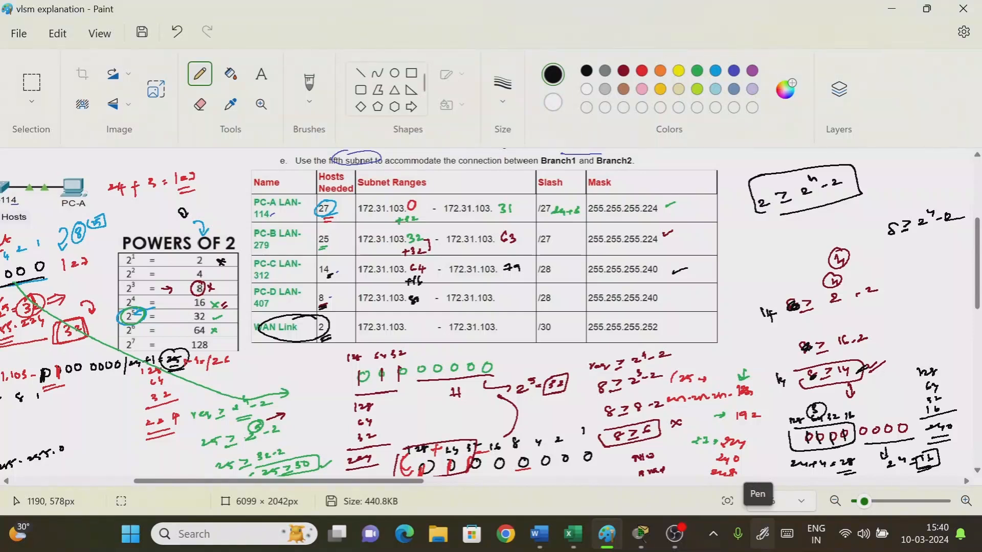
Step: Write 2 ≥ 2^2-2 and begin 2 ≥ 4 beneath the boxed WAN Link formula, and tick 2^2 in the powers table
{"action": "left_click_drag", "start_coordinate": [771, 230], "coordinate": [797, 228]}
{"action": "left_click_drag", "start_coordinate": [797, 228], "coordinate": [798, 233]}
{"action": "left_click_drag", "start_coordinate": [139, 271], "coordinate": [150, 267]}
{"action": "left_click_drag", "start_coordinate": [809, 225], "coordinate": [819, 232]}
{"action": "left_click_drag", "start_coordinate": [814, 222], "coordinate": [835, 222]}
{"action": "left_click_drag", "start_coordinate": [838, 219], "coordinate": [847, 221]}
{"action": "left_click_drag", "start_coordinate": [769, 254], "coordinate": [795, 251]}
{"action": "left_click_drag", "start_coordinate": [795, 251], "coordinate": [785, 253]}
{"action": "left_click_drag", "start_coordinate": [785, 257], "coordinate": [817, 251]}
{"action": "left_click_drag", "start_coordinate": [813, 245], "coordinate": [813, 256]}
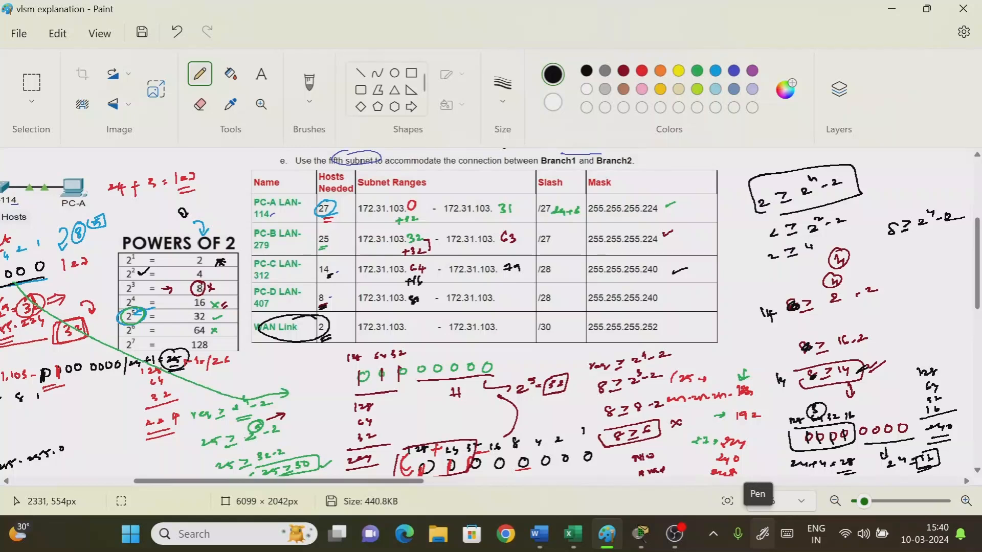
Step: Circle 2^1's value 2 in the powers table, rework the WAN Link inequality with 2-2, and box 2 ≥ 0 marked with a cross
{"action": "left_click", "coordinate": [818, 247]}
{"action": "left_click_drag", "start_coordinate": [207, 254], "coordinate": [203, 248]}
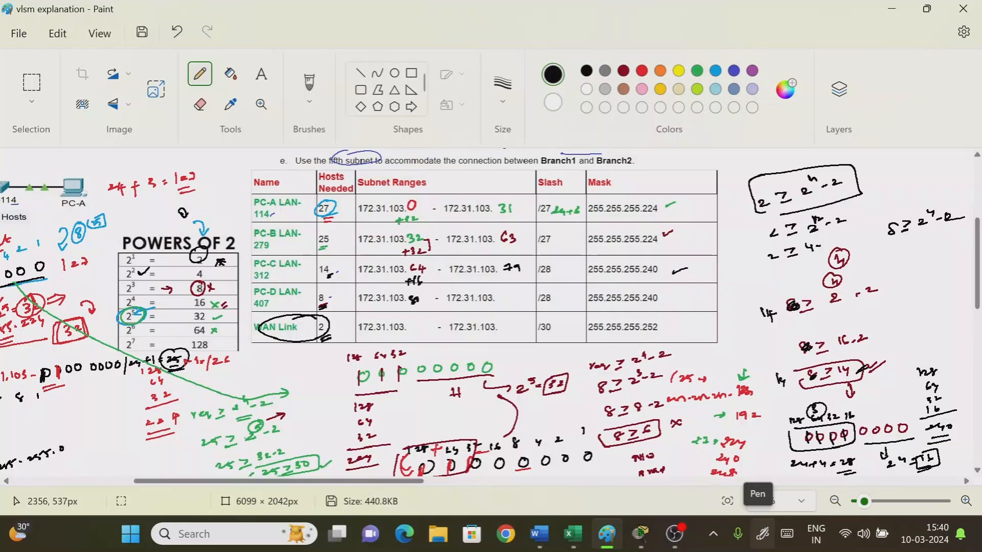
{"action": "left_click_drag", "start_coordinate": [807, 249], "coordinate": [834, 244]}
{"action": "mouse_move", "coordinate": [770, 268]}
{"action": "left_mouse_down"}
{"action": "mouse_move", "coordinate": [818, 270]}
{"action": "mouse_move", "coordinate": [763, 278]}
{"action": "mouse_move", "coordinate": [764, 270]}
{"action": "left_mouse_up"}
{"action": "mouse_move", "coordinate": [764, 263]}
{"action": "left_mouse_down"}
{"action": "mouse_move", "coordinate": [760, 270]}
{"action": "mouse_move", "coordinate": [825, 271]}
{"action": "left_mouse_up"}
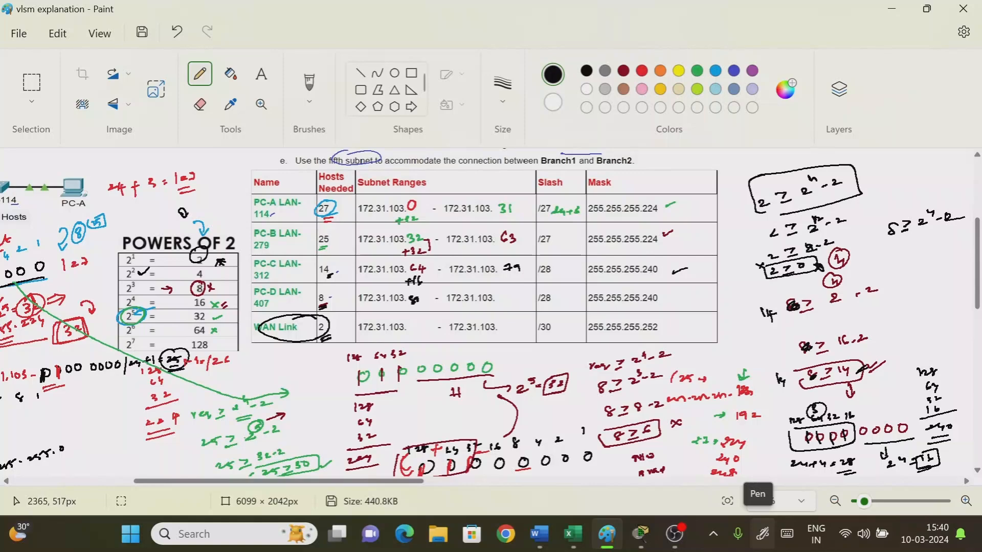
Step: Circle the -2 term beside the rejected WAN Link result, draw an arrow out of the boxed formula, and circle the WAN Link's 2 hosts
{"action": "left_click_drag", "start_coordinate": [825, 233], "coordinate": [819, 238]}
{"action": "left_click_drag", "start_coordinate": [858, 178], "coordinate": [869, 187]}
{"action": "left_click_drag", "start_coordinate": [325, 314], "coordinate": [319, 313]}
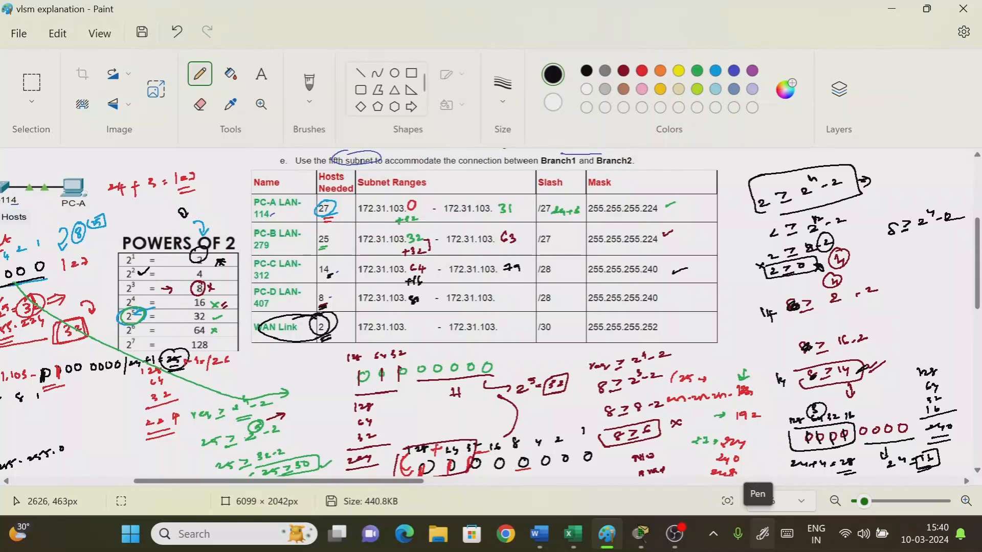
Step: Circle 2^2's value 4 with an arrow, write 2 ≥ 2^2-2 and 2 ≥ 4-2 beside the boxed formula, then box and tick 2 ≥ 2
{"action": "left_click_drag", "start_coordinate": [893, 176], "coordinate": [910, 179]}
{"action": "left_click_drag", "start_coordinate": [908, 185], "coordinate": [921, 182]}
{"action": "left_click_drag", "start_coordinate": [204, 269], "coordinate": [154, 281]}
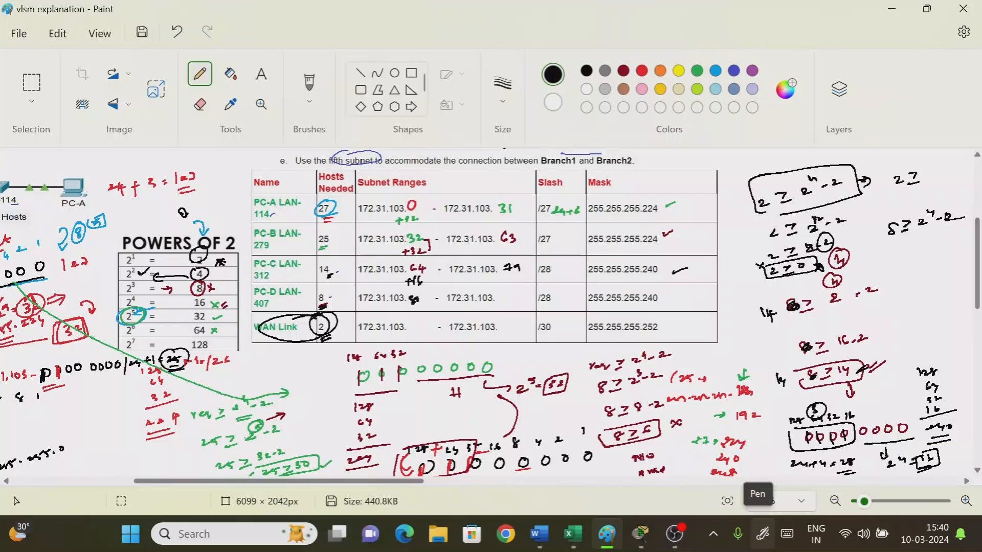
{"action": "left_click_drag", "start_coordinate": [927, 170], "coordinate": [936, 173]}
{"action": "left_click_drag", "start_coordinate": [923, 162], "coordinate": [950, 165]}
{"action": "left_click_drag", "start_coordinate": [945, 163], "coordinate": [956, 167]}
{"action": "left_click_drag", "start_coordinate": [902, 196], "coordinate": [909, 201]}
{"action": "mouse_move", "coordinate": [912, 189]}
{"action": "left_mouse_down"}
{"action": "mouse_move", "coordinate": [945, 183]}
{"action": "mouse_move", "coordinate": [931, 205]}
{"action": "mouse_move", "coordinate": [945, 190]}
{"action": "left_mouse_up"}
{"action": "mouse_move", "coordinate": [945, 190]}
{"action": "left_mouse_down"}
{"action": "mouse_move", "coordinate": [953, 200]}
{"action": "mouse_move", "coordinate": [903, 211]}
{"action": "left_mouse_up"}
{"action": "left_click_drag", "start_coordinate": [903, 203], "coordinate": [890, 209]}
{"action": "left_click_drag", "start_coordinate": [961, 195], "coordinate": [971, 188]}
{"action": "left_click_drag", "start_coordinate": [960, 200], "coordinate": [972, 191]}
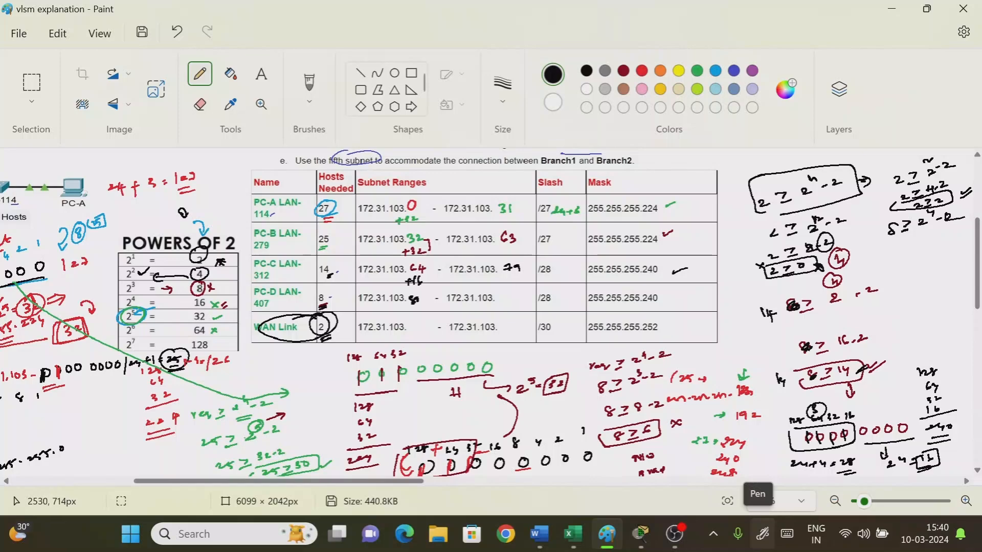
Step: Write eight zero bits split into 6 network and 2 host bits, note 24+6 = 30 with 30 circled, and tick the WAN Link's mask
{"action": "left_click_drag", "start_coordinate": [885, 308], "coordinate": [945, 298]}
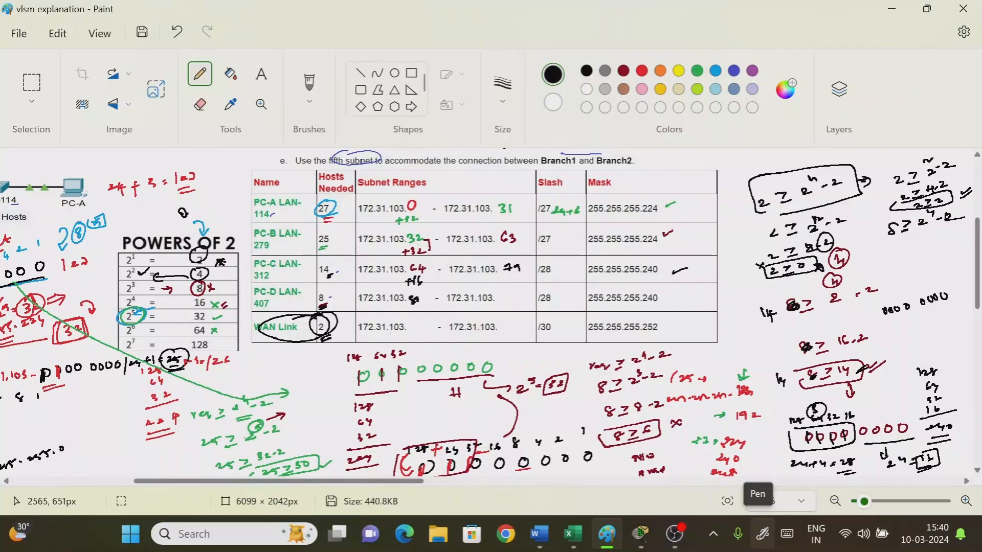
{"action": "left_click_drag", "start_coordinate": [129, 275], "coordinate": [141, 265]}
{"action": "mouse_move", "coordinate": [929, 286]}
{"action": "left_mouse_down"}
{"action": "mouse_move", "coordinate": [944, 292]}
{"action": "mouse_move", "coordinate": [949, 320]}
{"action": "mouse_move", "coordinate": [863, 318]}
{"action": "mouse_move", "coordinate": [910, 325]}
{"action": "mouse_move", "coordinate": [895, 351]}
{"action": "mouse_move", "coordinate": [910, 353]}
{"action": "left_mouse_up"}
{"action": "left_click_drag", "start_coordinate": [909, 349], "coordinate": [917, 351]}
{"action": "mouse_move", "coordinate": [921, 341]}
{"action": "left_mouse_down"}
{"action": "mouse_move", "coordinate": [914, 358]}
{"action": "mouse_move", "coordinate": [952, 327]}
{"action": "left_mouse_up"}
{"action": "left_click", "coordinate": [935, 346]}
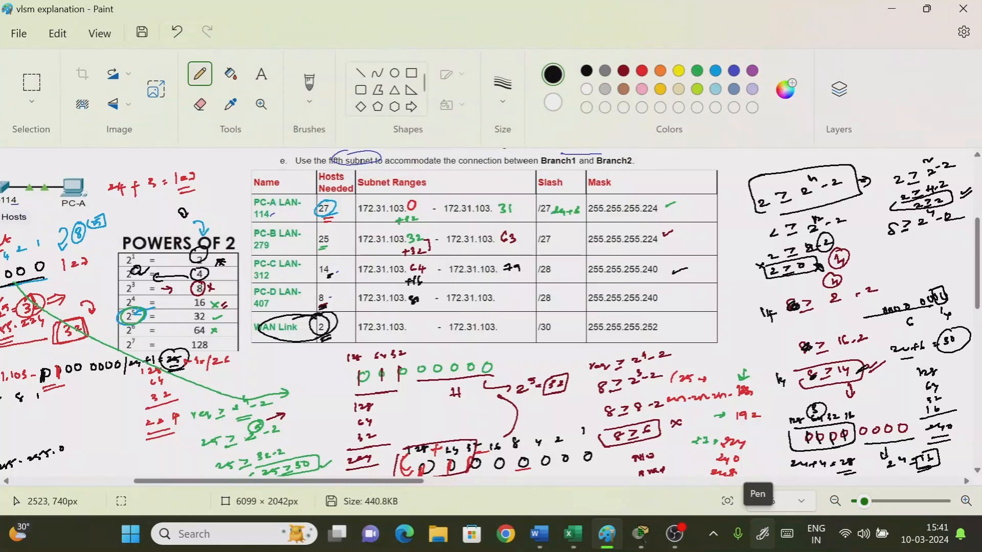
{"action": "left_click_drag", "start_coordinate": [662, 326], "coordinate": [676, 325]}
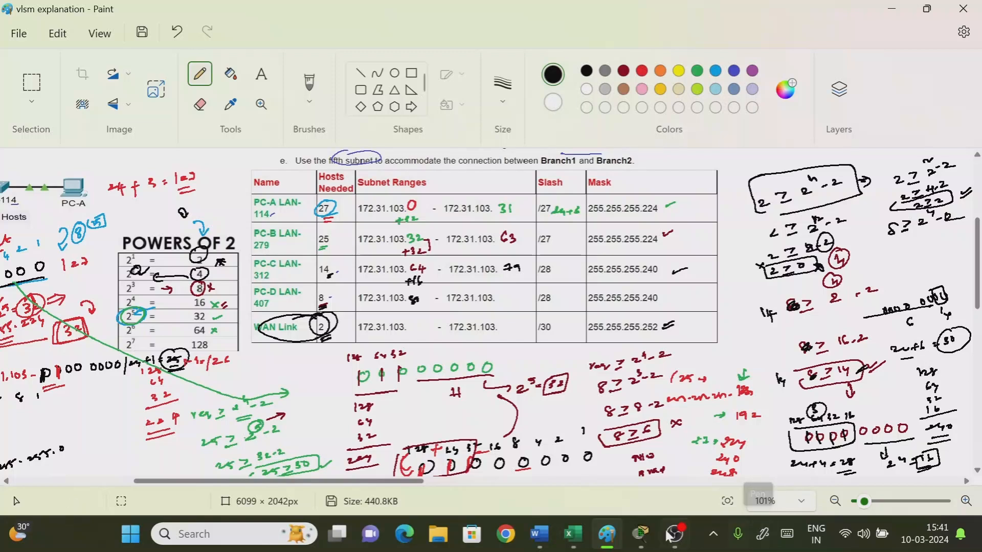
Step: Label PC-A's range start 0 as N/W and its end 31 as broadcast, and box the usable host range between them
{"action": "scroll", "coordinate": [372, 317], "scroll_direction": "up", "scroll_amount": 4}
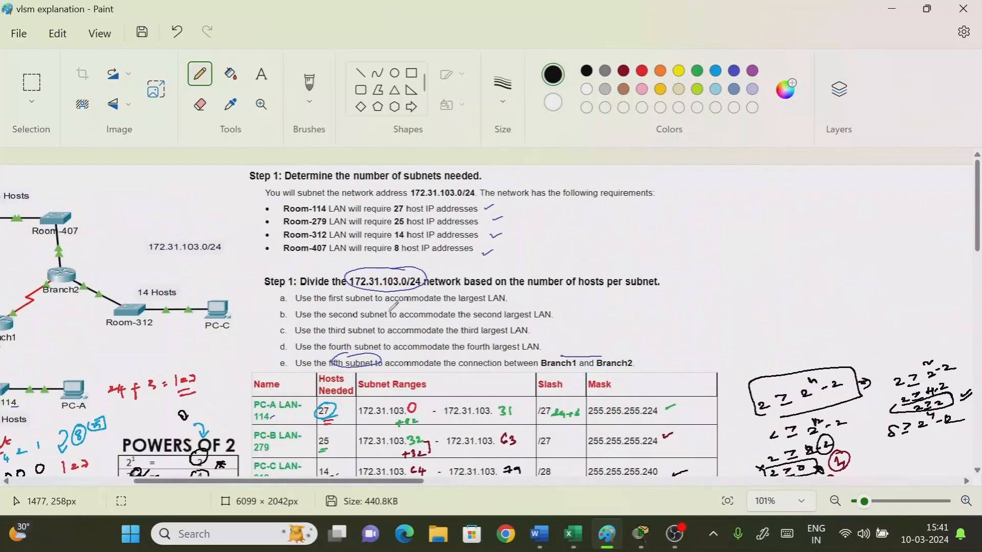
{"action": "scroll", "coordinate": [459, 407], "scroll_direction": "down", "scroll_amount": 4}
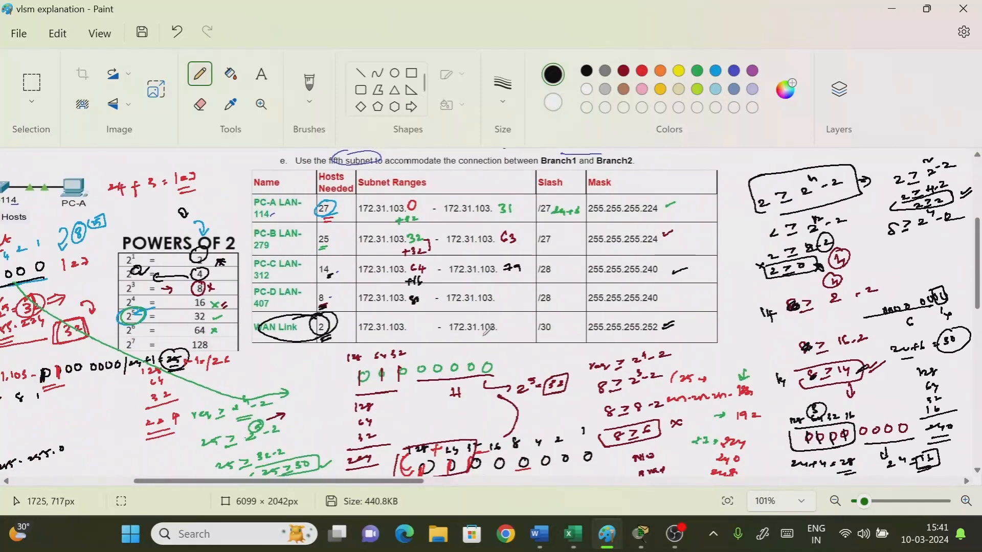
{"action": "scroll", "coordinate": [580, 338], "scroll_direction": "up", "scroll_amount": 2}
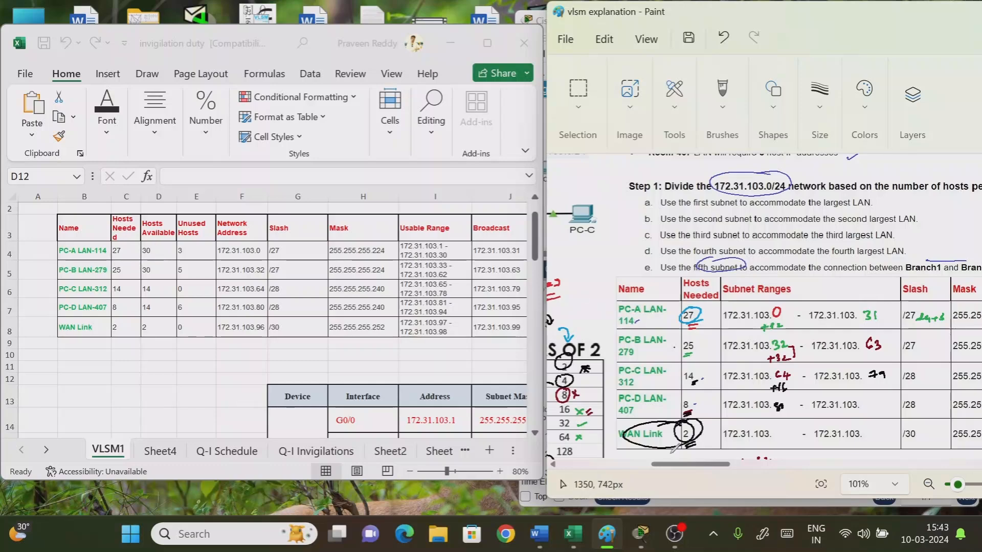
{"action": "left_click_drag", "start_coordinate": [674, 464], "coordinate": [629, 464]}
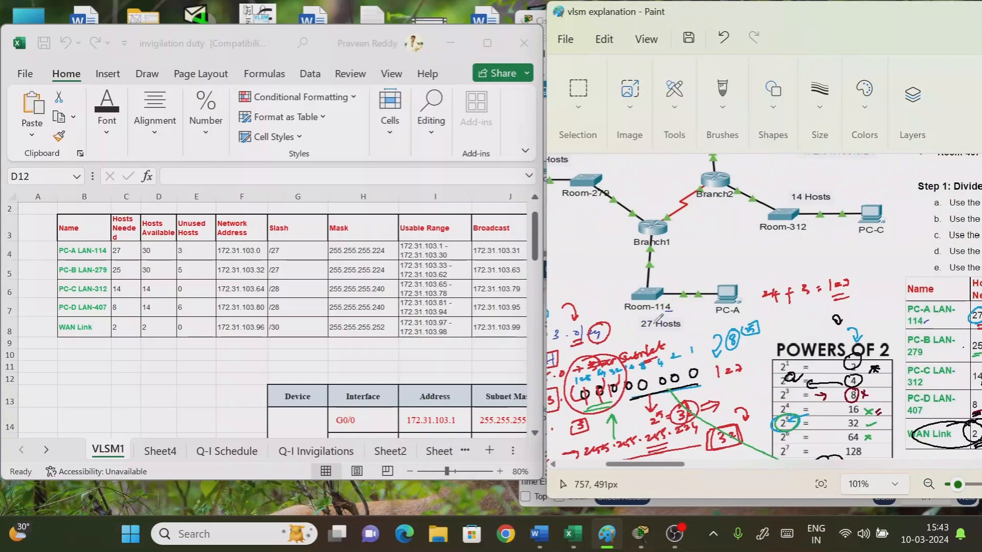
{"action": "left_click_drag", "start_coordinate": [696, 460], "coordinate": [729, 456]}
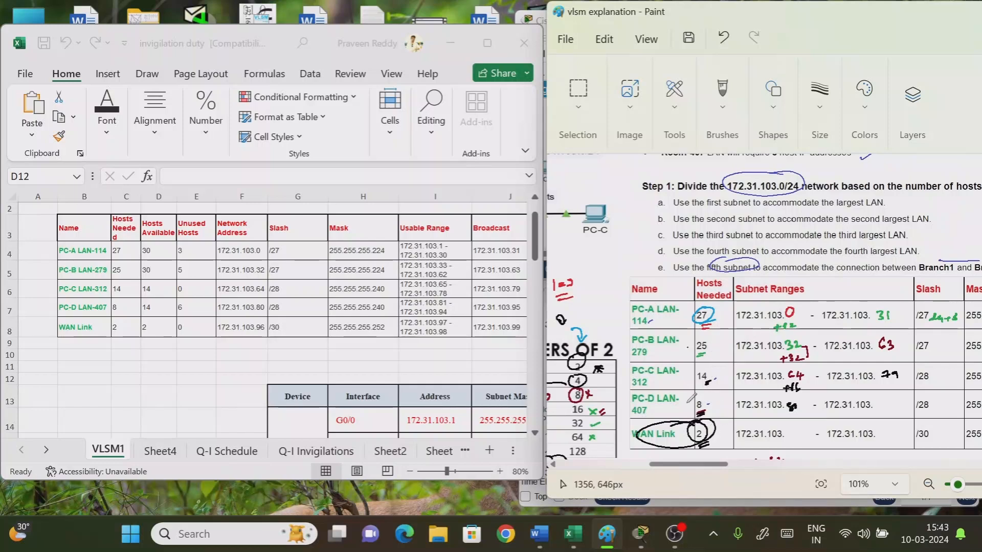
{"action": "mouse_move", "coordinate": [796, 303]}
{"action": "left_mouse_down"}
{"action": "mouse_move", "coordinate": [817, 288]}
{"action": "mouse_move", "coordinate": [820, 296]}
{"action": "left_mouse_up"}
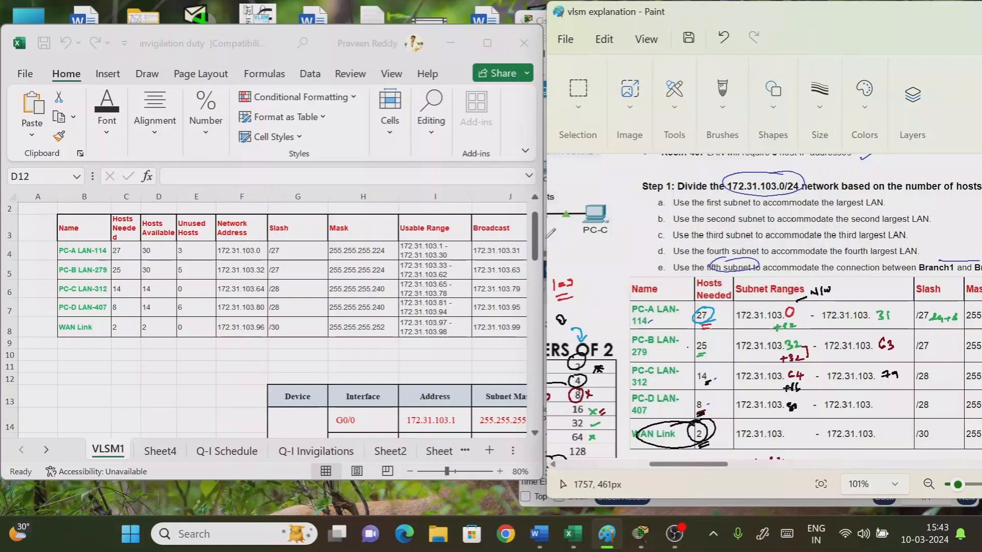
{"action": "left_click_drag", "start_coordinate": [886, 290], "coordinate": [899, 289]}
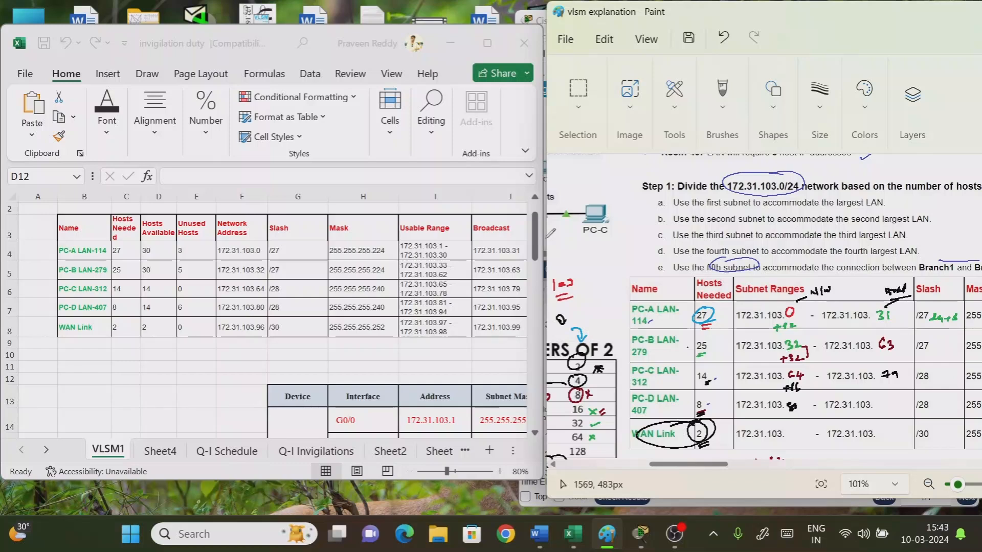
{"action": "mouse_move", "coordinate": [796, 316]}
{"action": "left_mouse_down"}
{"action": "mouse_move", "coordinate": [818, 311]}
{"action": "mouse_move", "coordinate": [788, 321]}
{"action": "mouse_move", "coordinate": [808, 313]}
{"action": "left_mouse_up"}
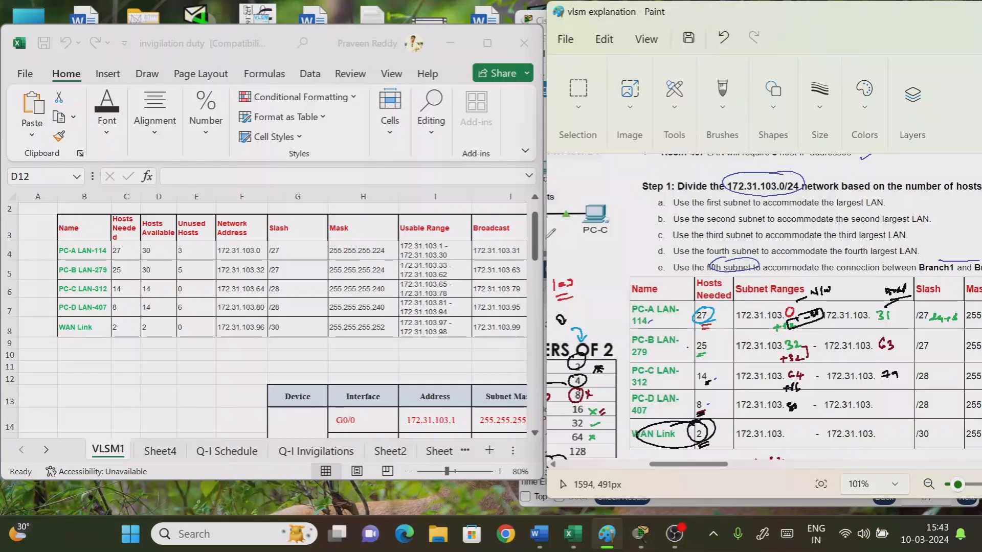
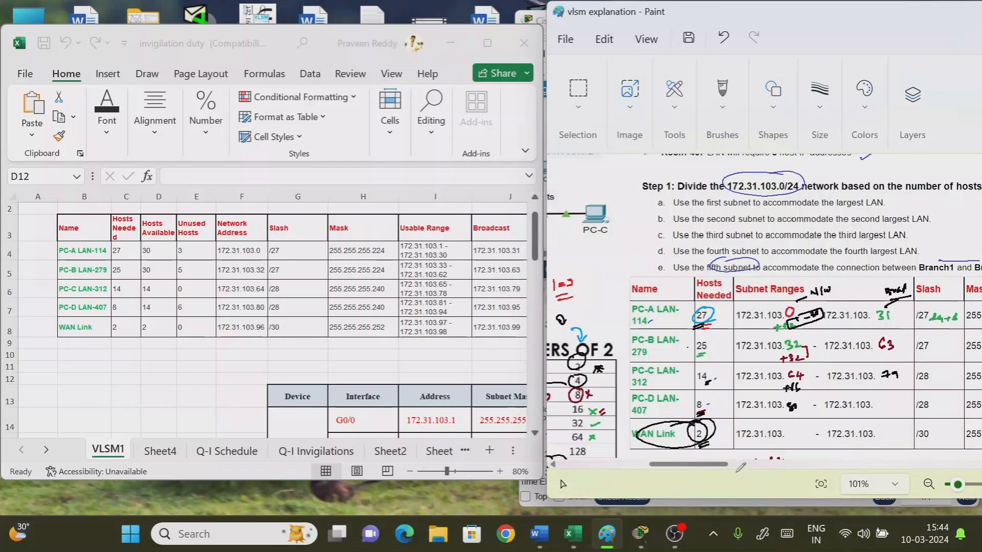
{"action": "left_click_drag", "start_coordinate": [725, 462], "coordinate": [773, 462]}
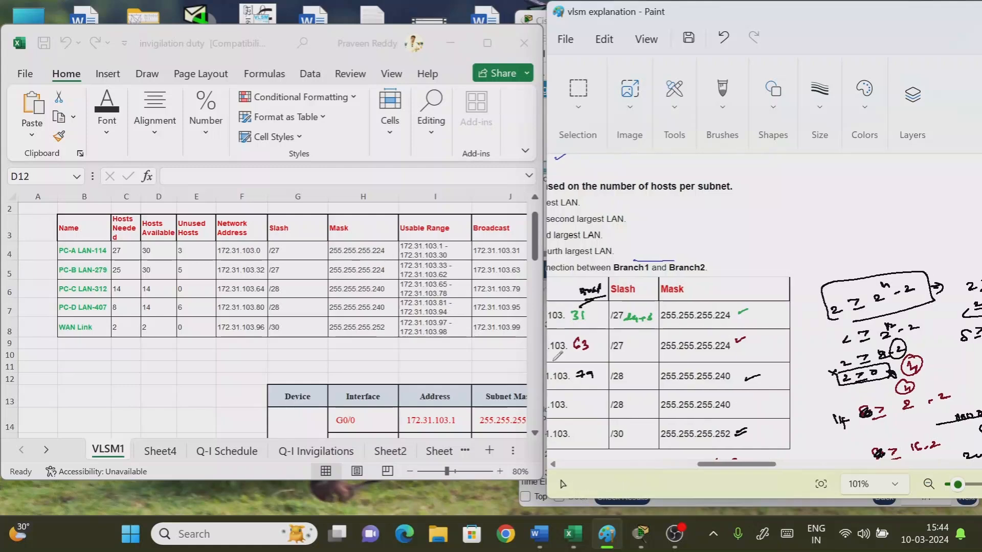
{"action": "left_click_drag", "start_coordinate": [725, 462], "coordinate": [674, 449]}
{"action": "scroll", "coordinate": [674, 448], "scroll_direction": "down", "scroll_amount": 3}
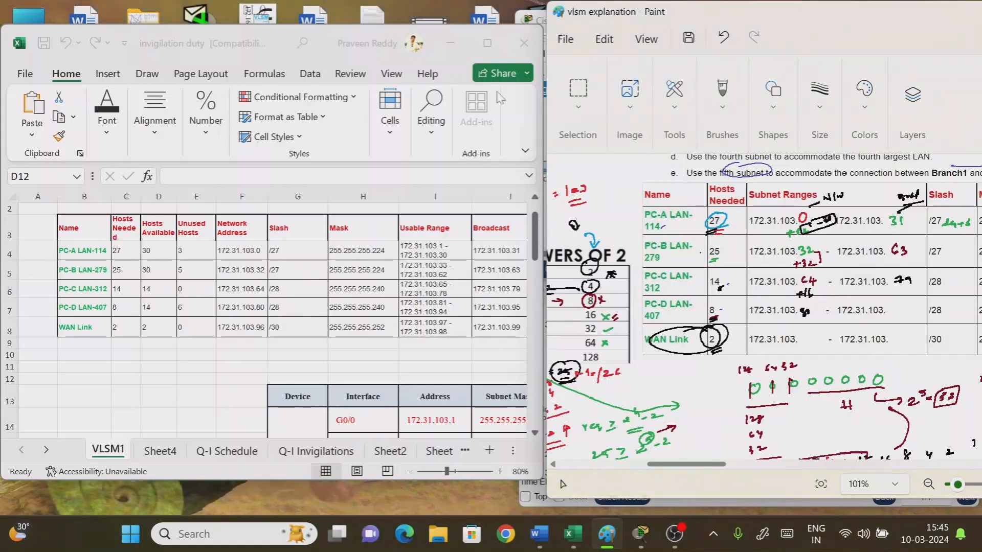
Step: Switch to a maximized Excel window and examine PC-A LAN-114's needed, available and unused hosts plus its network and broadcast addresses
{"action": "left_click", "coordinate": [487, 43]}
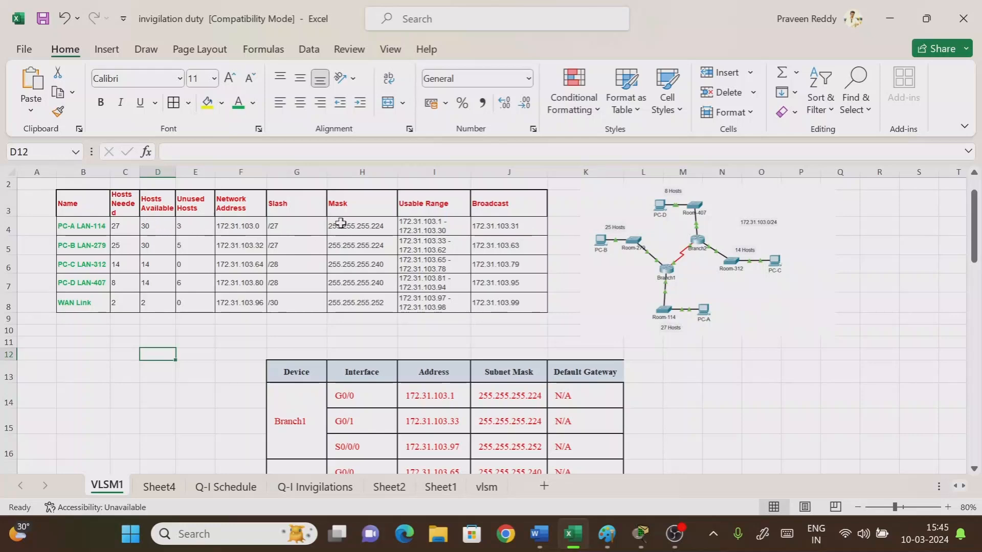
{"action": "left_click", "coordinate": [230, 228]}
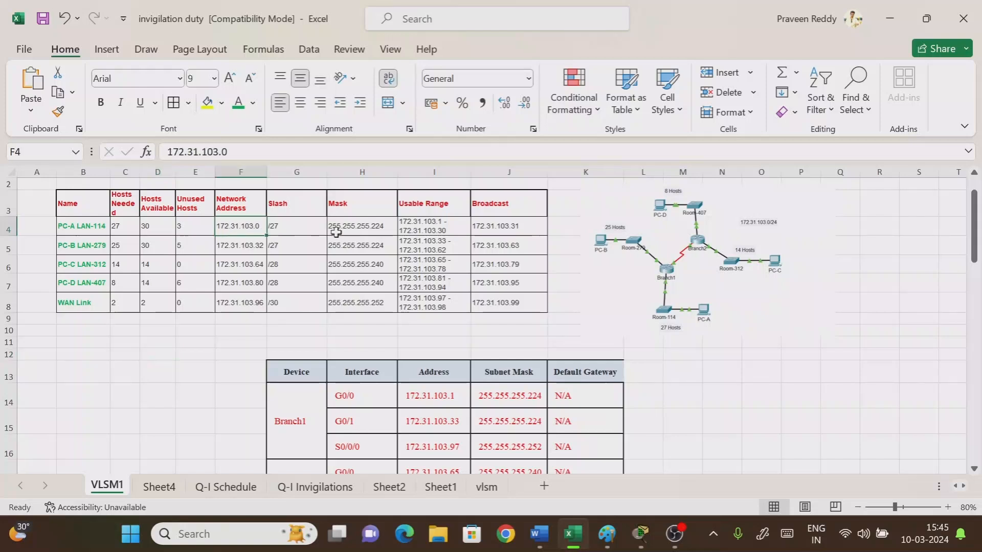
{"action": "left_click", "coordinate": [486, 227]}
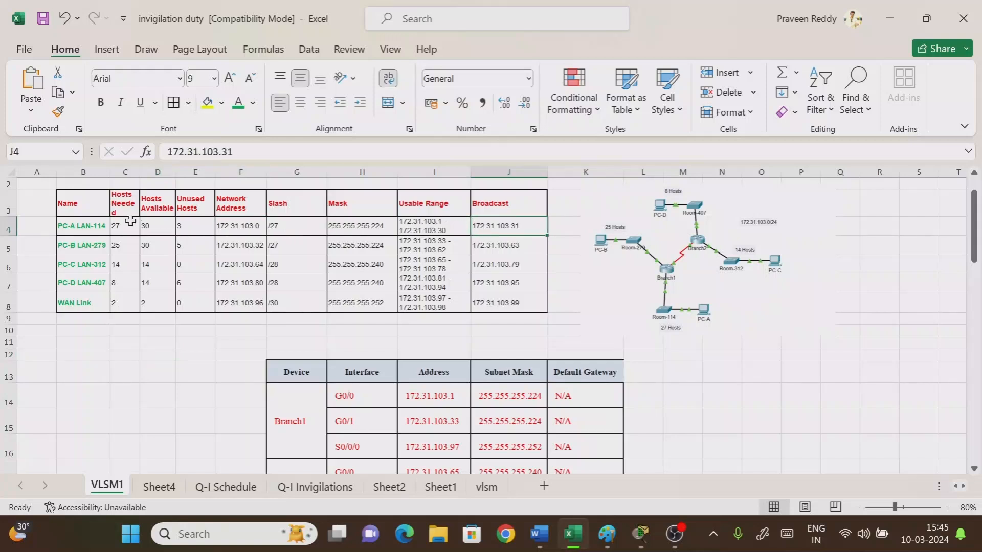
{"action": "left_click", "coordinate": [159, 231]}
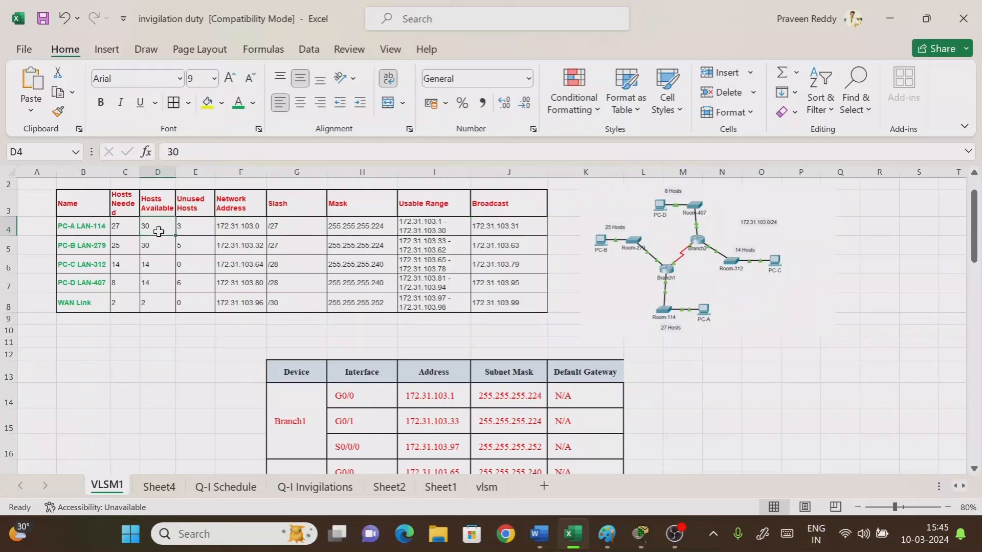
{"action": "left_click", "coordinate": [117, 229]}
{"action": "left_click", "coordinate": [157, 226]}
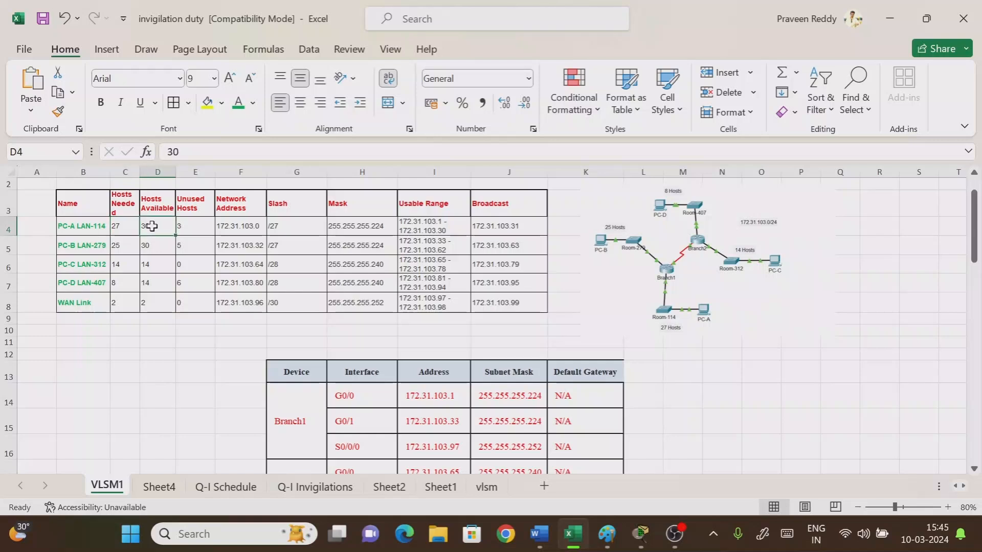
{"action": "left_click", "coordinate": [191, 226]}
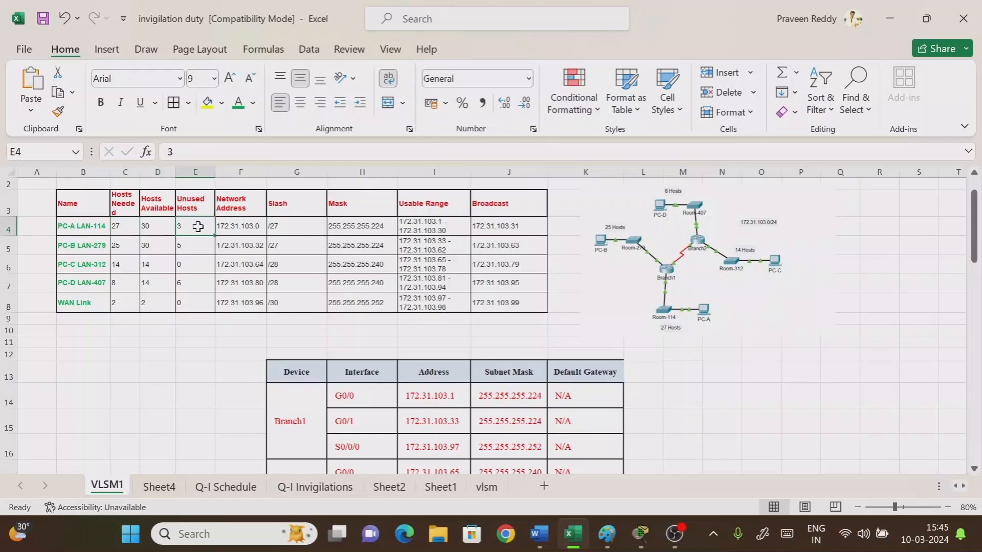
{"action": "left_click", "coordinate": [226, 230]}
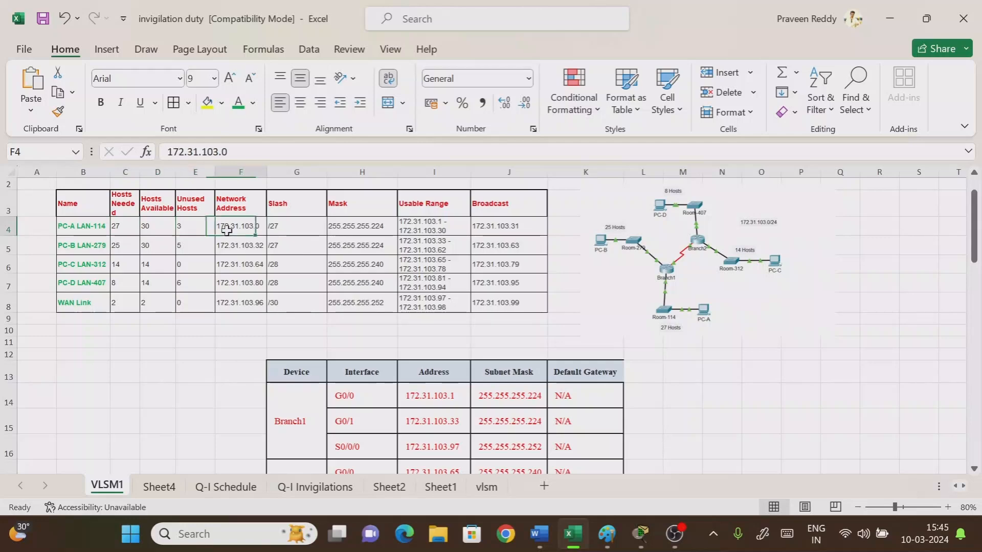
{"action": "left_click", "coordinate": [490, 225]}
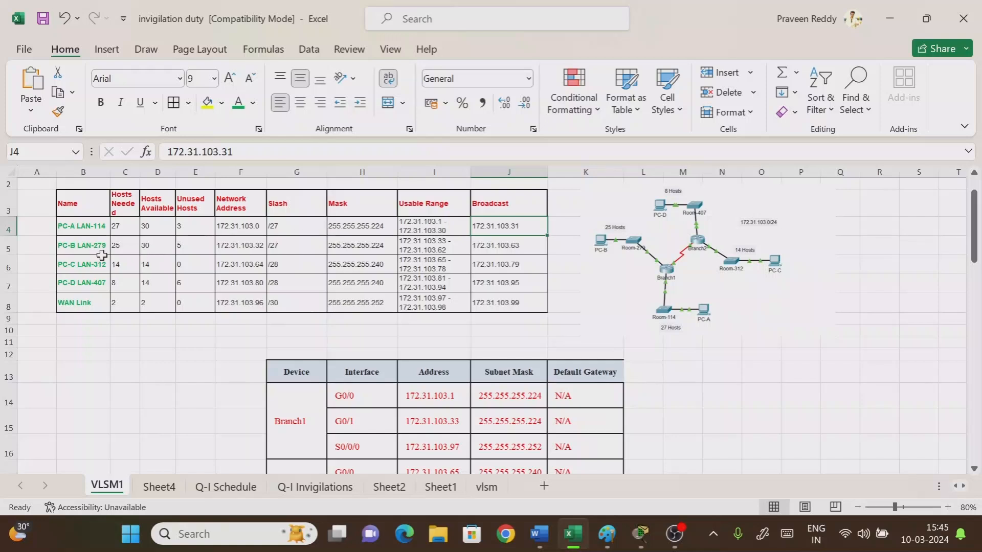
Step: Compare PC-B LAN-279's network and broadcast addresses with PC-C LAN-312's network address in the VLSM1 sheet
{"action": "left_click", "coordinate": [242, 245]}
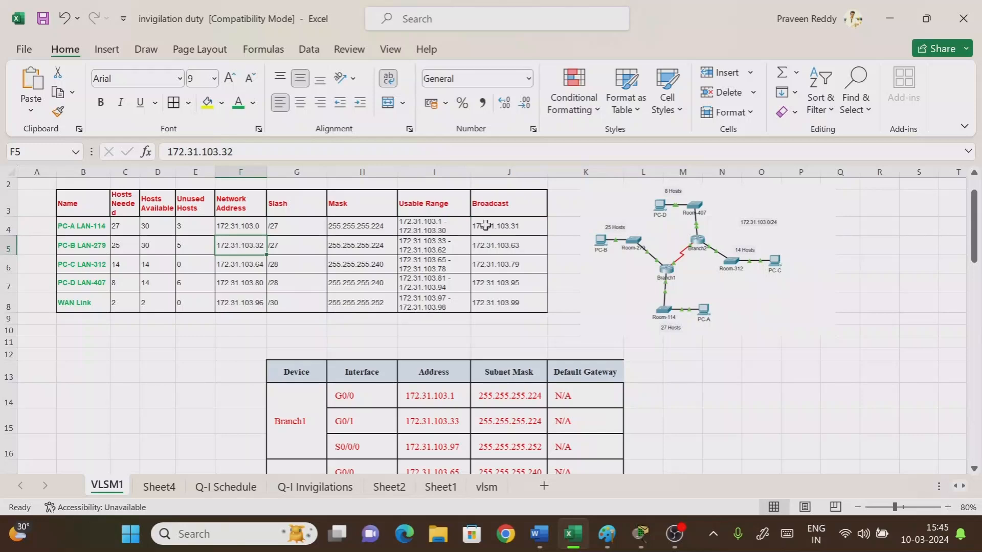
{"action": "left_click", "coordinate": [256, 270]}
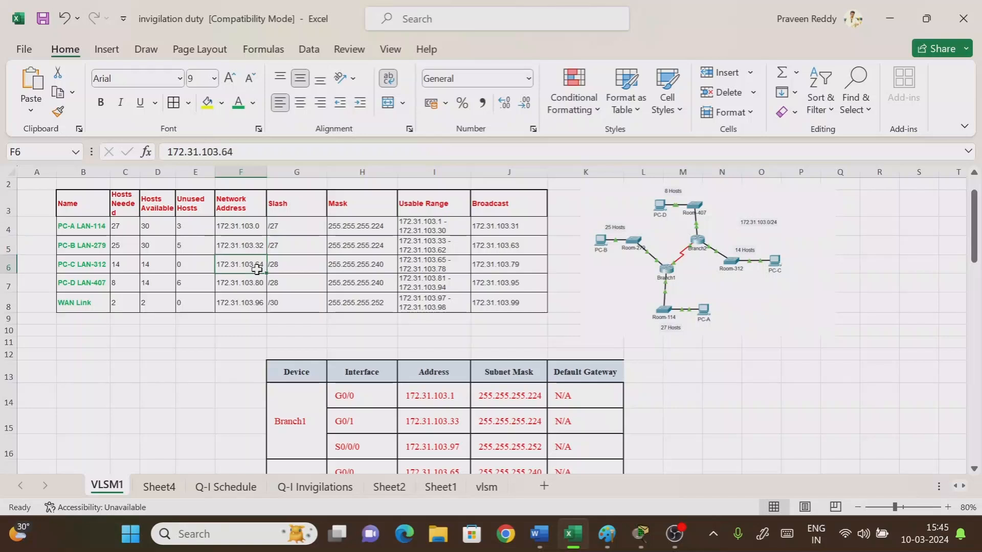
{"action": "left_click", "coordinate": [519, 246]}
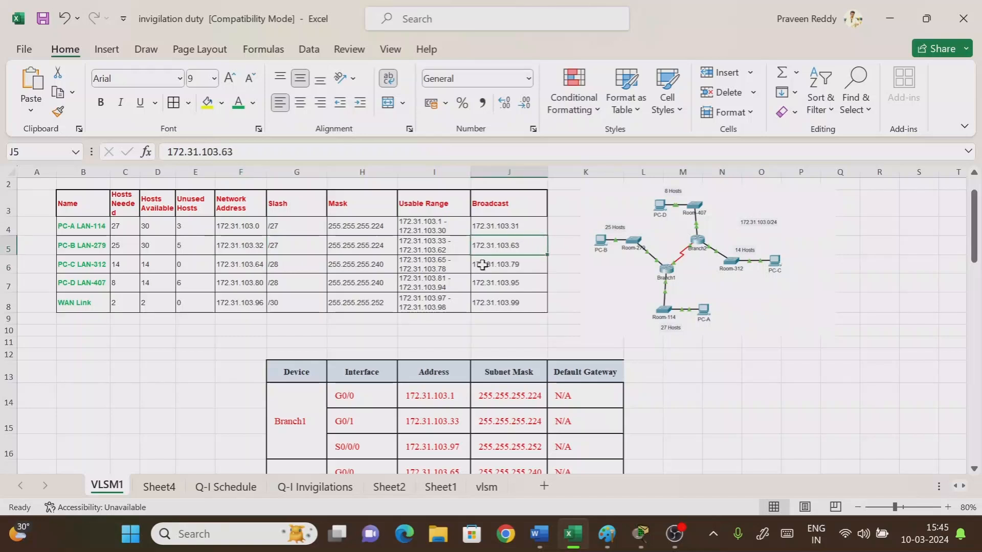
{"action": "left_click", "coordinate": [254, 271]}
{"action": "left_click", "coordinate": [516, 246]}
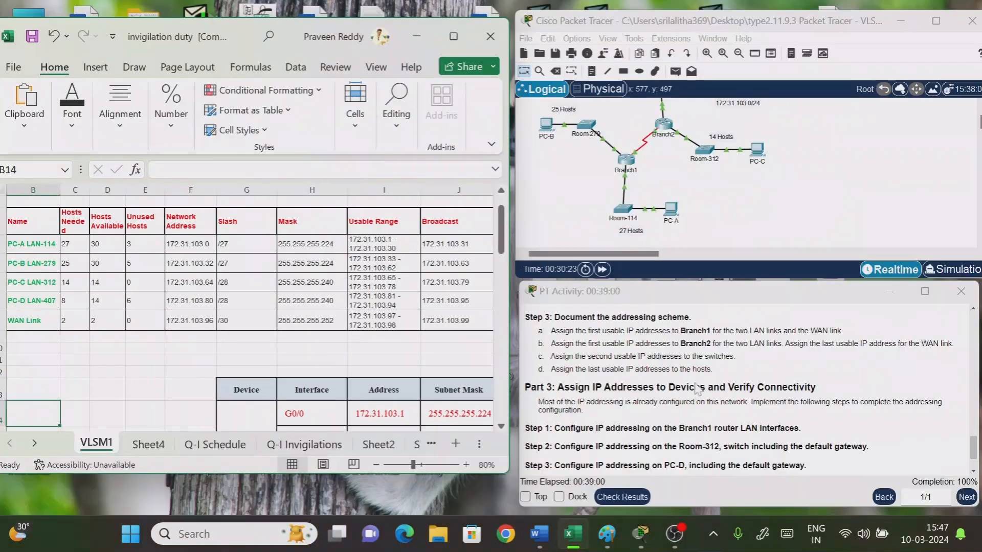
Step: Highlight the Packet Tracer instruction assigning the first usable IP addresses to Branch1, and look up PC-A LAN-114's usable range in Excel
{"action": "scroll", "coordinate": [744, 387], "scroll_direction": "down", "scroll_amount": 1}
{"action": "scroll", "coordinate": [744, 387], "scroll_direction": "up", "scroll_amount": 1}
{"action": "left_click_drag", "start_coordinate": [560, 318], "coordinate": [672, 332]}
{"action": "left_click", "coordinate": [593, 357]}
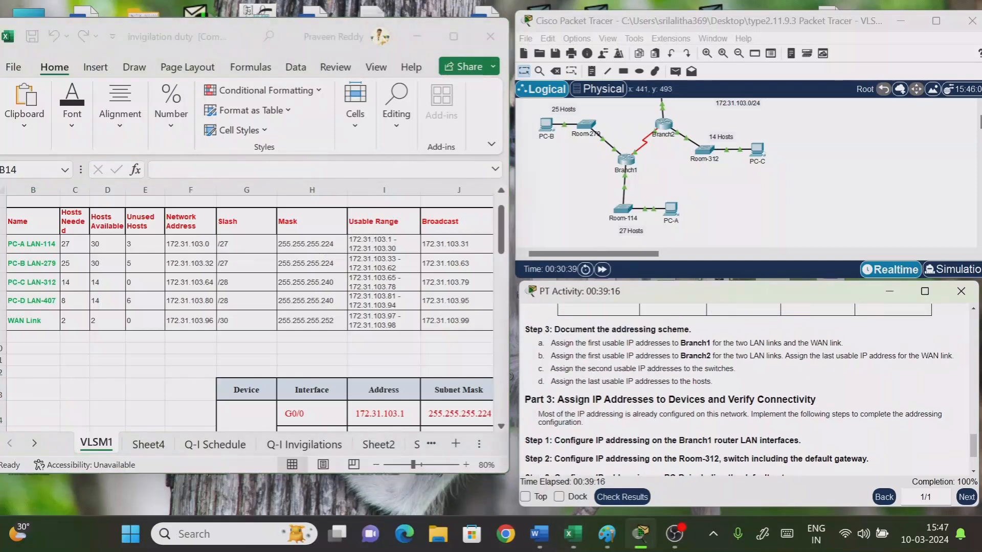
{"action": "left_click_drag", "start_coordinate": [574, 344], "coordinate": [693, 343]}
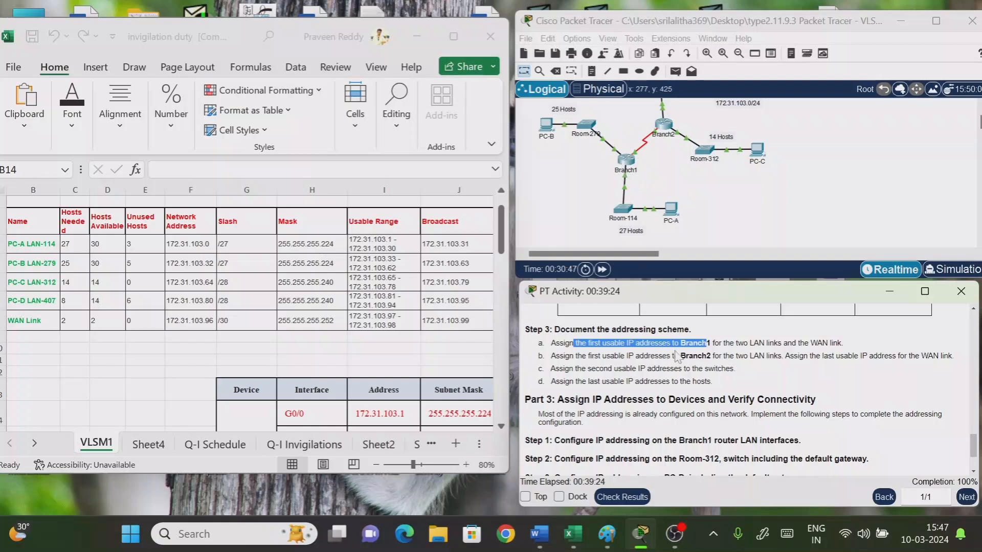
{"action": "left_click", "coordinate": [377, 242]}
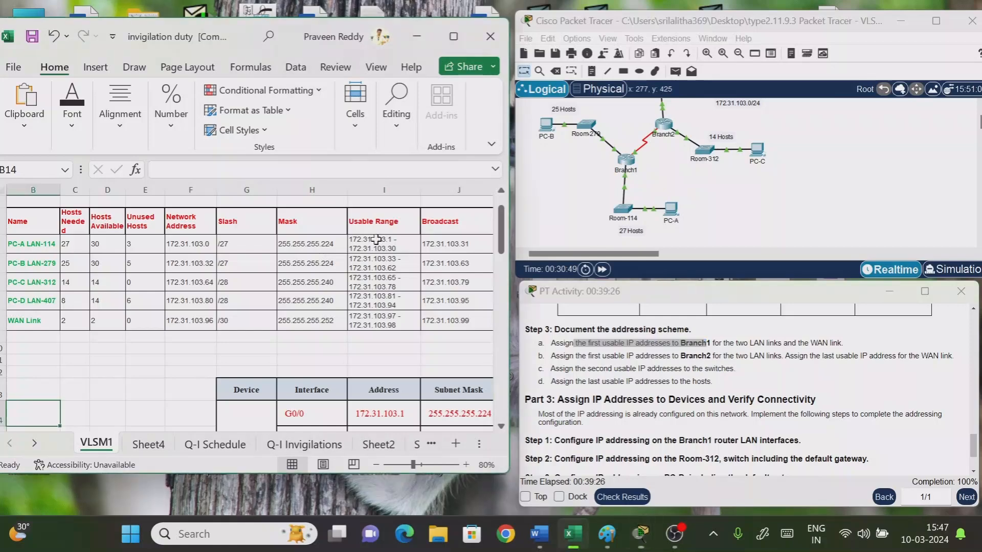
Step: Review PC-A LAN-114's usable range, network address and broadcast address in the VLSM1 sheet
{"action": "left_click", "coordinate": [372, 243]}
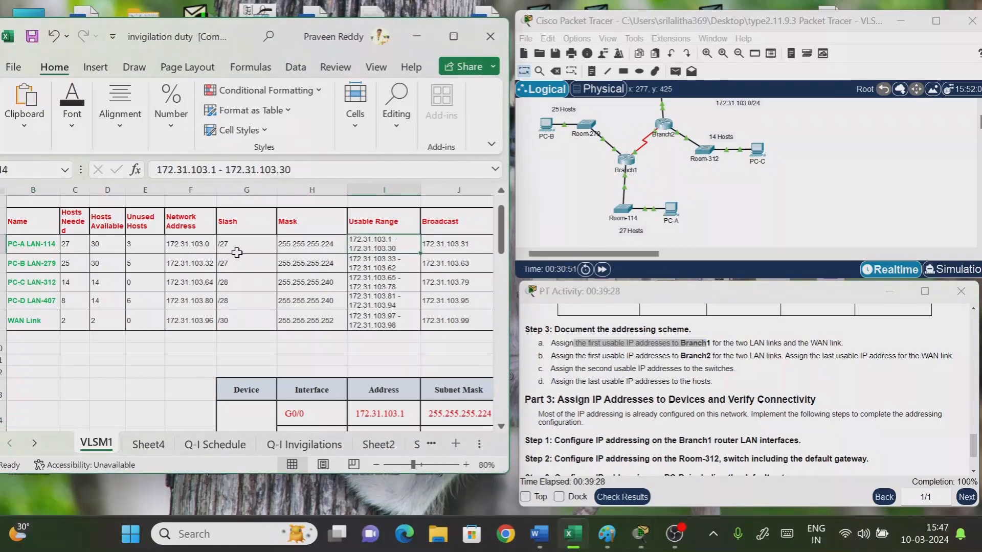
{"action": "left_click", "coordinate": [192, 250]}
{"action": "left_click", "coordinate": [442, 248]}
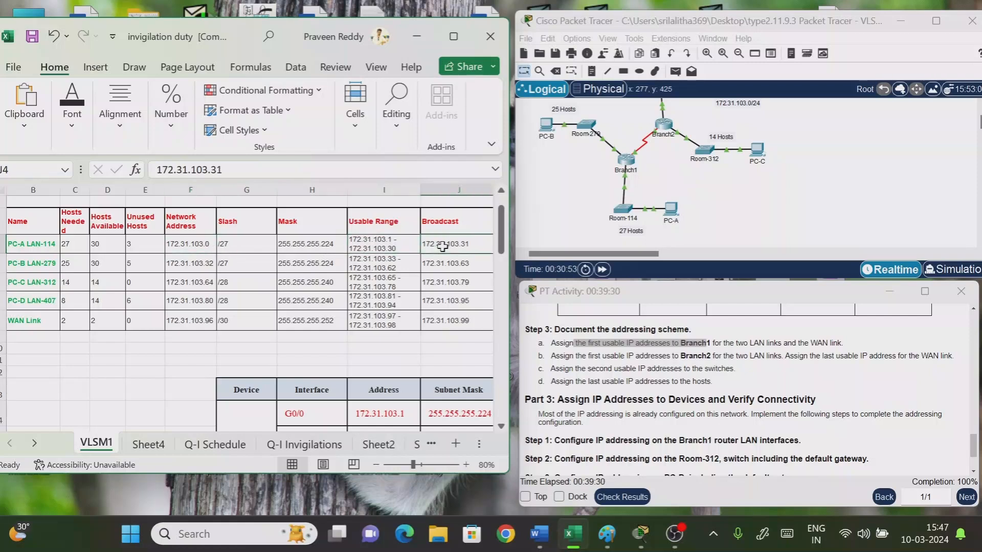
{"action": "left_click", "coordinate": [379, 249]}
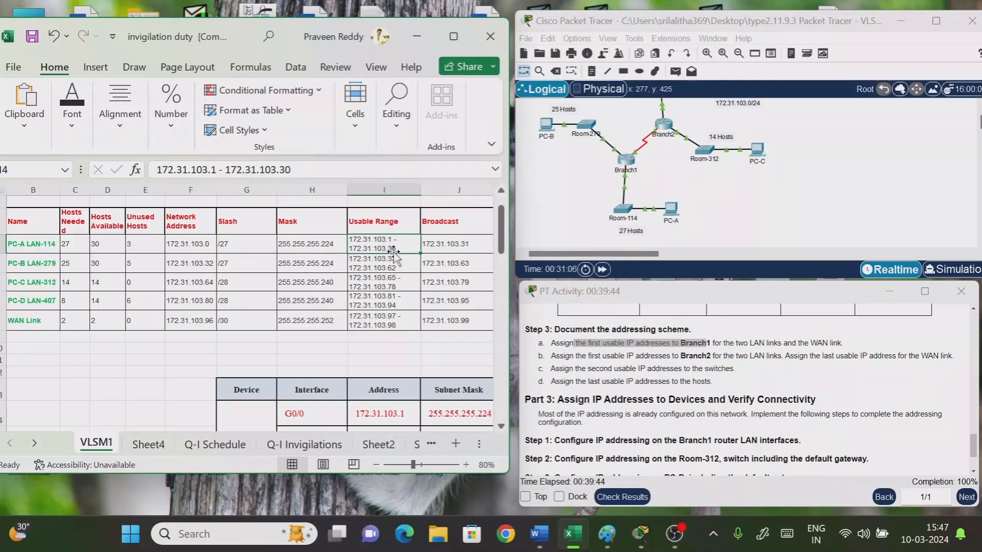
Step: Highlight the parts of Packet Tracer instruction a about Branch1's first usable IP addresses, its two LAN links and the WAN link
{"action": "left_click", "coordinate": [577, 354]}
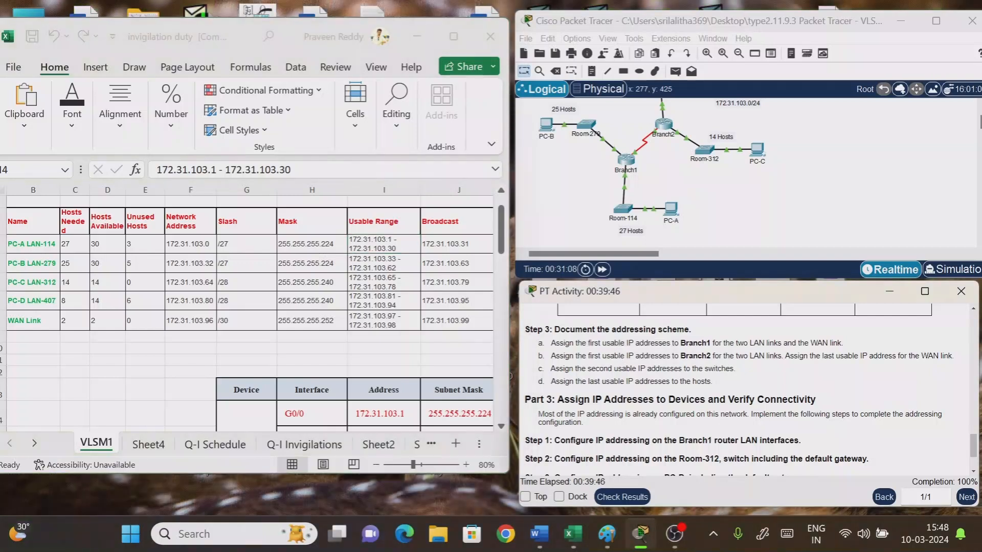
{"action": "left_click_drag", "start_coordinate": [577, 344], "coordinate": [748, 343]}
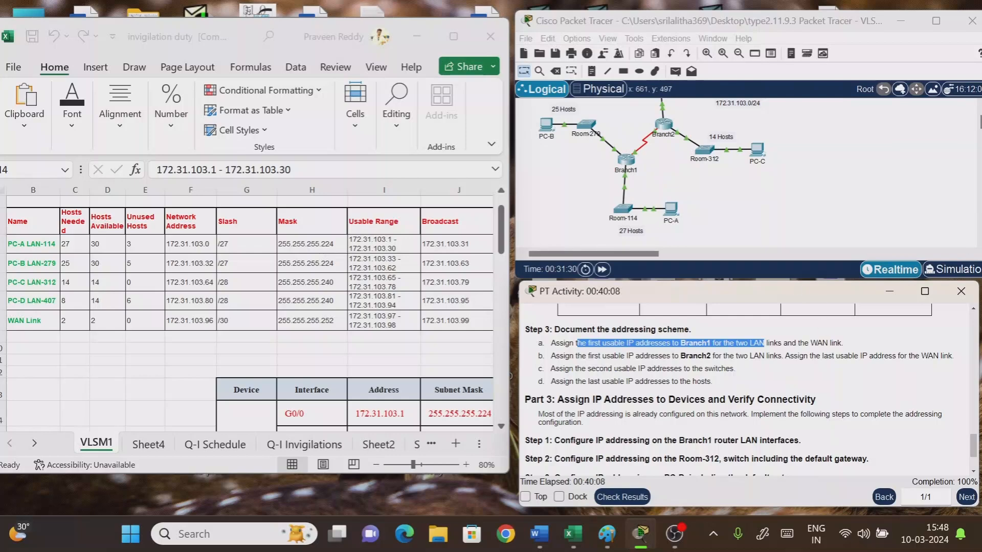
{"action": "left_click_drag", "start_coordinate": [811, 342], "coordinate": [818, 343]}
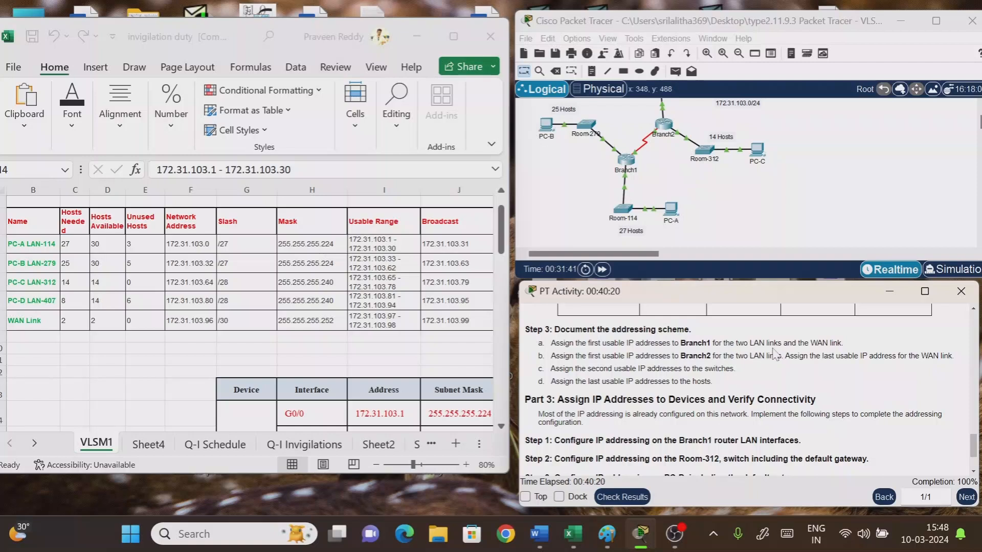
{"action": "left_click_drag", "start_coordinate": [781, 343], "coordinate": [850, 352]}
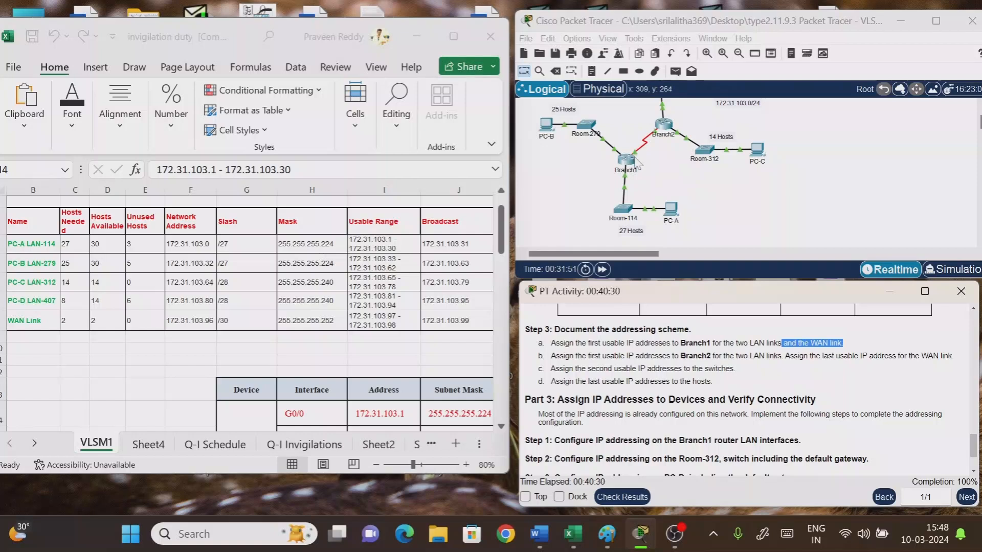
{"action": "left_click_drag", "start_coordinate": [599, 343], "coordinate": [648, 343]}
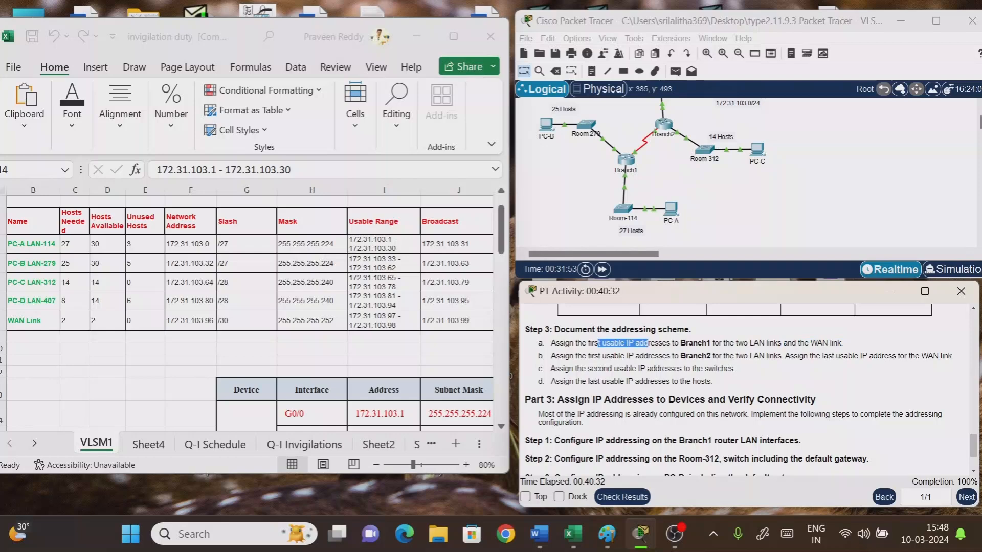
{"action": "left_click", "coordinate": [674, 370]}
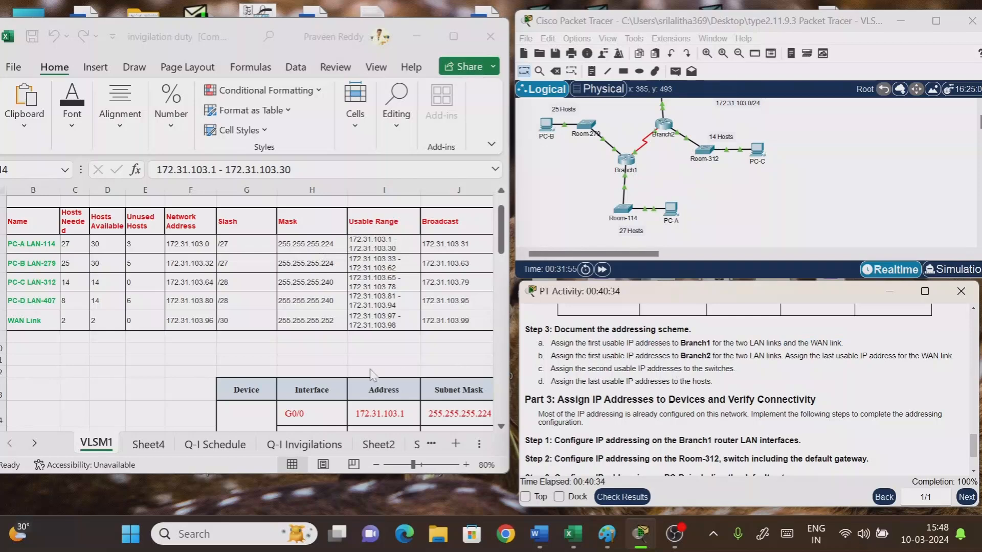
Step: Bring the device addressing table into view in Excel and set Packet Tracer to always show port labels in the logical workspace
{"action": "scroll", "coordinate": [374, 376], "scroll_direction": "down", "scroll_amount": 2}
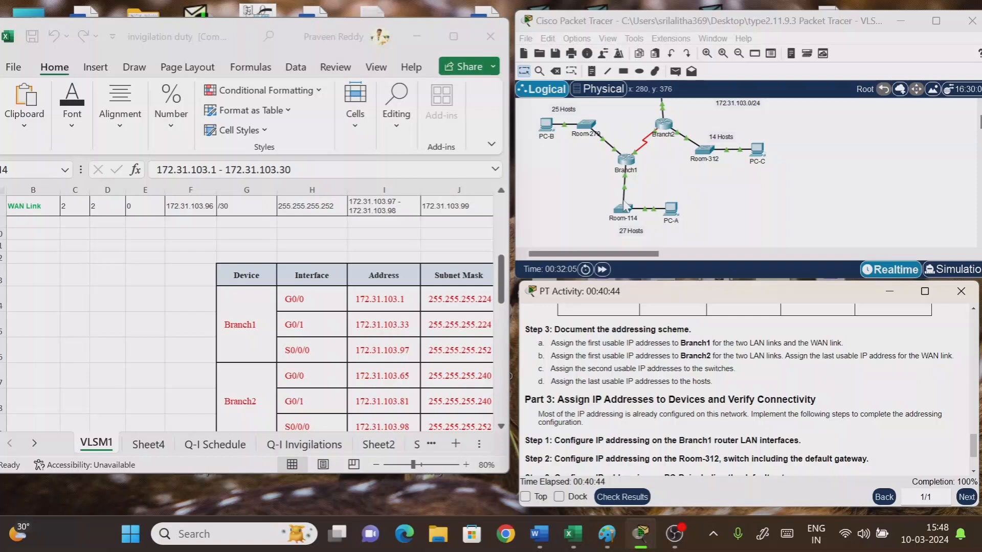
{"action": "left_click", "coordinate": [577, 38]}
{"action": "left_click", "coordinate": [592, 56]}
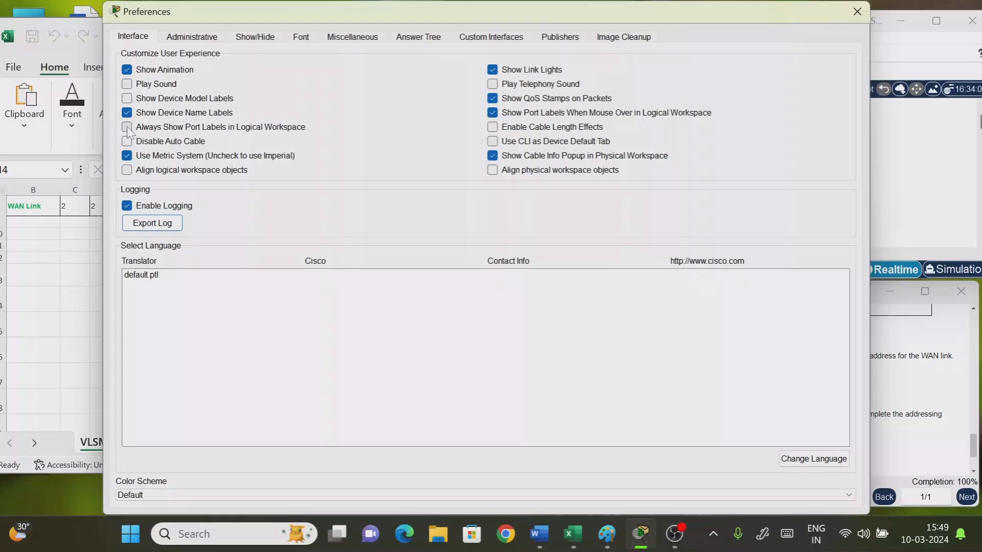
{"action": "left_click", "coordinate": [127, 127]}
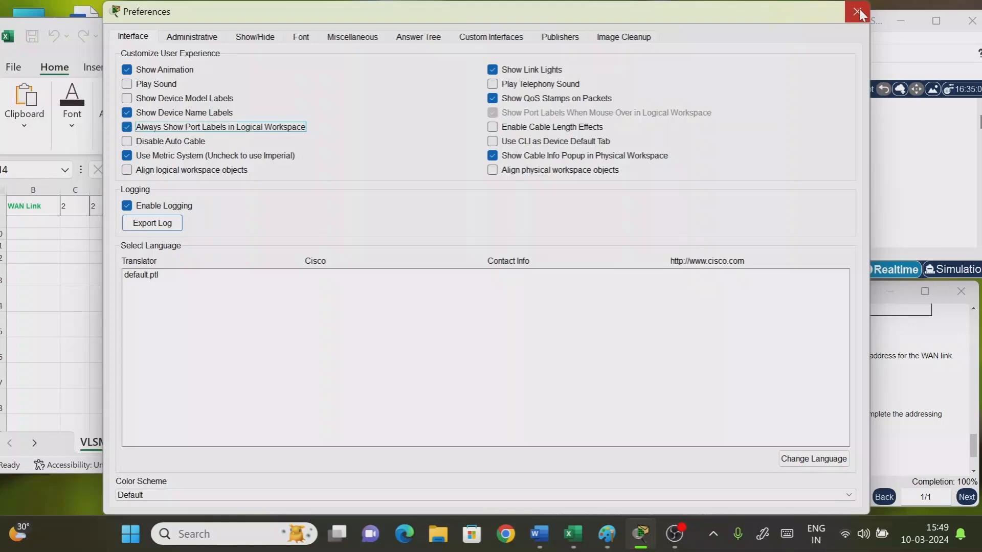
{"action": "left_click", "coordinate": [857, 12]}
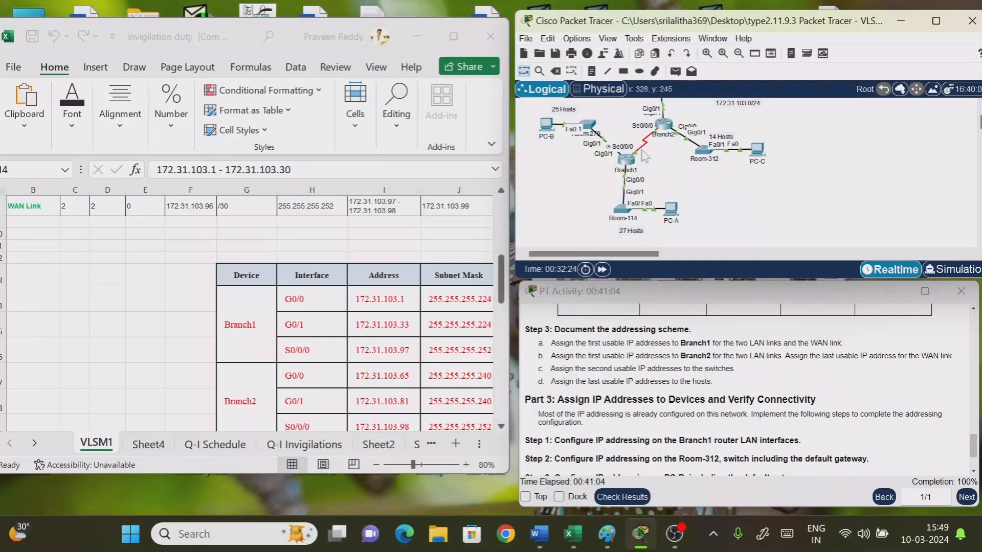
Step: Turn off the preference that always shows port labels in the logical workspace
{"action": "left_click", "coordinate": [576, 39]}
{"action": "left_click", "coordinate": [587, 56]}
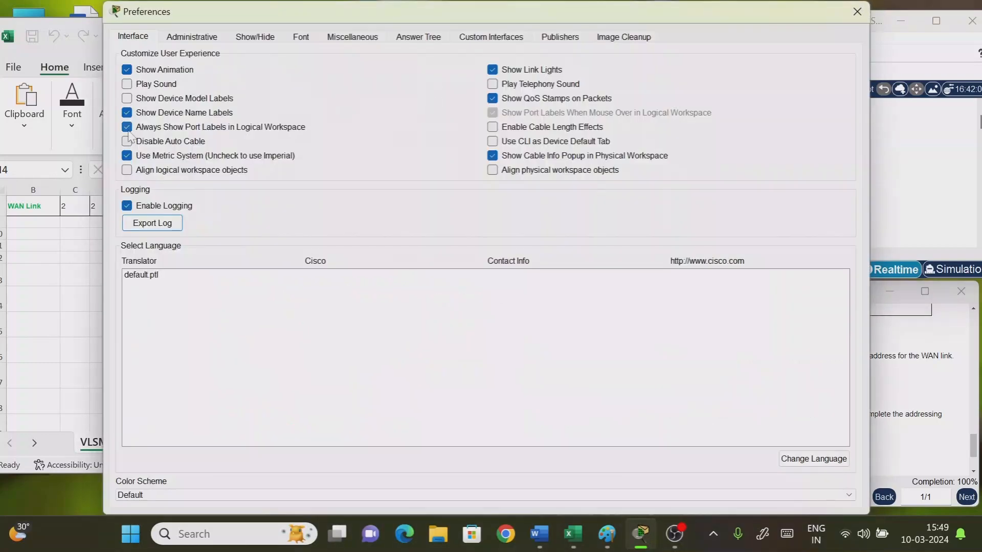
{"action": "left_click", "coordinate": [127, 128]}
{"action": "left_click", "coordinate": [858, 12]}
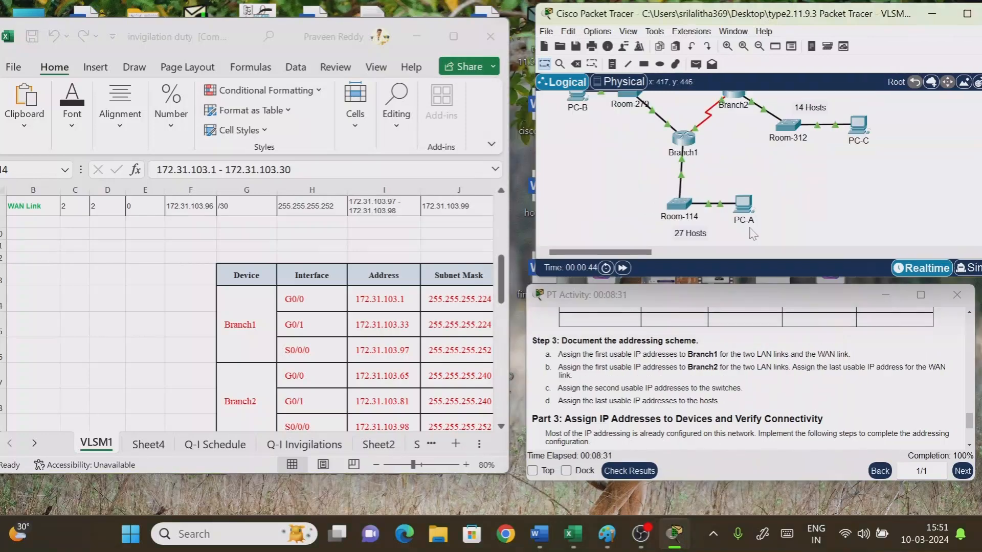
Step: Inspect the port labels on Branch1's links and match them to its G0/0 and G0/1 rows in the Excel addressing table
{"action": "mouse_move", "coordinate": [685, 168]}
{"action": "mouse_move", "coordinate": [697, 132]}
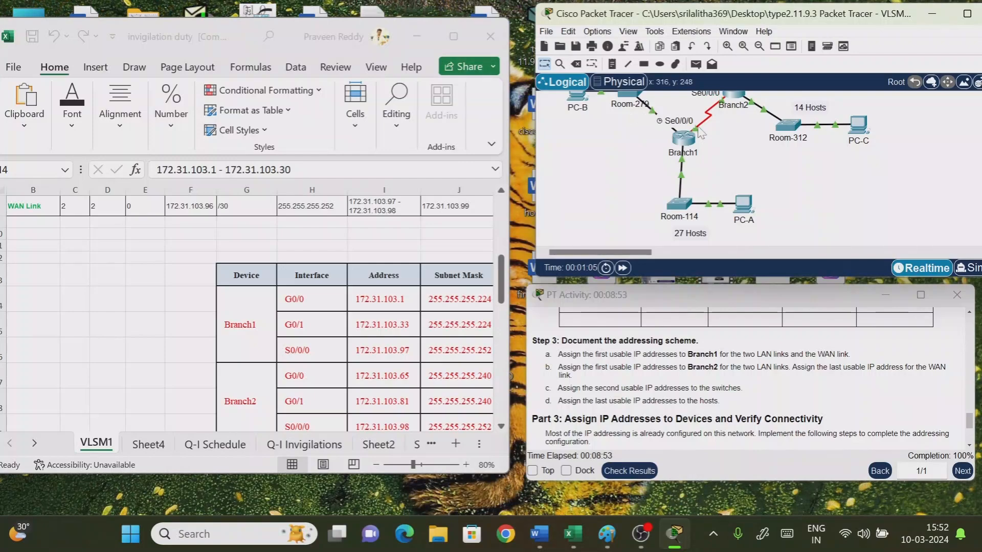
{"action": "left_click", "coordinate": [288, 303]}
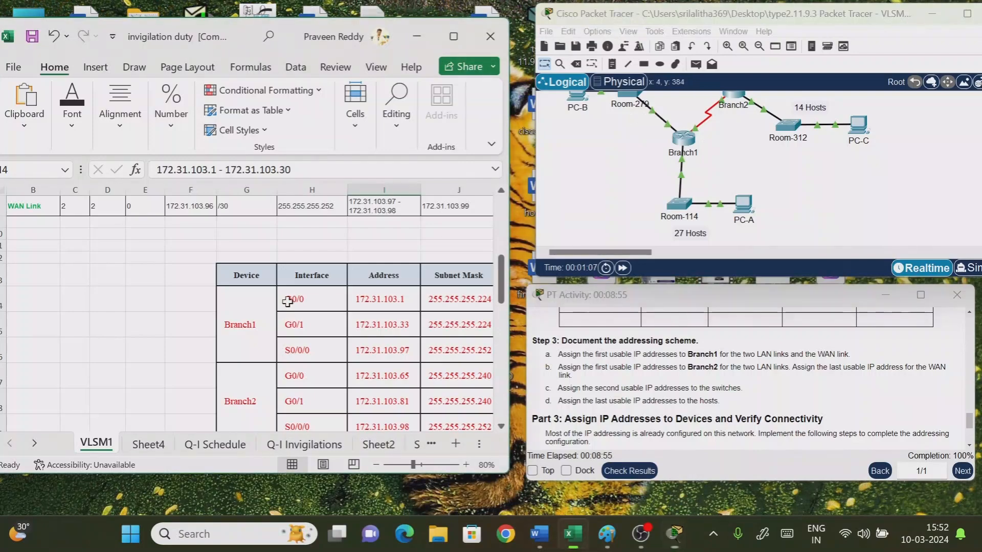
{"action": "left_click", "coordinate": [292, 328]}
{"action": "left_click", "coordinate": [294, 295]}
{"action": "left_click", "coordinate": [290, 330]}
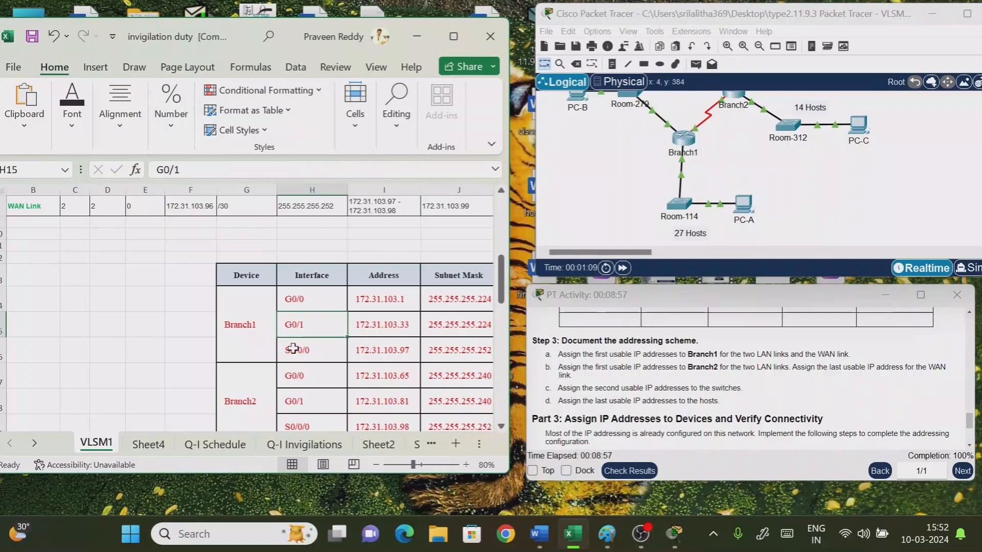
{"action": "left_click", "coordinate": [305, 300]}
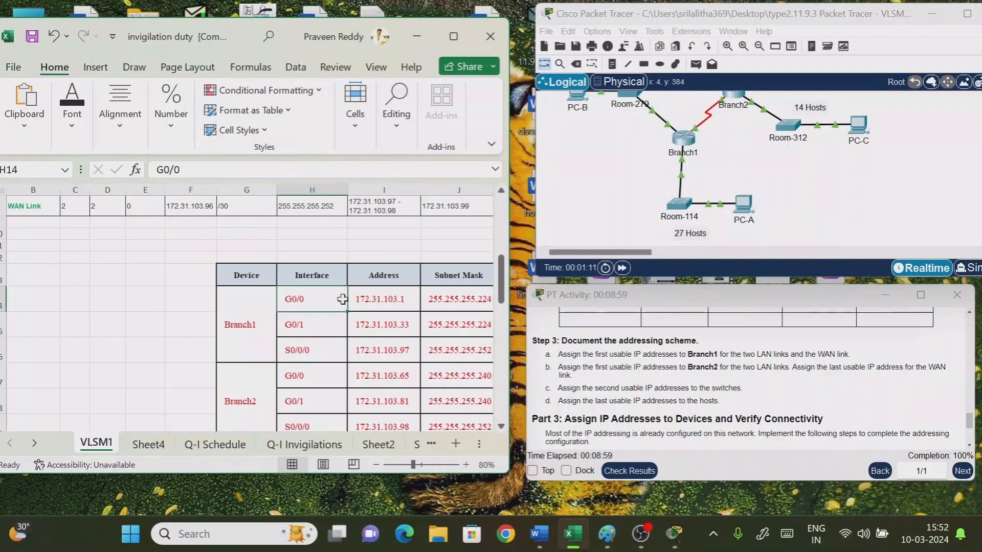
Step: Highlight the first usable IP addresses instruction and compare PC-A LAN-114's usable range with Branch1's G0/0 address in the Excel table
{"action": "left_click", "coordinate": [720, 175]}
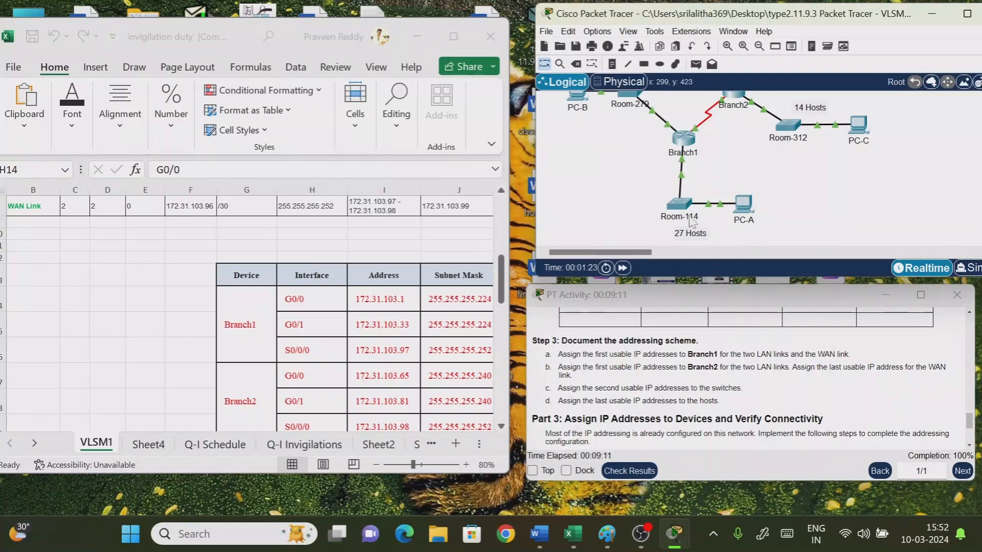
{"action": "left_click_drag", "start_coordinate": [590, 354], "coordinate": [682, 364]}
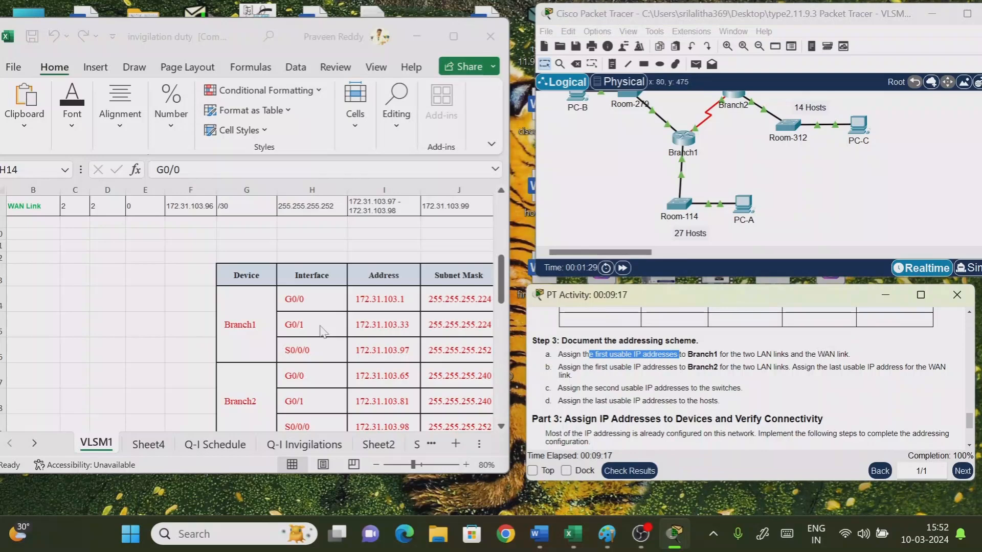
{"action": "scroll", "coordinate": [322, 331], "scroll_direction": "up", "scroll_amount": 2}
{"action": "left_click", "coordinate": [35, 254]}
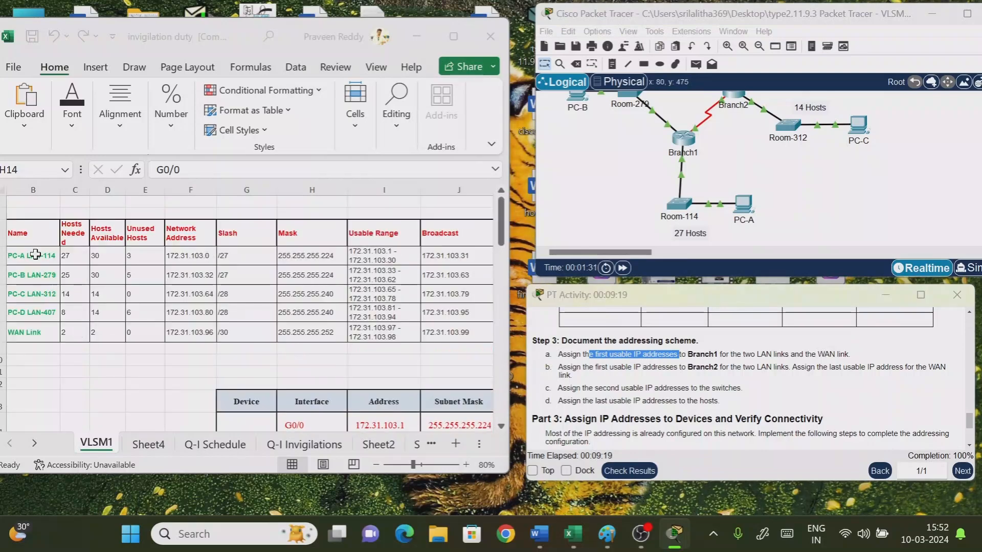
{"action": "left_click", "coordinate": [402, 256]}
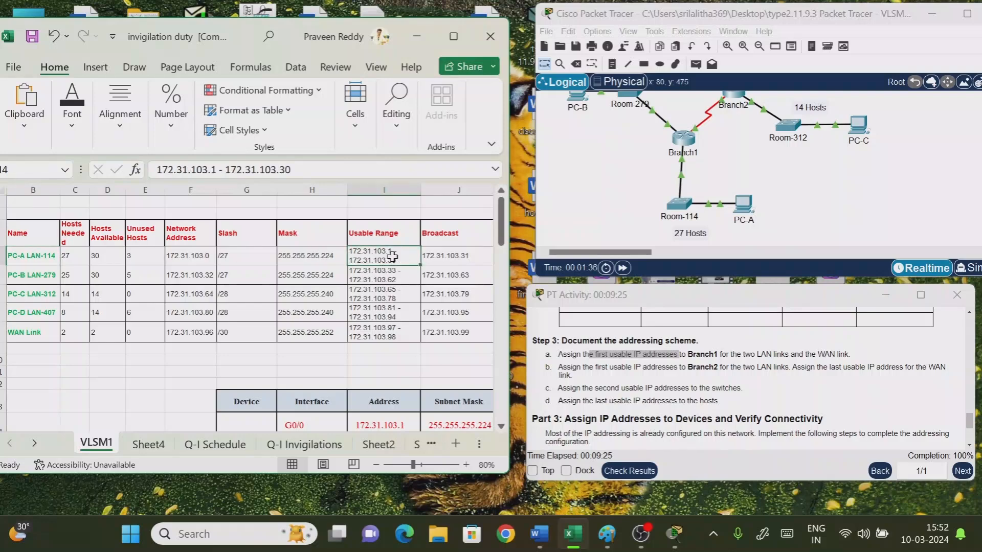
{"action": "scroll", "coordinate": [387, 256], "scroll_direction": "down", "scroll_amount": 2}
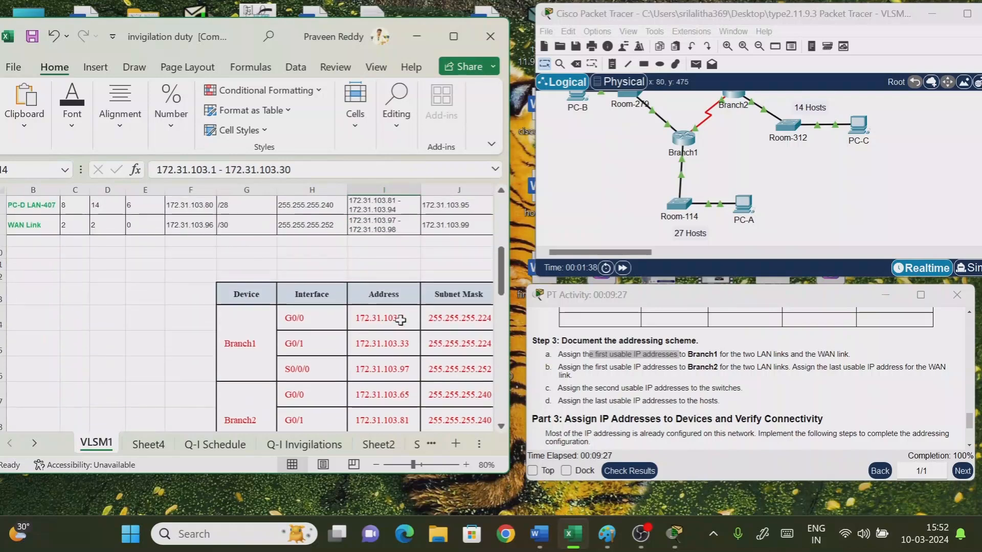
{"action": "left_click", "coordinate": [399, 320]}
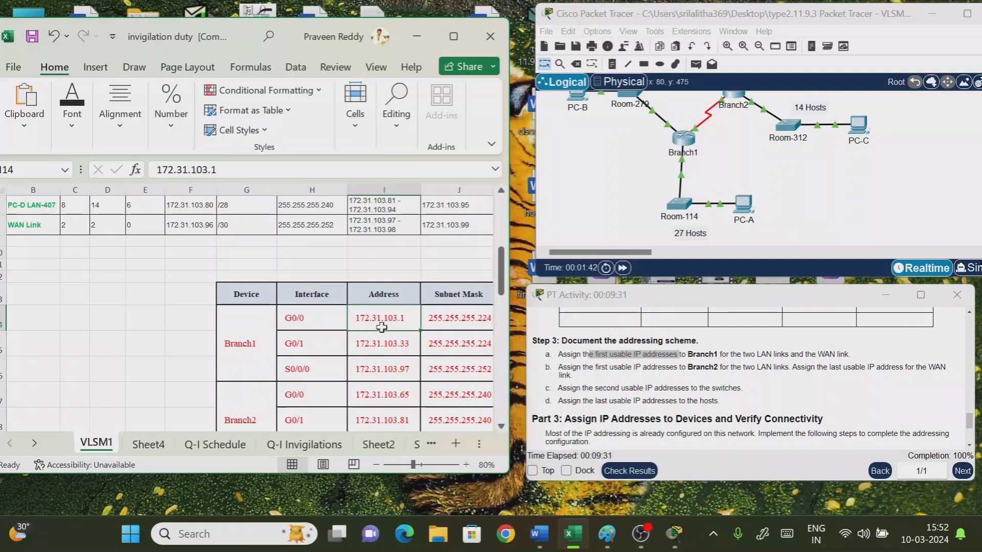
Step: Compare PC-A LAN-114's mask with the subnet mask listed for Branch1's G0/0 interface
{"action": "scroll", "coordinate": [361, 308], "scroll_direction": "up", "scroll_amount": 2}
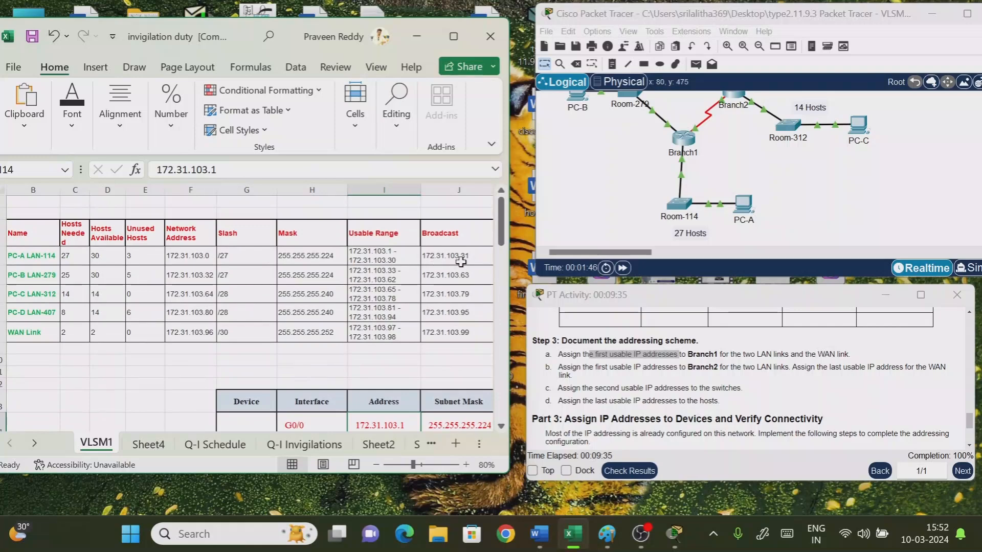
{"action": "left_click", "coordinate": [314, 262]}
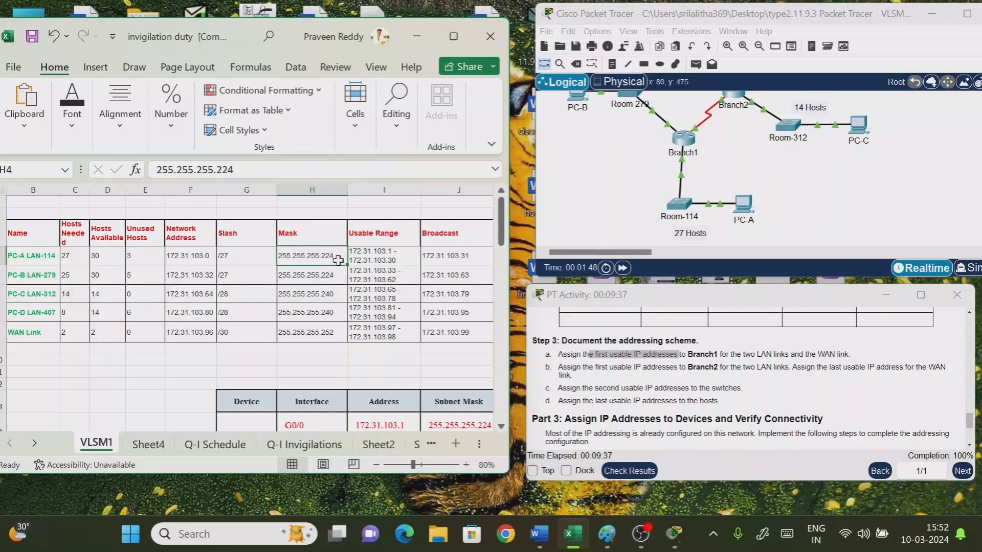
{"action": "scroll", "coordinate": [338, 260], "scroll_direction": "down", "scroll_amount": 2}
{"action": "left_click", "coordinate": [469, 316]}
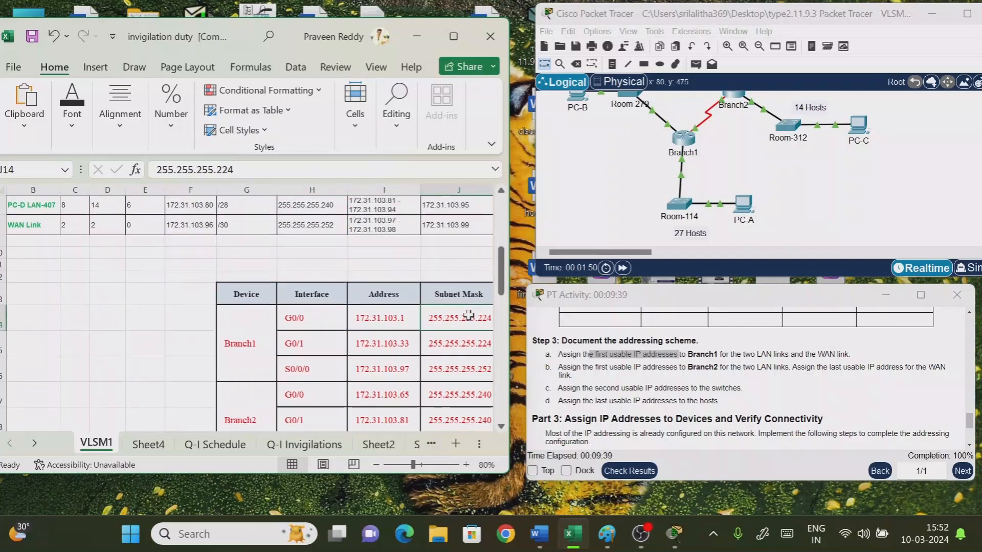
Step: Locate Branch1's G0/1 row and its link towards Room-279 in the topology, and highlight the instruction on Branch1's first usable addresses
{"action": "left_click", "coordinate": [308, 344]}
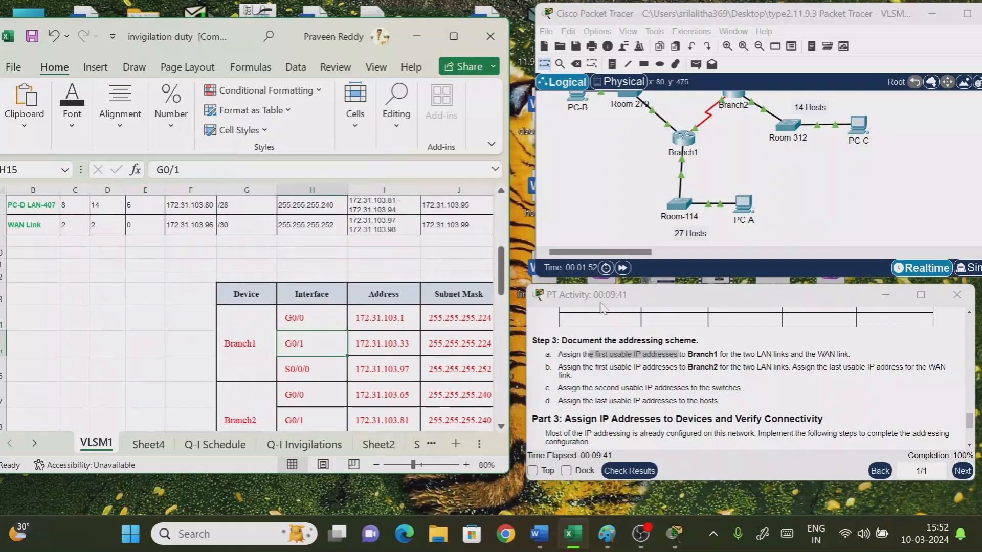
{"action": "scroll", "coordinate": [706, 220], "scroll_direction": "up", "scroll_amount": 1}
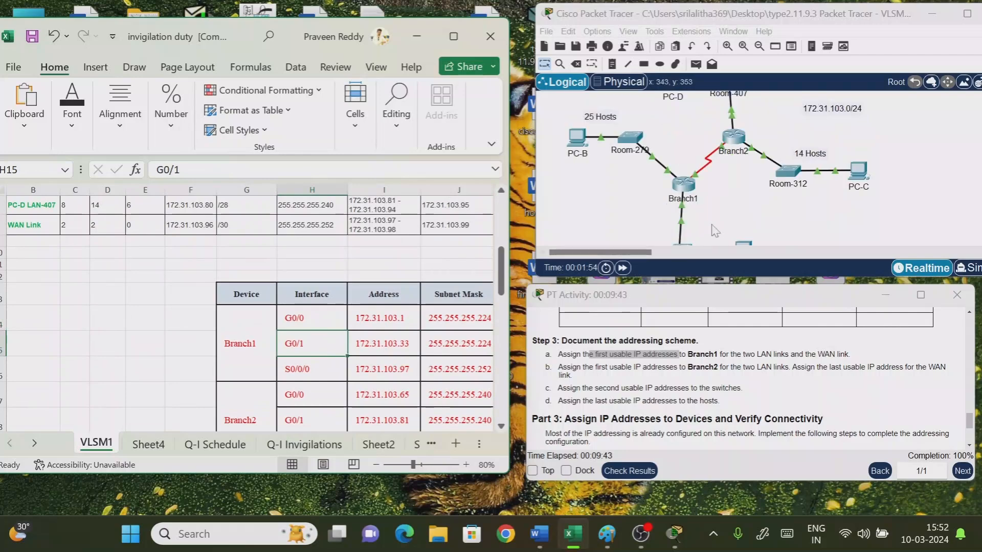
{"action": "scroll", "coordinate": [715, 219], "scroll_direction": "down", "scroll_amount": 1}
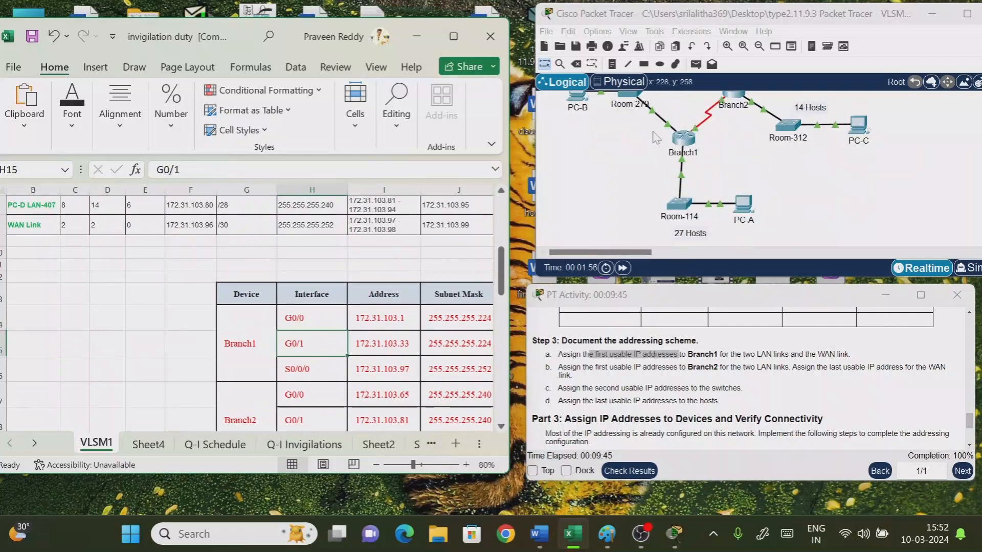
{"action": "left_click", "coordinate": [634, 153]}
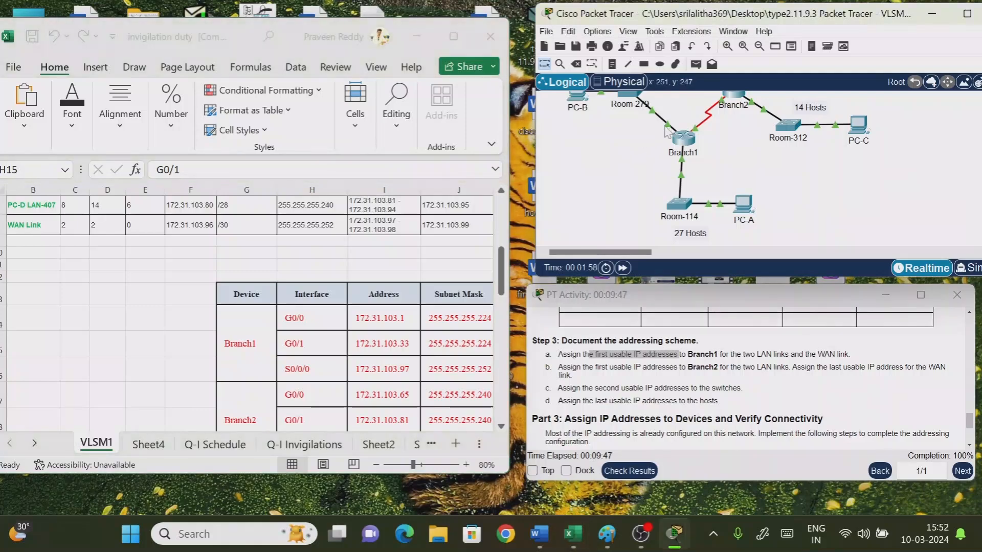
{"action": "mouse_move", "coordinate": [666, 132]}
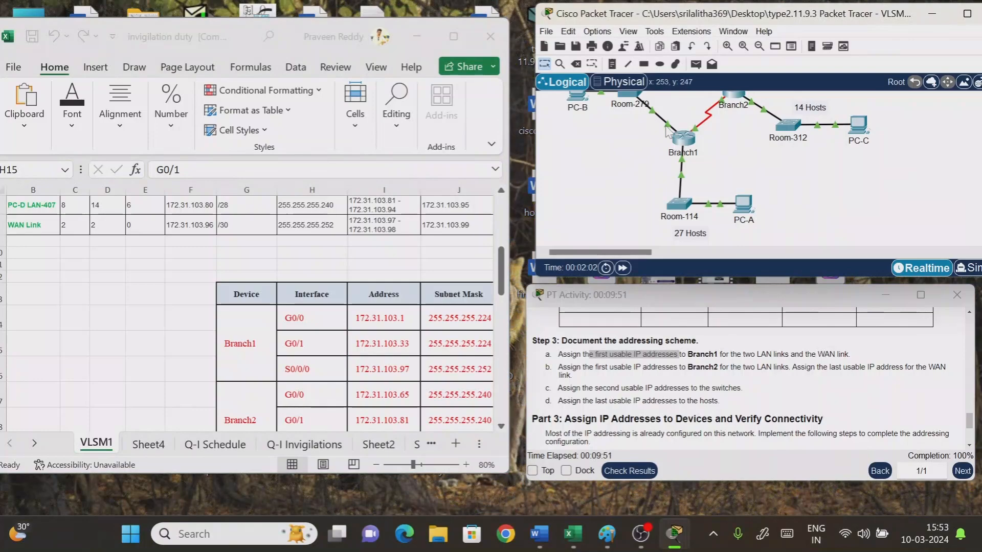
{"action": "scroll", "coordinate": [666, 131], "scroll_direction": "up", "scroll_amount": 3}
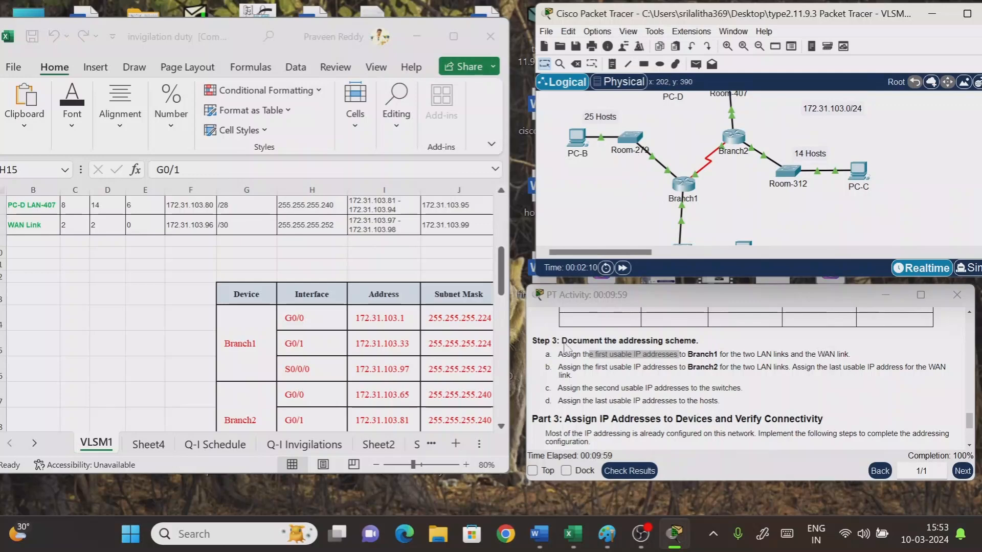
{"action": "left_click_drag", "start_coordinate": [572, 354], "coordinate": [722, 354]}
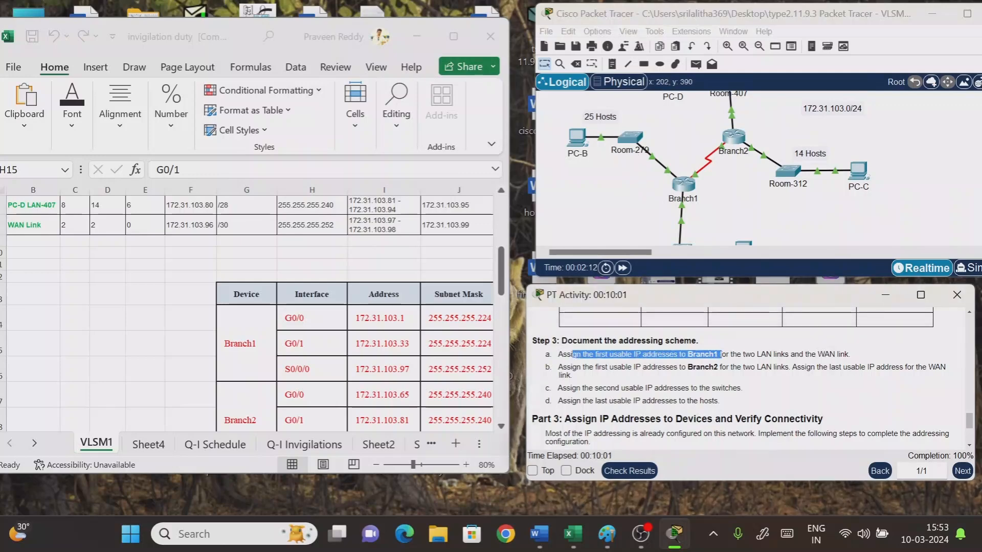
Step: Compare PC-B LAN-279's usable range in the Excel subnet table with the address listed for Branch1's G0/1 interface
{"action": "left_click", "coordinate": [723, 355]}
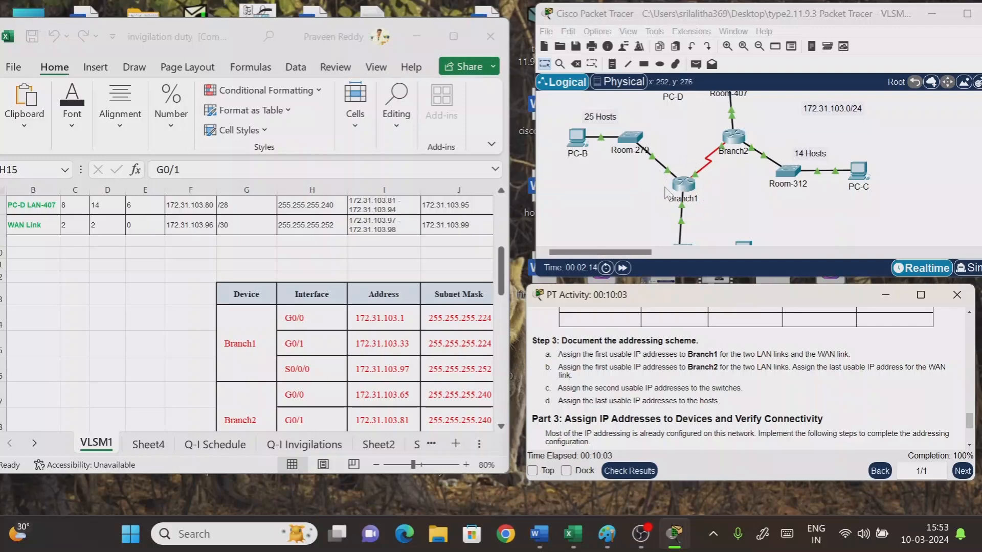
{"action": "scroll", "coordinate": [97, 311], "scroll_direction": "up", "scroll_amount": 2}
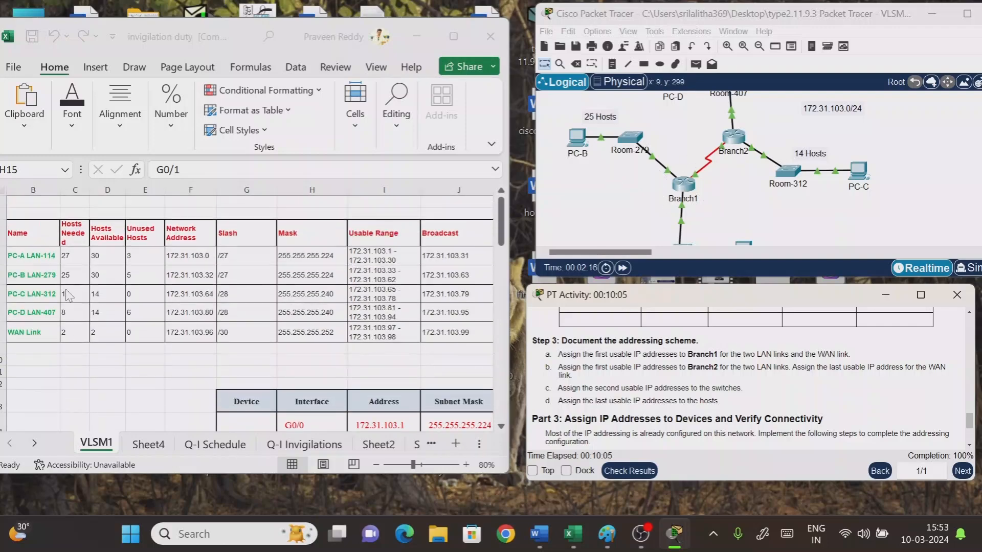
{"action": "left_click", "coordinate": [46, 270]}
{"action": "left_click", "coordinate": [41, 275]}
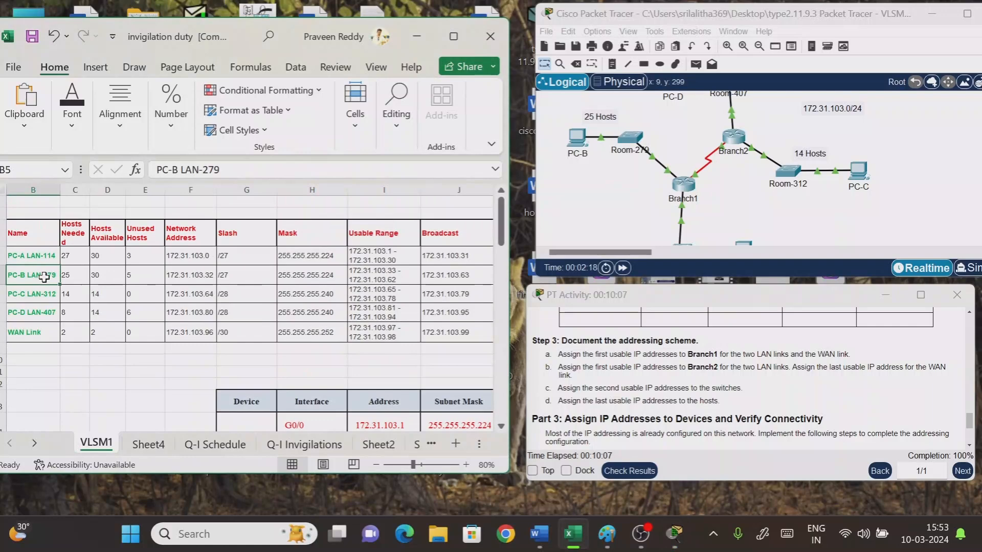
{"action": "left_click", "coordinate": [385, 277]}
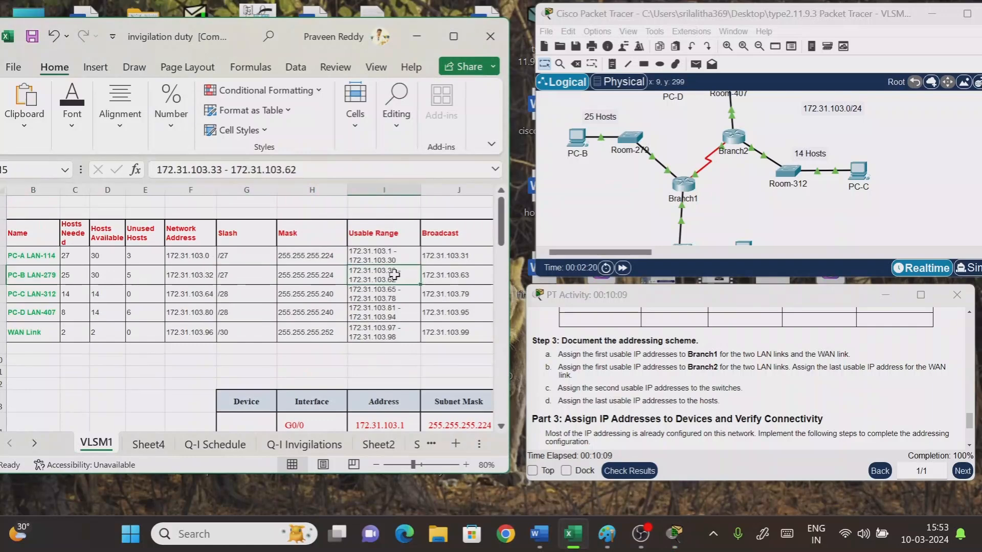
{"action": "scroll", "coordinate": [340, 377], "scroll_direction": "down", "scroll_amount": 2}
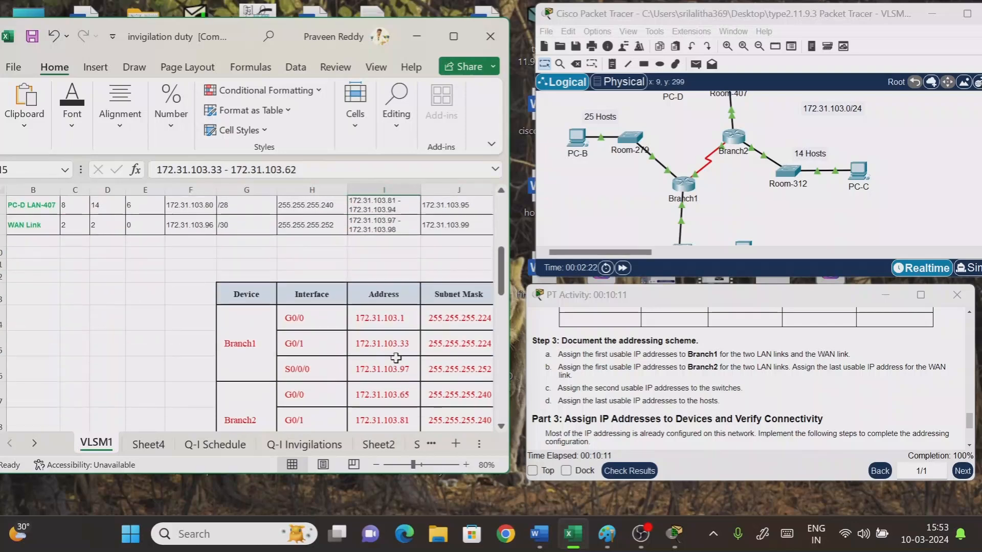
{"action": "left_click", "coordinate": [395, 345]}
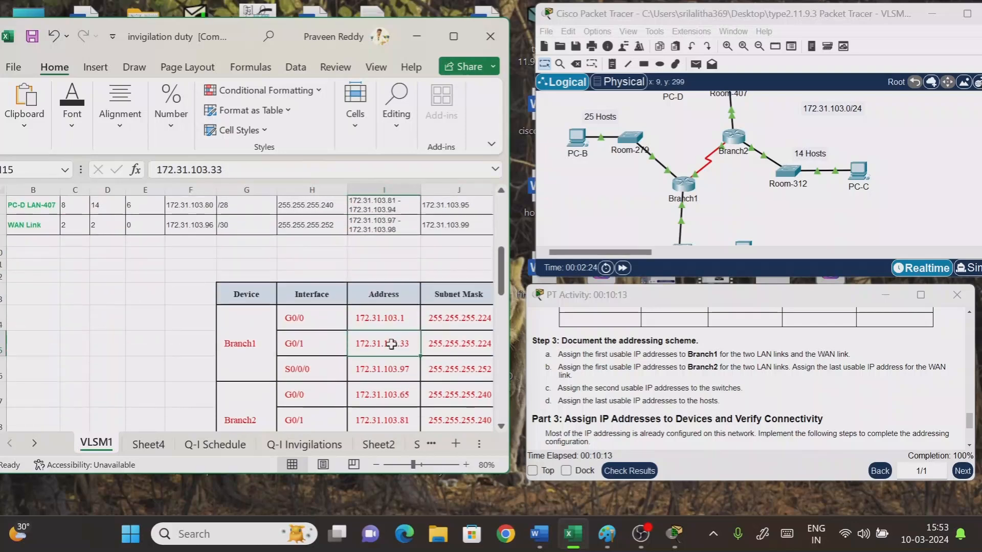
{"action": "scroll", "coordinate": [392, 344], "scroll_direction": "up", "scroll_amount": 2}
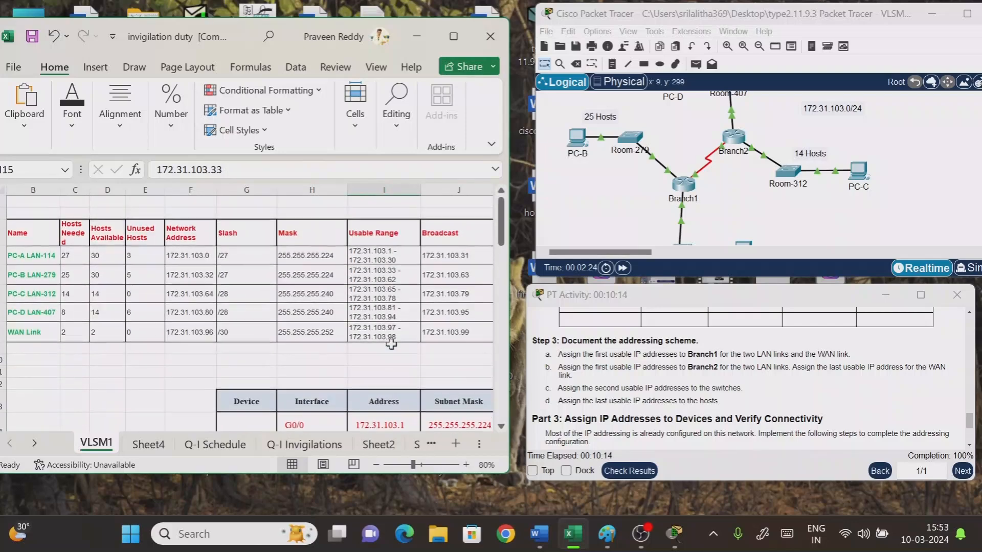
{"action": "left_click", "coordinate": [376, 275]}
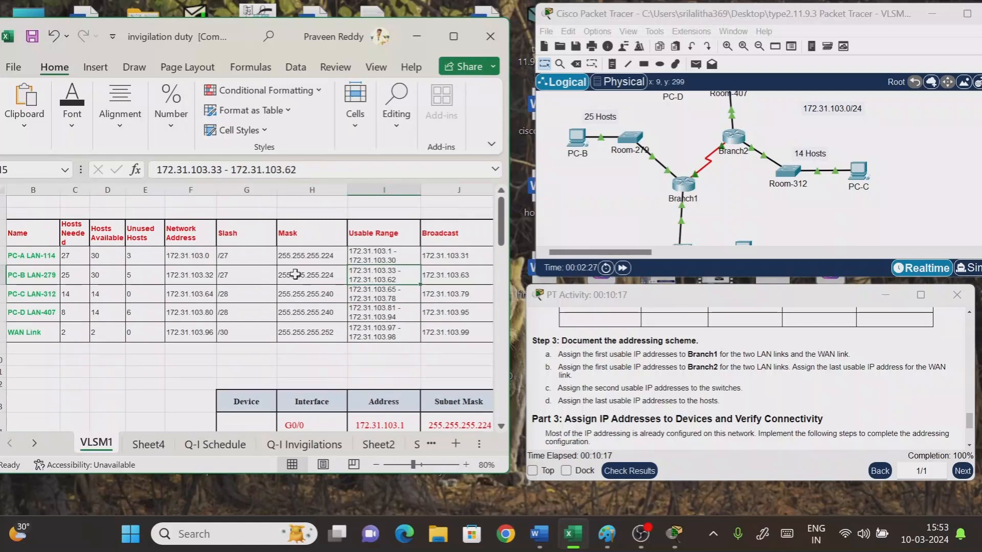
Step: Compare the PC-B LAN-279 subnet mask with the mask documented for Branch1 interface G0/1
{"action": "left_click", "coordinate": [296, 275]}
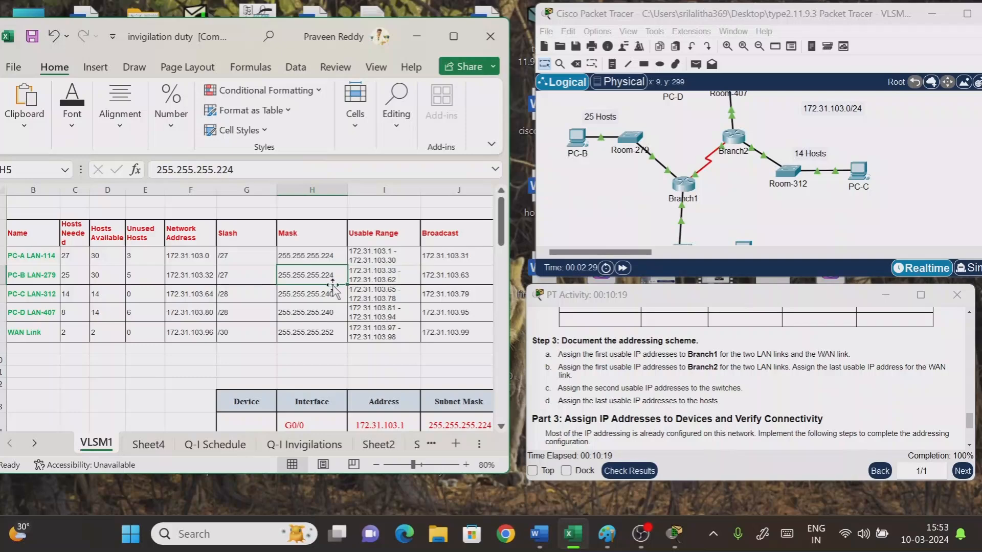
{"action": "scroll", "coordinate": [331, 288], "scroll_direction": "down", "scroll_amount": 2}
{"action": "left_click", "coordinate": [447, 350]}
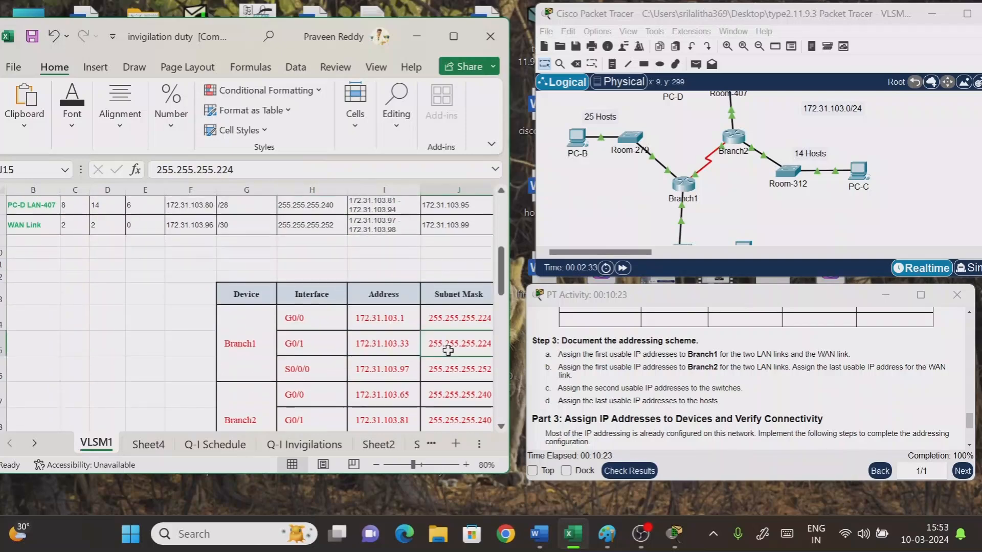
Step: Check Branch1's S0/0/0 entry against the serial link in the topology and the WAN Link row's usable range and mask
{"action": "left_click", "coordinate": [328, 369]}
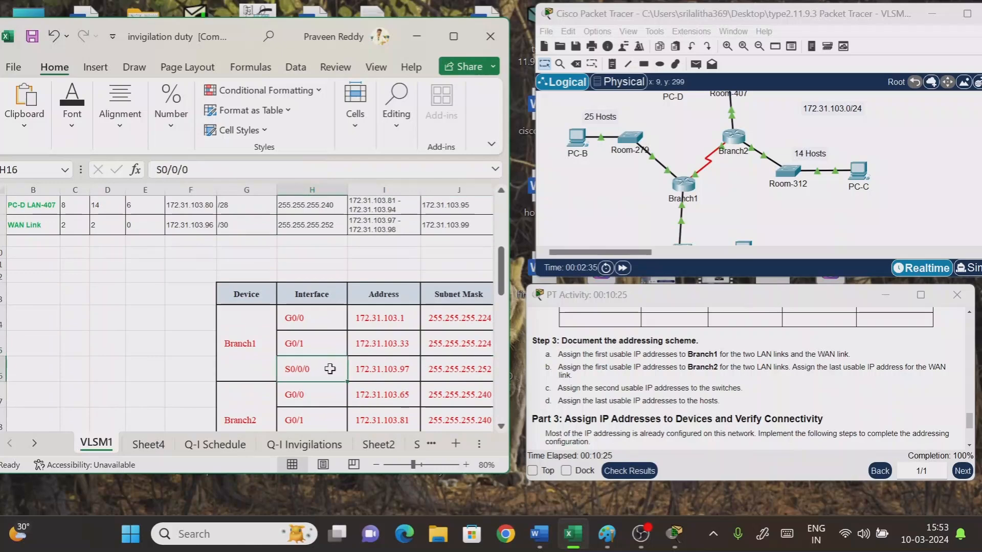
{"action": "scroll", "coordinate": [330, 369], "scroll_direction": "up", "scroll_amount": 2}
{"action": "left_click", "coordinate": [711, 186]}
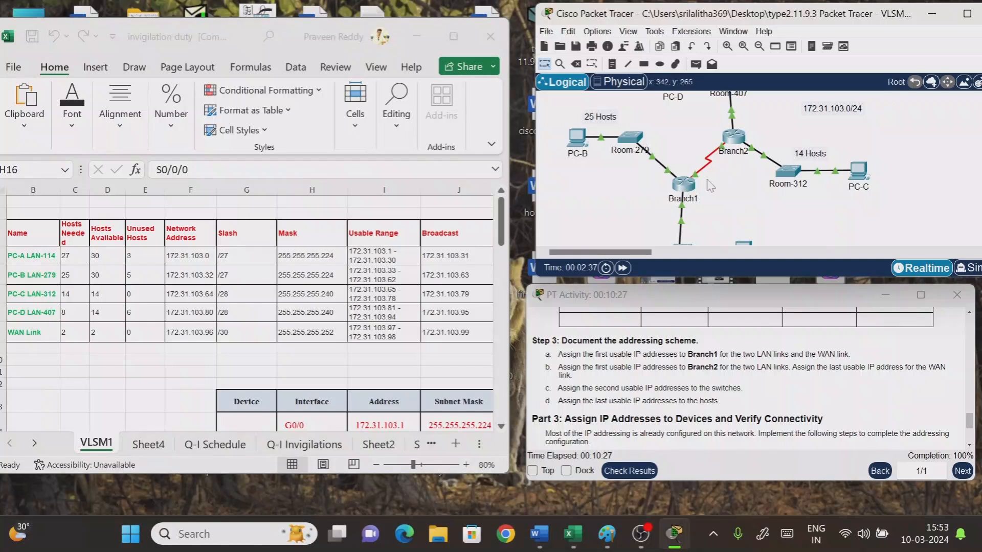
{"action": "mouse_move", "coordinate": [697, 181]}
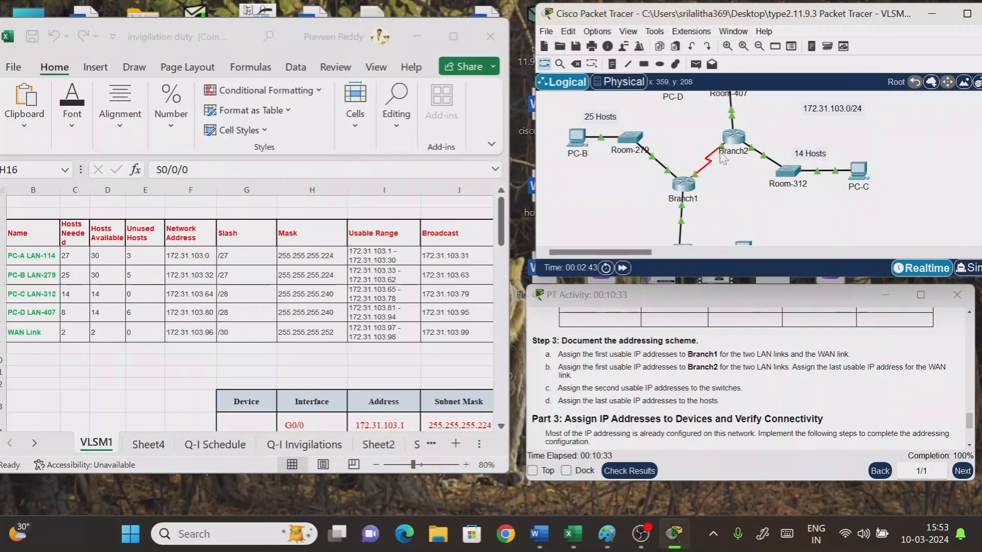
{"action": "left_click", "coordinate": [26, 335]}
{"action": "left_click", "coordinate": [24, 334]}
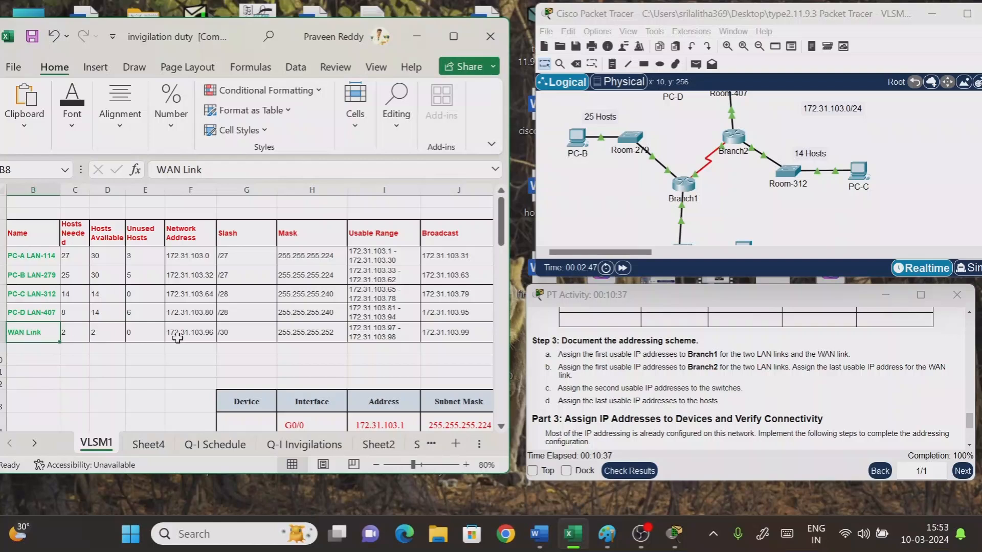
{"action": "left_click", "coordinate": [383, 334]}
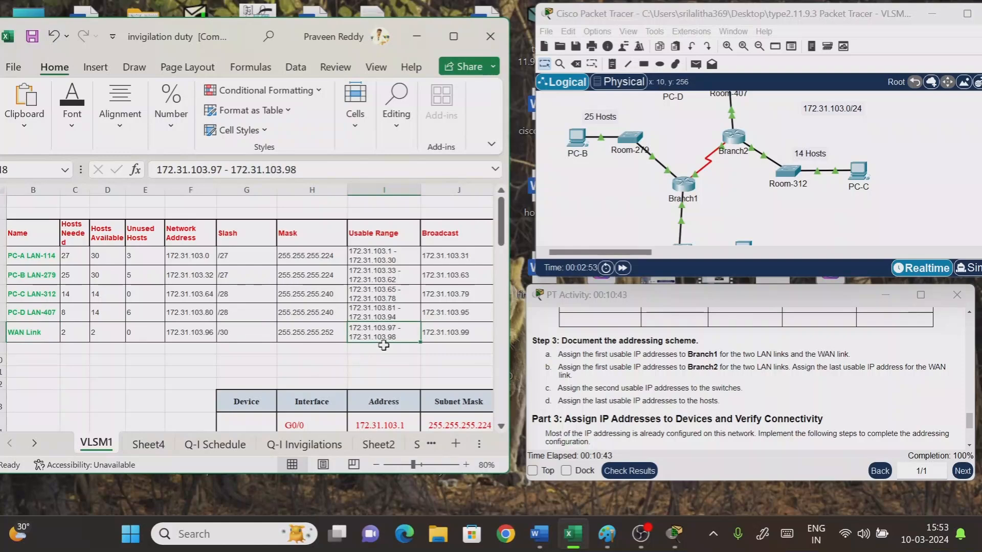
{"action": "scroll", "coordinate": [384, 345], "scroll_direction": "down", "scroll_amount": 2}
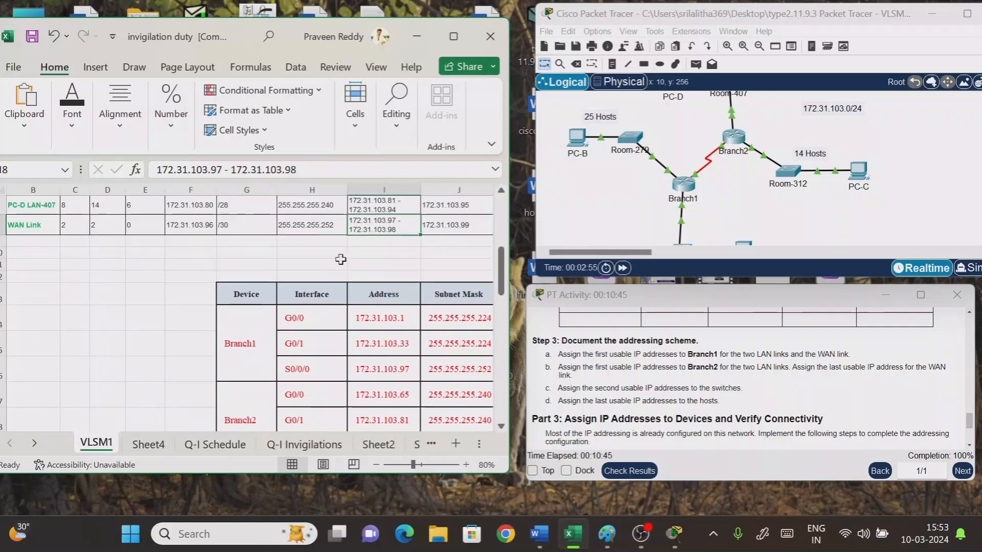
{"action": "left_click", "coordinate": [295, 230]}
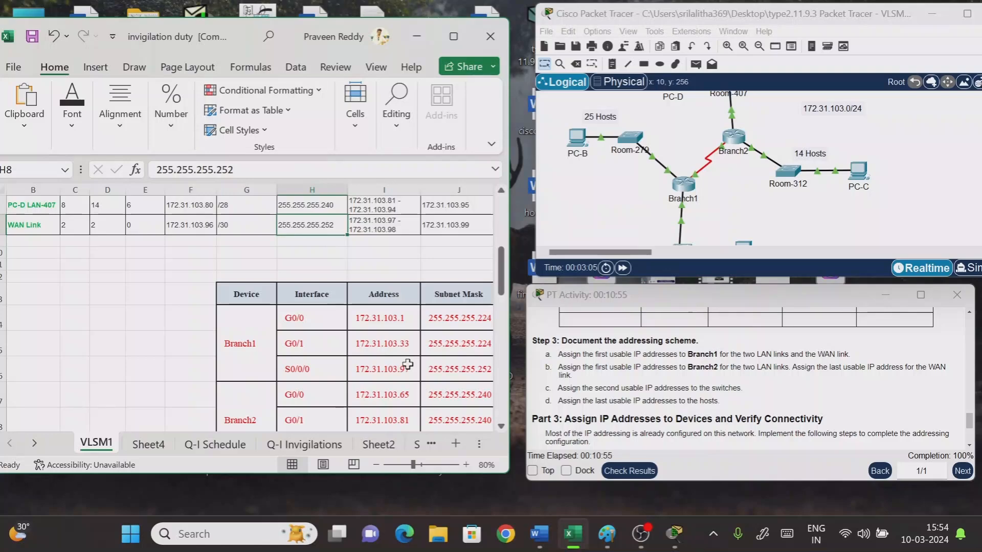
{"action": "scroll", "coordinate": [408, 364], "scroll_direction": "up", "scroll_amount": 2}
{"action": "key", "text": "F2"}
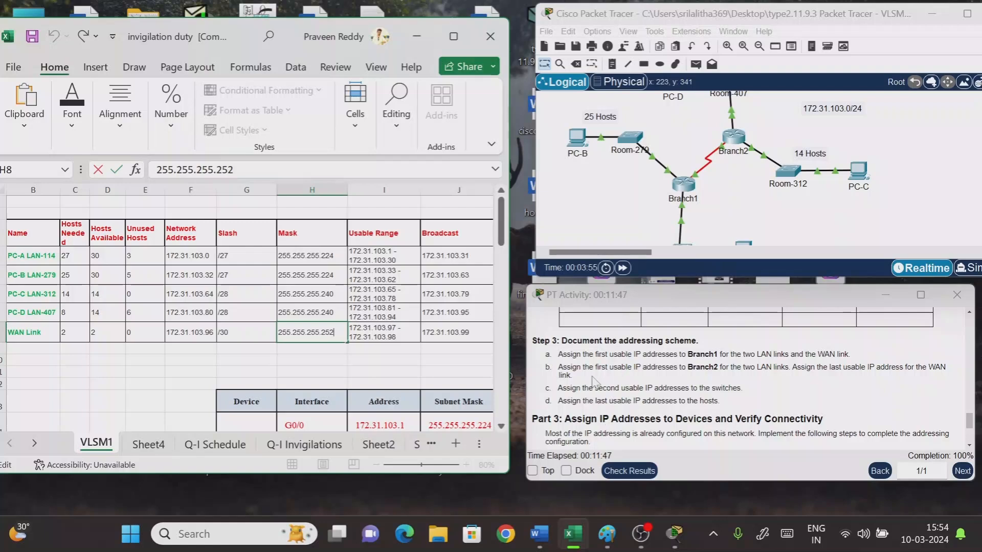
Step: In Packet Tracer, read the instruction on Branch2's two LAN links and examine its LAN connections in the topology
{"action": "left_click_drag", "start_coordinate": [594, 367], "coordinate": [786, 368]}
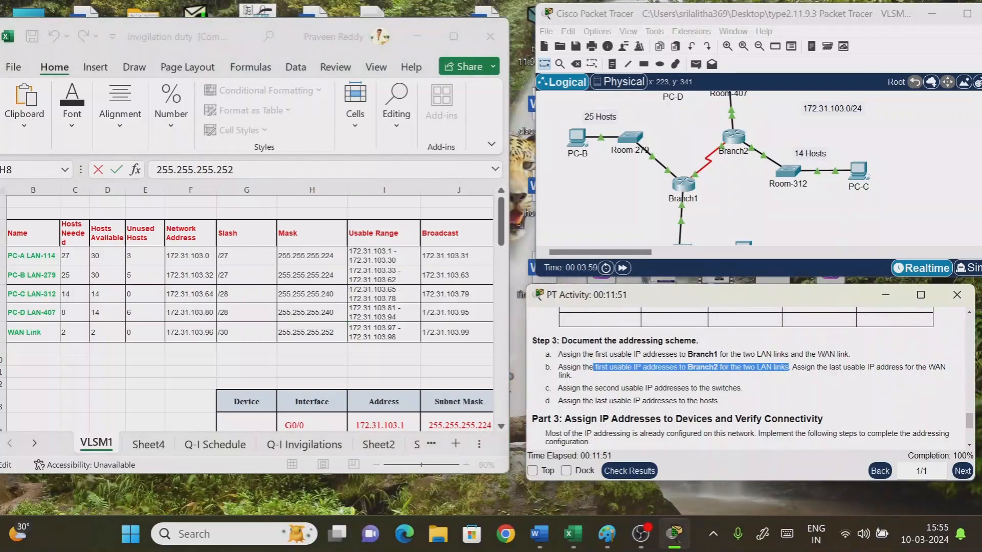
{"action": "scroll", "coordinate": [717, 207], "scroll_direction": "up", "scroll_amount": 2}
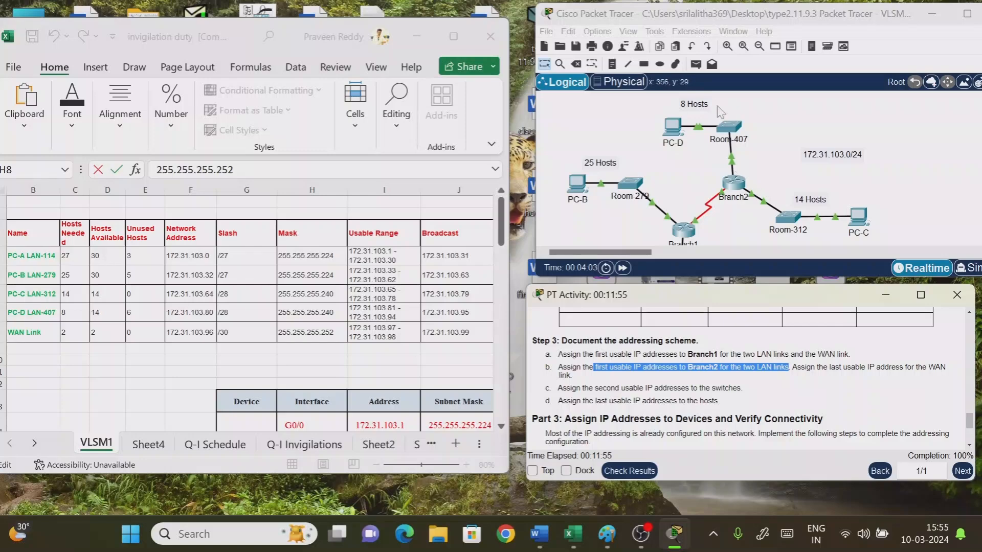
{"action": "left_click", "coordinate": [595, 387]}
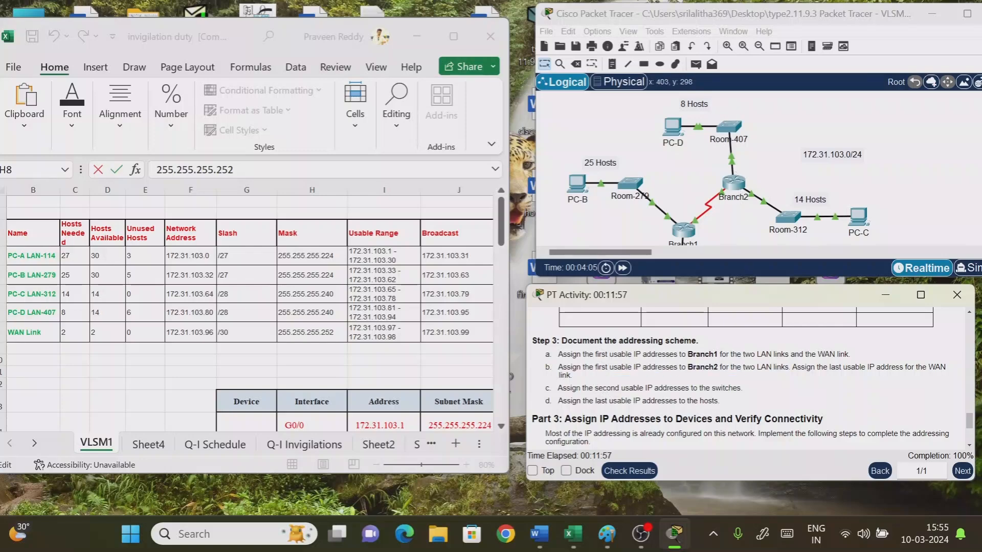
{"action": "left_click_drag", "start_coordinate": [614, 368], "coordinate": [715, 368]}
{"action": "left_click", "coordinate": [714, 367]}
{"action": "left_click", "coordinate": [883, 127]}
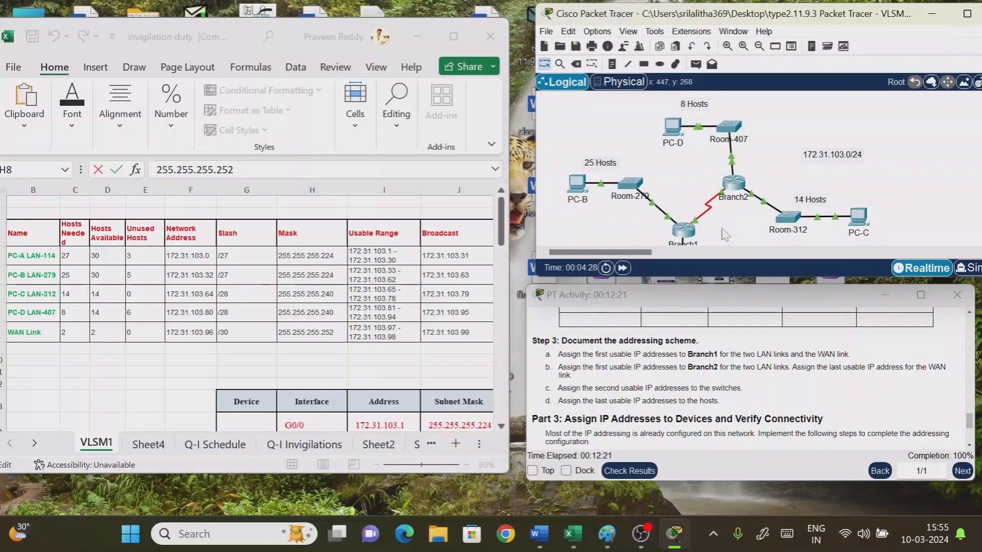
Step: In Excel, compare the PC-C LAN-312 usable range and mask with the Branch2 G0/0 address and mask
{"action": "key", "text": "alt+Tab"}
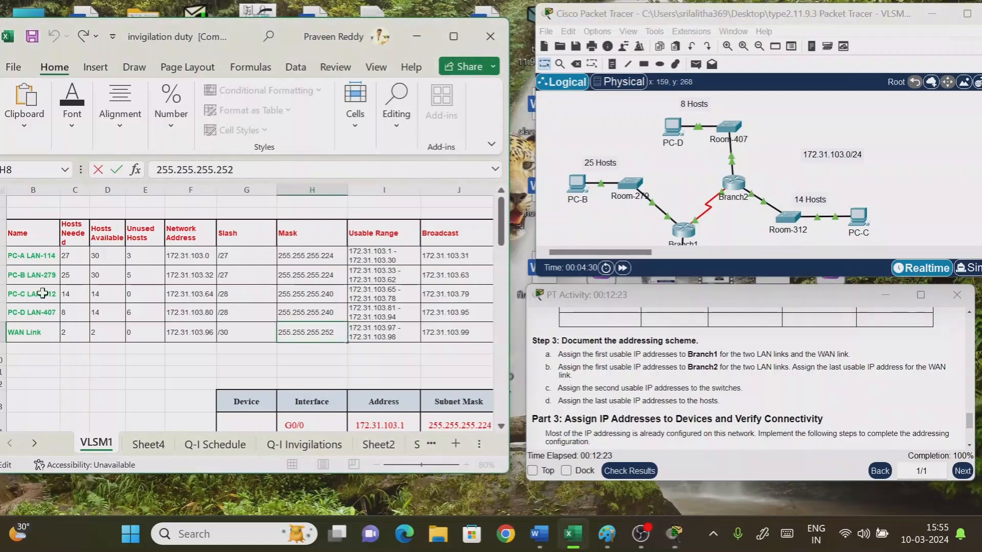
{"action": "left_click", "coordinate": [42, 293]}
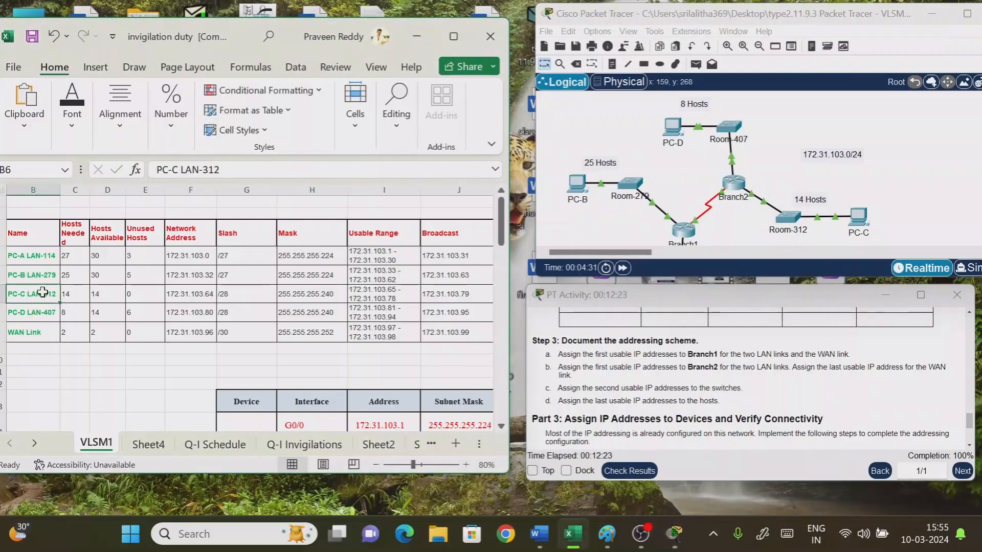
{"action": "left_click", "coordinate": [381, 295]}
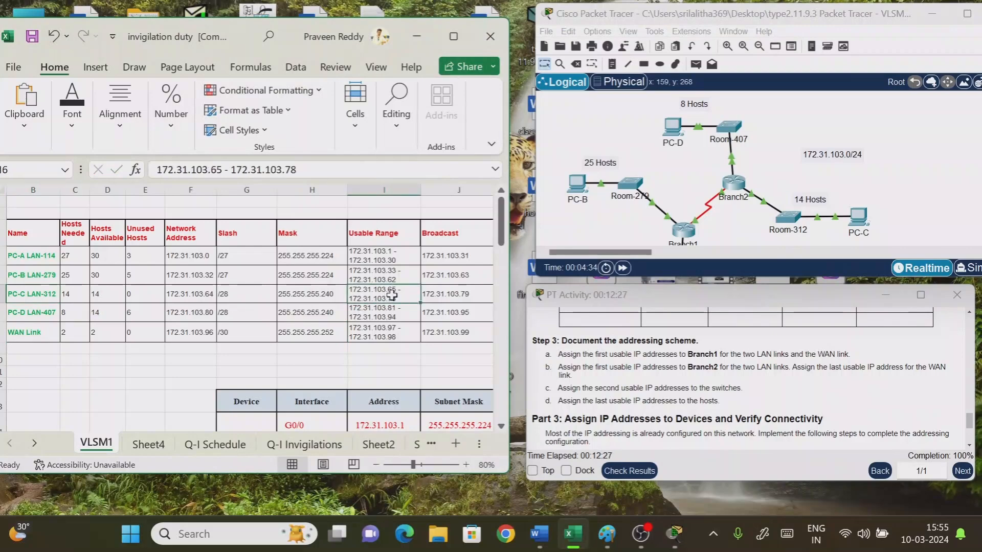
{"action": "scroll", "coordinate": [392, 296], "scroll_direction": "down", "scroll_amount": 5}
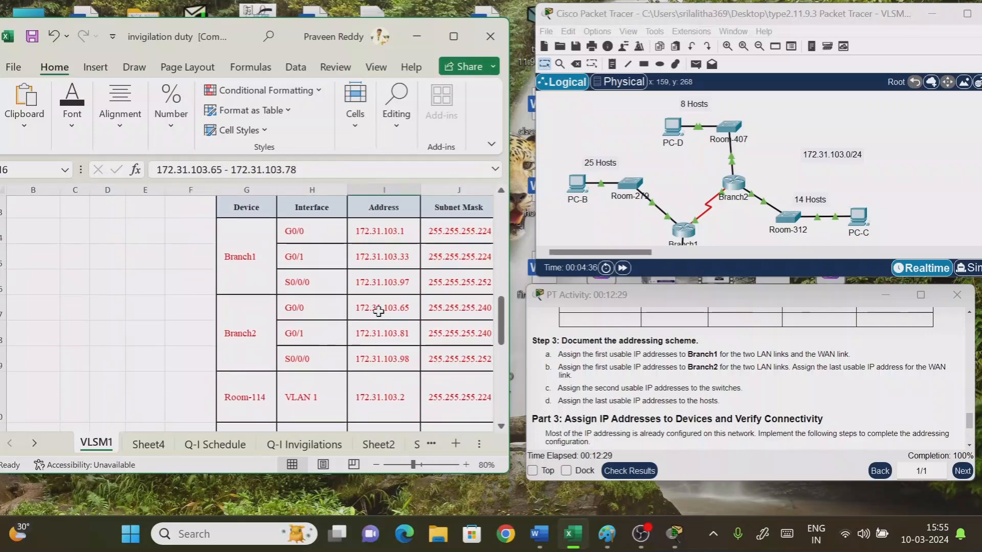
{"action": "left_click", "coordinate": [378, 311]}
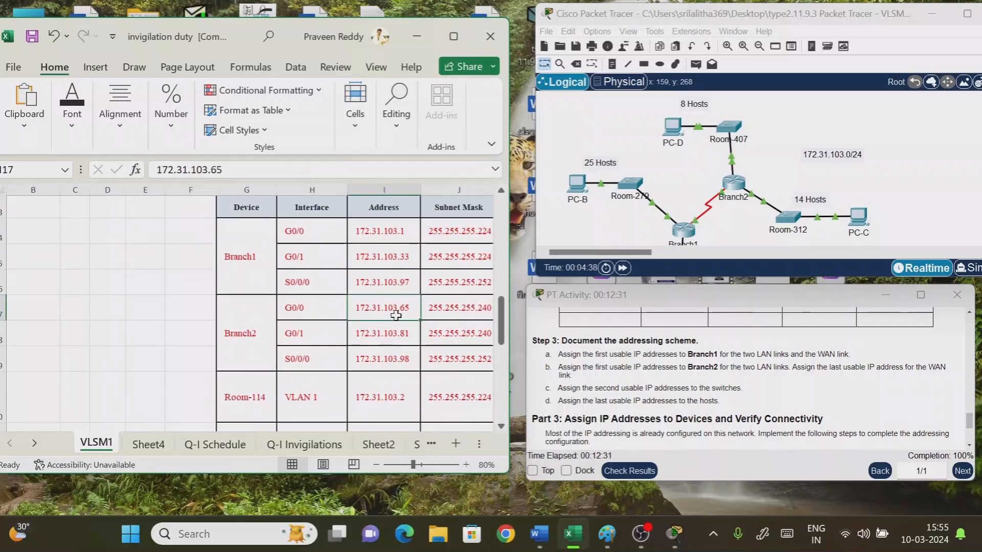
{"action": "scroll", "coordinate": [398, 315], "scroll_direction": "up", "scroll_amount": 5}
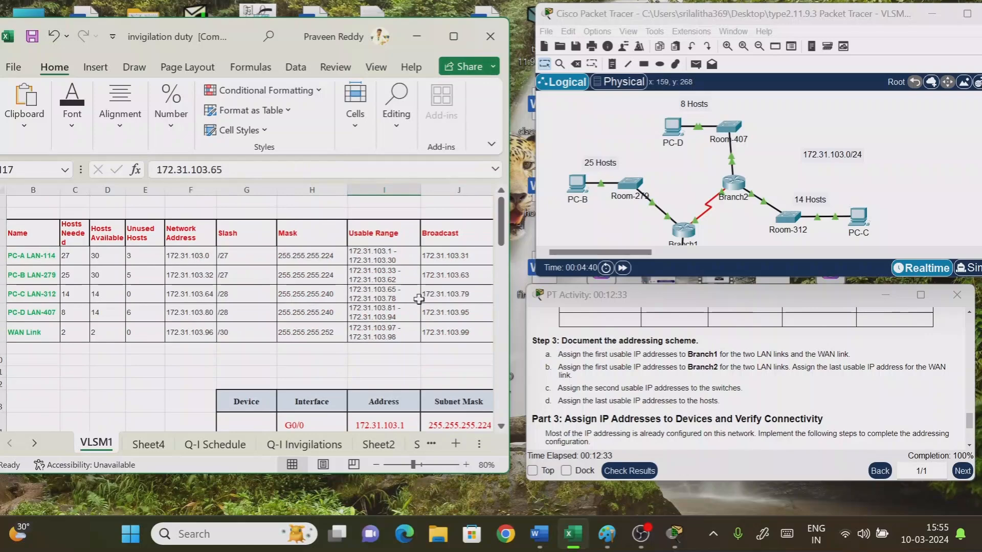
{"action": "left_click", "coordinate": [390, 295]}
{"action": "left_click", "coordinate": [292, 297]}
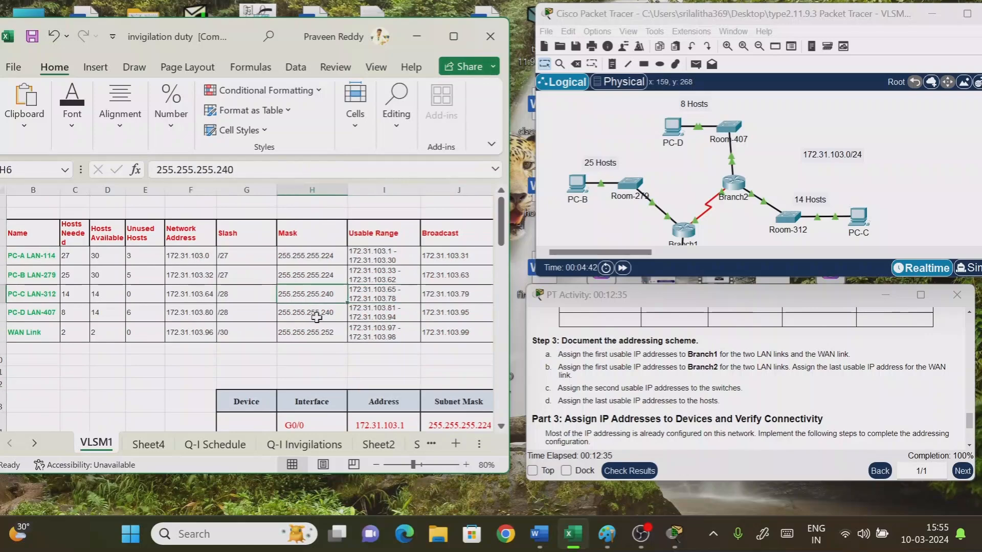
{"action": "scroll", "coordinate": [318, 317], "scroll_direction": "down", "scroll_amount": 5}
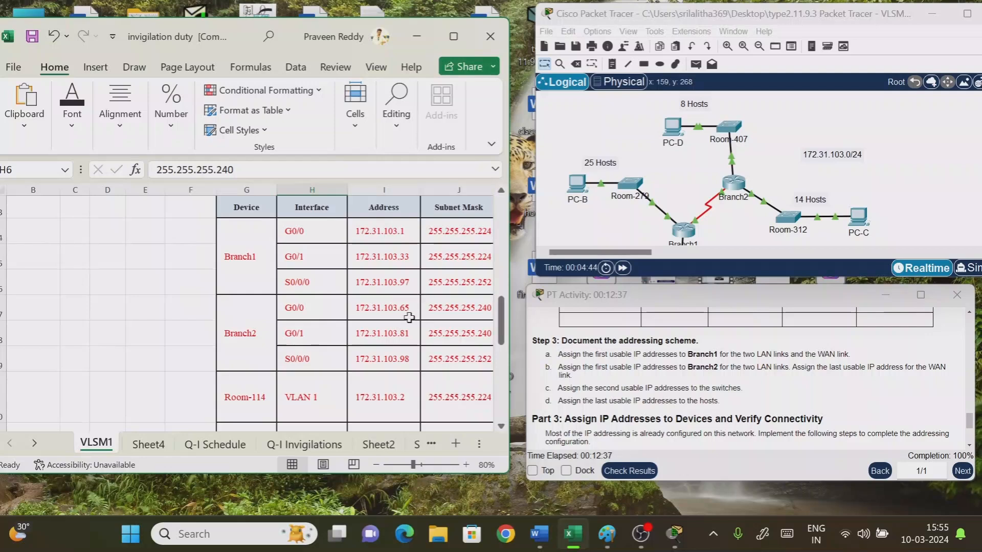
{"action": "left_click", "coordinate": [462, 308]}
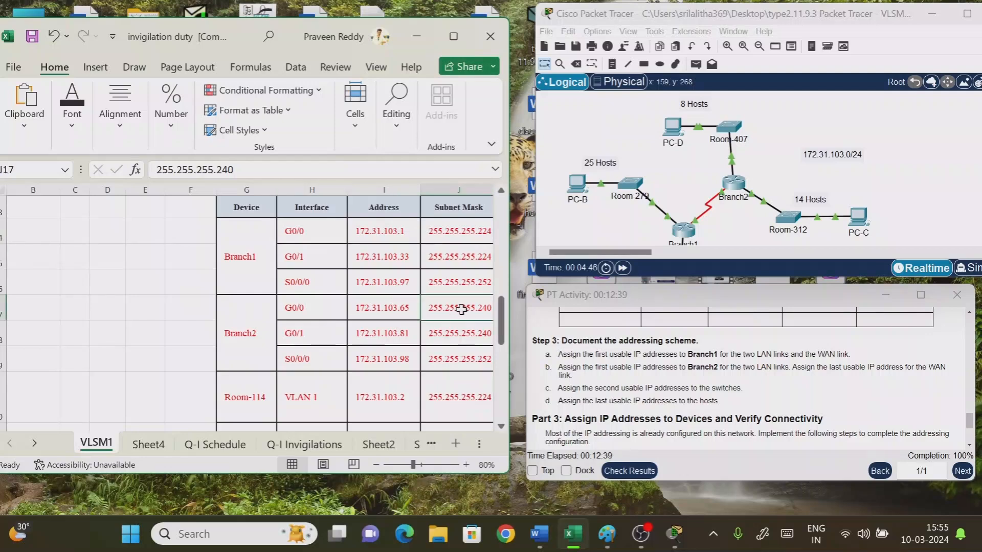
Step: Check Branch2's link to Room-407, then compare the PC-D LAN-407 usable range and mask with the Branch2 G0/1 entry
{"action": "left_click", "coordinate": [752, 163]}
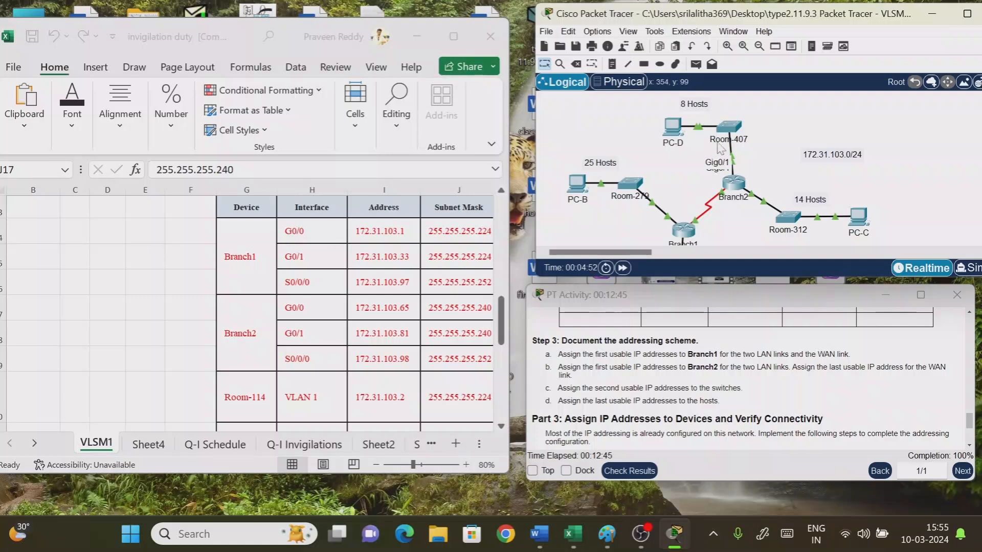
{"action": "scroll", "coordinate": [102, 339], "scroll_direction": "up", "scroll_amount": 3}
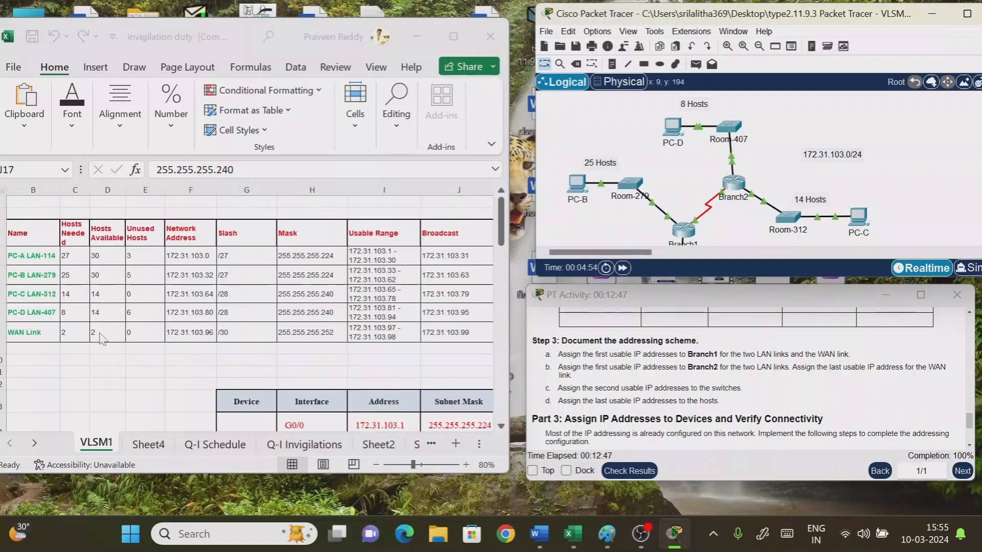
{"action": "left_click", "coordinate": [35, 313]}
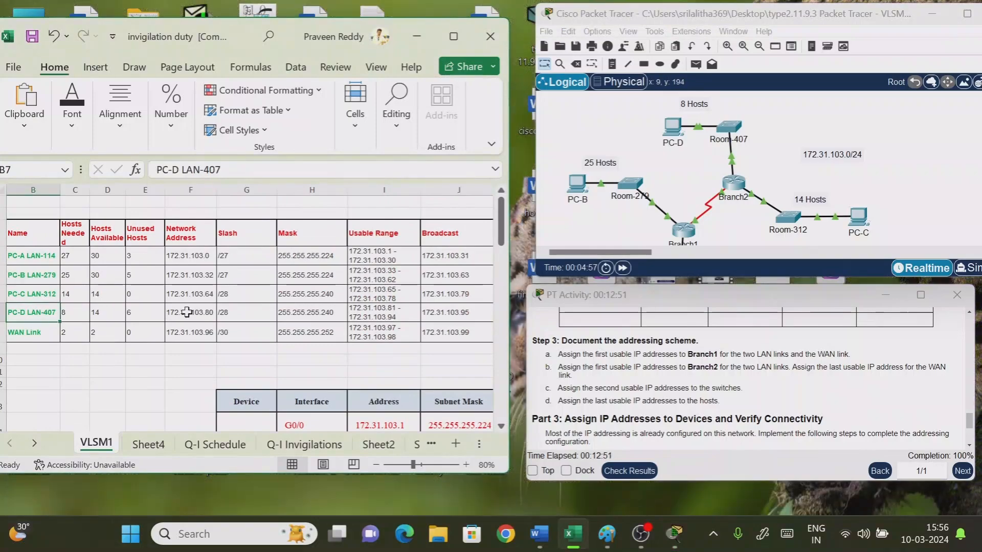
{"action": "left_click", "coordinate": [387, 314]}
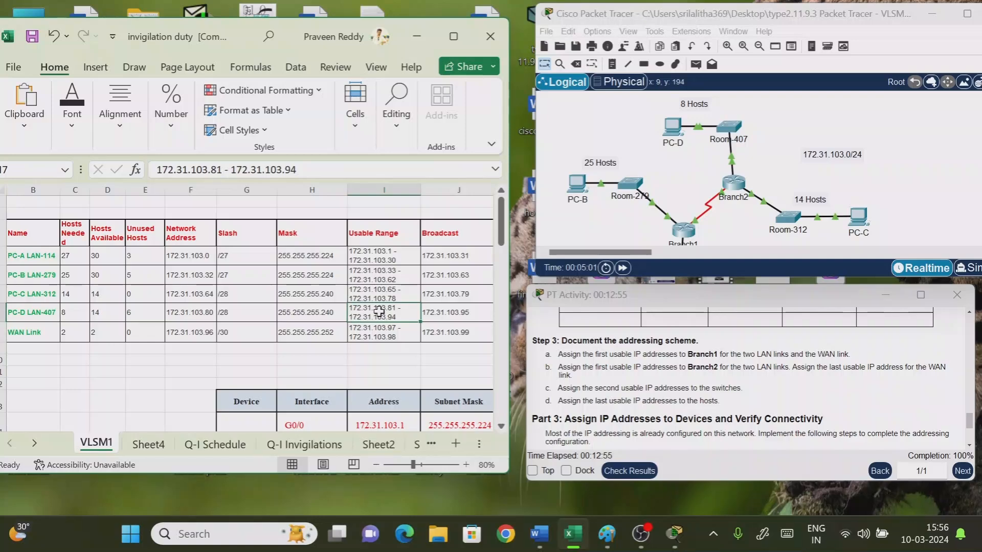
{"action": "scroll", "coordinate": [378, 313], "scroll_direction": "down", "scroll_amount": 3}
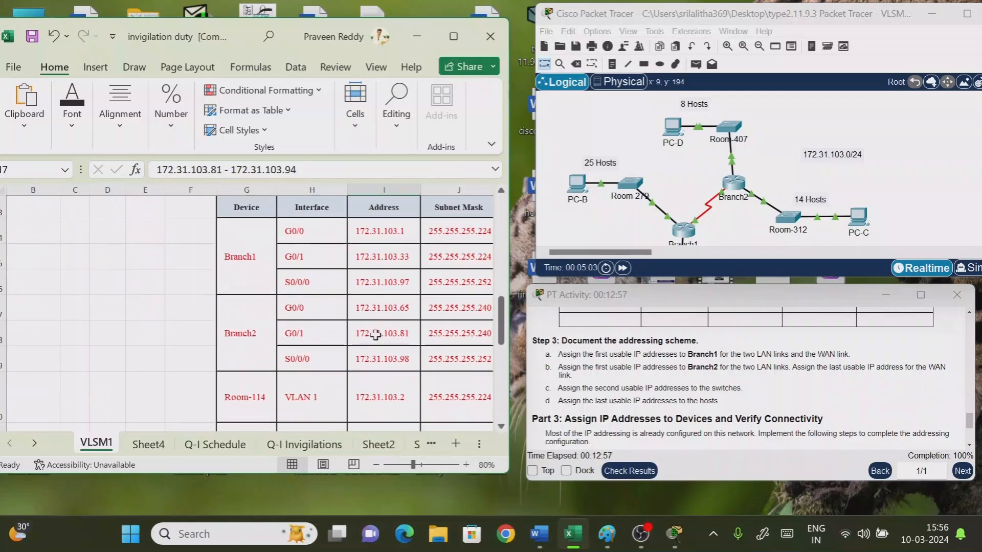
{"action": "left_click", "coordinate": [373, 337]}
{"action": "scroll", "coordinate": [365, 337], "scroll_direction": "up", "scroll_amount": 3}
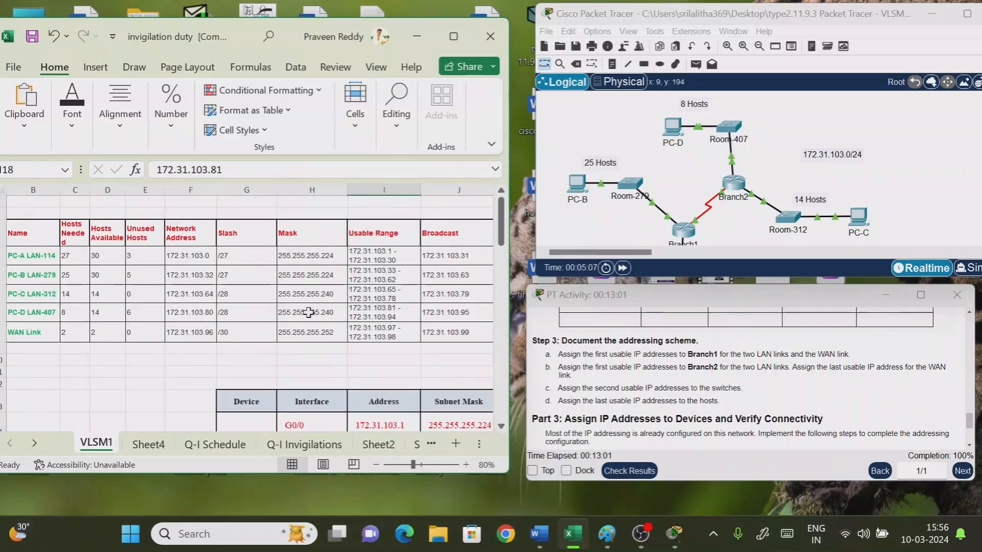
{"action": "scroll", "coordinate": [360, 345], "scroll_direction": "down", "scroll_amount": 3}
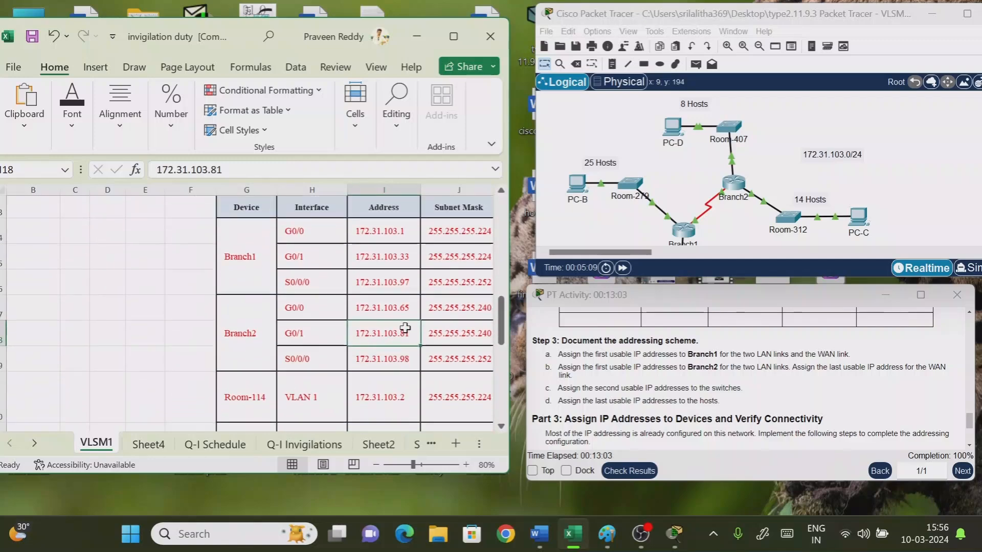
{"action": "left_click", "coordinate": [448, 331]}
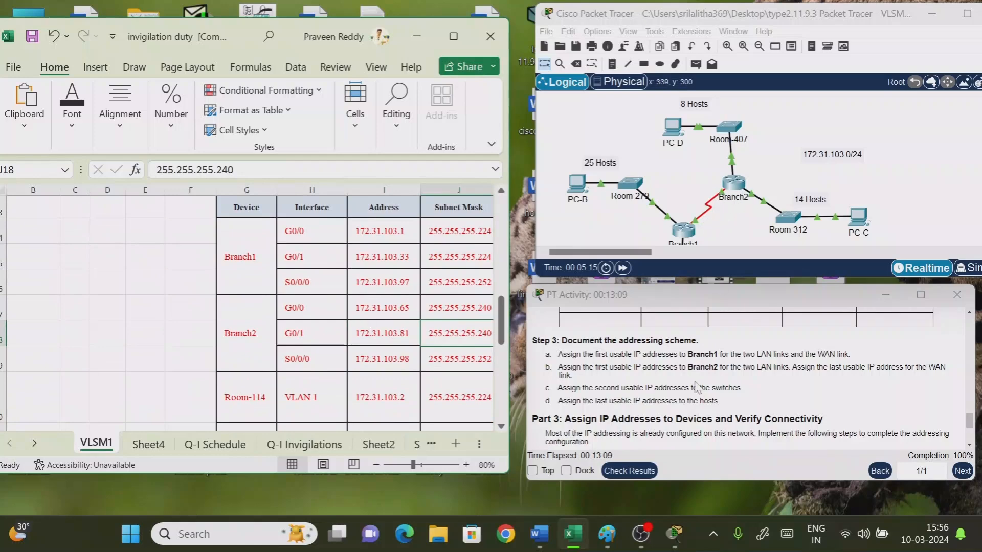
Step: In Packet Tracer, read the instruction on the last usable WAN address for Branch2 and examine its serial link
{"action": "left_click", "coordinate": [697, 388]}
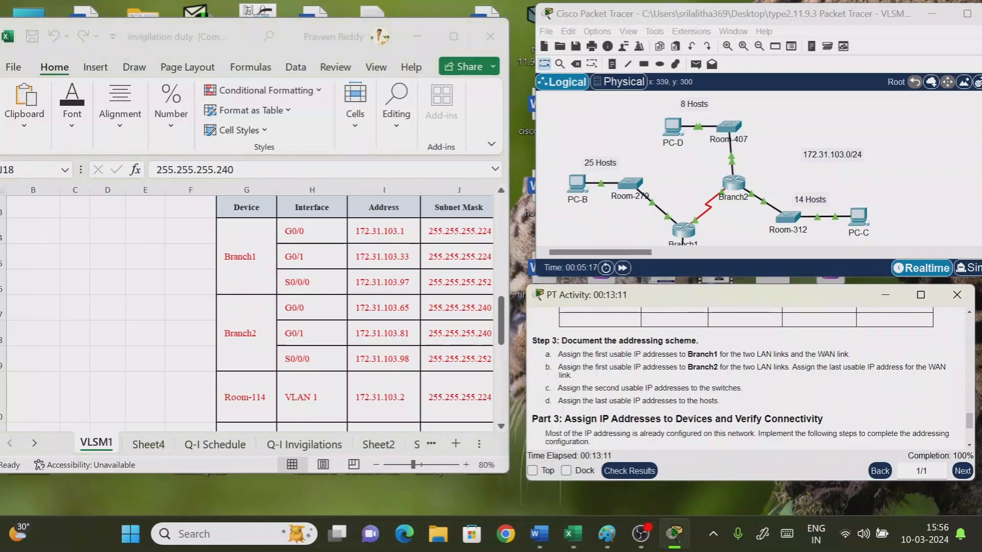
{"action": "left_click_drag", "start_coordinate": [797, 368], "coordinate": [953, 375]}
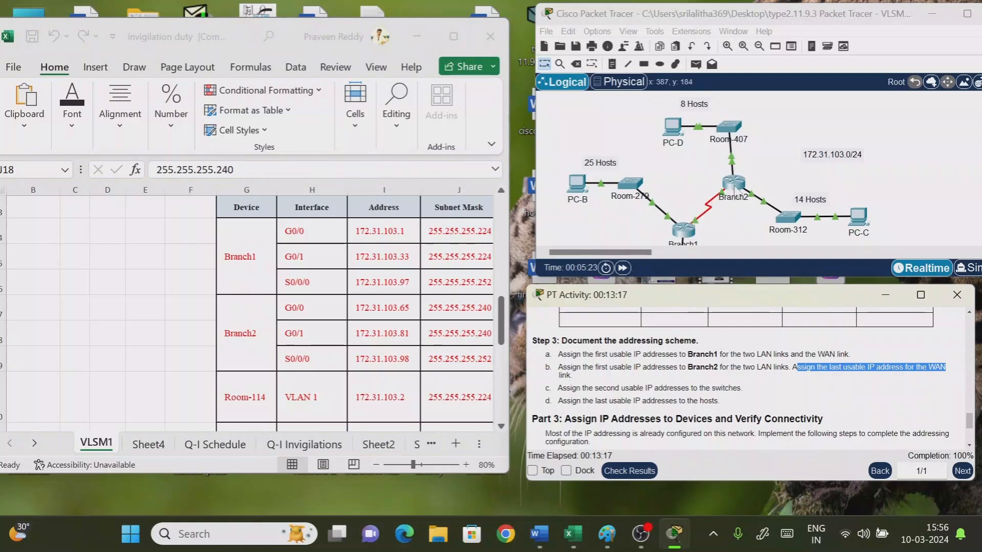
{"action": "left_click", "coordinate": [739, 197]}
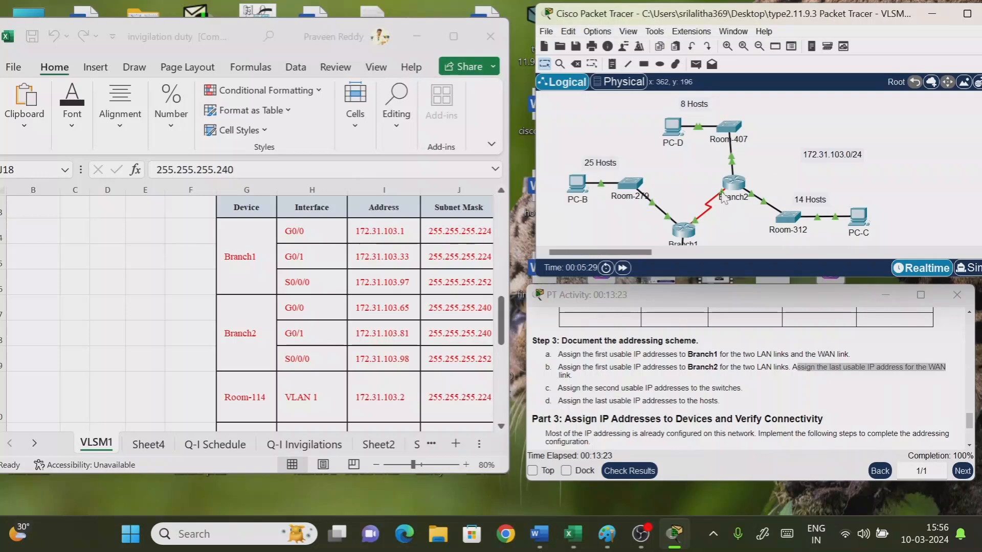
{"action": "mouse_move", "coordinate": [715, 193]}
{"action": "left_click_drag", "start_coordinate": [808, 368], "coordinate": [844, 373]}
{"action": "left_click", "coordinate": [844, 373]}
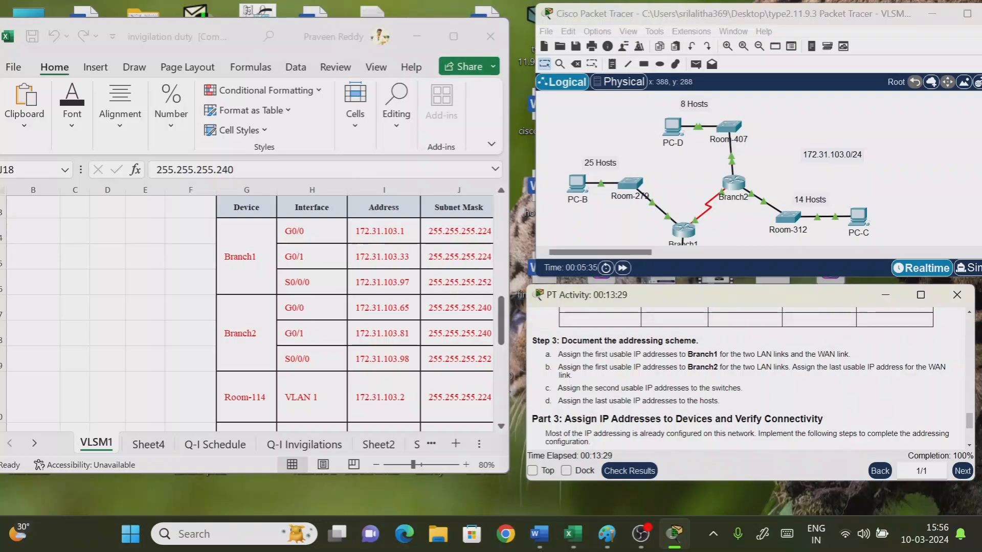
Step: In Excel, compare the WAN Link usable range with the Branch2 S0/0/0 address and mask
{"action": "scroll", "coordinate": [128, 332], "scroll_direction": "up", "scroll_amount": 3}
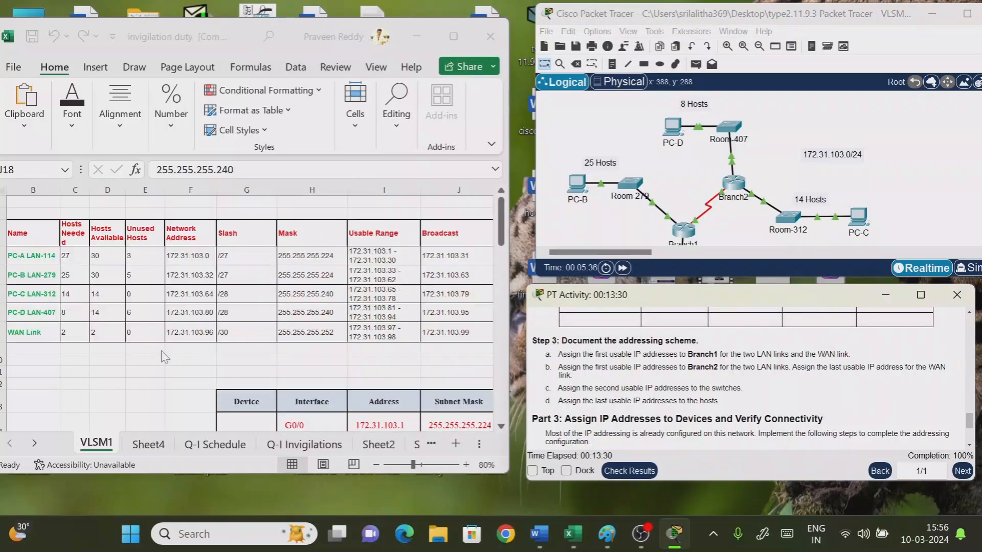
{"action": "left_click", "coordinate": [23, 336]}
{"action": "left_click", "coordinate": [23, 336]}
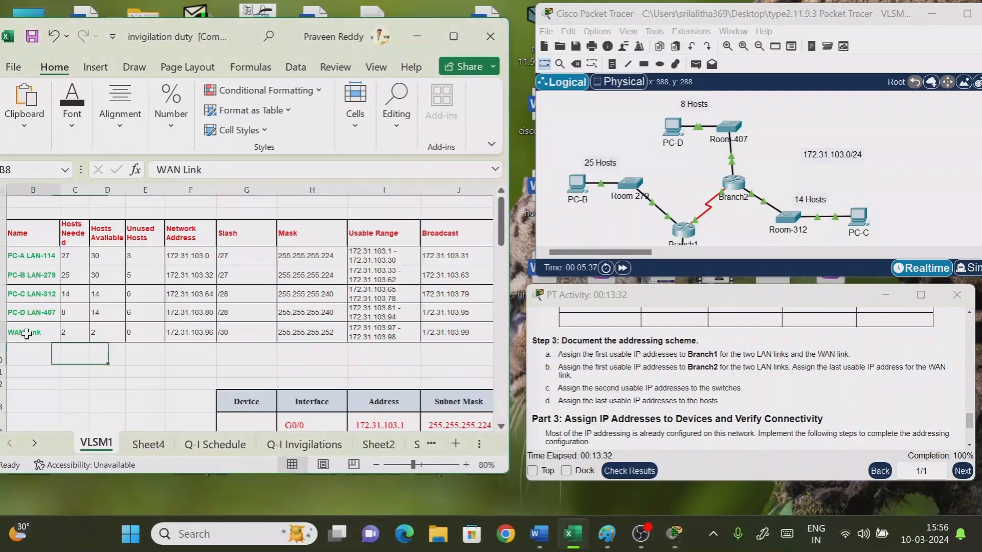
{"action": "left_click", "coordinate": [370, 345]}
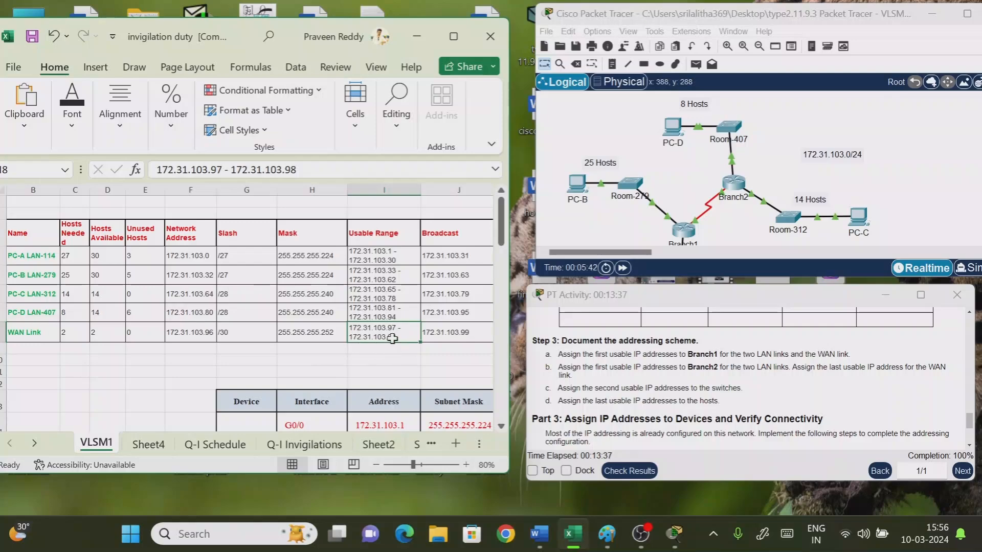
{"action": "scroll", "coordinate": [393, 338], "scroll_direction": "down", "scroll_amount": 8}
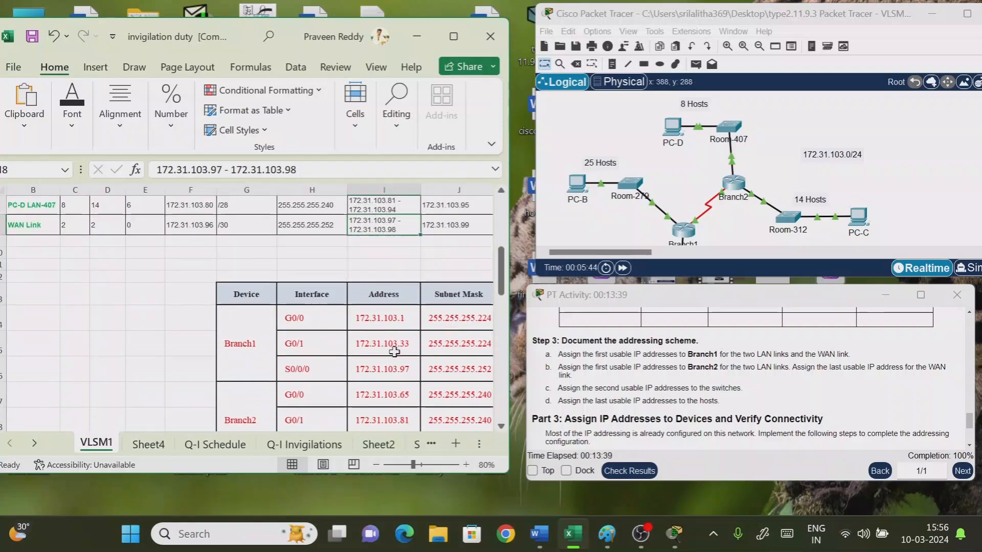
{"action": "scroll", "coordinate": [394, 351], "scroll_direction": "up", "scroll_amount": 3}
{"action": "scroll", "coordinate": [391, 356], "scroll_direction": "down", "scroll_amount": 3}
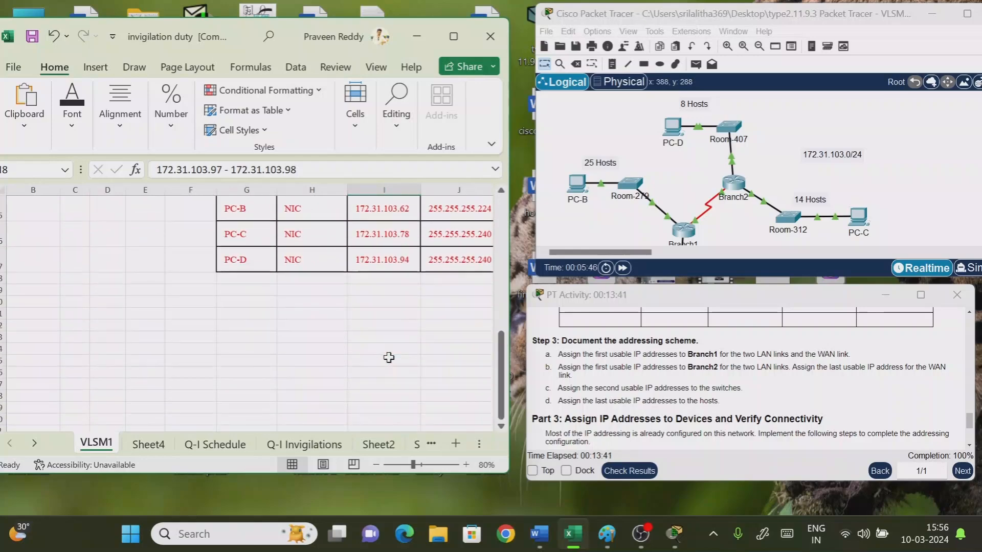
{"action": "scroll", "coordinate": [388, 358], "scroll_direction": "up", "scroll_amount": 3}
{"action": "scroll", "coordinate": [389, 358], "scroll_direction": "up", "scroll_amount": 3}
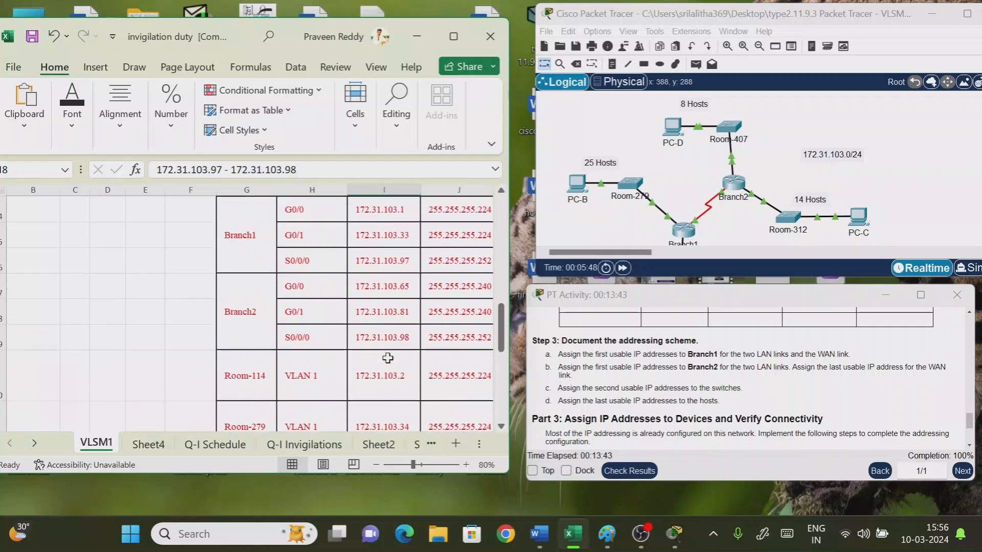
{"action": "left_click", "coordinate": [386, 360]}
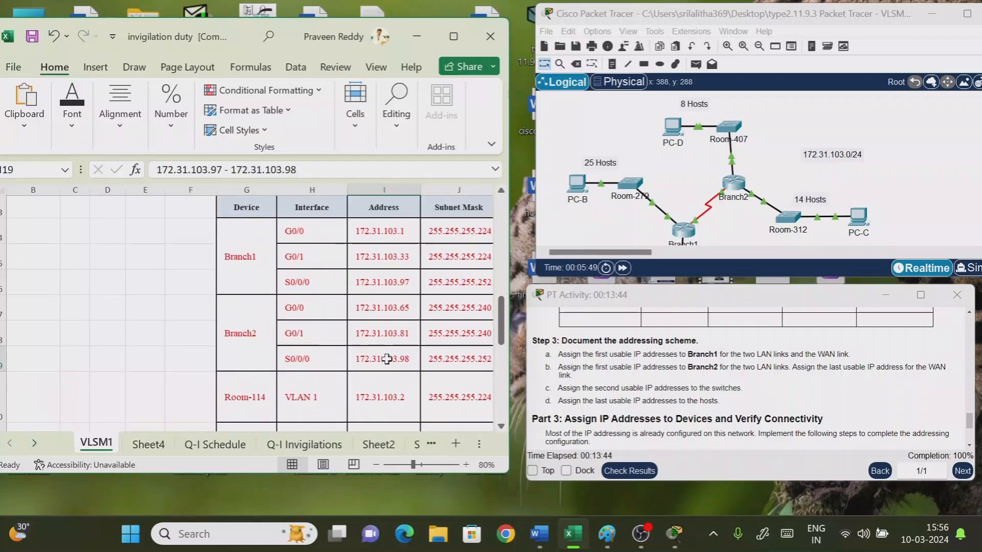
{"action": "left_click", "coordinate": [441, 354]}
Step: Read the Packet Tracer instruction on assigning second usable addresses to the switches and locate the switch rows in the Excel addressing table
{"action": "scroll", "coordinate": [330, 354], "scroll_direction": "down", "scroll_amount": 2}
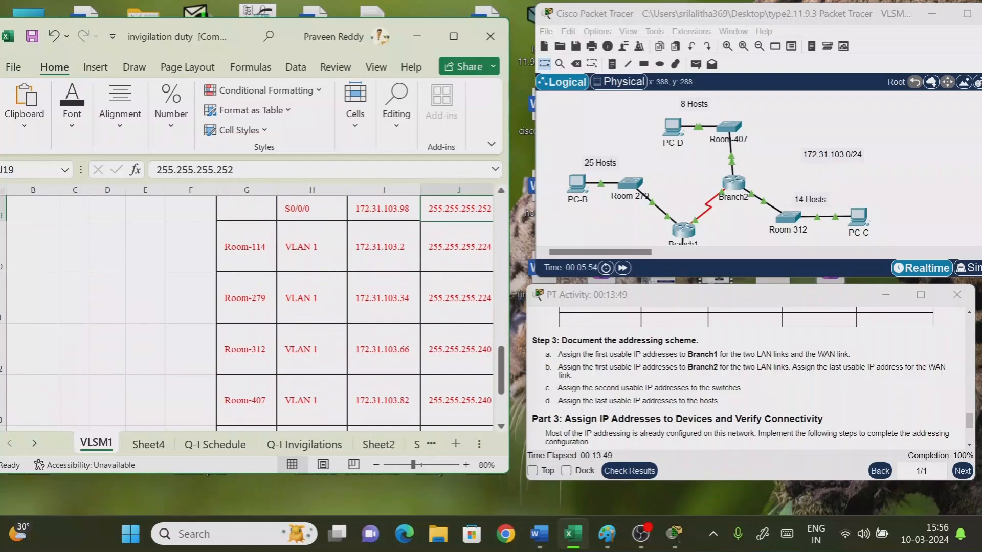
{"action": "left_click_drag", "start_coordinate": [567, 388], "coordinate": [742, 388]}
{"action": "left_click", "coordinate": [776, 392]}
{"action": "scroll", "coordinate": [145, 353], "scroll_direction": "up", "scroll_amount": 5}
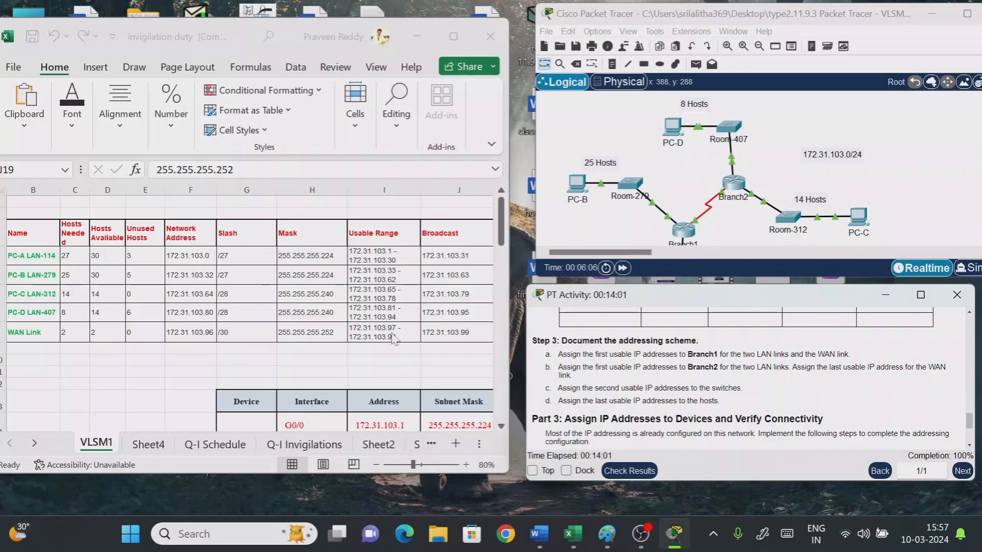
{"action": "scroll", "coordinate": [325, 371], "scroll_direction": "down", "scroll_amount": 4}
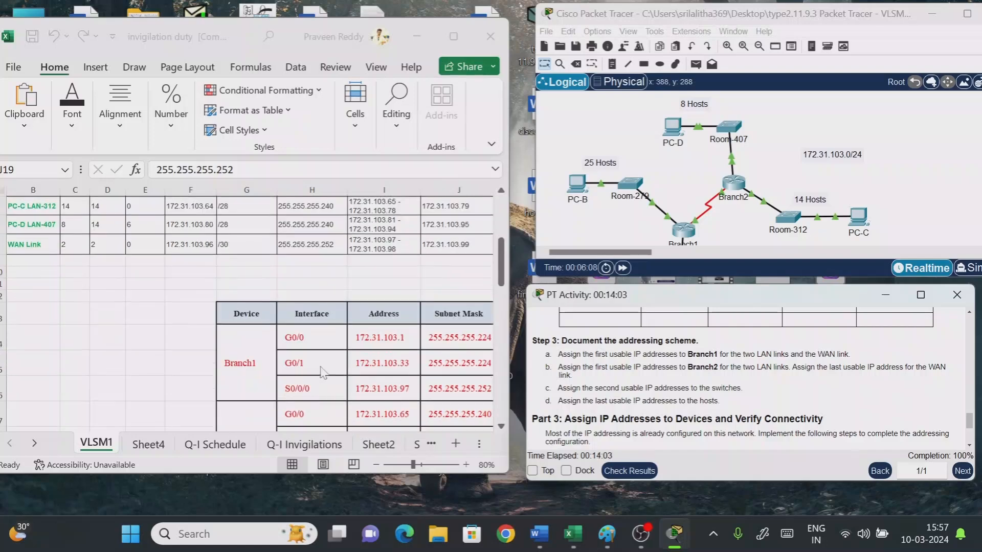
{"action": "scroll", "coordinate": [319, 367], "scroll_direction": "down", "scroll_amount": 2}
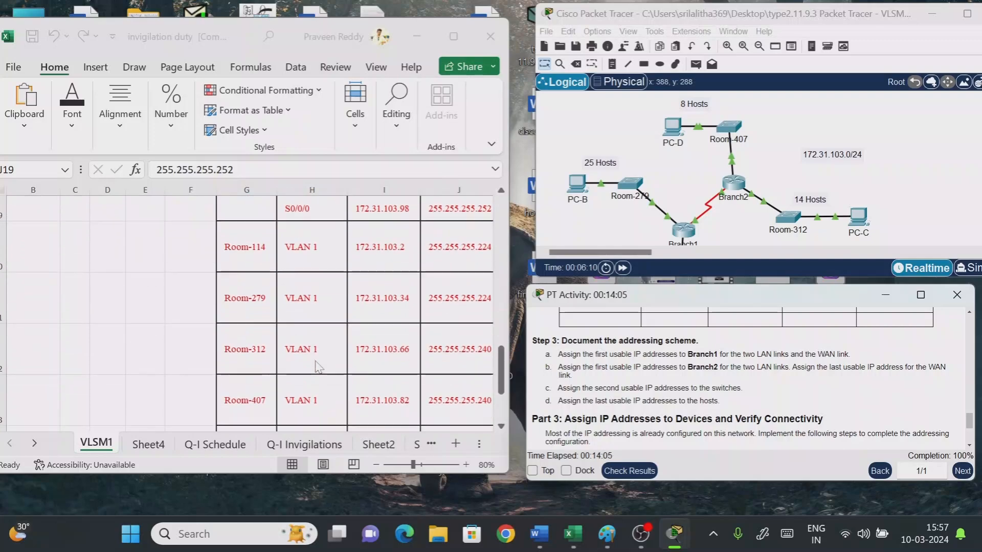
{"action": "scroll", "coordinate": [317, 368], "scroll_direction": "up", "scroll_amount": 2}
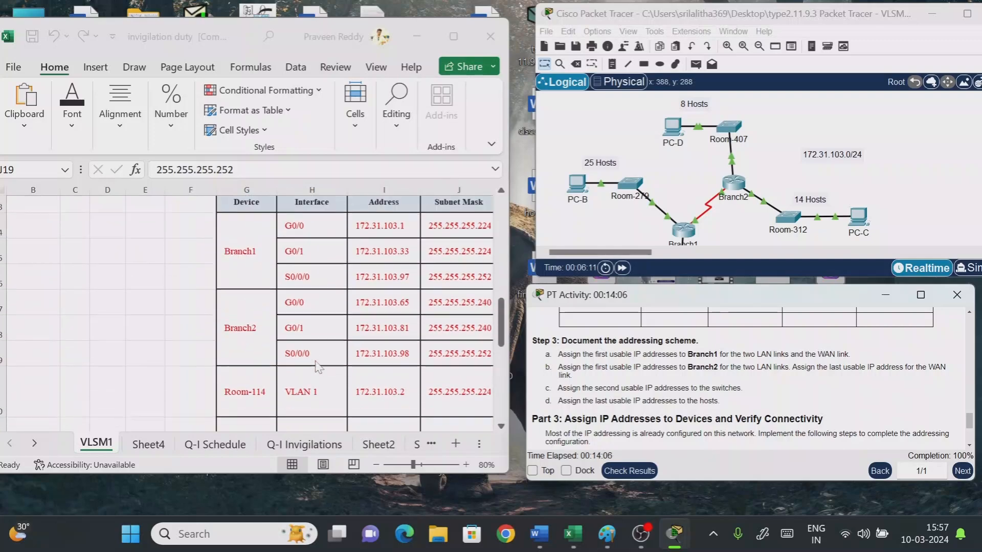
{"action": "left_click", "coordinate": [238, 403]}
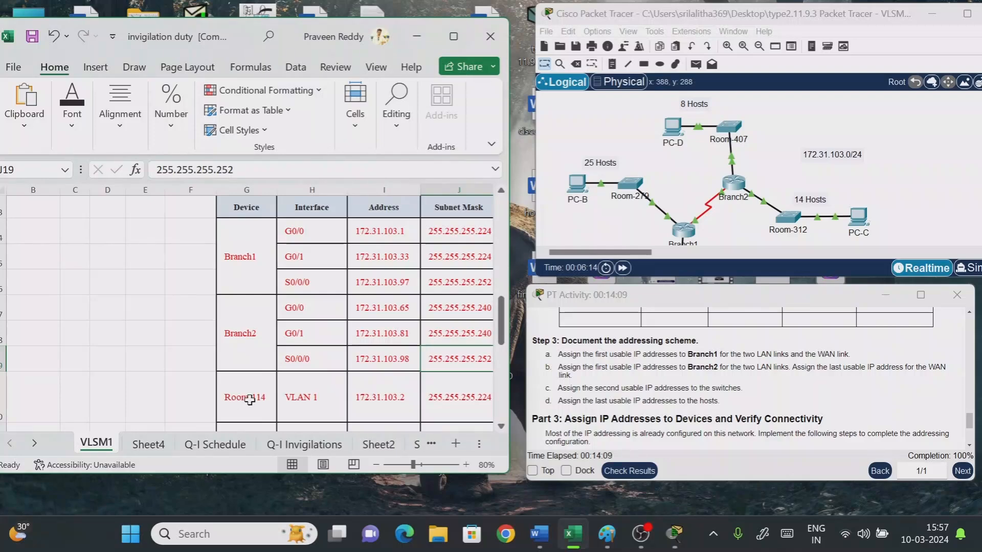
{"action": "left_click_drag", "start_coordinate": [602, 387], "coordinate": [743, 388]}
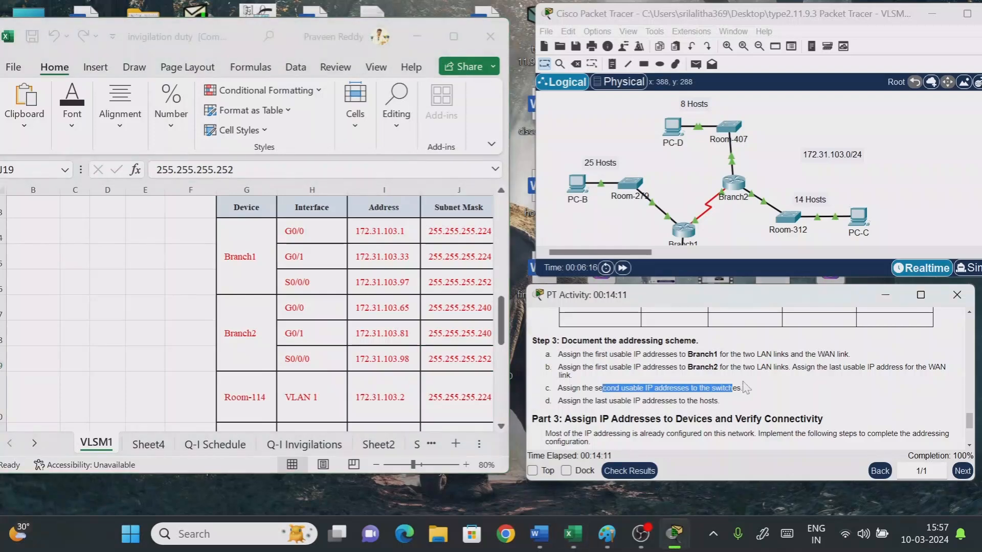
Step: In Excel, compare the PC-A LAN-114 usable range with the Room-114 VLAN 1 address
{"action": "left_click", "coordinate": [256, 398]}
{"action": "scroll", "coordinate": [255, 395], "scroll_direction": "up", "scroll_amount": 3}
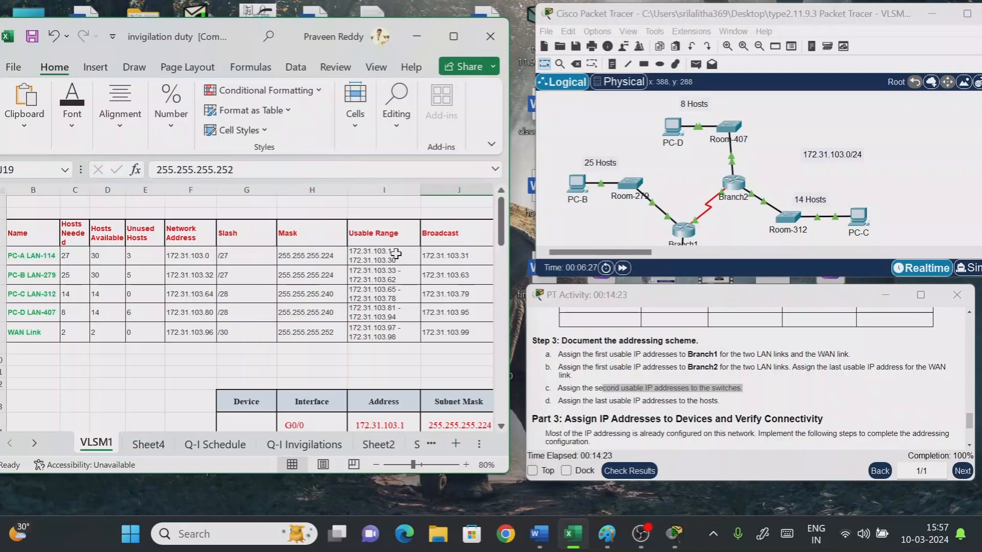
{"action": "scroll", "coordinate": [396, 254], "scroll_direction": "down", "scroll_amount": 5}
{"action": "scroll", "coordinate": [388, 311], "scroll_direction": "up", "scroll_amount": 3}
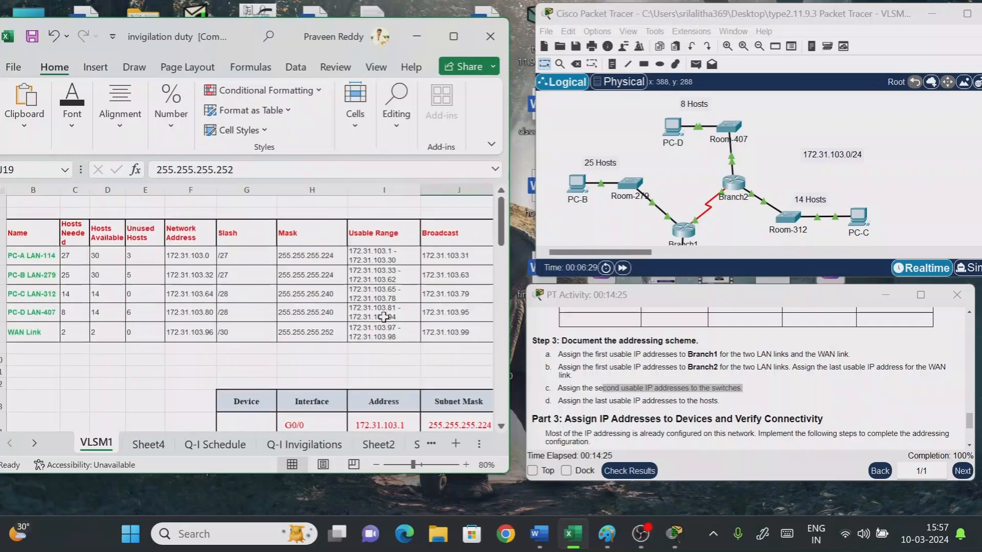
{"action": "scroll", "coordinate": [382, 327], "scroll_direction": "down", "scroll_amount": 5}
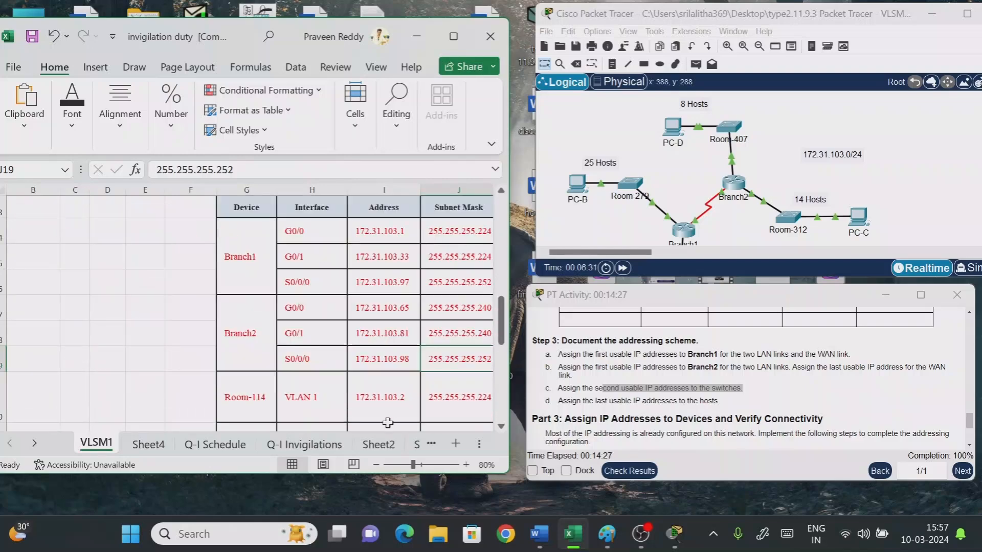
{"action": "left_click", "coordinate": [379, 404]}
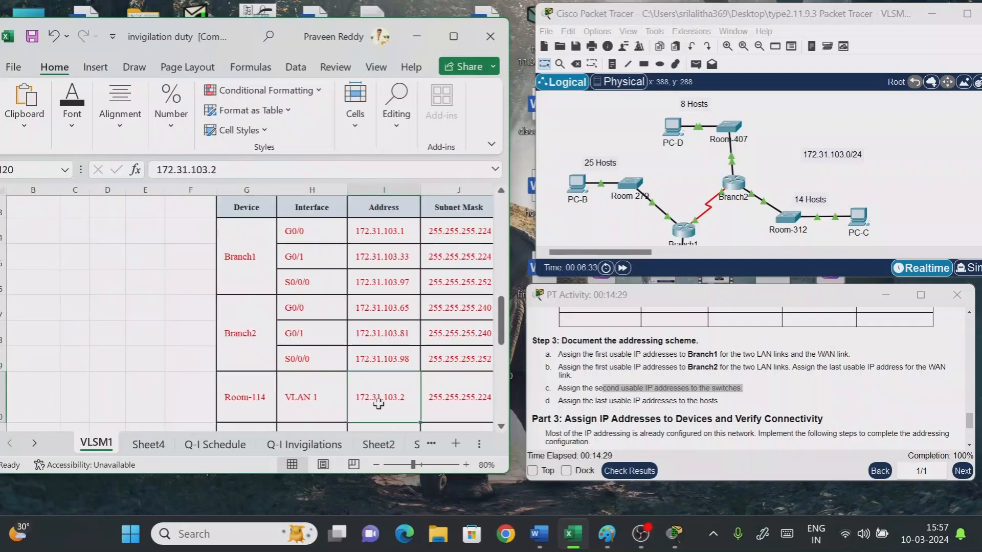
Step: Compare the PC-B LAN-279 usable range with the Room-279 VLAN 1 address
{"action": "scroll", "coordinate": [379, 404], "scroll_direction": "down", "scroll_amount": 2}
{"action": "left_click", "coordinate": [248, 306]}
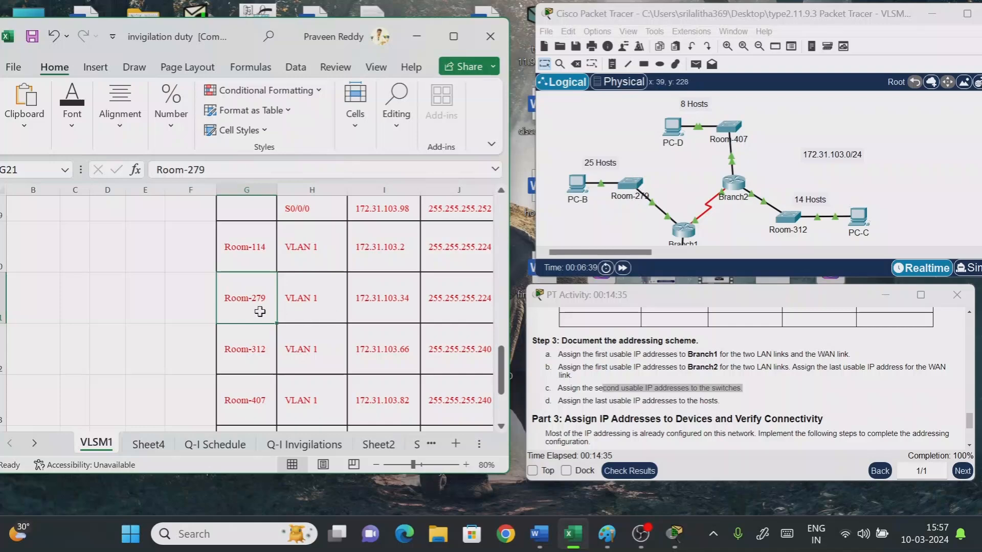
{"action": "scroll", "coordinate": [153, 358], "scroll_direction": "up", "scroll_amount": 6}
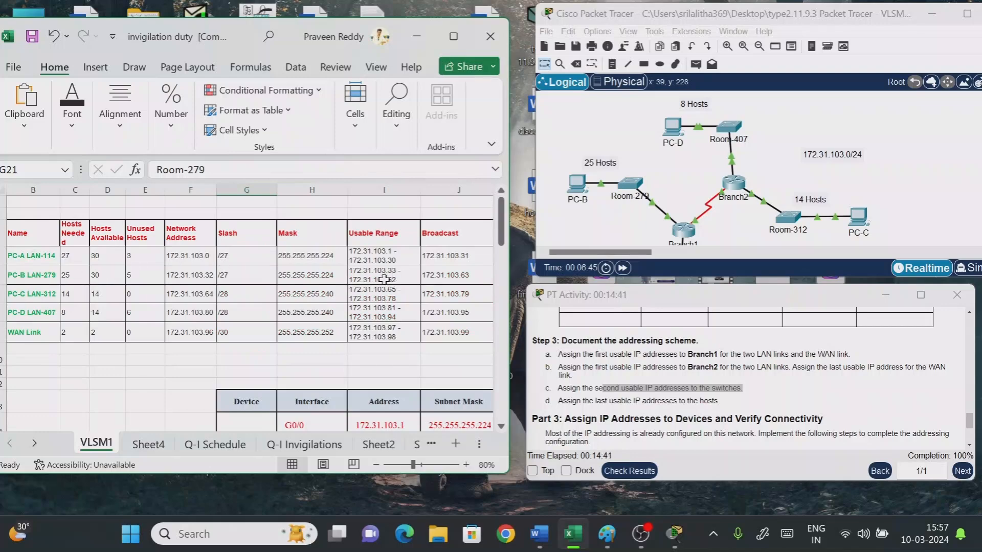
{"action": "scroll", "coordinate": [384, 280], "scroll_direction": "down", "scroll_amount": 5}
{"action": "left_click", "coordinate": [383, 300]}
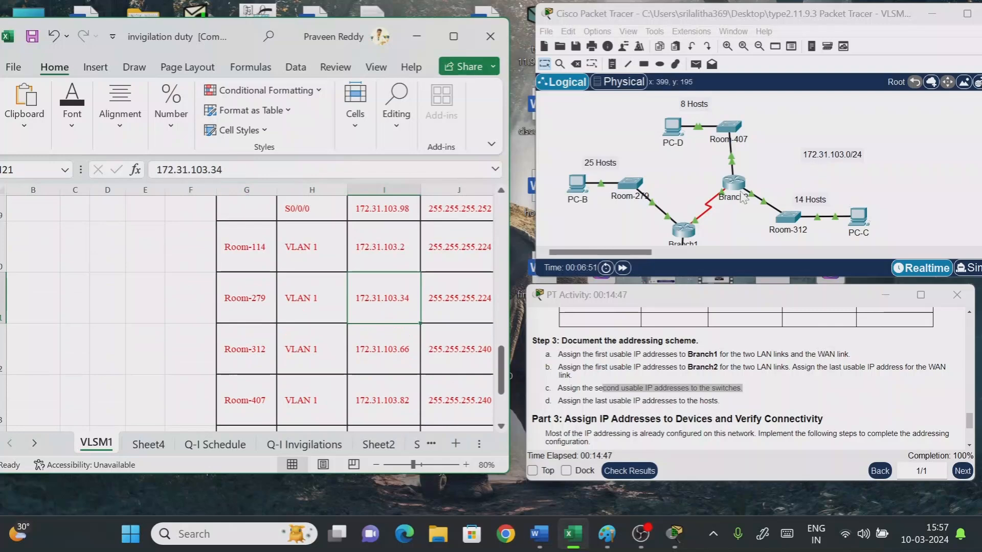
Step: Look over the remaining switch and host rows, then read the Packet Tracer instruction on assigning last usable addresses to the hosts
{"action": "scroll", "coordinate": [306, 348], "scroll_direction": "down", "scroll_amount": 2}
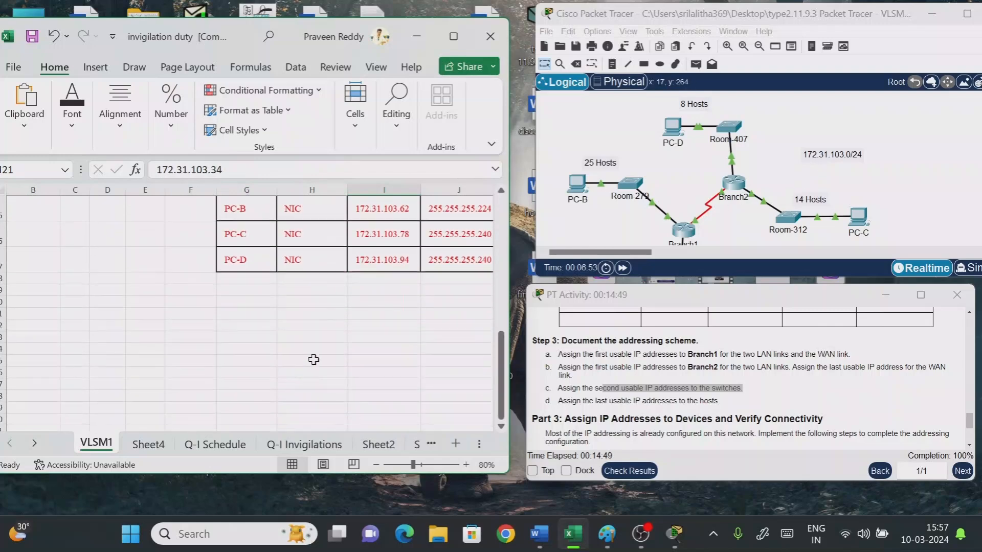
{"action": "scroll", "coordinate": [306, 296], "scroll_direction": "up", "scroll_amount": 2}
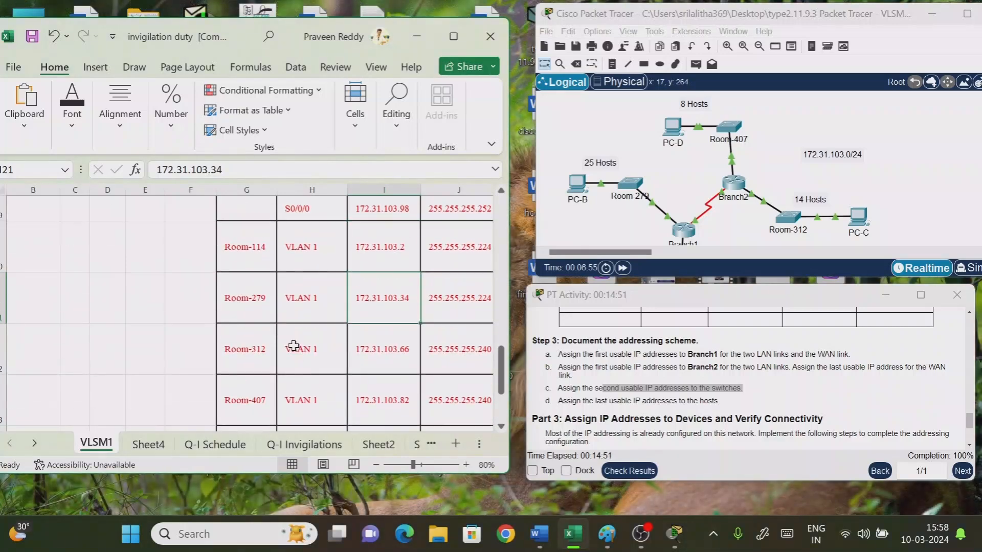
{"action": "left_click_drag", "start_coordinate": [577, 401], "coordinate": [724, 401]}
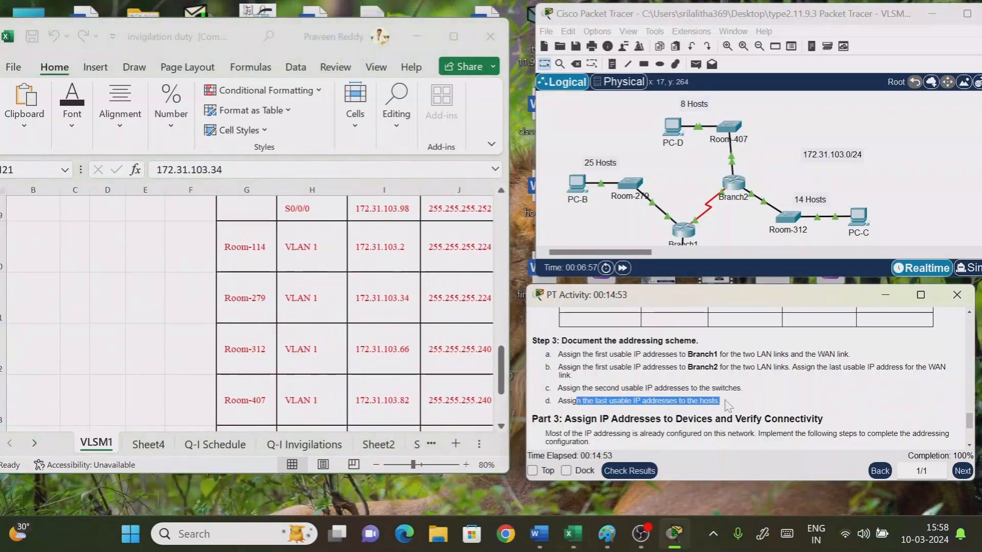
{"action": "left_click", "coordinate": [738, 400]}
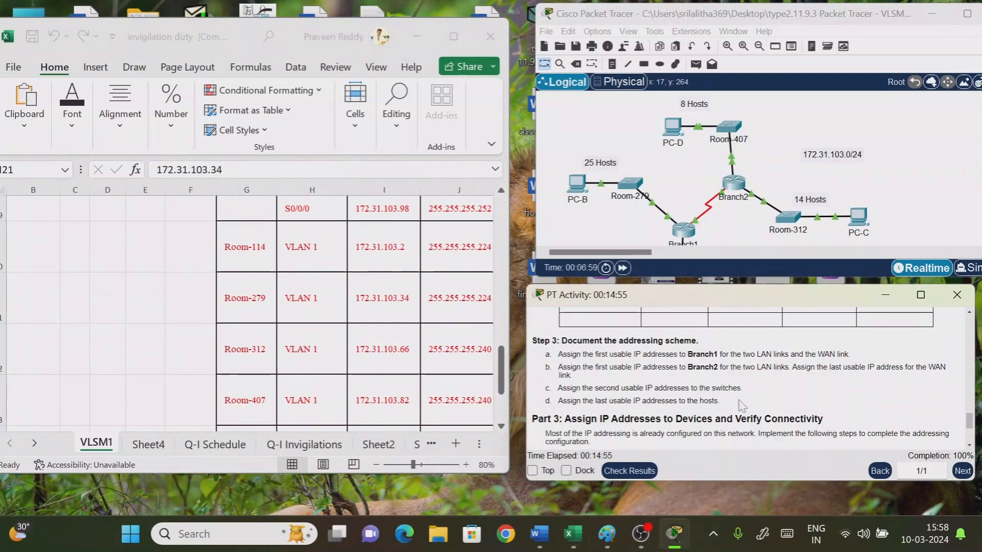
Step: Locate PC-A in the Packet Tracer topology, then check the PC-A LAN-114 usable range in Excel
{"action": "scroll", "coordinate": [740, 225], "scroll_direction": "down", "scroll_amount": 2}
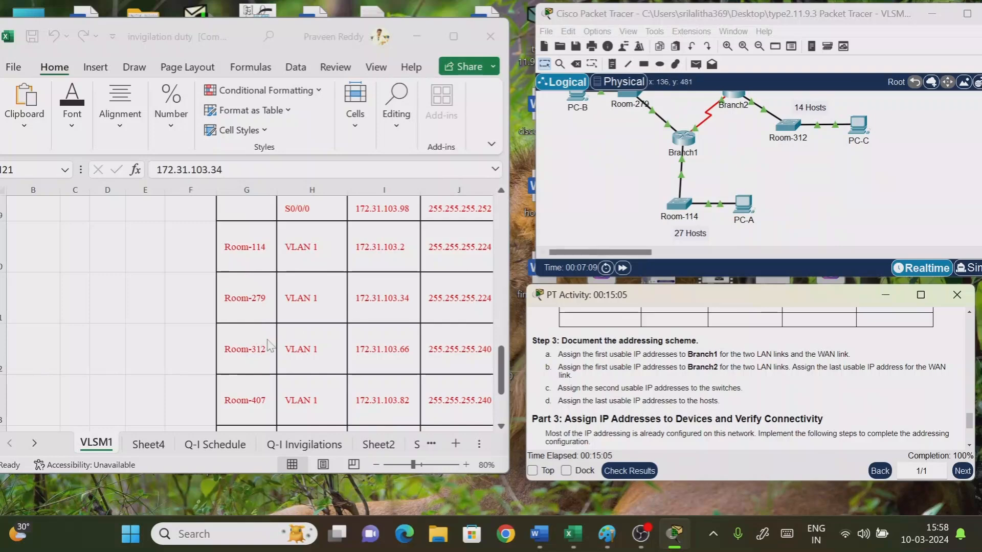
{"action": "scroll", "coordinate": [271, 344], "scroll_direction": "up", "scroll_amount": 5}
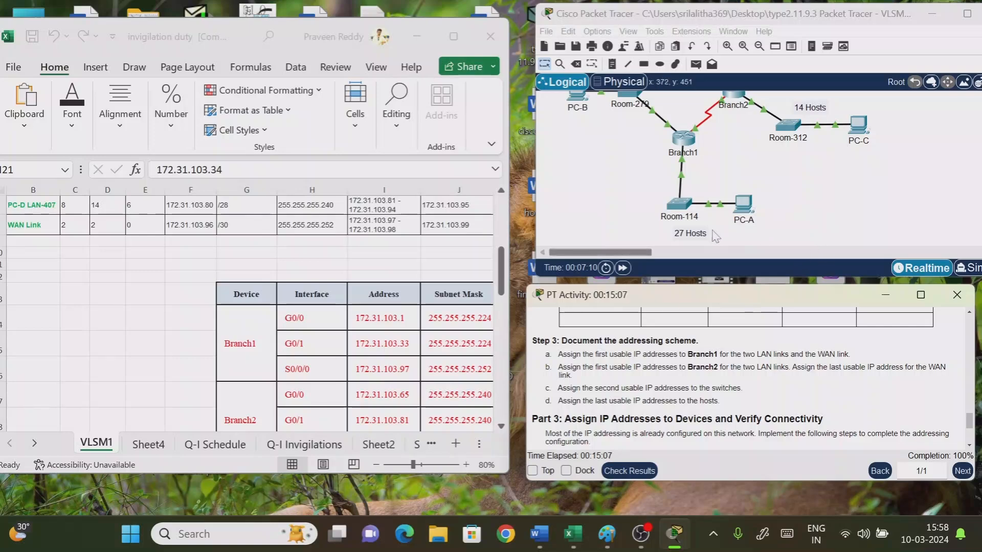
{"action": "scroll", "coordinate": [51, 285], "scroll_direction": "up", "scroll_amount": 2}
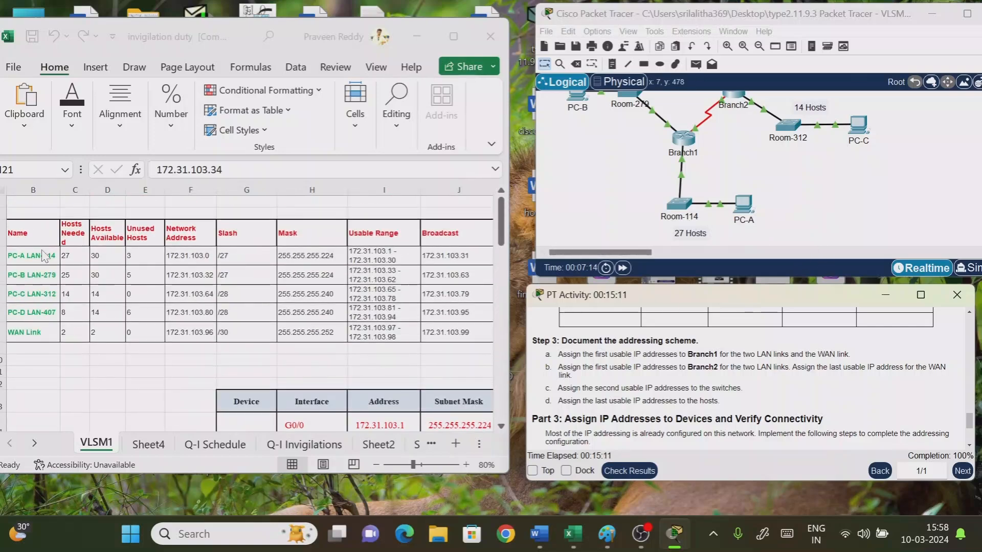
{"action": "left_click", "coordinate": [380, 254]}
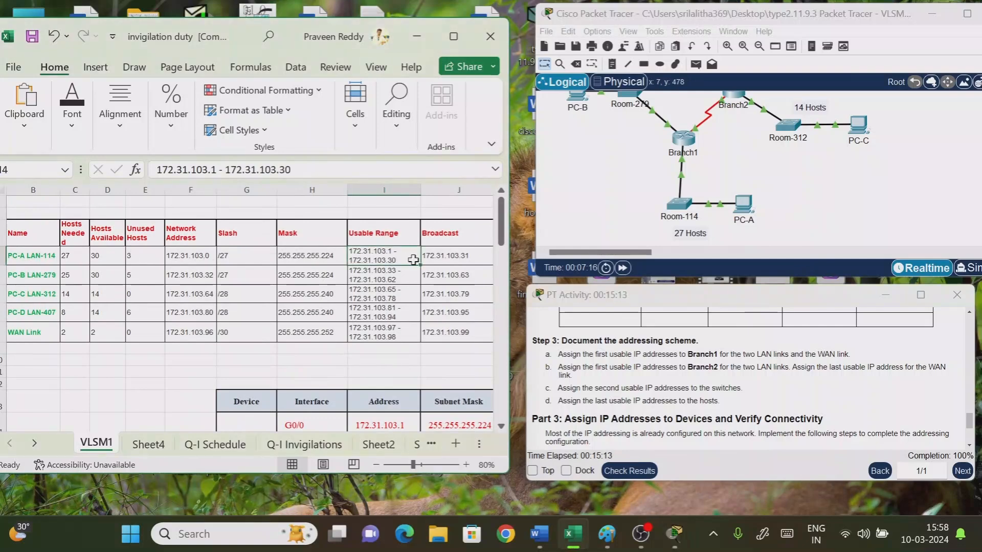
Step: Find the host rows in the addressing table and check the PC-A NIC address against the last usable LAN-114 address
{"action": "scroll", "coordinate": [387, 328], "scroll_direction": "down", "scroll_amount": 5}
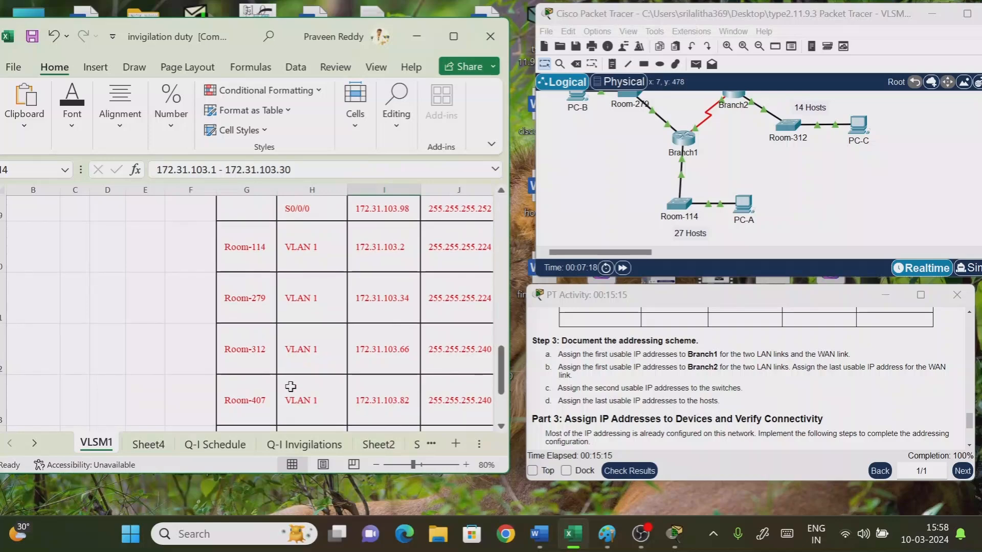
{"action": "scroll", "coordinate": [290, 386], "scroll_direction": "down", "scroll_amount": 5}
{"action": "scroll", "coordinate": [282, 388], "scroll_direction": "up", "scroll_amount": 5}
{"action": "scroll", "coordinate": [271, 393], "scroll_direction": "down", "scroll_amount": 2}
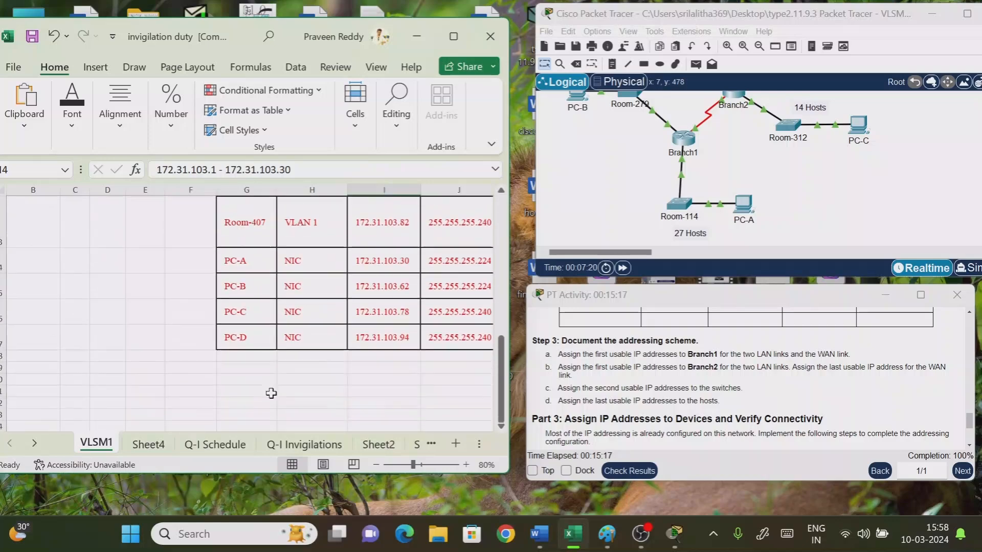
{"action": "scroll", "coordinate": [271, 393], "scroll_direction": "down", "scroll_amount": 1}
{"action": "scroll", "coordinate": [240, 358], "scroll_direction": "up", "scroll_amount": 3}
{"action": "scroll", "coordinate": [243, 399], "scroll_direction": "down", "scroll_amount": 3}
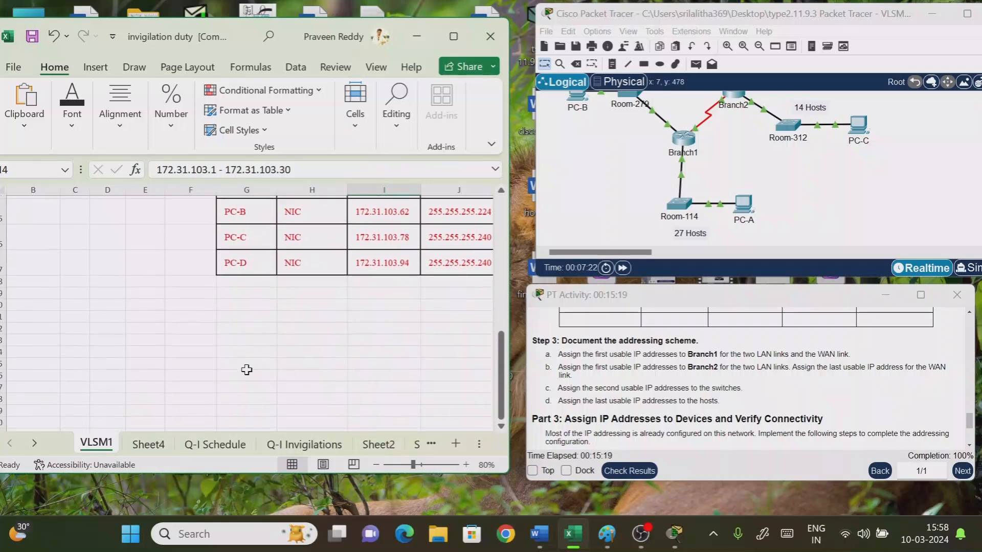
{"action": "scroll", "coordinate": [248, 368], "scroll_direction": "up", "scroll_amount": 3}
{"action": "left_click", "coordinate": [245, 390]}
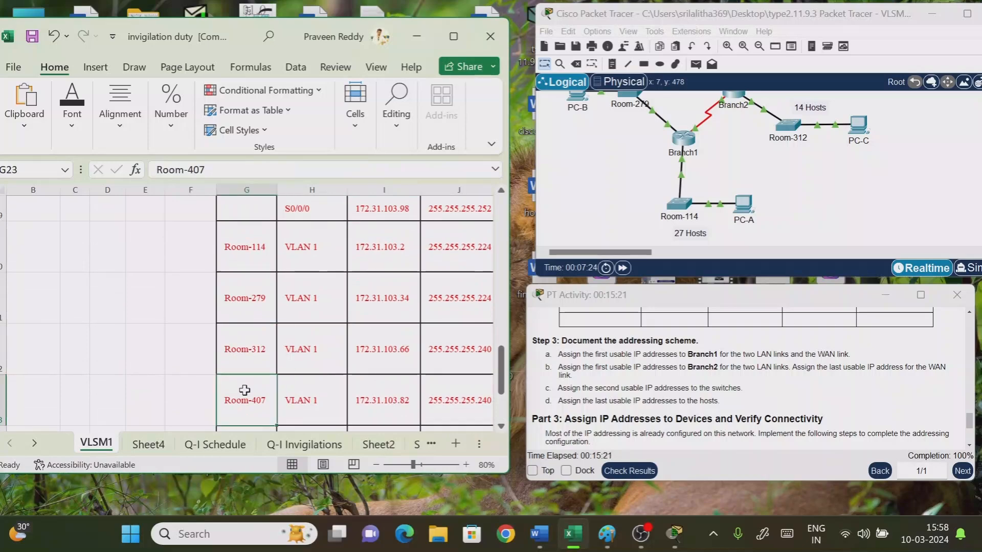
{"action": "scroll", "coordinate": [245, 390], "scroll_direction": "down", "scroll_amount": 1}
{"action": "left_click", "coordinate": [245, 388]}
{"action": "left_click", "coordinate": [389, 387]}
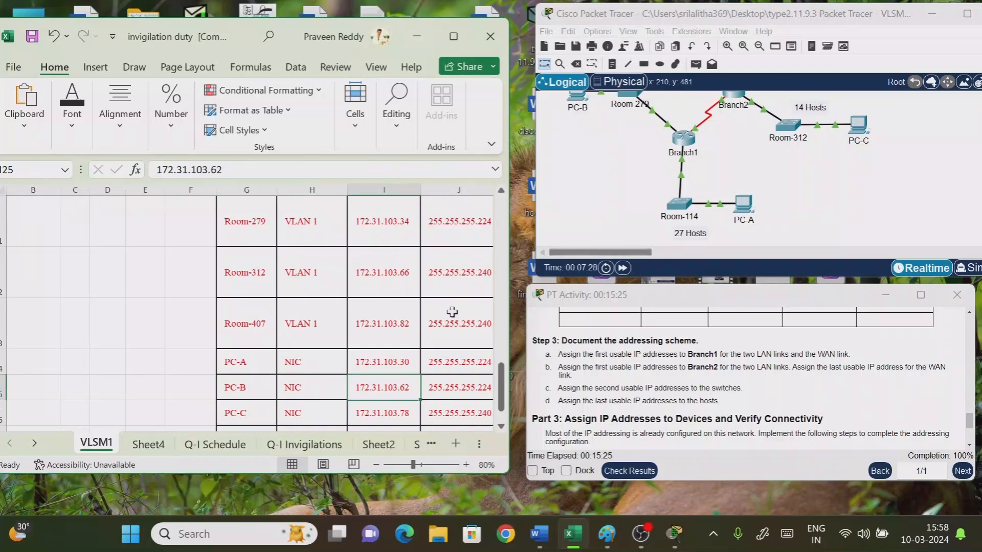
{"action": "left_click", "coordinate": [400, 361]}
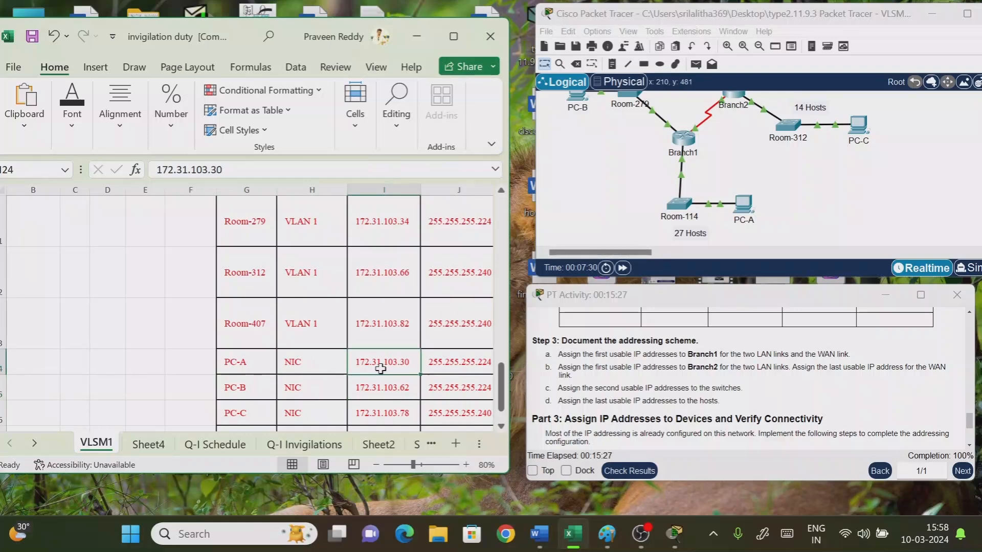
Step: Re-read the instruction on assigning last usable addresses to the hosts and compare it with the usable ranges and device addresses in Excel
{"action": "scroll", "coordinate": [379, 358], "scroll_direction": "up", "scroll_amount": 4}
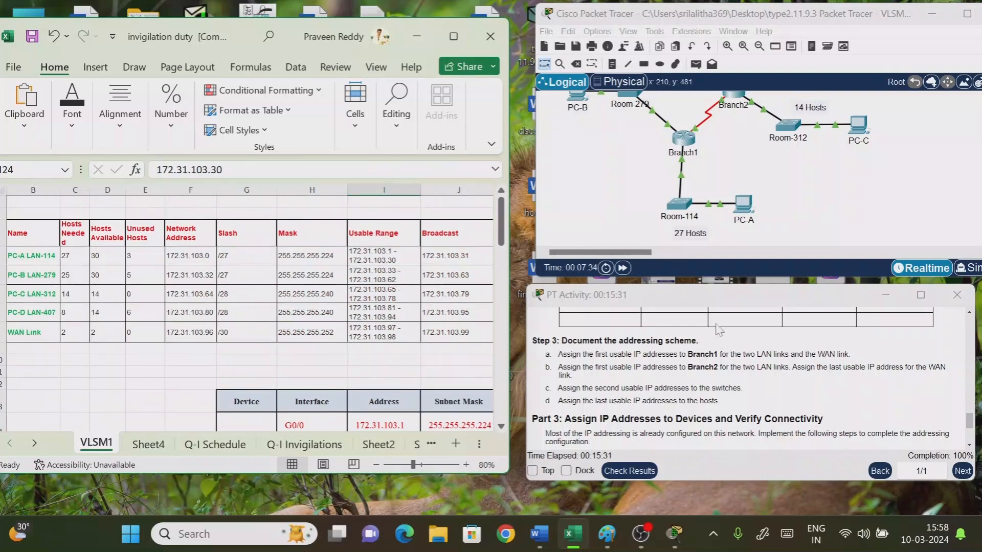
{"action": "left_click_drag", "start_coordinate": [605, 401], "coordinate": [729, 402]}
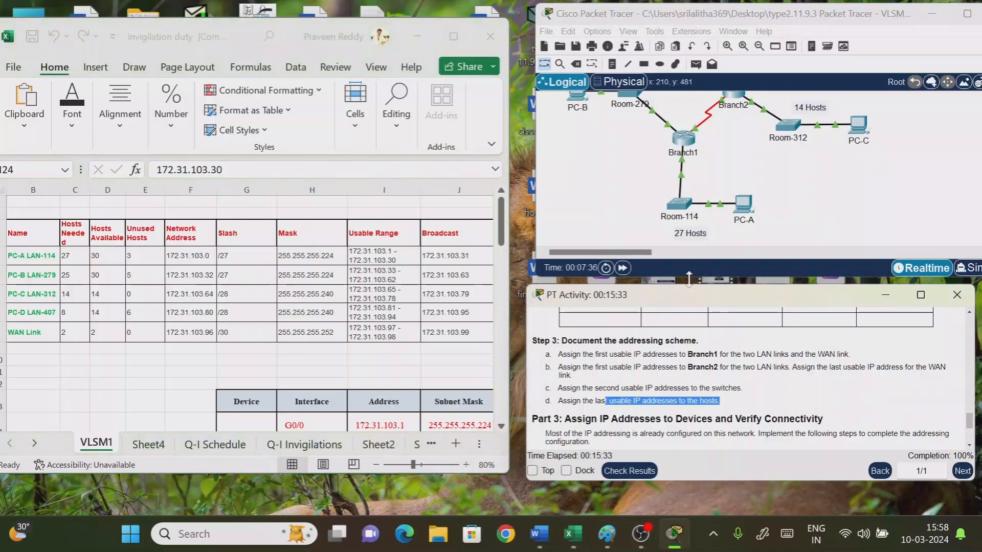
{"action": "scroll", "coordinate": [393, 393], "scroll_direction": "down", "scroll_amount": 5}
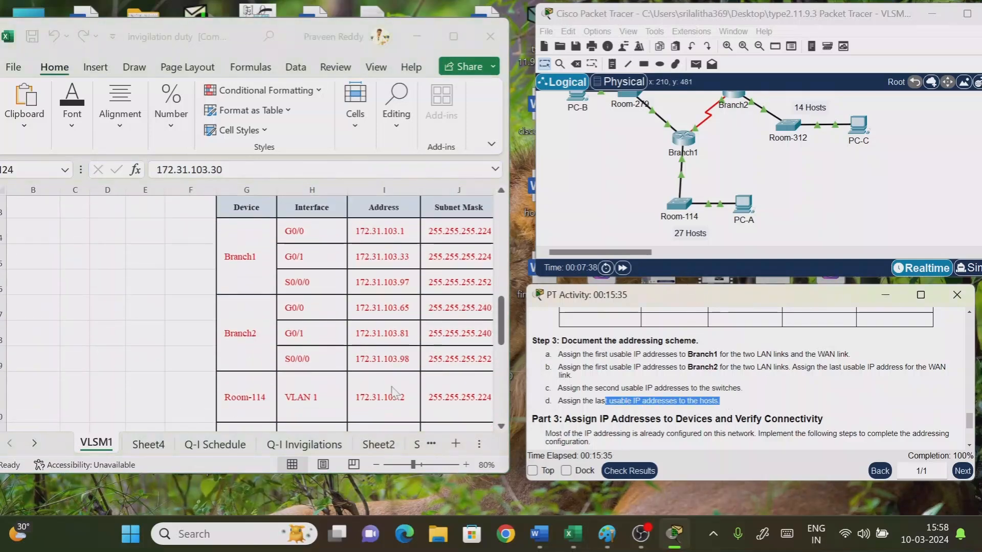
{"action": "scroll", "coordinate": [394, 392], "scroll_direction": "up", "scroll_amount": 3}
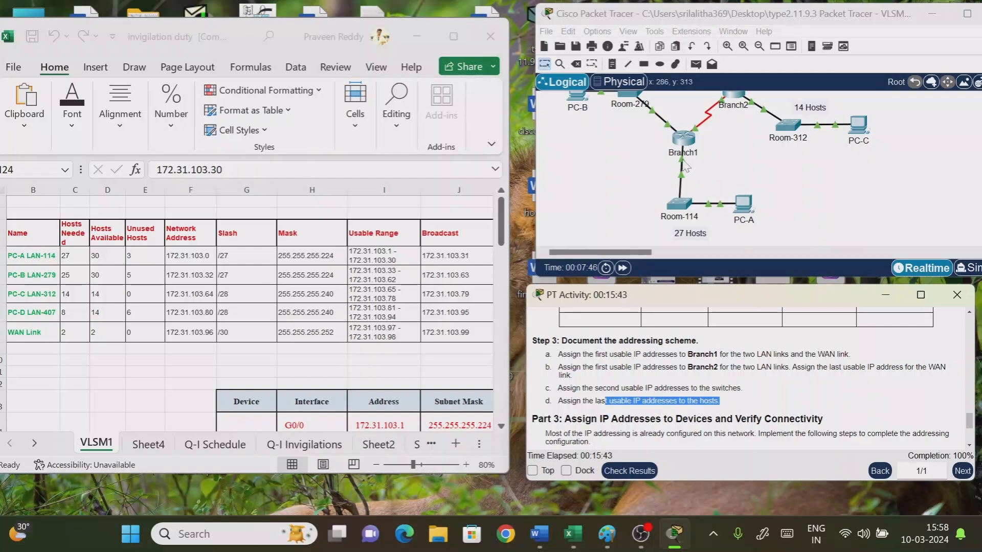
Step: Check the Branch1 G0/0 address in the Excel addressing table against the Branch1 link to Room-114 in the topology
{"action": "left_click", "coordinate": [699, 168]}
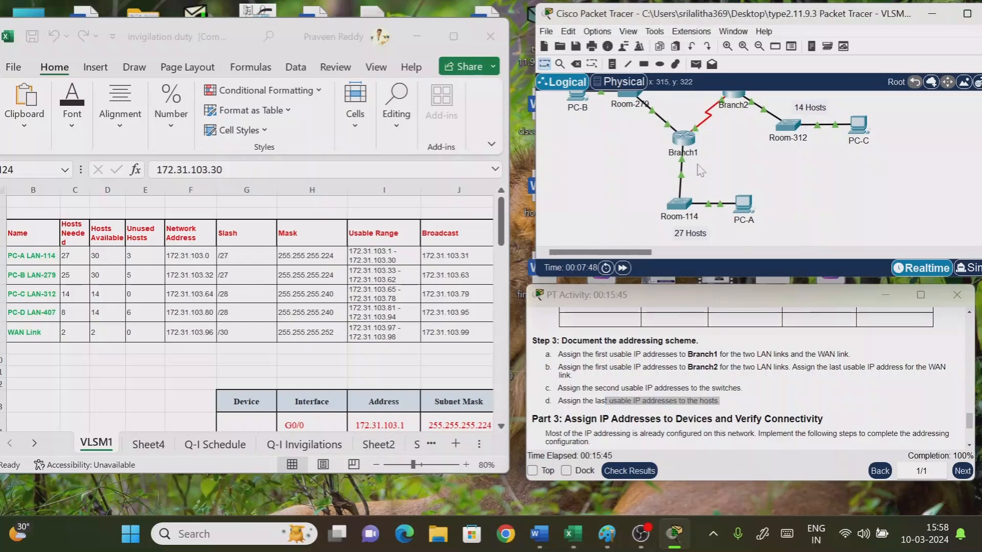
{"action": "mouse_move", "coordinate": [685, 170]}
{"action": "scroll", "coordinate": [401, 379], "scroll_direction": "down", "scroll_amount": 1}
{"action": "scroll", "coordinate": [401, 379], "scroll_direction": "down", "scroll_amount": 2}
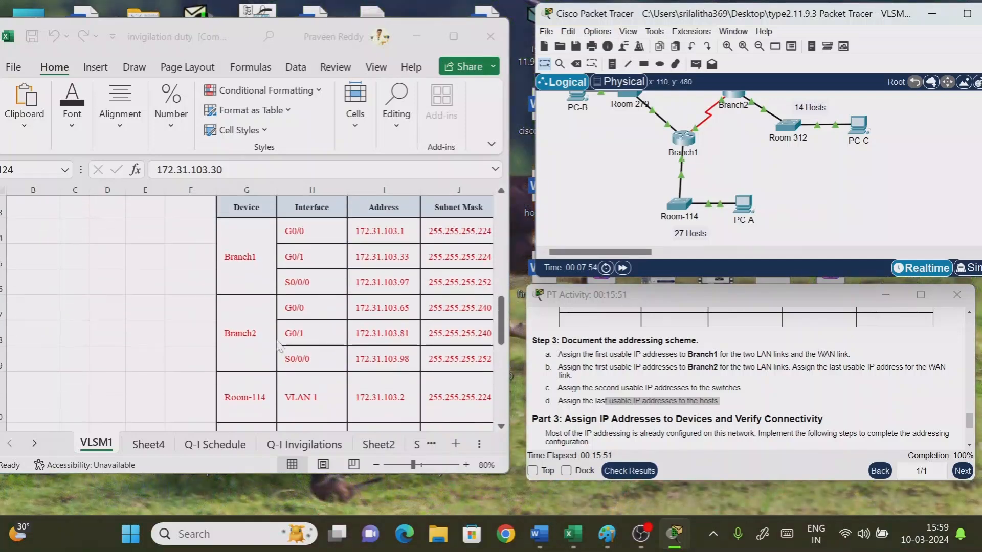
{"action": "left_click", "coordinate": [377, 238]}
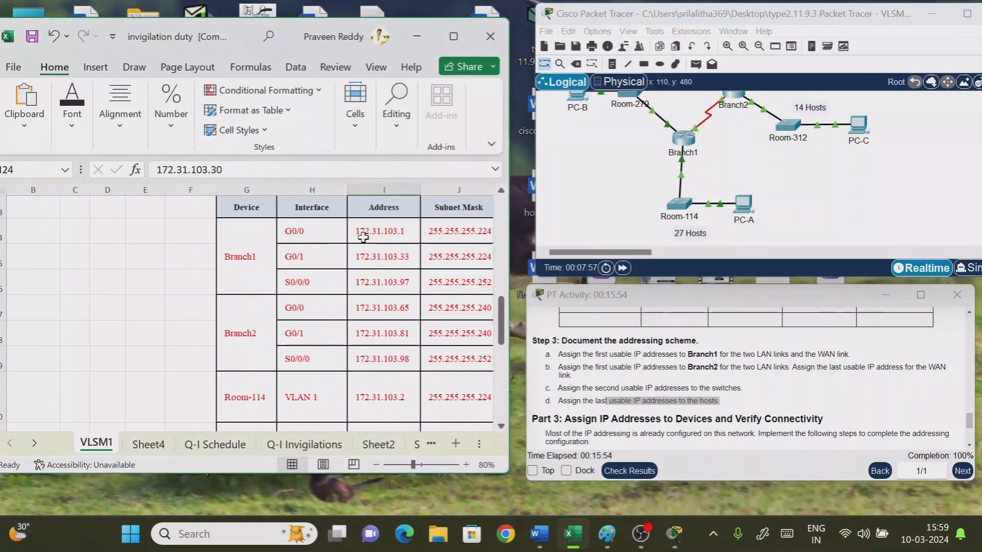
{"action": "left_click", "coordinate": [393, 237]}
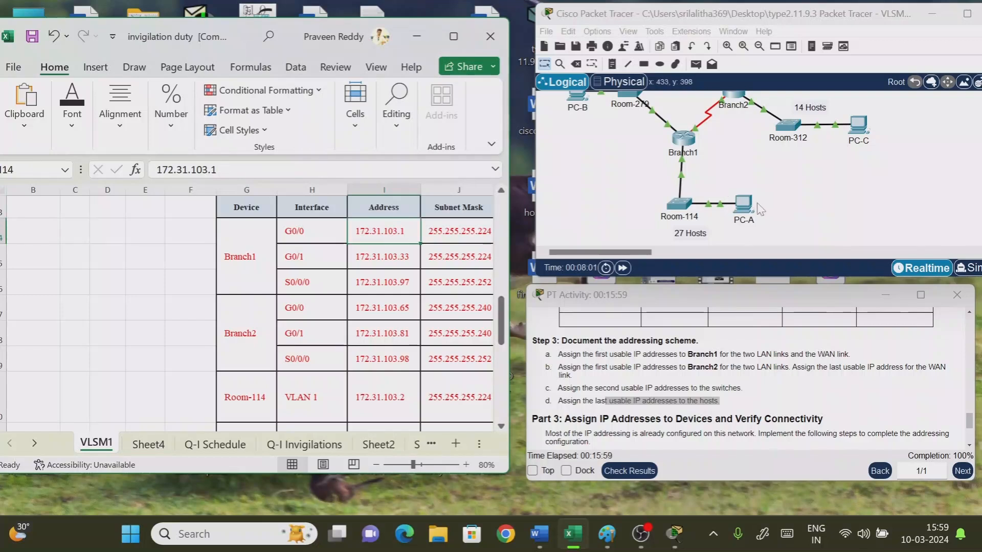
Step: Look over the Excel device addresses and subnet table, and find the Part 3 configuration steps in the activity instructions
{"action": "scroll", "coordinate": [679, 387], "scroll_direction": "down", "scroll_amount": 2}
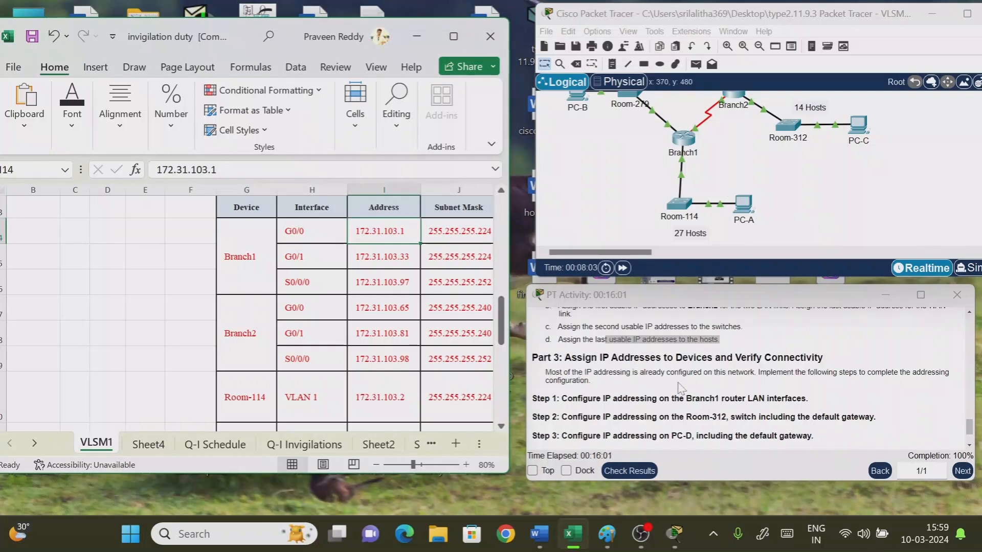
{"action": "scroll", "coordinate": [679, 388], "scroll_direction": "up", "scroll_amount": 2}
{"action": "scroll", "coordinate": [374, 327], "scroll_direction": "down", "scroll_amount": 4}
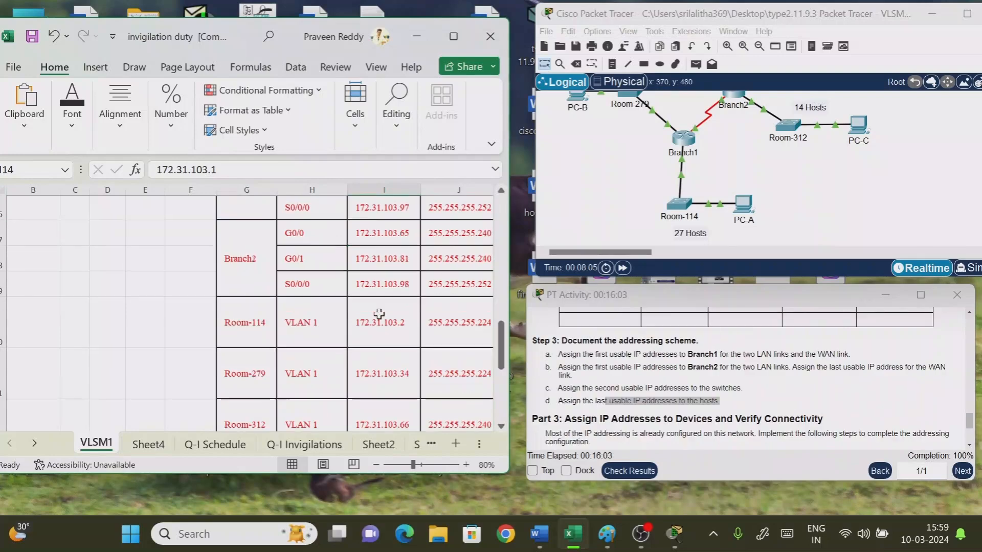
{"action": "scroll", "coordinate": [368, 333], "scroll_direction": "up", "scroll_amount": 4}
{"action": "scroll", "coordinate": [363, 330], "scroll_direction": "up", "scroll_amount": 4}
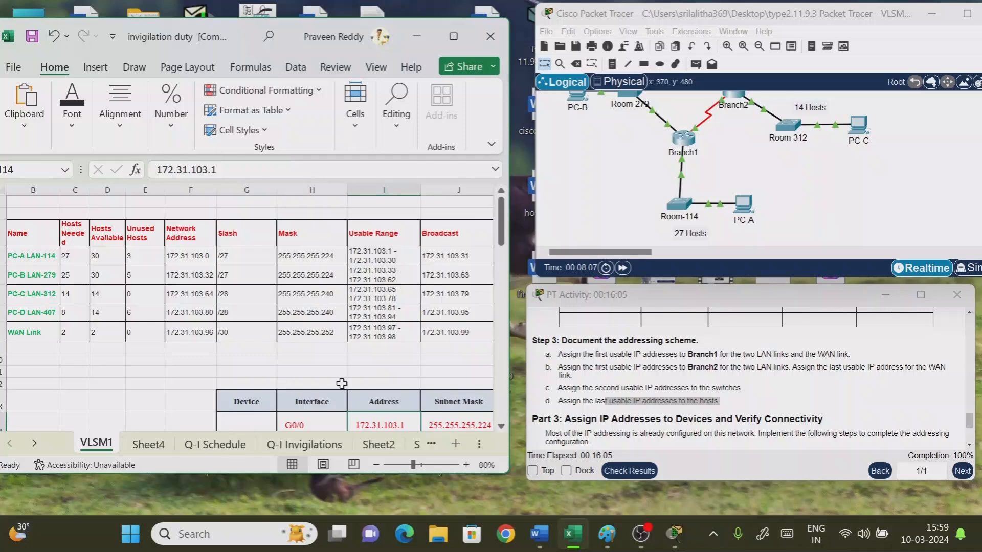
{"action": "scroll", "coordinate": [808, 354], "scroll_direction": "down", "scroll_amount": 4}
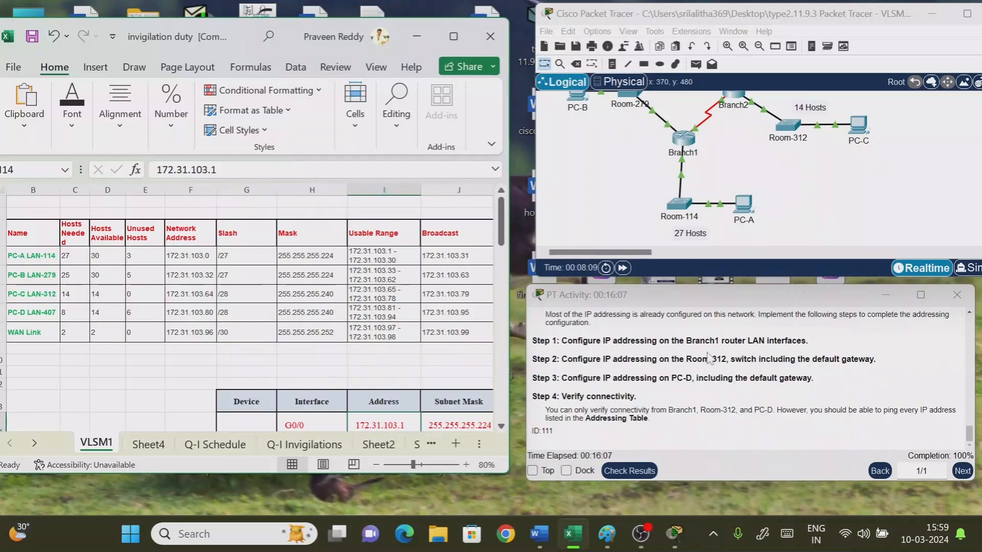
Step: Compare the blank Subnet Table in the activity instructions with the completed VLSM subnet table in Excel
{"action": "scroll", "coordinate": [711, 359], "scroll_direction": "up", "scroll_amount": 4}
{"action": "scroll", "coordinate": [731, 353], "scroll_direction": "up", "scroll_amount": 10}
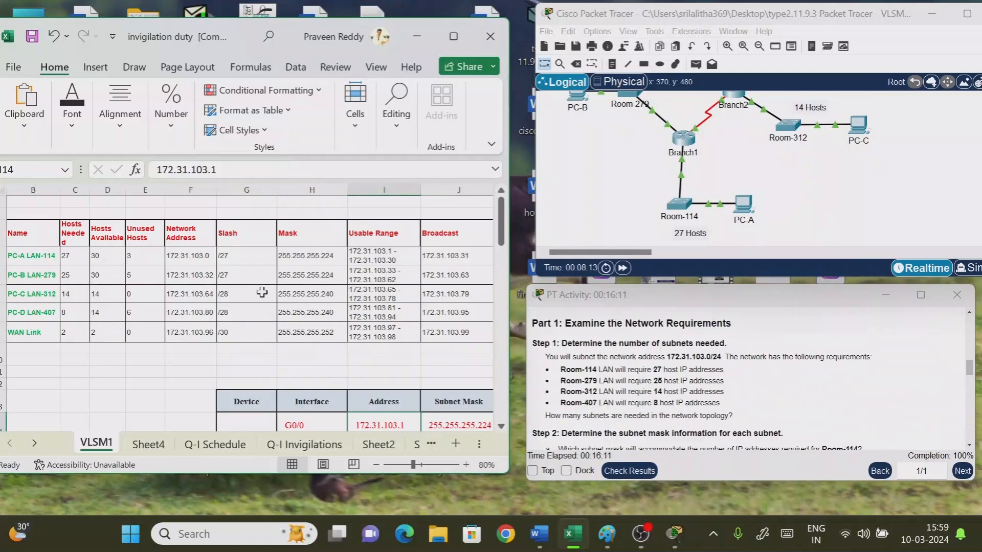
{"action": "scroll", "coordinate": [346, 356], "scroll_direction": "down", "scroll_amount": 2}
{"action": "scroll", "coordinate": [747, 378], "scroll_direction": "down", "scroll_amount": 8}
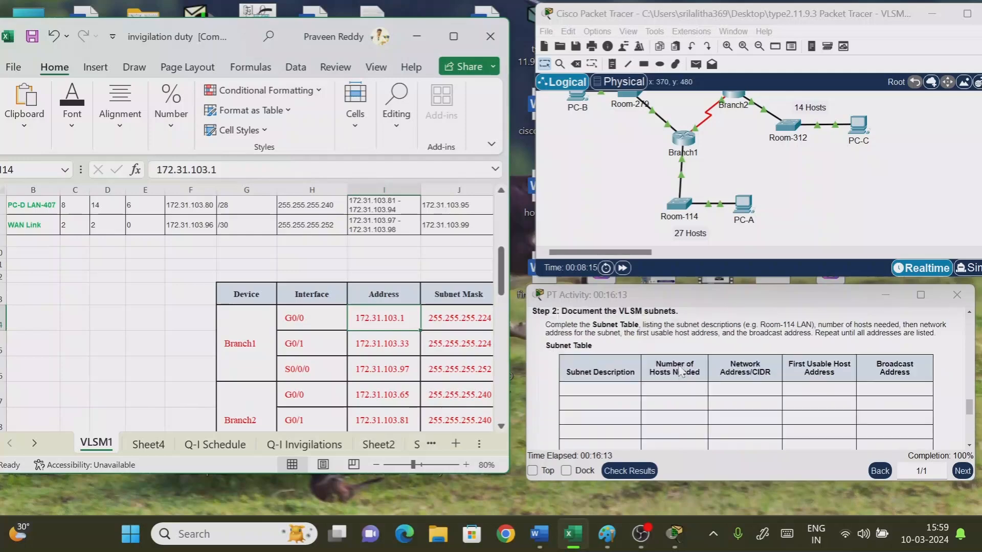
{"action": "scroll", "coordinate": [622, 416], "scroll_direction": "down", "scroll_amount": 3}
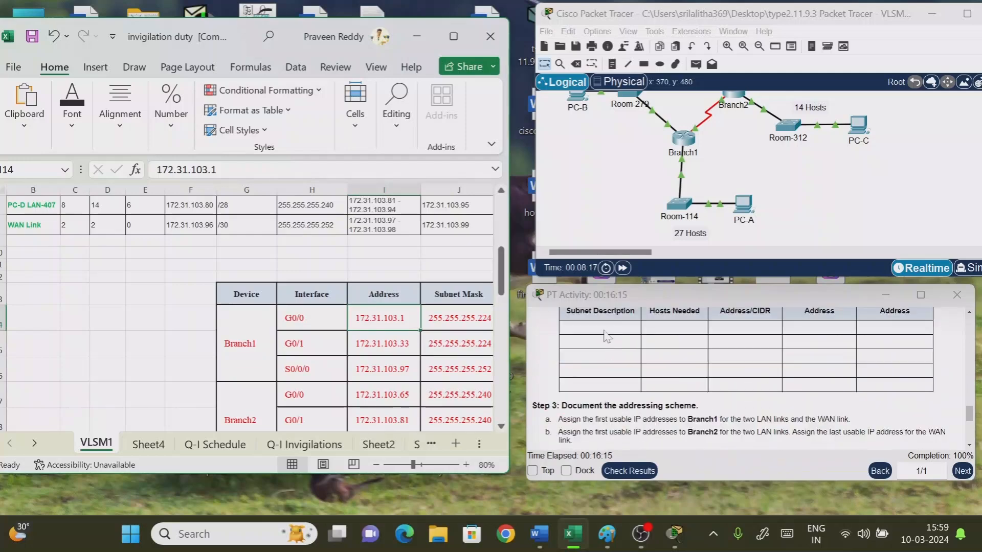
{"action": "scroll", "coordinate": [221, 262], "scroll_direction": "up", "scroll_amount": 2}
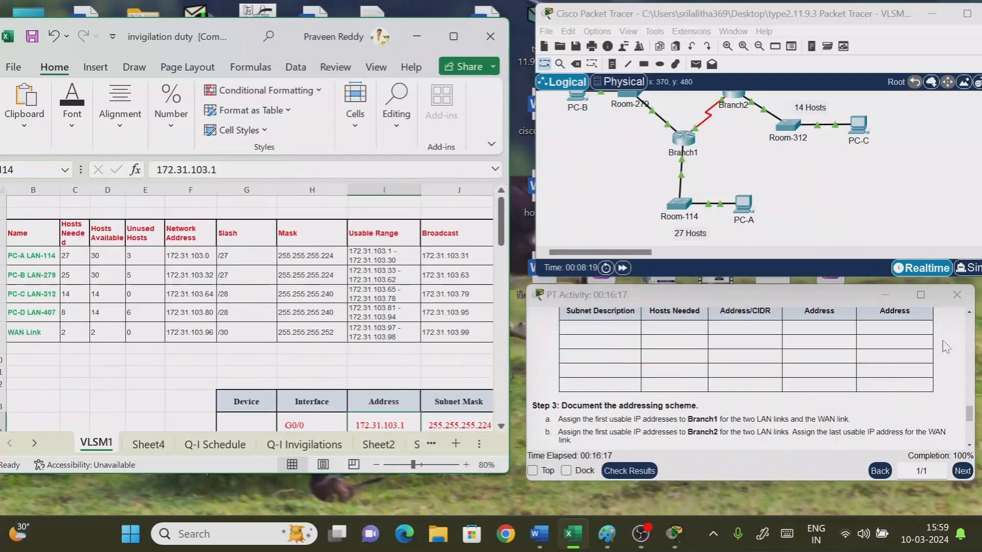
Step: Look over the blank Addressing Table in the activity instructions, from the Branch1 interfaces to the PC-D NIC
{"action": "scroll", "coordinate": [870, 340], "scroll_direction": "down", "scroll_amount": 5}
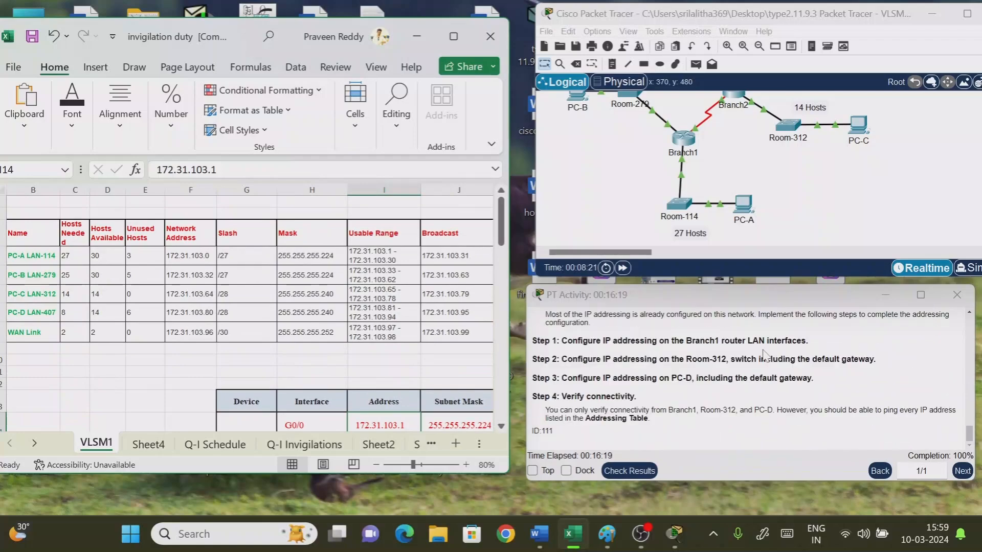
{"action": "scroll", "coordinate": [752, 378], "scroll_direction": "up", "scroll_amount": 15}
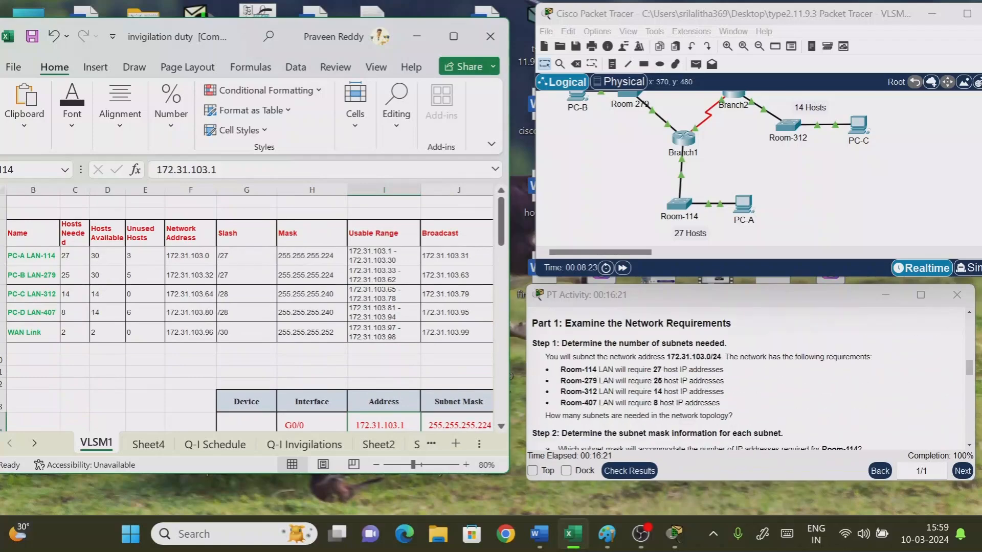
{"action": "scroll", "coordinate": [667, 378], "scroll_direction": "up", "scroll_amount": 8}
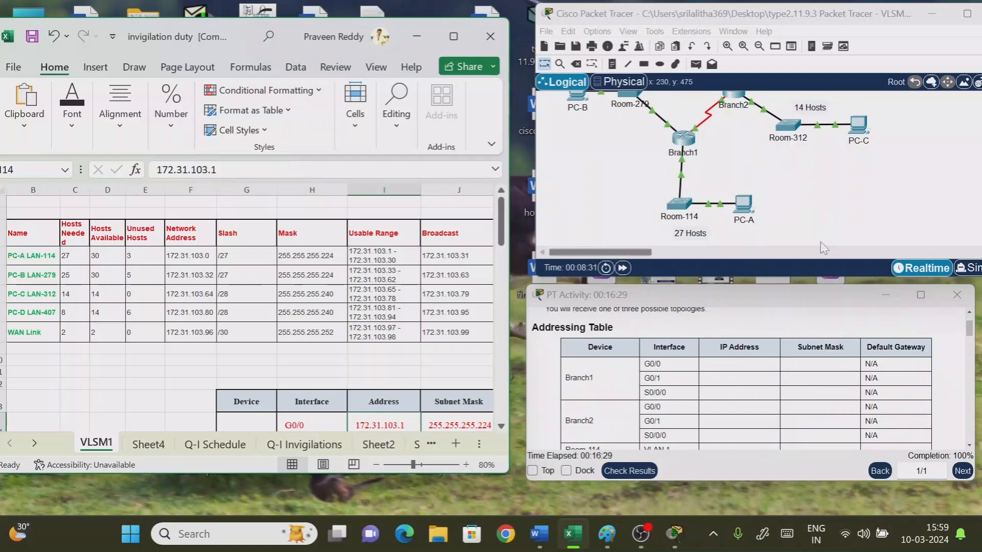
{"action": "scroll", "coordinate": [728, 398], "scroll_direction": "down", "scroll_amount": 3}
{"action": "scroll", "coordinate": [728, 398], "scroll_direction": "down", "scroll_amount": 6}
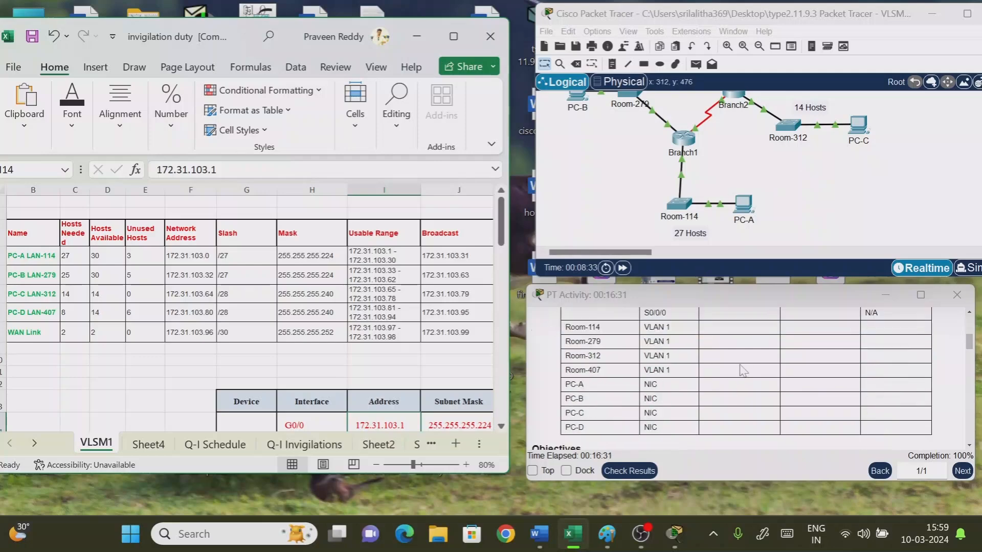
Step: Review the activity instructions from the Part 1 network requirements through the Part 2 VLSM design to the Part 3 configuration steps
{"action": "scroll", "coordinate": [737, 372], "scroll_direction": "down", "scroll_amount": 6}
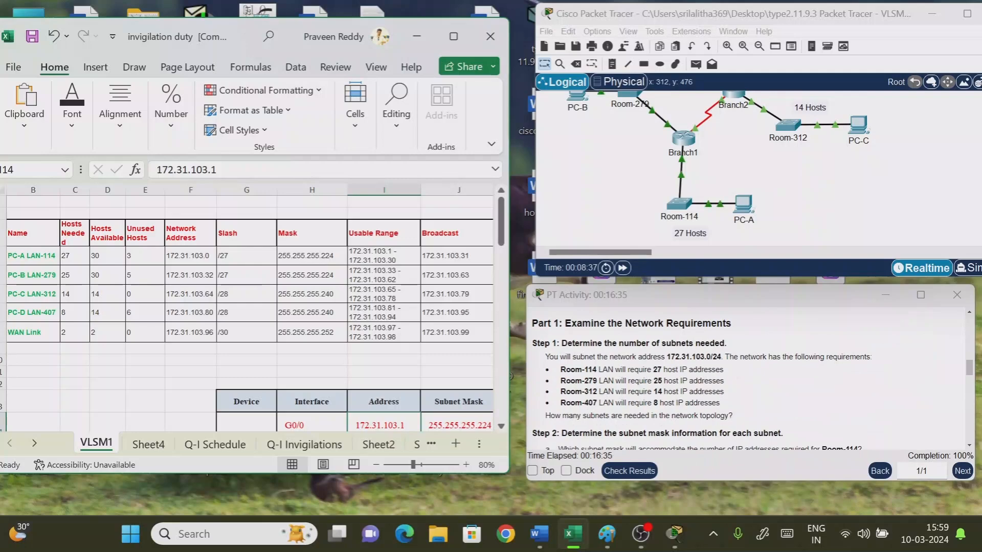
{"action": "scroll", "coordinate": [749, 381], "scroll_direction": "down", "scroll_amount": 3}
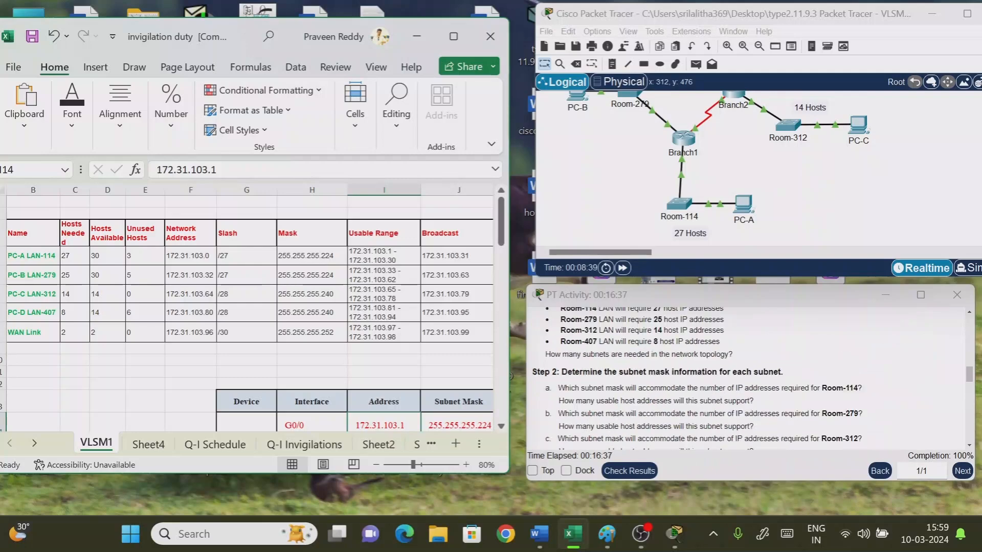
{"action": "scroll", "coordinate": [737, 379], "scroll_direction": "up", "scroll_amount": 3}
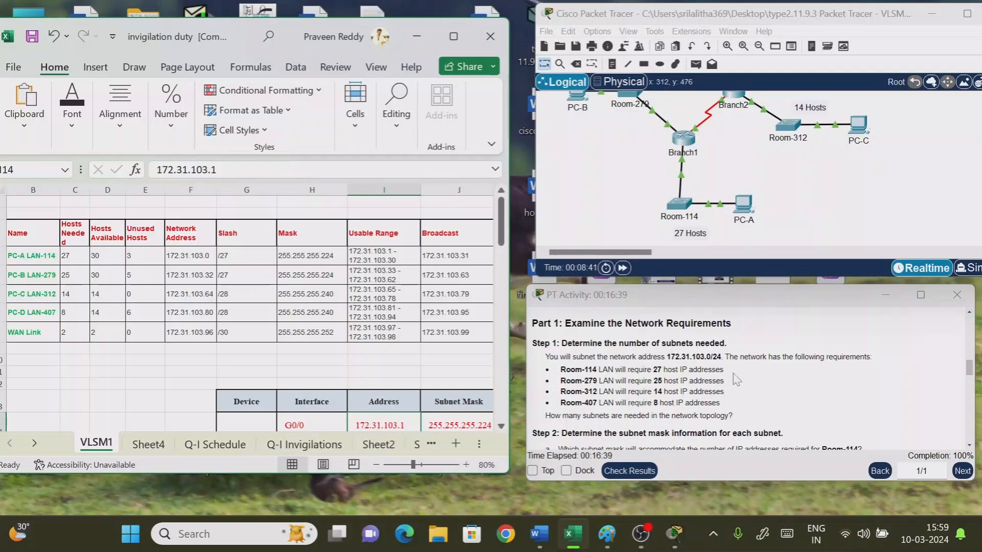
{"action": "scroll", "coordinate": [736, 379], "scroll_direction": "down", "scroll_amount": 10}
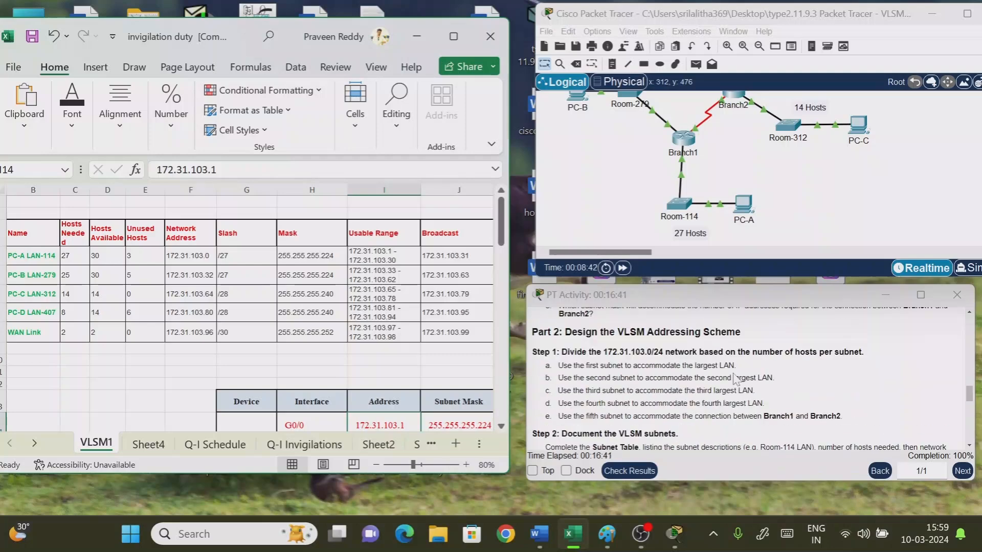
{"action": "scroll", "coordinate": [737, 380], "scroll_direction": "down", "scroll_amount": 3}
{"action": "scroll", "coordinate": [736, 380], "scroll_direction": "down", "scroll_amount": 15}
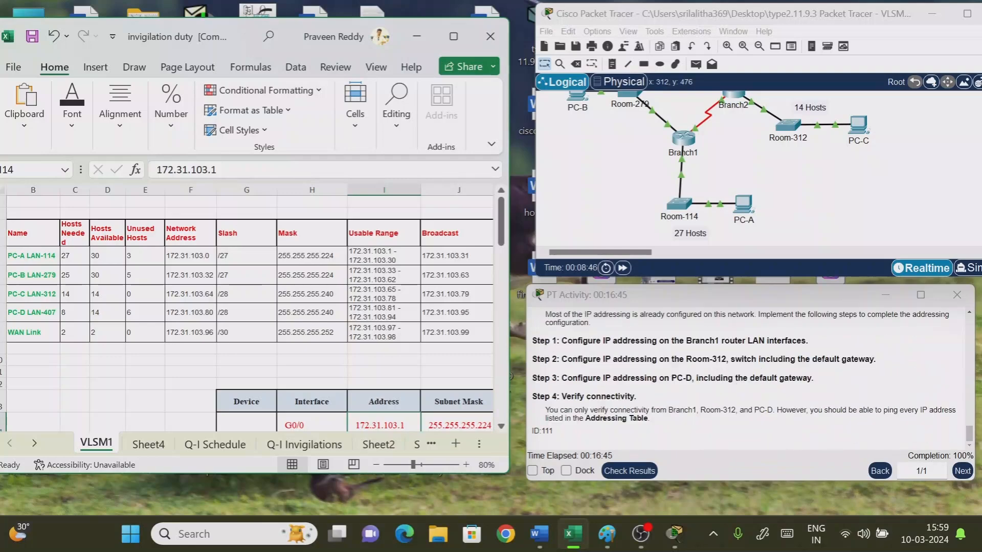
{"action": "right_click", "coordinate": [840, 340]}
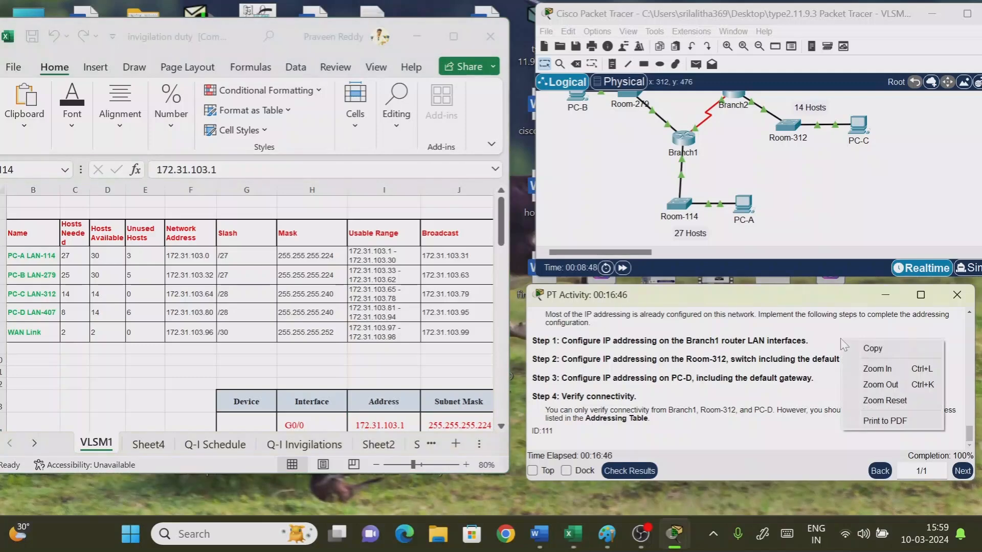
{"action": "left_click", "coordinate": [874, 369]}
{"action": "right_click", "coordinate": [689, 354]}
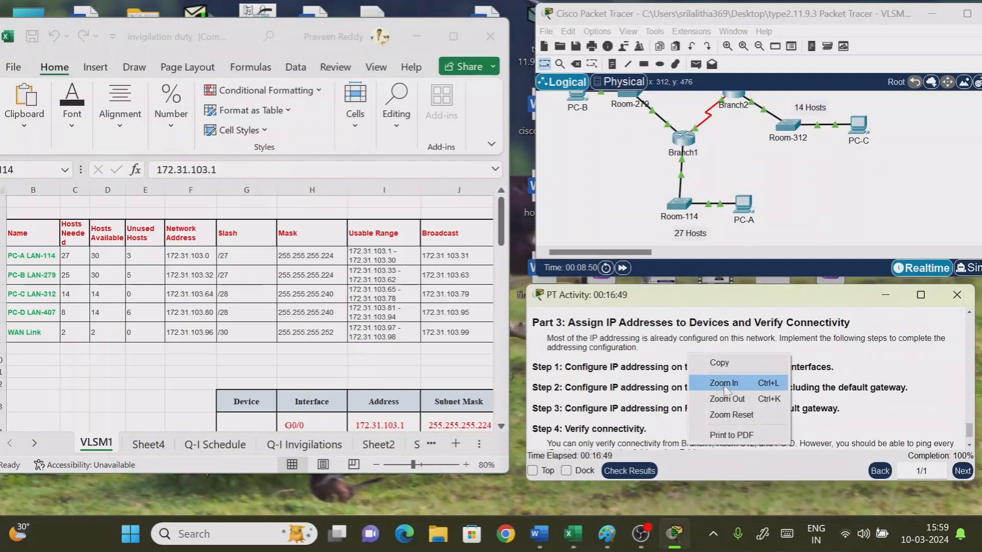
{"action": "left_click", "coordinate": [732, 399]}
{"action": "scroll", "coordinate": [665, 378], "scroll_direction": "down", "scroll_amount": 1}
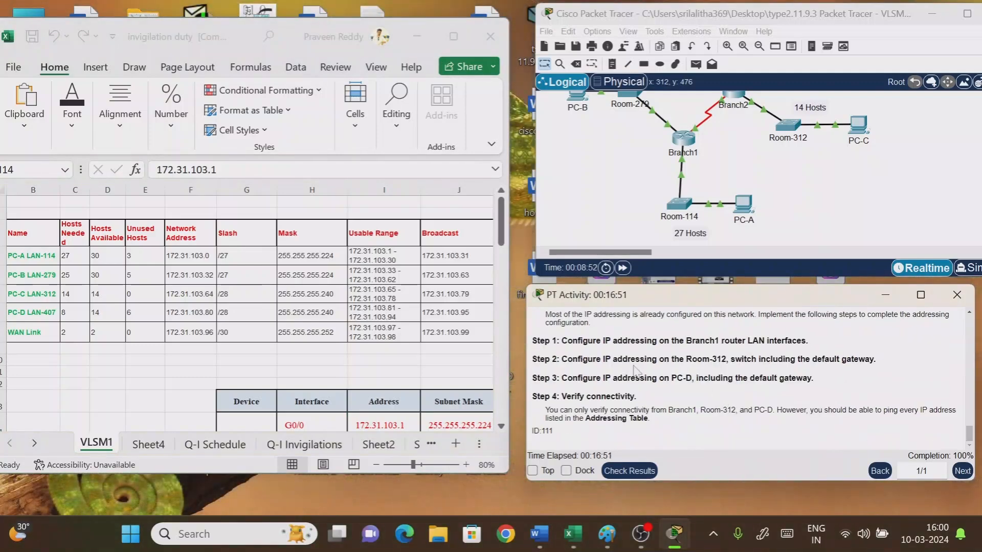
Step: Read the Part 3 introduction on assigning IP addresses and verifying connectivity, then examine the routers, switches and PCs in the topology
{"action": "scroll", "coordinate": [747, 378], "scroll_direction": "up", "scroll_amount": 1}
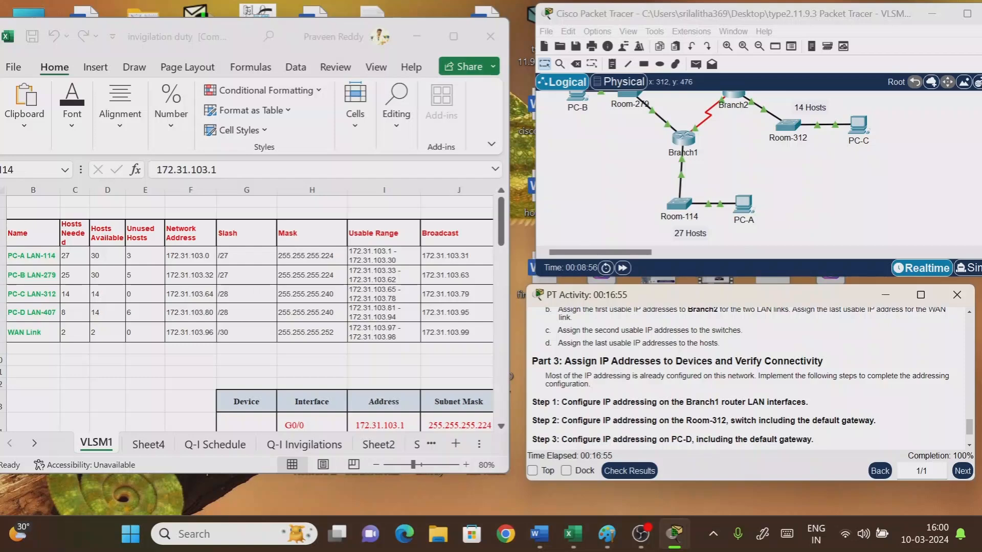
{"action": "left_click_drag", "start_coordinate": [564, 361], "coordinate": [846, 365]}
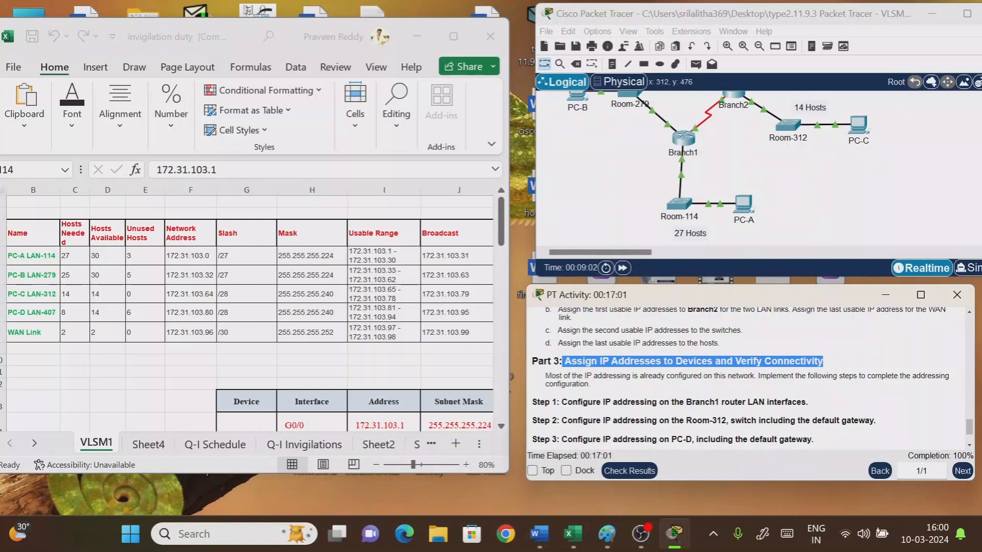
{"action": "left_click_drag", "start_coordinate": [593, 376], "coordinate": [748, 376]}
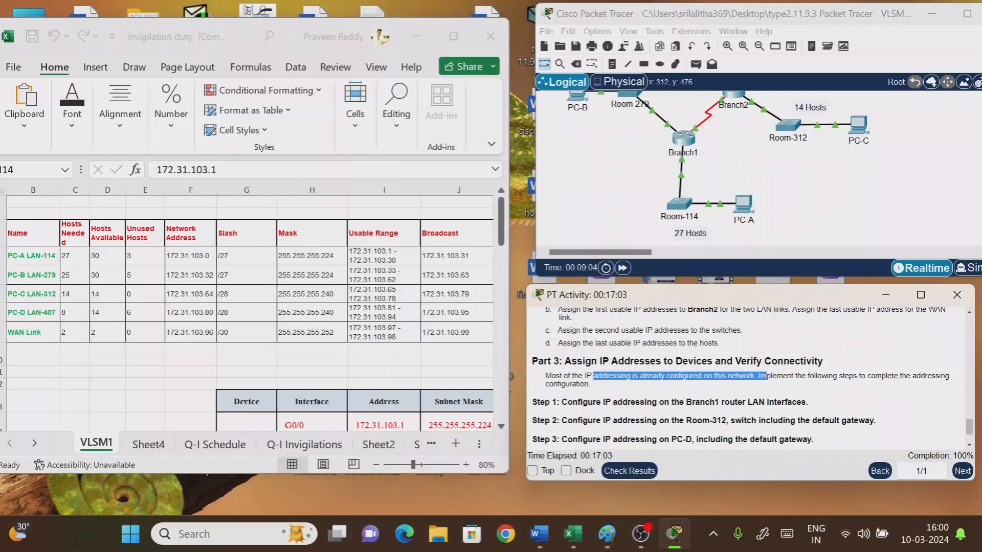
{"action": "mouse_move", "coordinate": [808, 376]}
{"action": "left_mouse_down"}
{"action": "mouse_move", "coordinate": [950, 378]}
{"action": "mouse_move", "coordinate": [811, 387]}
{"action": "left_mouse_up"}
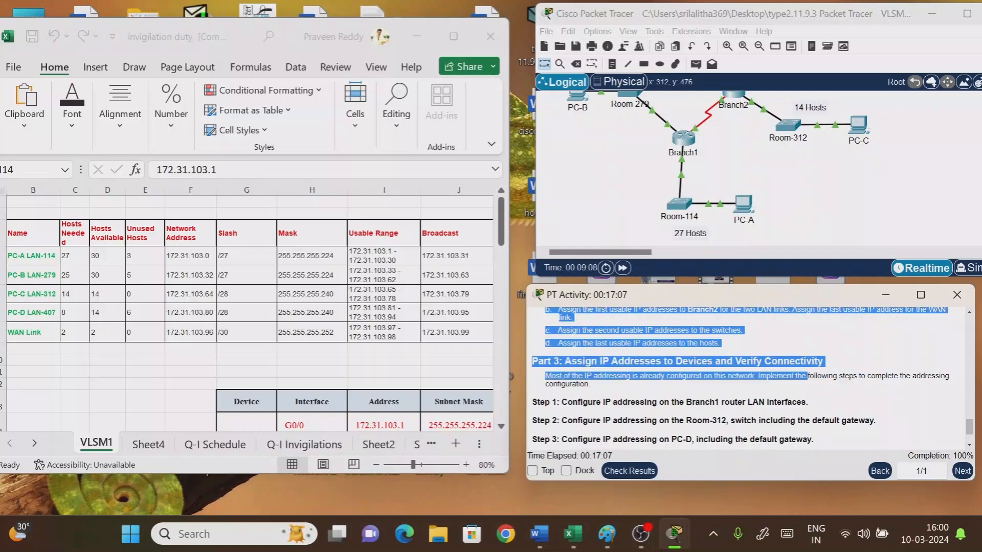
{"action": "left_click", "coordinate": [611, 377]}
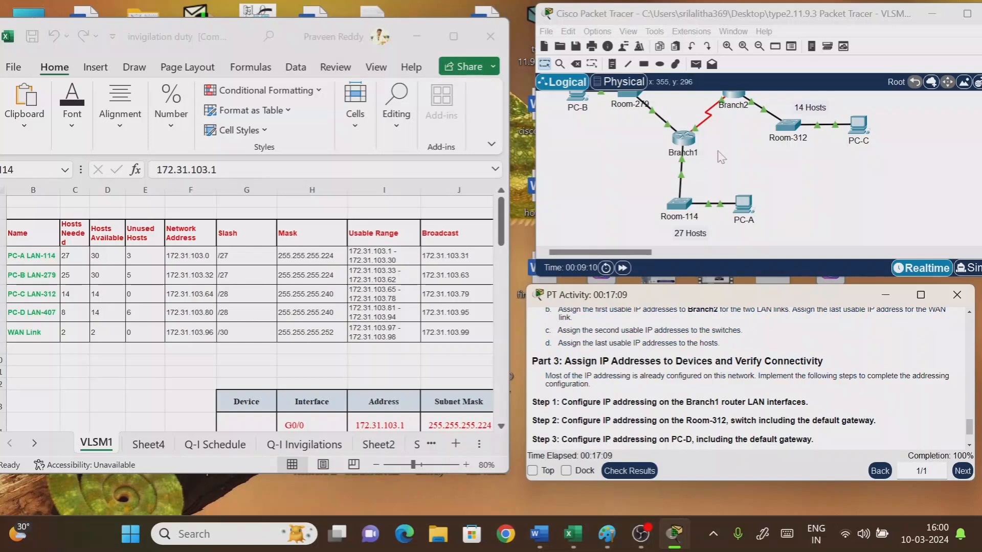
{"action": "scroll", "coordinate": [735, 184], "scroll_direction": "up", "scroll_amount": 2}
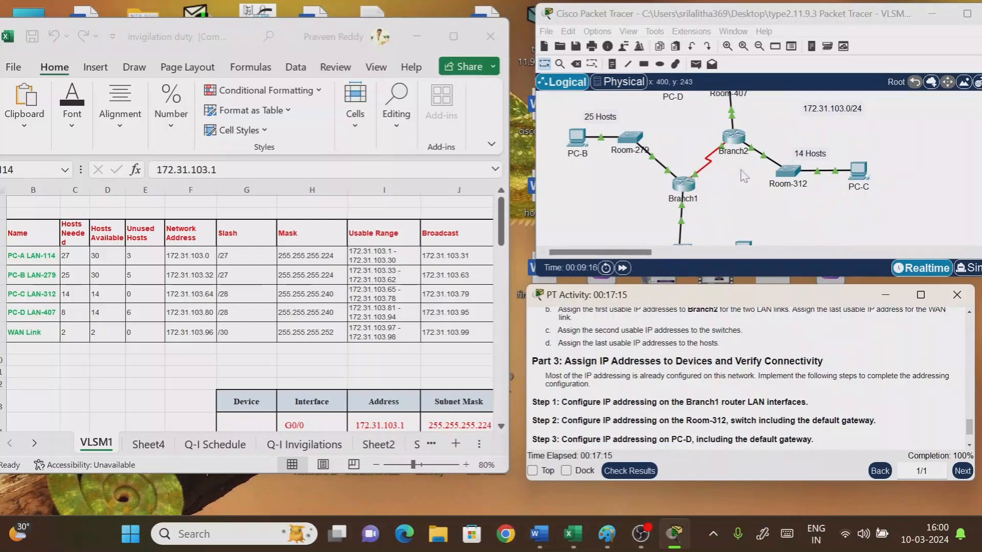
{"action": "scroll", "coordinate": [744, 176], "scroll_direction": "up", "scroll_amount": 2}
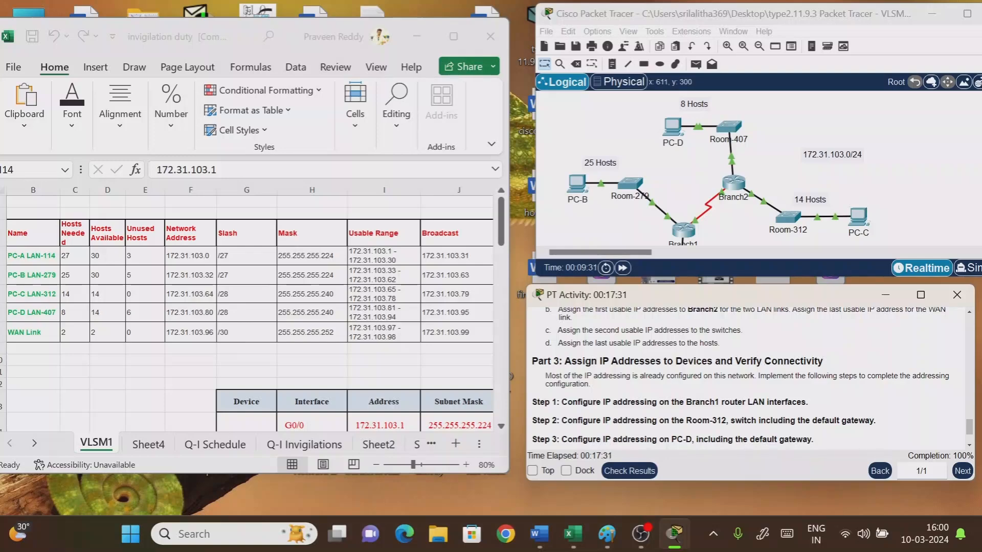
Step: Read the Part 3 steps in the activity instructions, focusing on Branch1 LAN interface addressing, and examine Branch1's links in the topology
{"action": "scroll", "coordinate": [750, 379], "scroll_direction": "down", "scroll_amount": 3}
{"action": "left_click_drag", "start_coordinate": [584, 341], "coordinate": [827, 344]}
{"action": "left_click", "coordinate": [857, 333]}
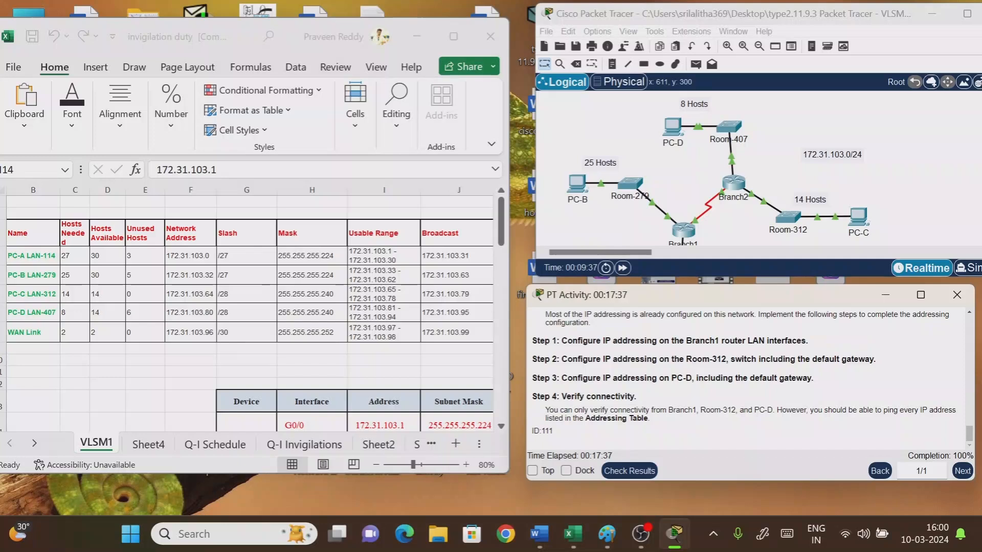
{"action": "scroll", "coordinate": [701, 218], "scroll_direction": "down", "scroll_amount": 1}
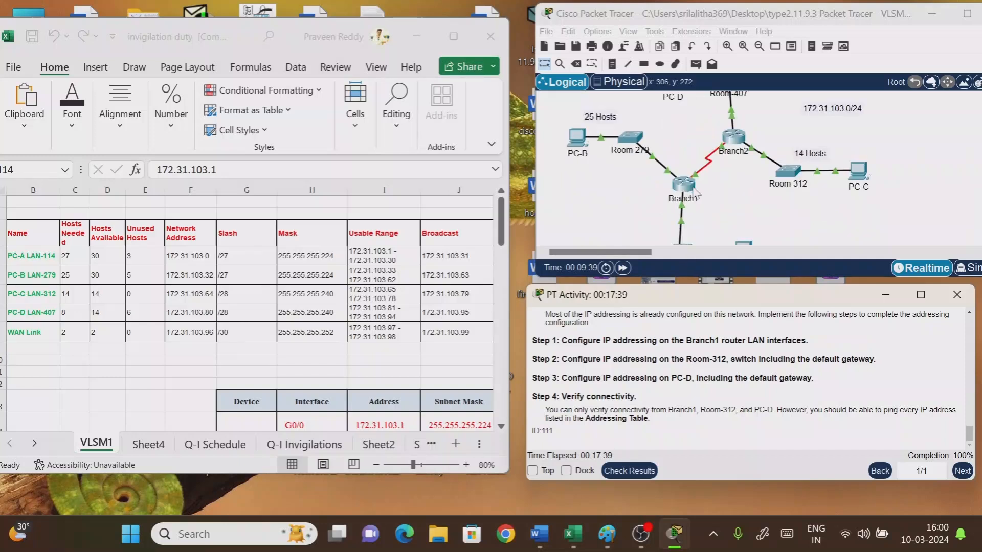
{"action": "scroll", "coordinate": [696, 196], "scroll_direction": "down", "scroll_amount": 1}
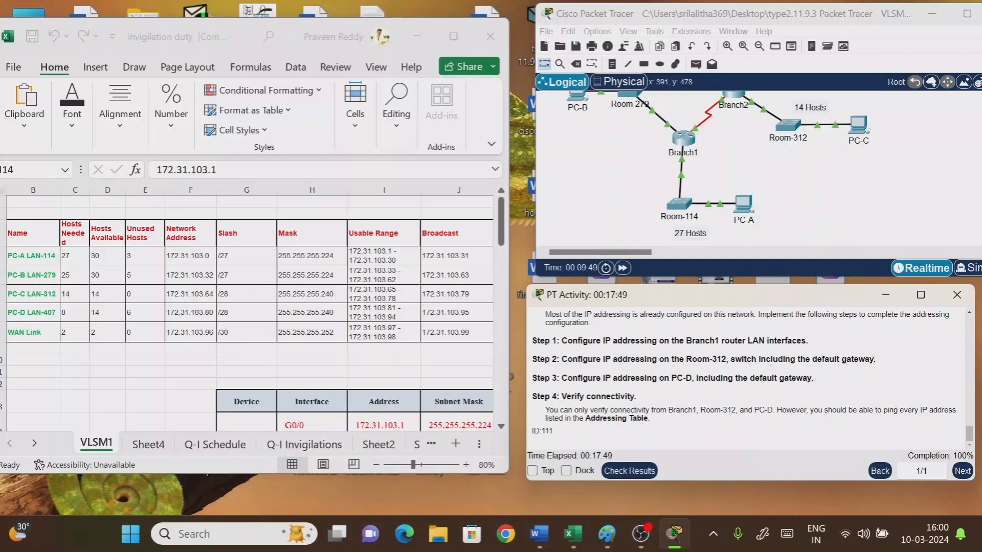
{"action": "left_click_drag", "start_coordinate": [594, 341], "coordinate": [815, 344]}
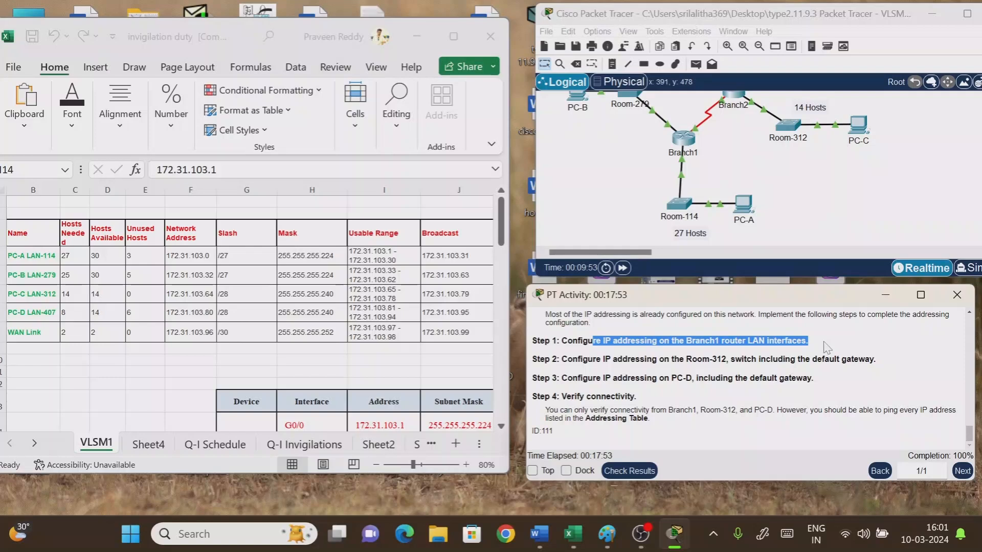
{"action": "left_click", "coordinate": [822, 346]}
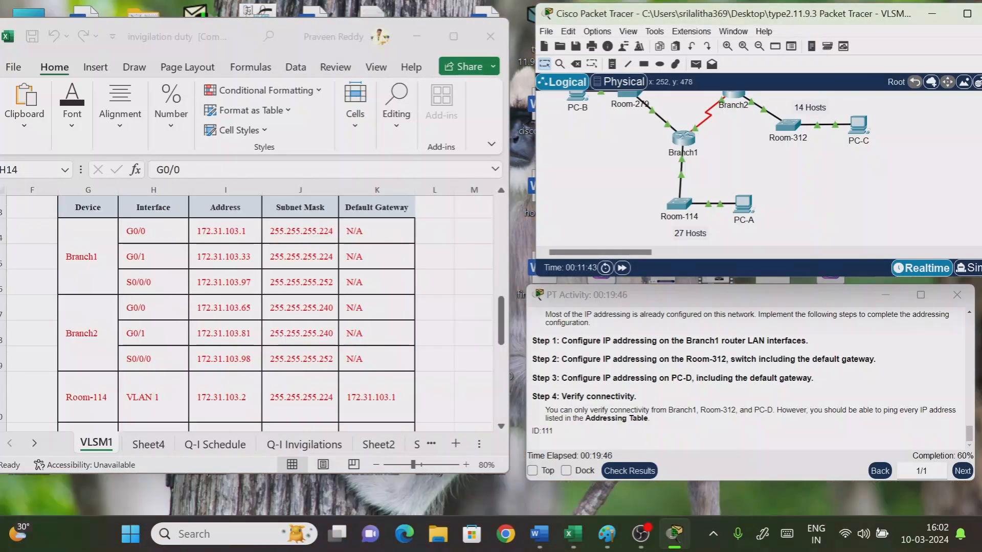
{"action": "left_click_drag", "start_coordinate": [589, 340], "coordinate": [769, 341]}
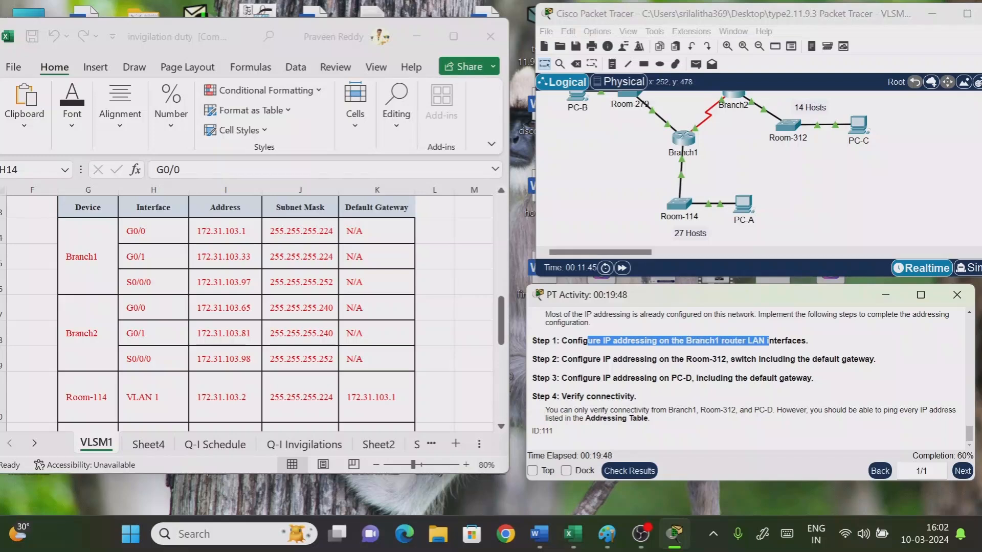
{"action": "left_click", "coordinate": [817, 344]}
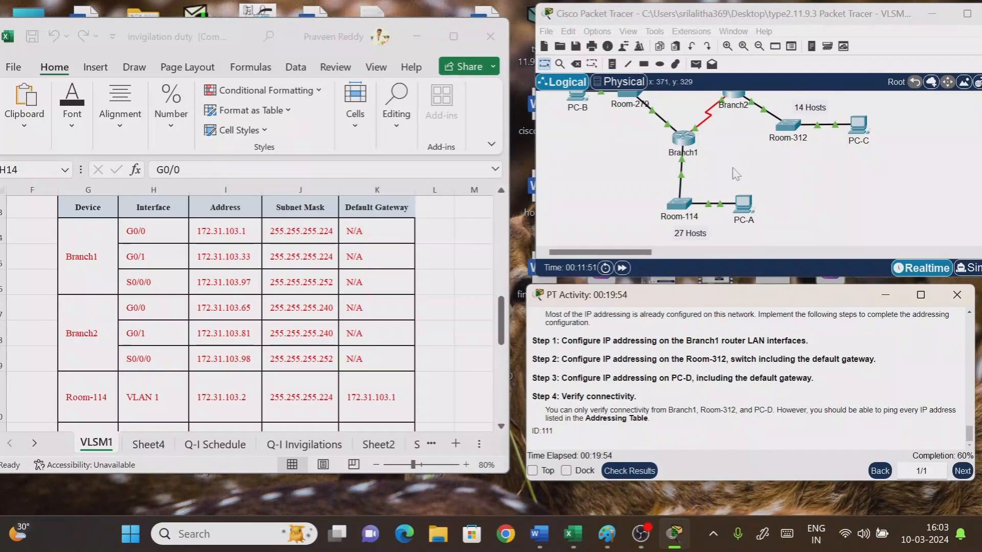
{"action": "left_click", "coordinate": [803, 171]}
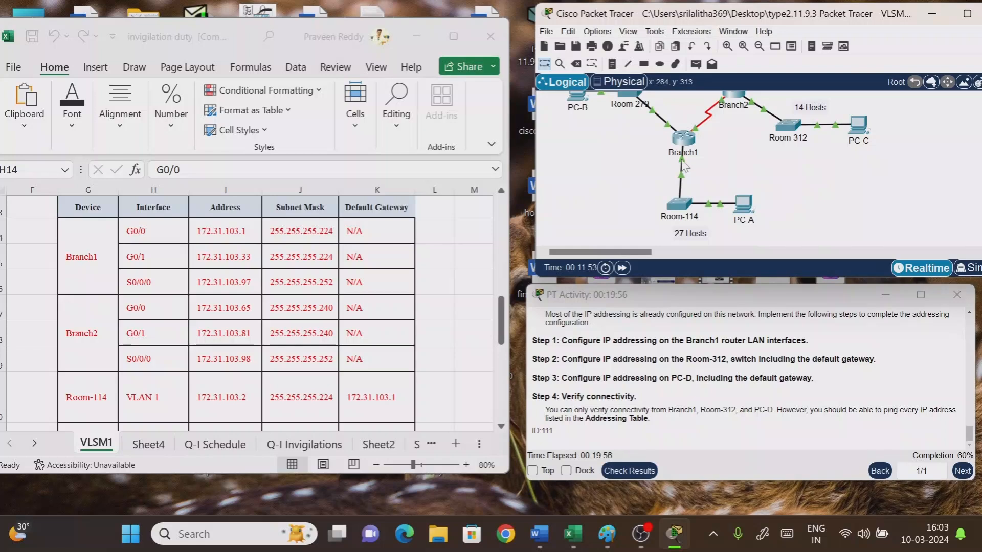
Step: Open the Branch1 router's command line and place its window clear of the addressing table and the router in the topology
{"action": "mouse_move", "coordinate": [683, 168]}
{"action": "left_click", "coordinate": [684, 141]}
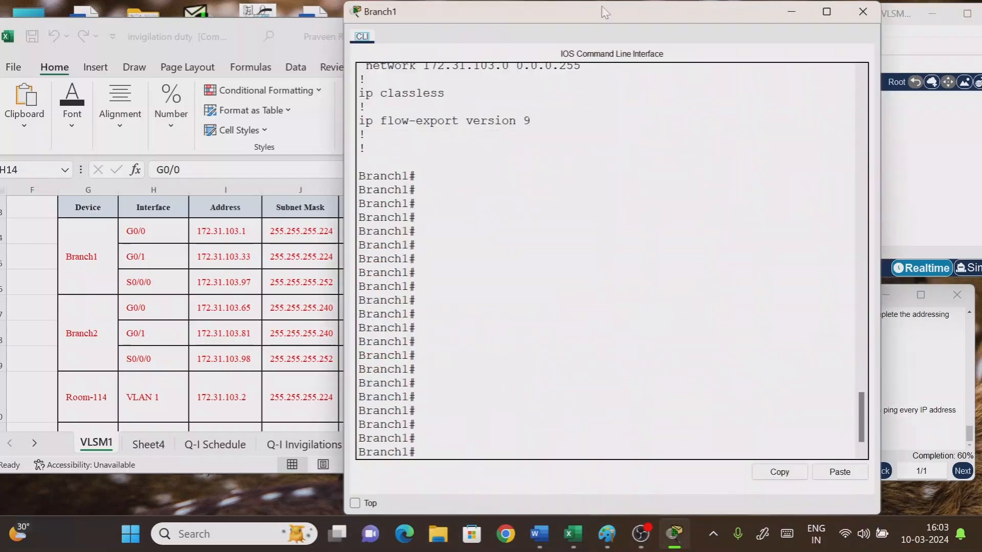
{"action": "left_click_drag", "start_coordinate": [605, 12], "coordinate": [742, 227]}
{"action": "left_click", "coordinate": [688, 166]}
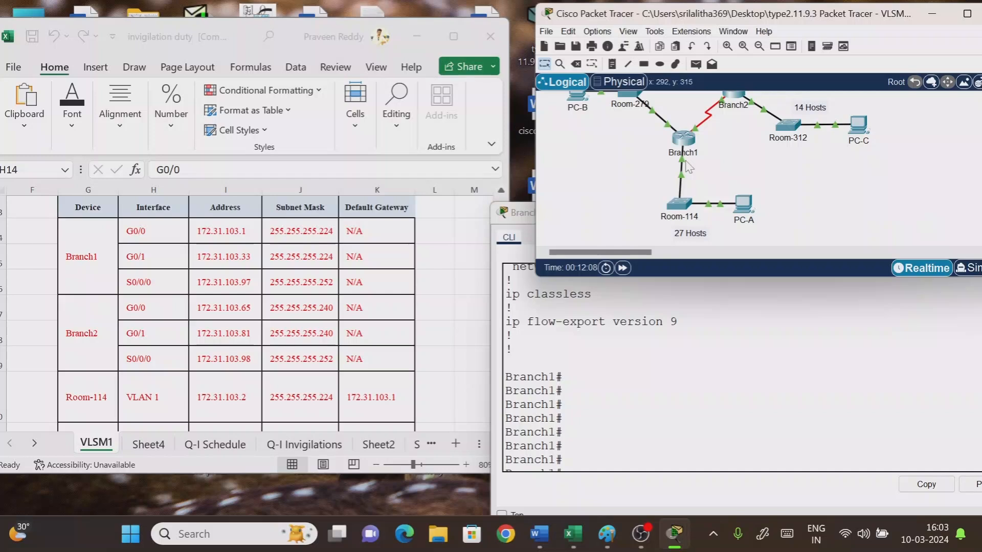
{"action": "mouse_move", "coordinate": [685, 163]}
{"action": "left_click", "coordinate": [662, 322]}
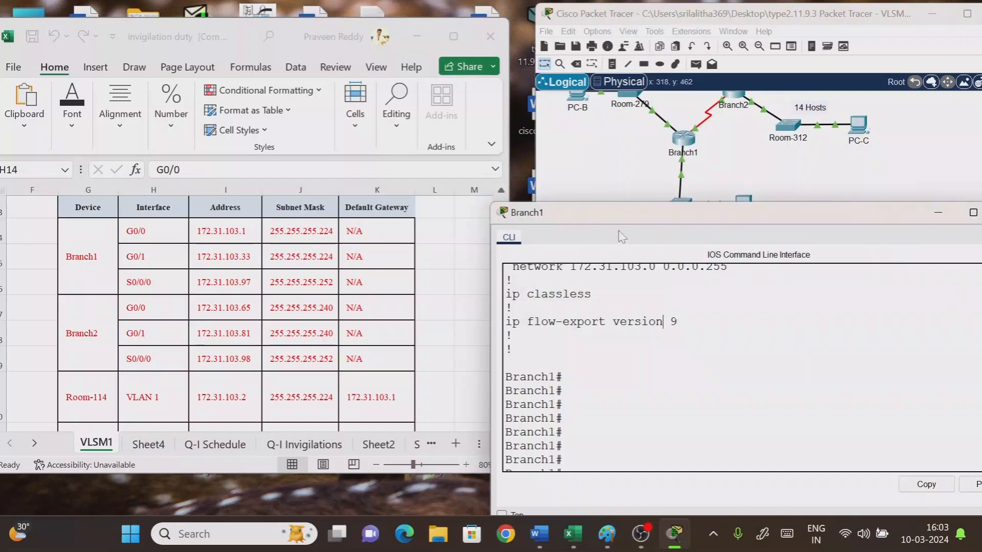
{"action": "left_click_drag", "start_coordinate": [624, 219], "coordinate": [621, 168]}
Step: Display Branch1's running configuration and page through it to the GigabitEthernet0/0 and GigabitEthernet0/1 sections
{"action": "key", "text": "Return"}
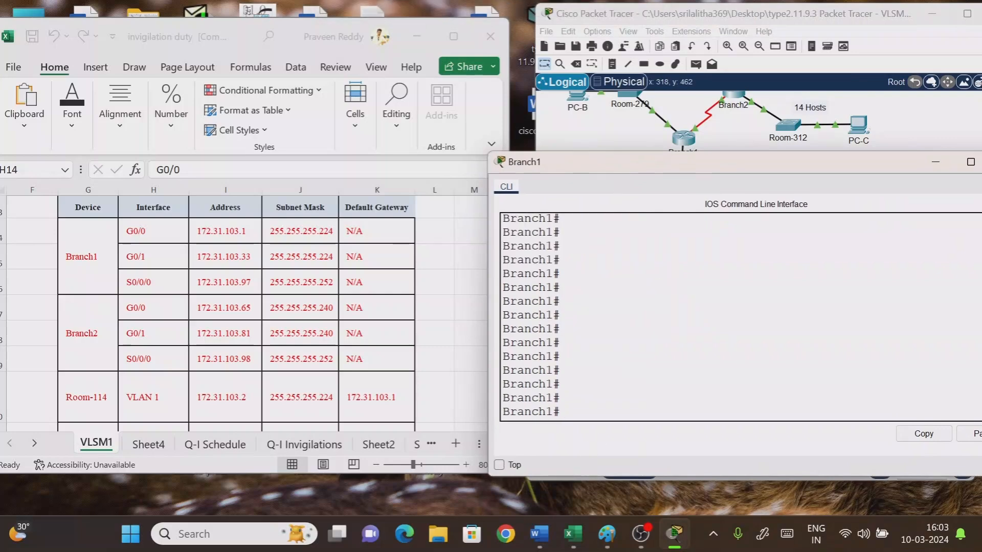
{"action": "type", "text": "sh run"}
{"action": "key", "text": "Tab"}
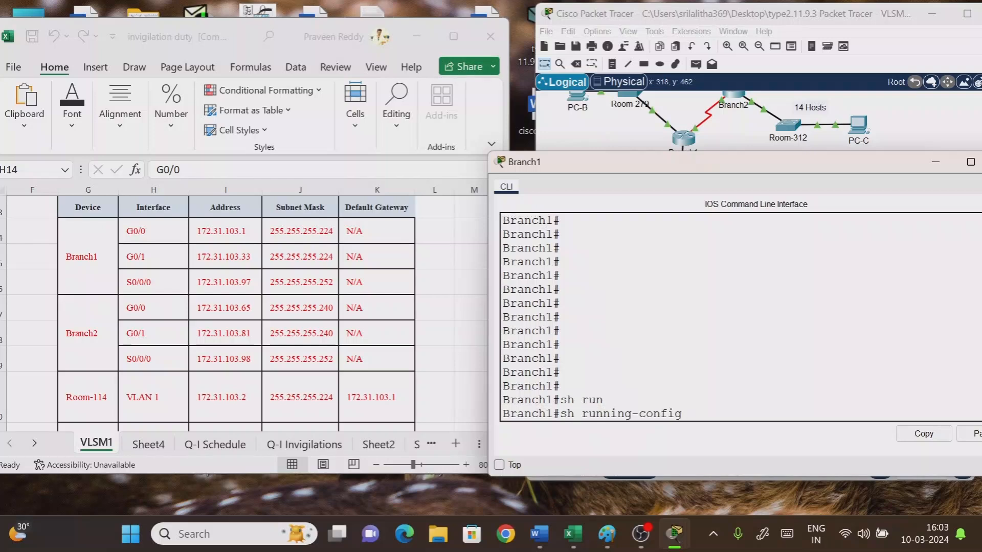
{"action": "key", "text": "Return"}
{"action": "key", "text": "space"}
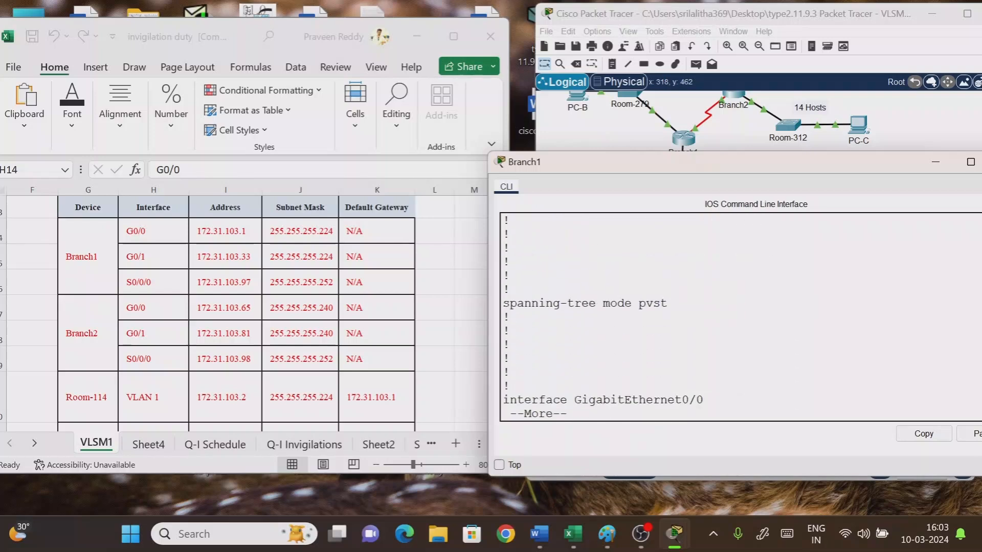
{"action": "key", "text": "Return"}
{"action": "key", "text": "Return"}
{"action": "key", "text": "Return"}
{"action": "key", "text": "Return"}
{"action": "key", "text": "Return"}
{"action": "key", "text": "Return"}
{"action": "key", "text": "Return"}
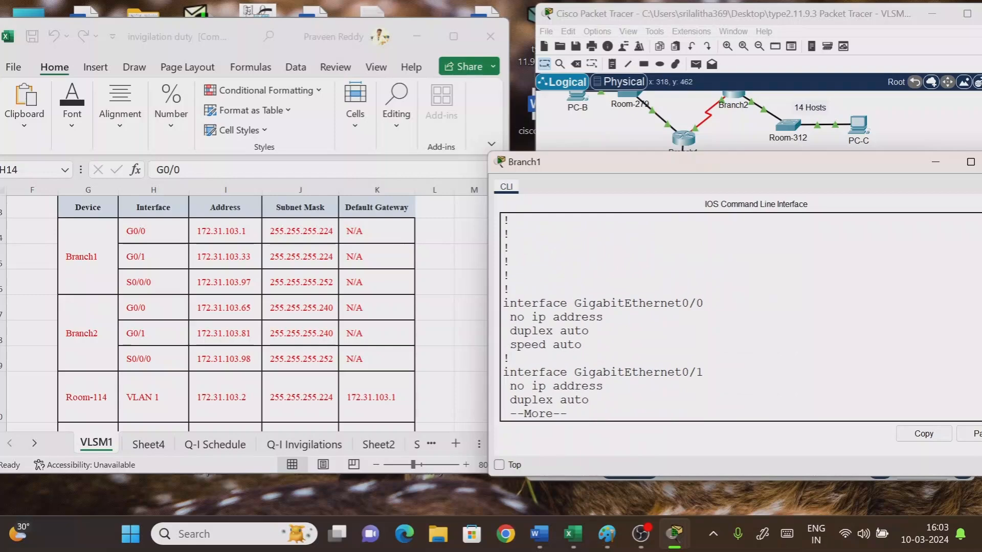
Step: Check the IP settings of Branch1's two GigabitEthernet interfaces, continue to Serial0/0/0, and end the configuration listing
{"action": "left_click_drag", "start_coordinate": [603, 303], "coordinate": [704, 304]}
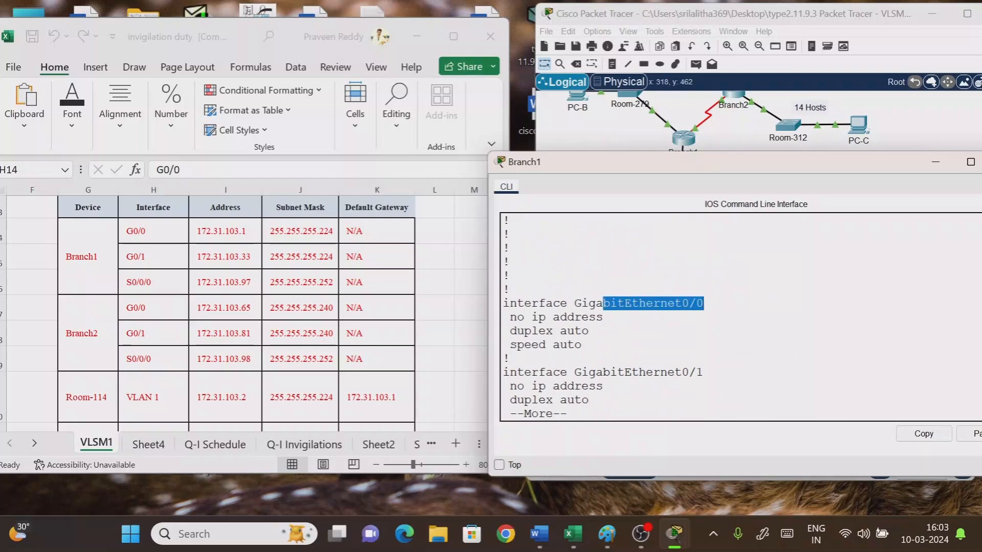
{"action": "left_click_drag", "start_coordinate": [504, 386], "coordinate": [590, 400]}
{"action": "left_click", "coordinate": [575, 413]}
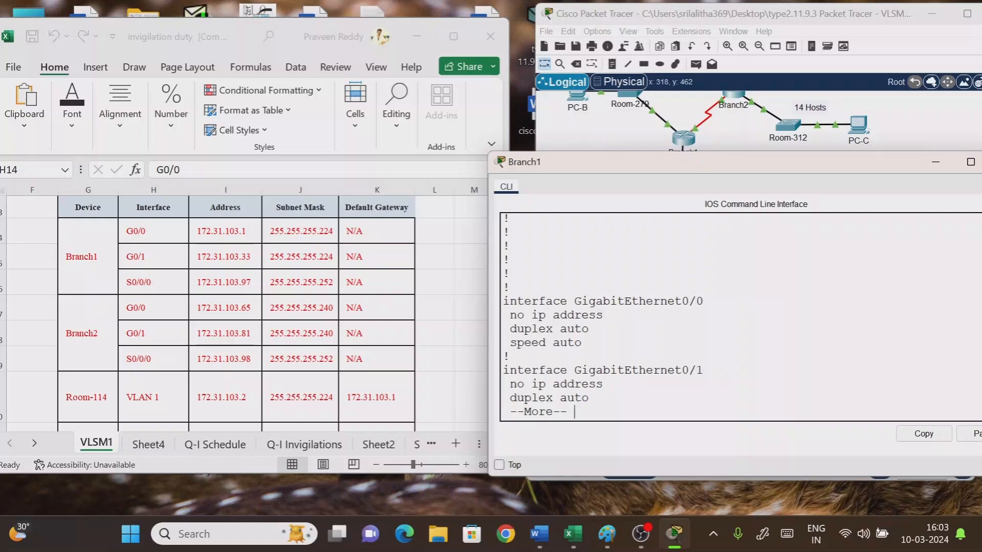
{"action": "key", "text": "Return"}
{"action": "key", "text": "Return"}
{"action": "key", "text": "Return"}
{"action": "key", "text": "Return"}
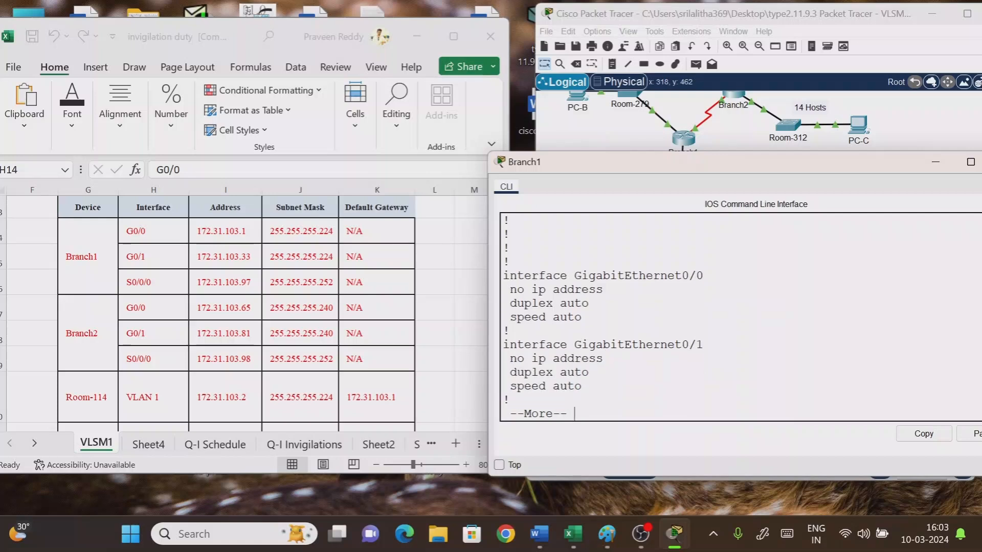
{"action": "key", "text": "ctrl+c"}
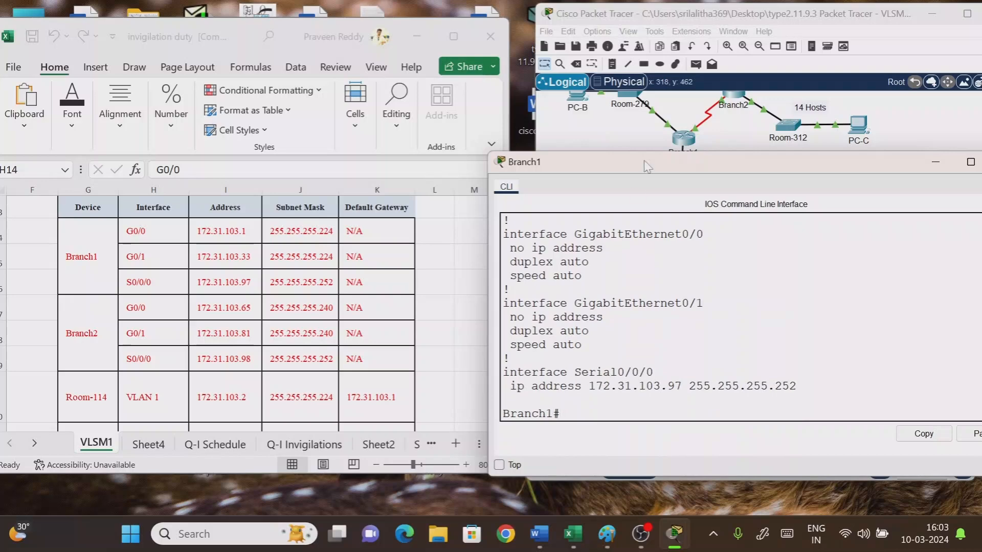
Step: Enter global configuration mode on Branch1 and open interface g0/0 for configuration
{"action": "left_click_drag", "start_coordinate": [644, 161], "coordinate": [643, 193]}
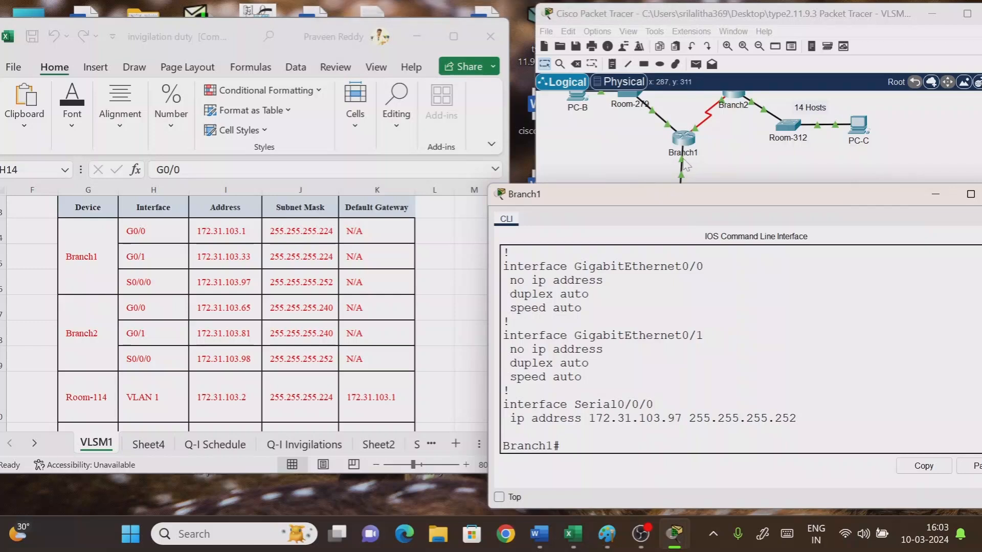
{"action": "type", "text": "config t"}
{"action": "key", "text": "Tab"}
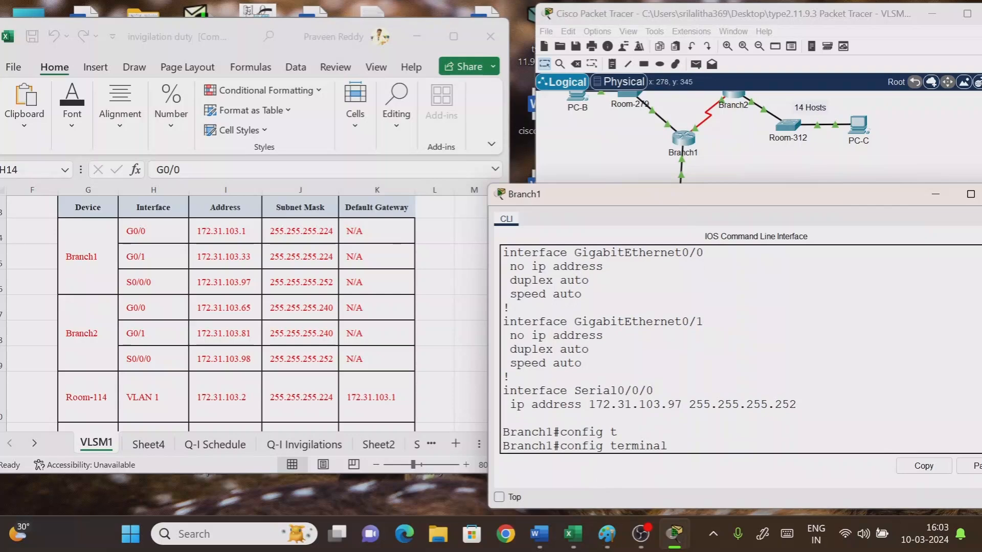
{"action": "key", "text": "Return"}
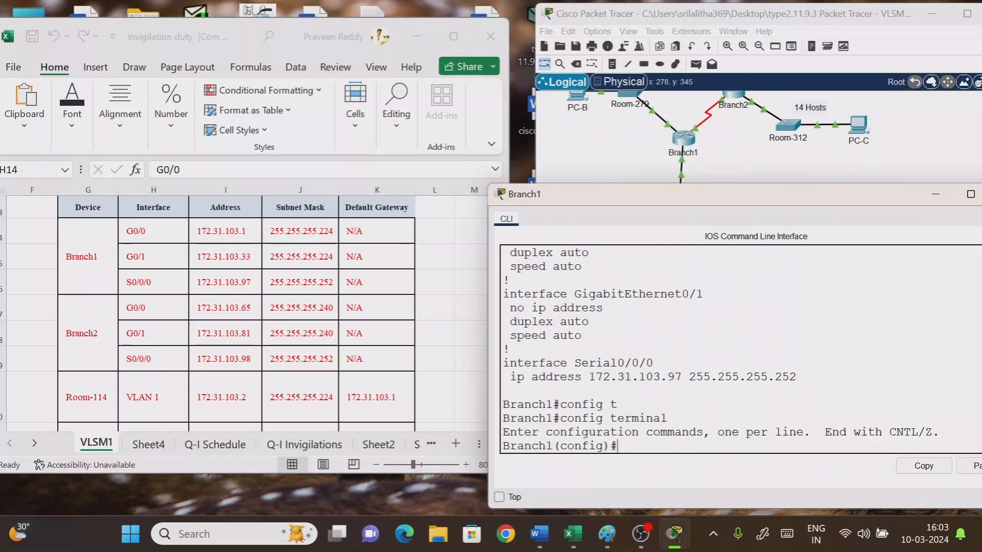
{"action": "type", "text": "inte"}
{"action": "key", "text": "Tab"}
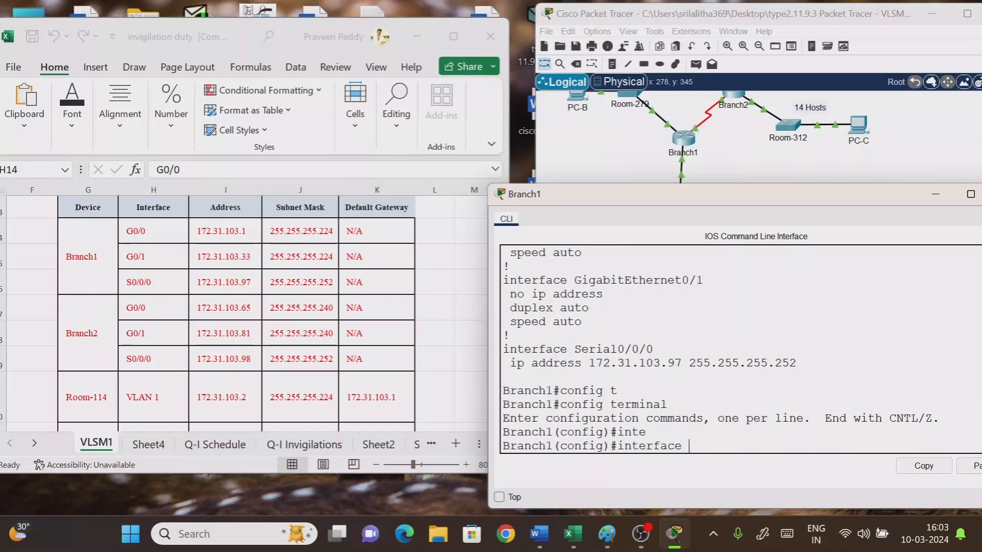
{"action": "type", "text": "go"}
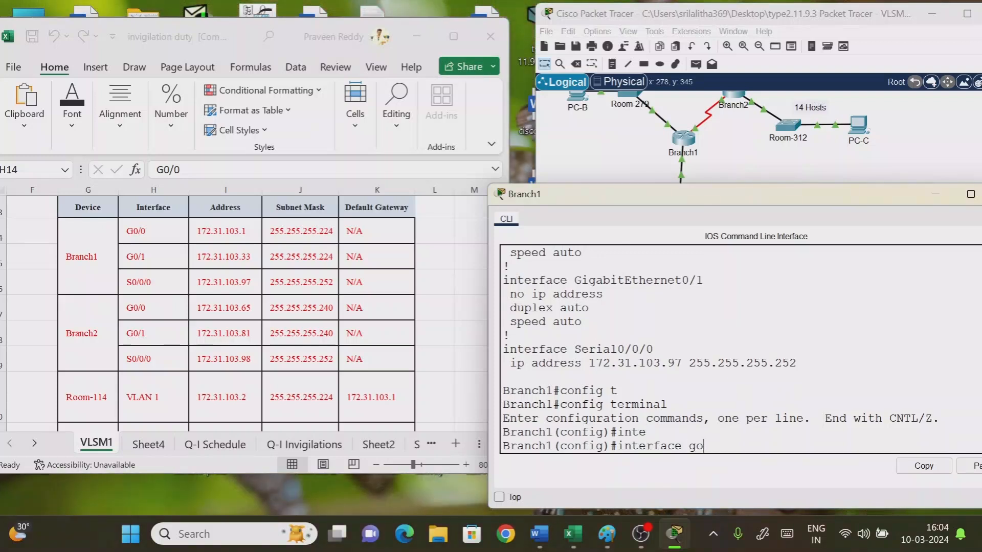
{"action": "key", "text": "Tab"}
{"action": "key", "text": "BackSpace"}
{"action": "key", "text": "BackSpace"}
{"action": "type", "text": "g"}
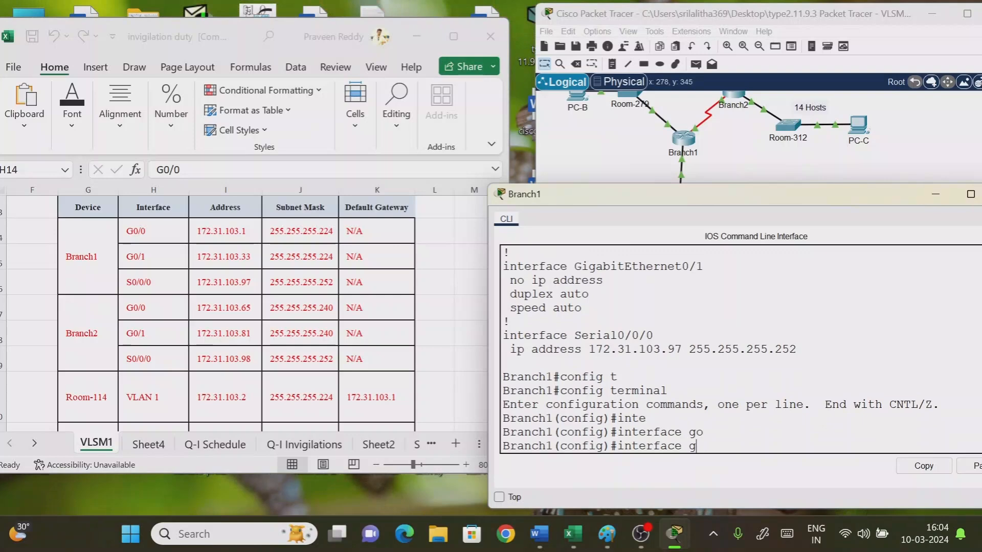
{"action": "type", "text": "0/0"}
{"action": "key", "text": "Return"}
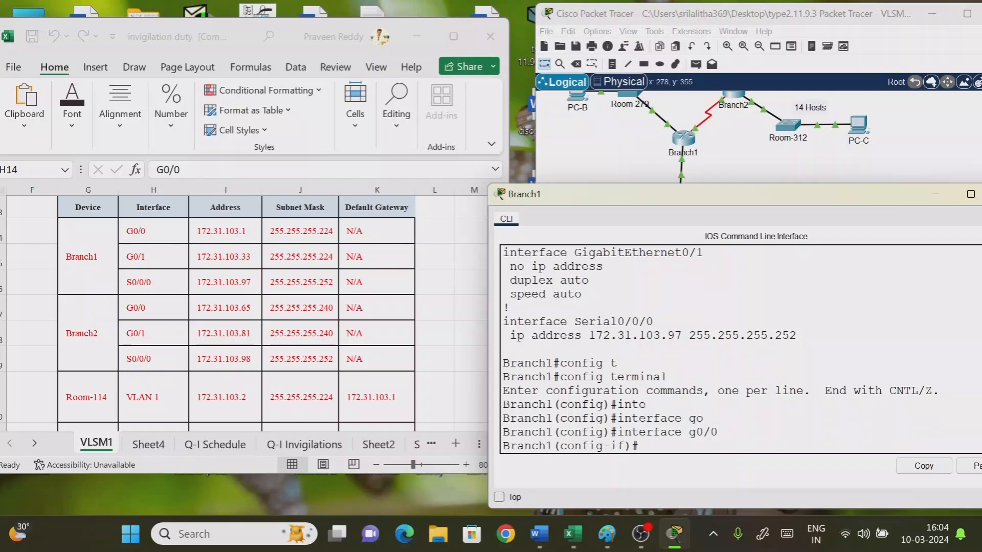
Step: Assign IP address 172.31.103.1 with subnet mask 255.255.255.224 to Branch1's G0/0 interface, then bring the topology back into view
{"action": "type", "text": "ip add"}
{"action": "key", "text": "Tab"}
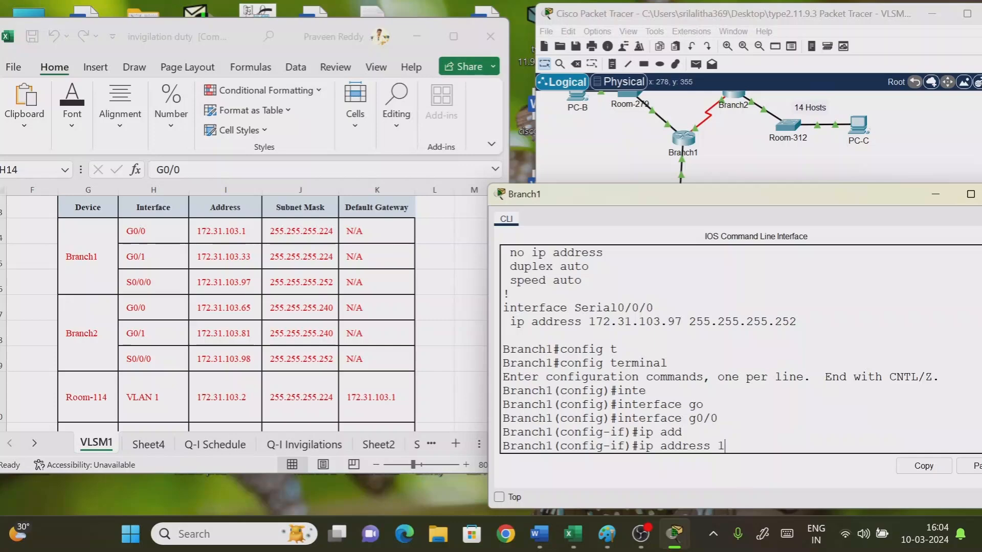
{"action": "type", "text": "72.31.103.1 ?"}
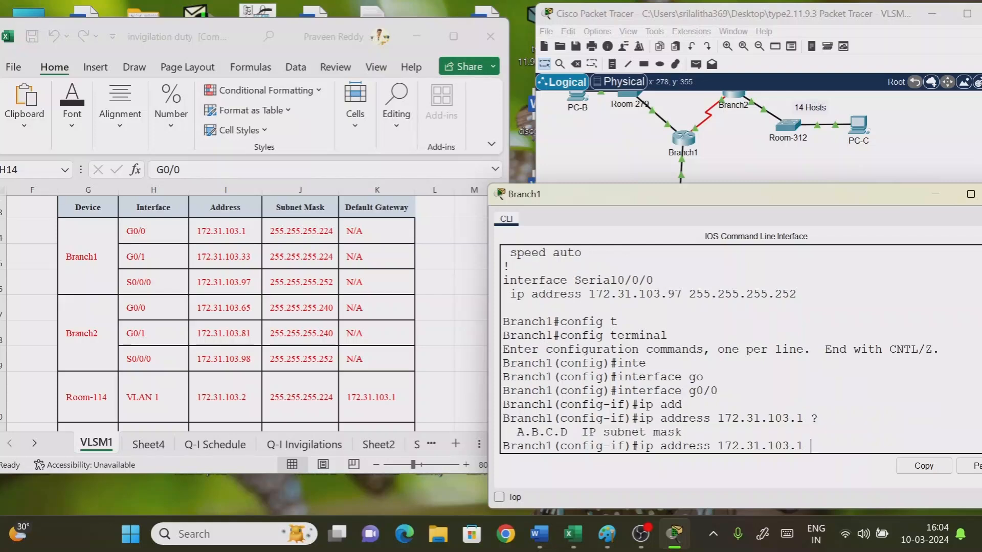
{"action": "left_click_drag", "start_coordinate": [611, 432], "coordinate": [681, 433]}
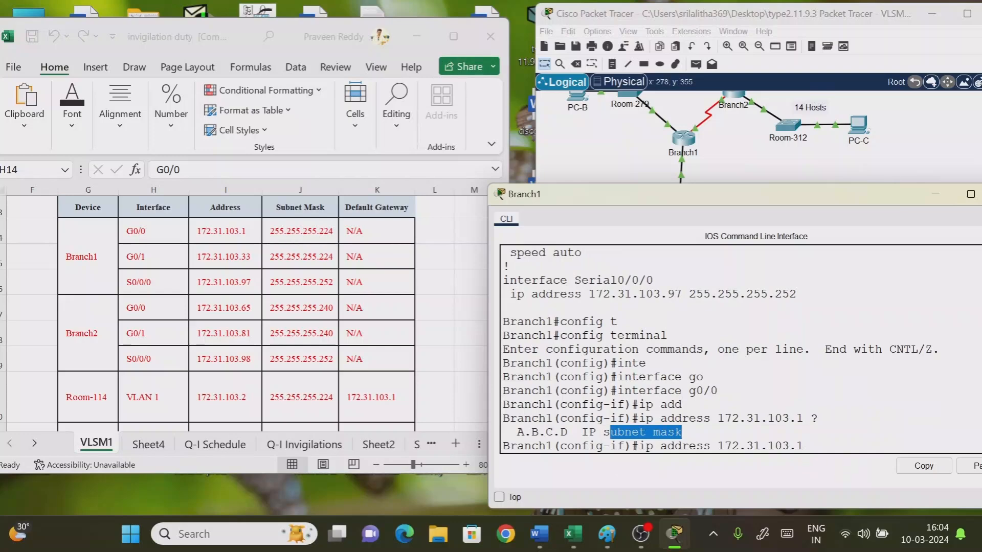
{"action": "left_click", "coordinate": [811, 446]}
{"action": "type", "text": "255."}
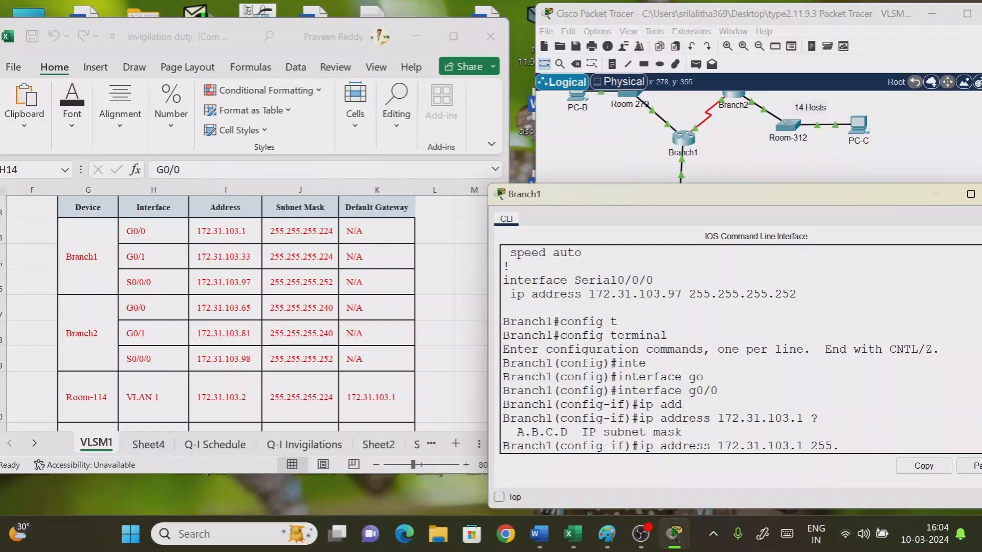
{"action": "type", "text": "255.255.2"}
{"action": "left_click_drag", "start_coordinate": [814, 202], "coordinate": [450, 267]}
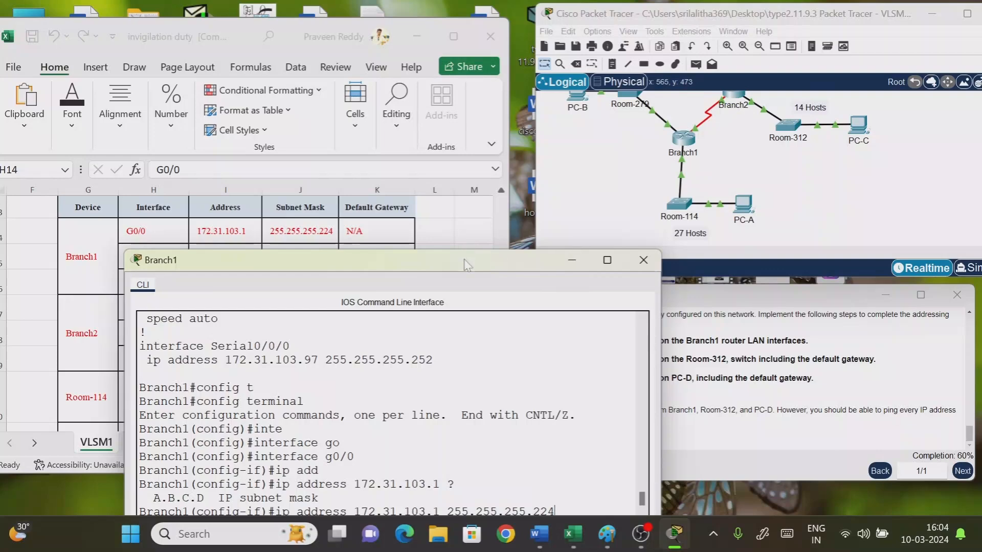
{"action": "left_click_drag", "start_coordinate": [469, 262], "coordinate": [538, 161]}
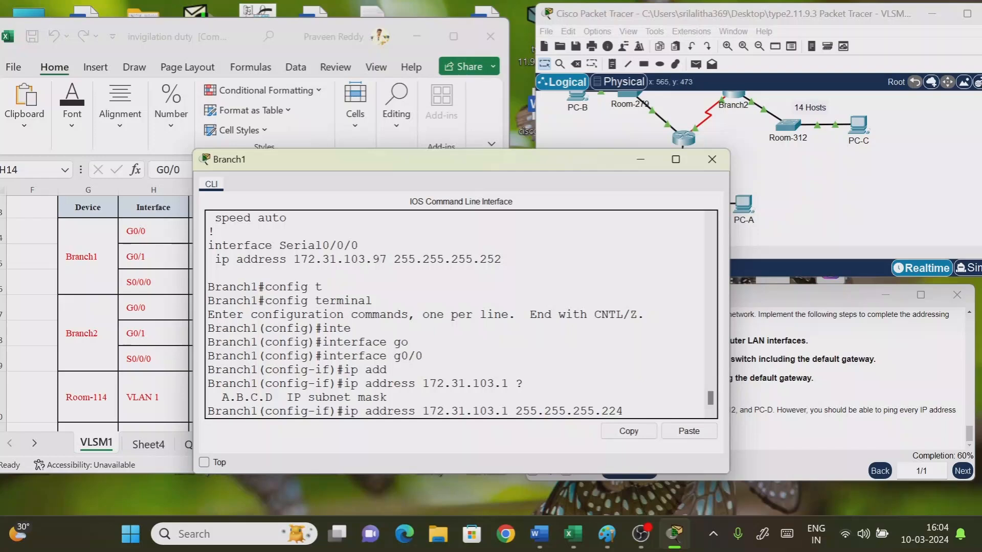
{"action": "key", "text": "Return"}
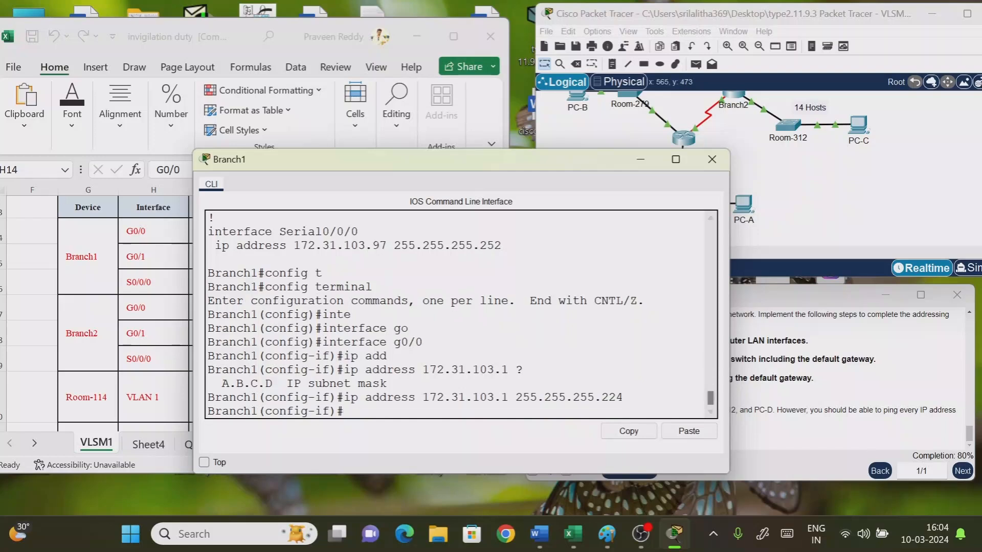
{"action": "left_click_drag", "start_coordinate": [558, 166], "coordinate": [797, 204]}
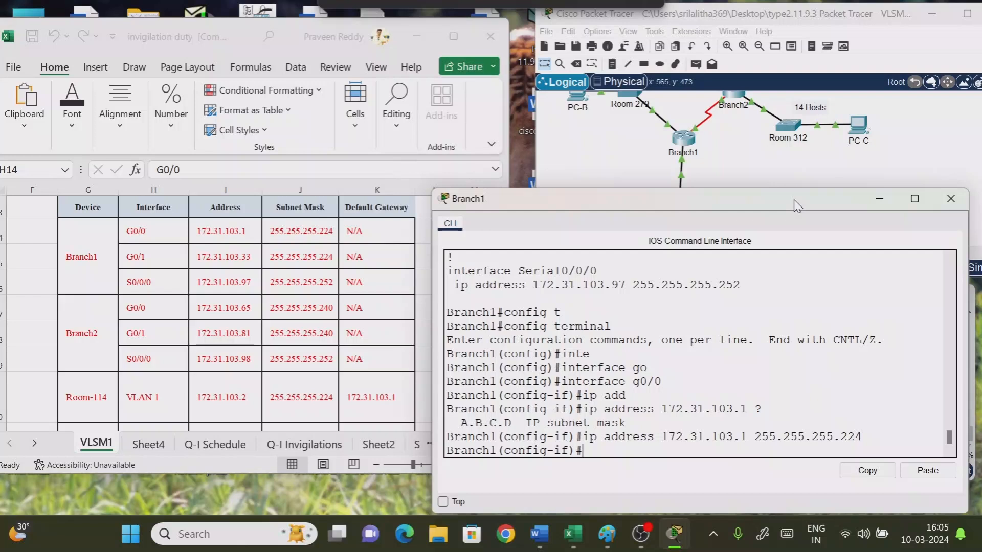
{"action": "left_click", "coordinate": [743, 167]}
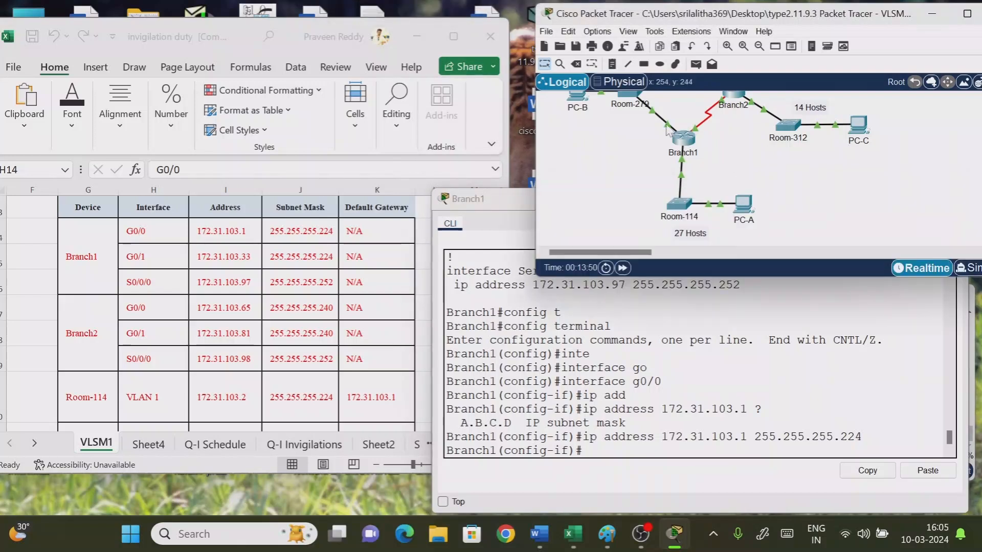
Step: Check Branch1's G0/1 link and its addressing table entry, and leave interface g0/0's configuration mode in the Branch1 CLI
{"action": "mouse_move", "coordinate": [667, 131]}
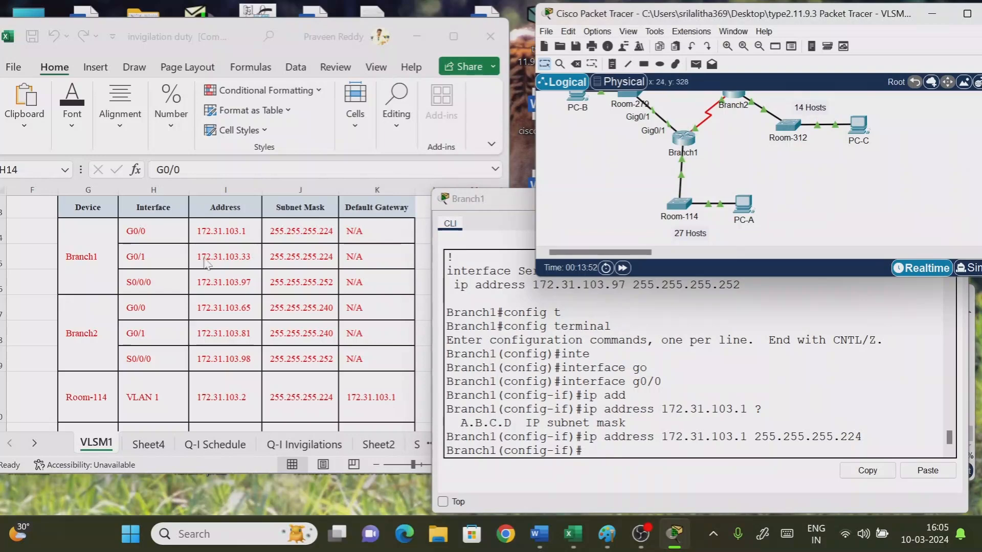
{"action": "left_click", "coordinate": [156, 263]}
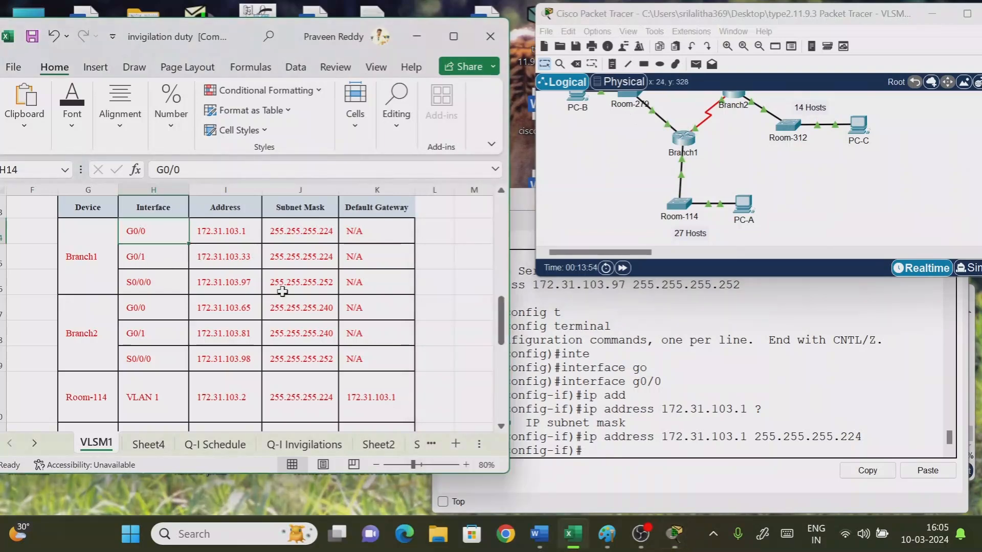
{"action": "left_click", "coordinate": [633, 409]}
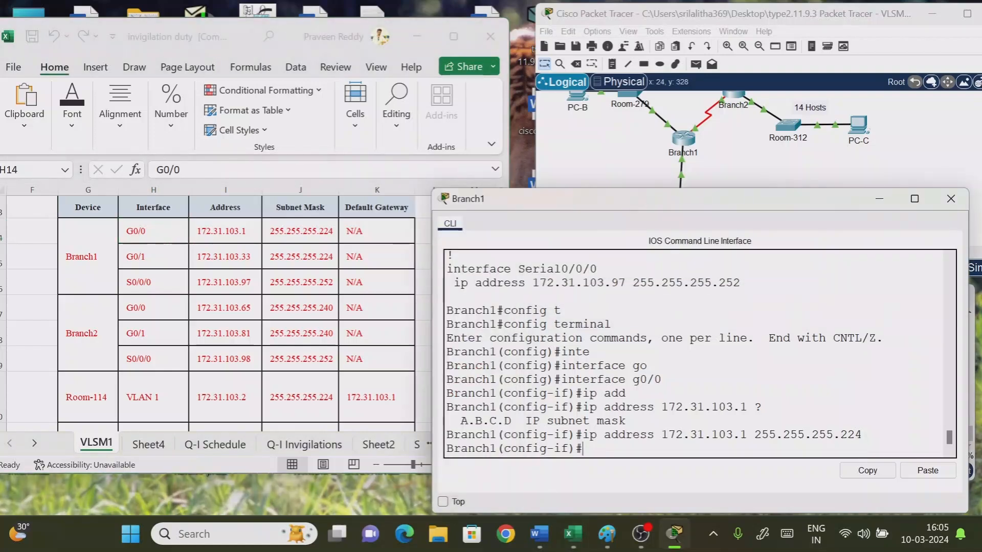
{"action": "type", "text": "exit"}
{"action": "key", "text": "Return"}
{"action": "key", "text": "Return"}
{"action": "key", "text": "Return"}
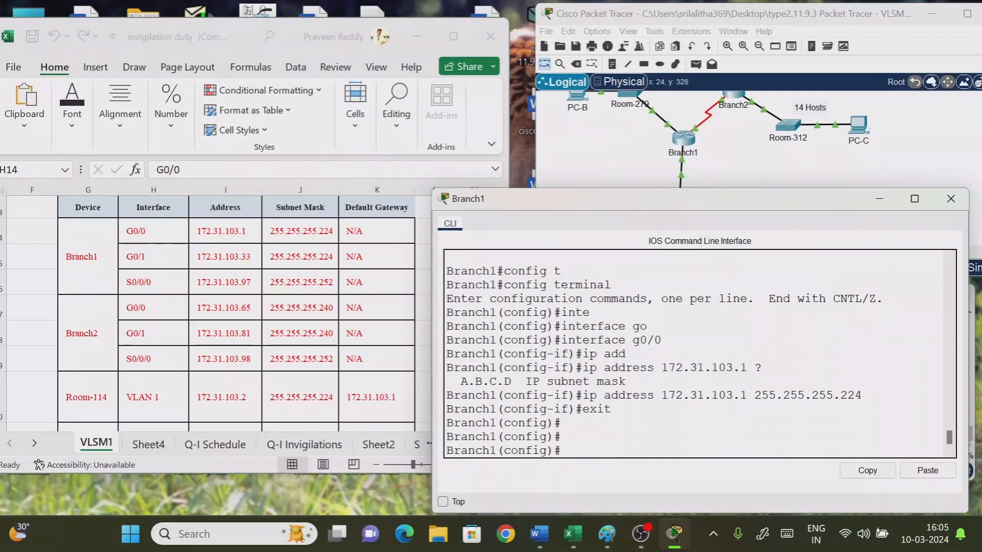
Step: Open interface g0/1 for configuration on Branch1, keeping the addressing table in view
{"action": "left_click_drag", "start_coordinate": [634, 199], "coordinate": [666, 179]}
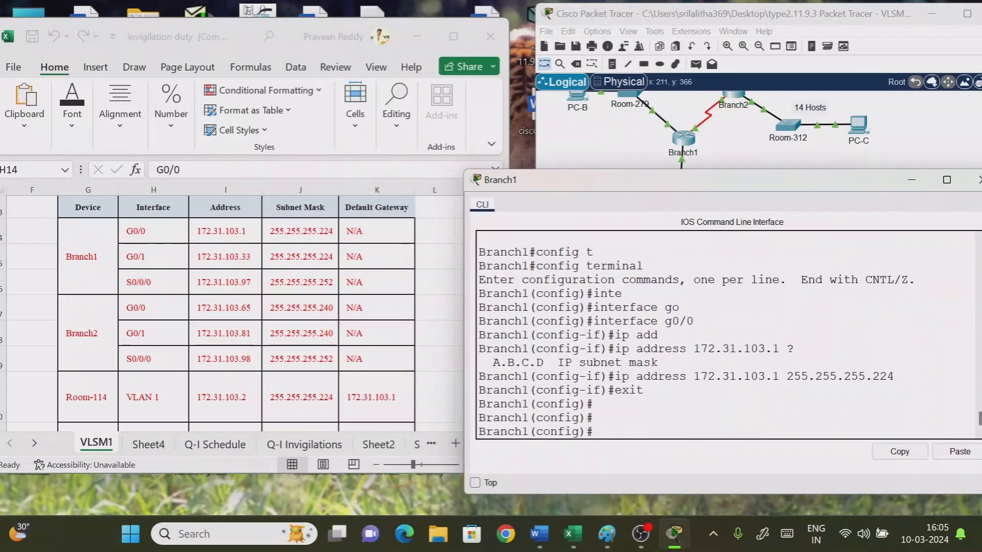
{"action": "type", "text": "int"}
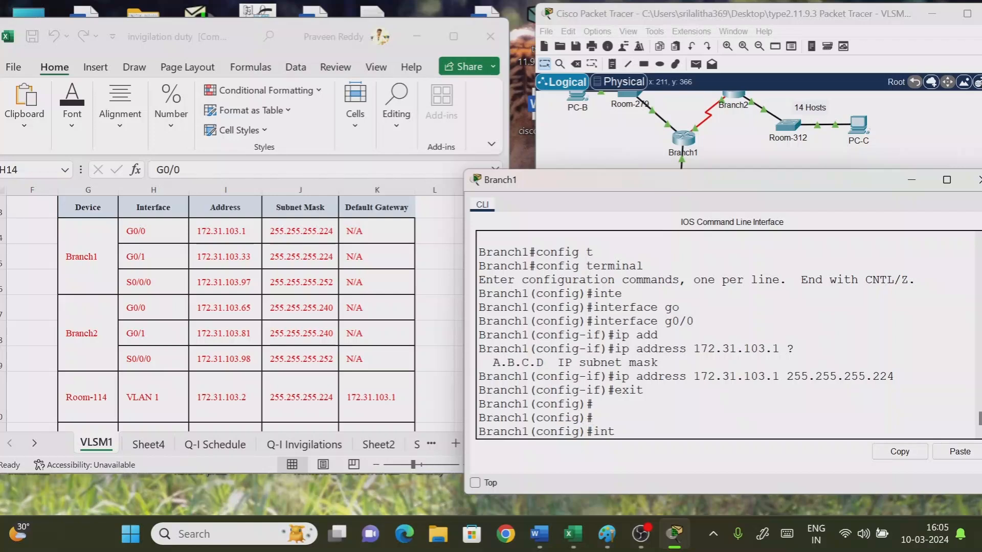
{"action": "key", "text": "Tab"}
{"action": "type", "text": "g0"}
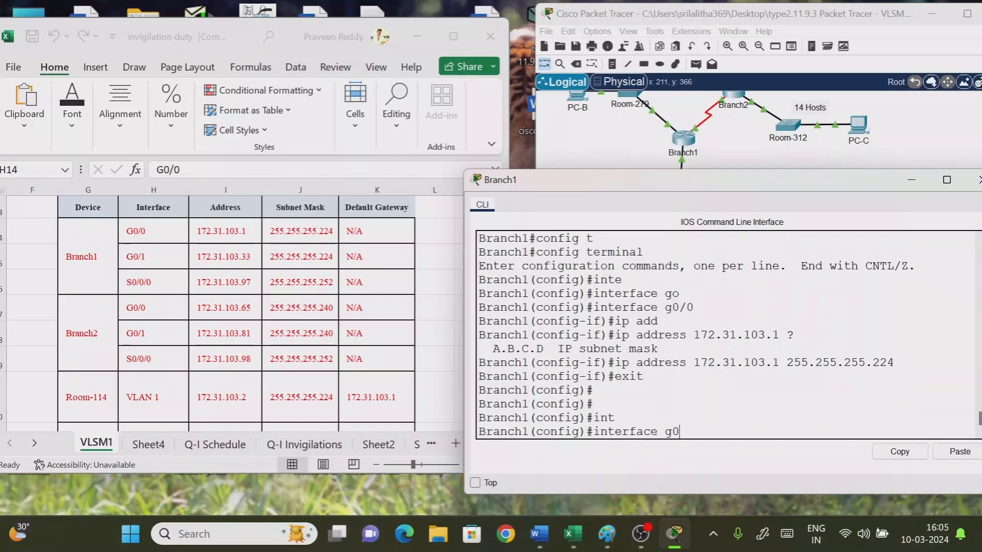
{"action": "type", "text": "/1"}
{"action": "key", "text": "Return"}
Step: Assign IP address 172.31.103.33 with subnet mask 255.255.255.224 to Branch1's G0/1 interface
{"action": "type", "text": "ip a"}
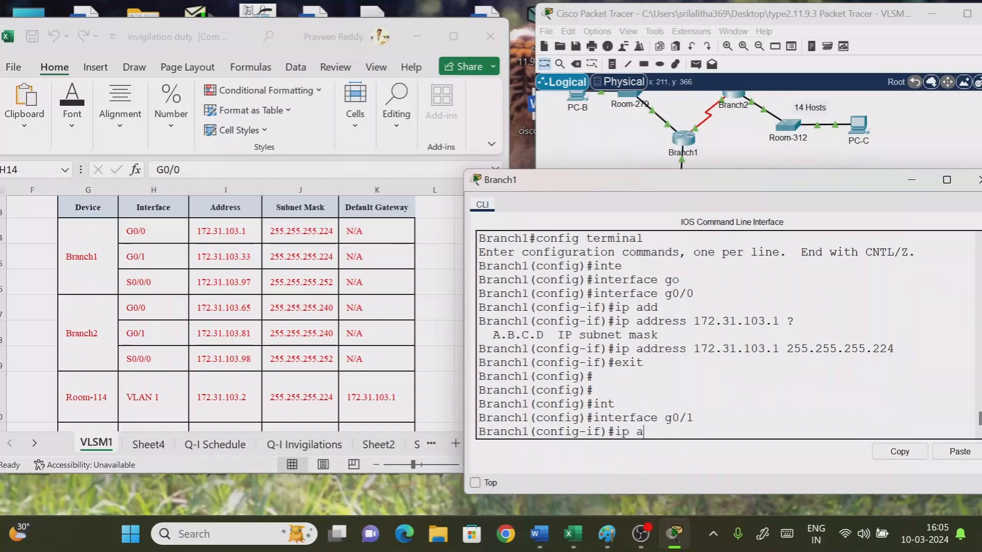
{"action": "type", "text": "dd"}
{"action": "key", "text": "Tab"}
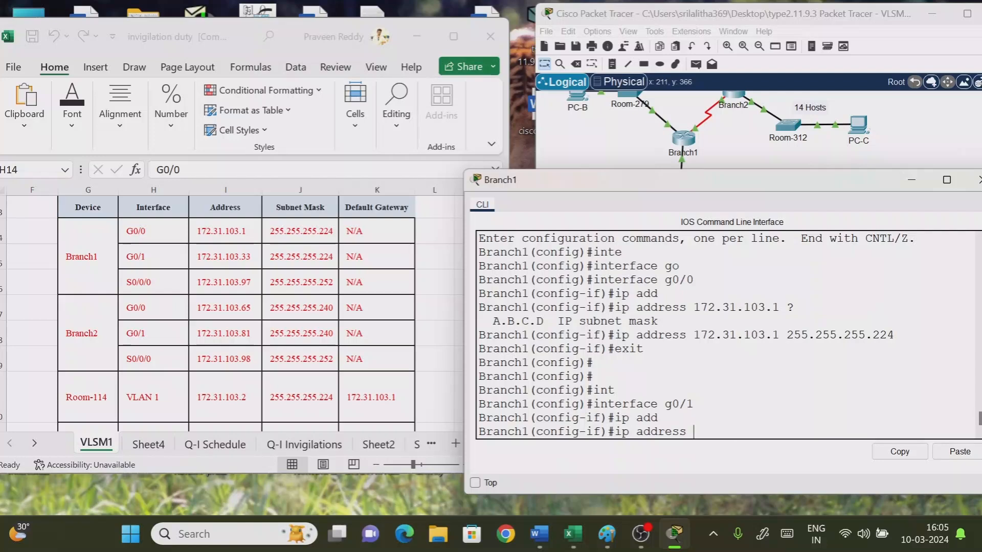
{"action": "type", "text": "172.31.103.33."}
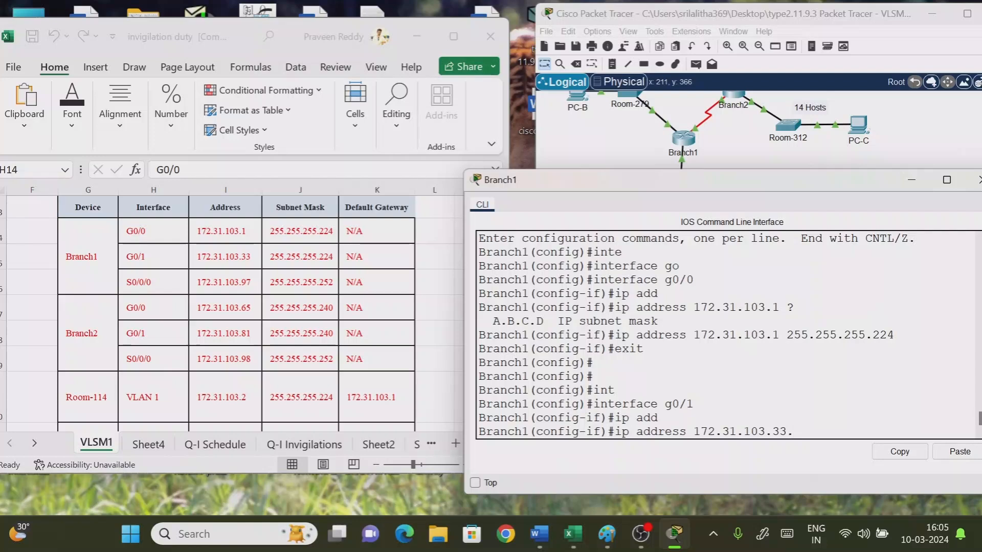
{"action": "type", "text": " 255.255.255.224"}
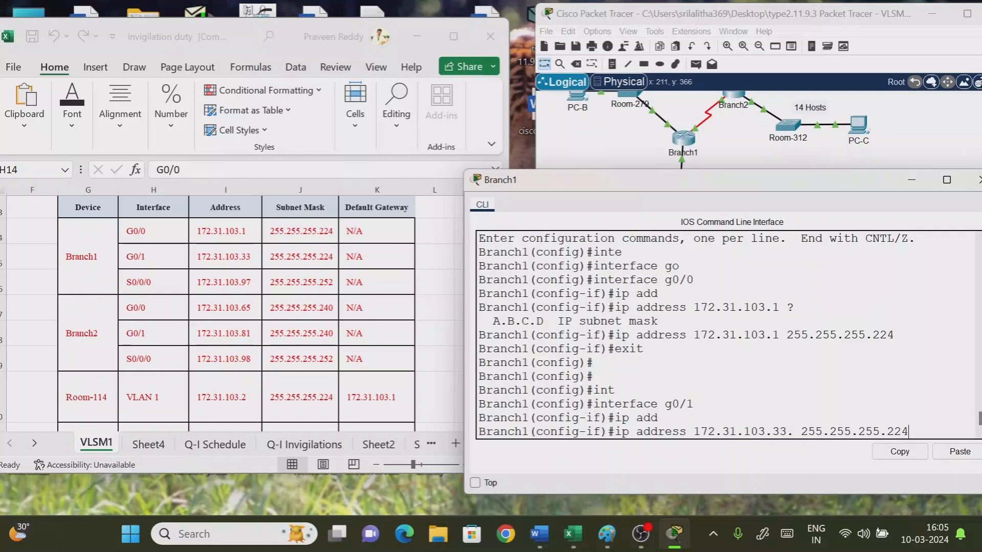
{"action": "key", "text": "Return"}
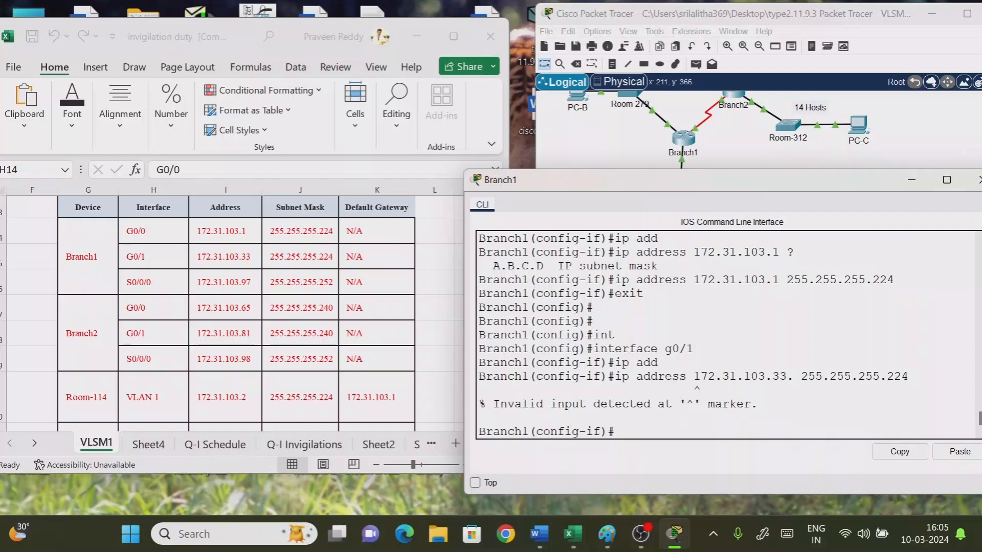
{"action": "key", "text": "Up"}
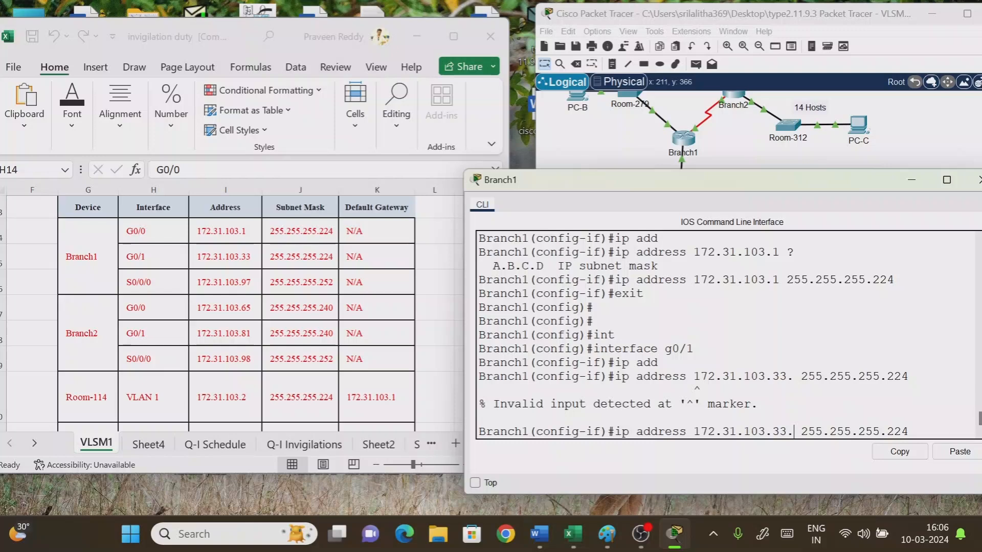
{"action": "key", "text": "BackSpace"}
{"action": "key", "text": "Return"}
{"action": "key", "text": "Return"}
{"action": "key", "text": "Return"}
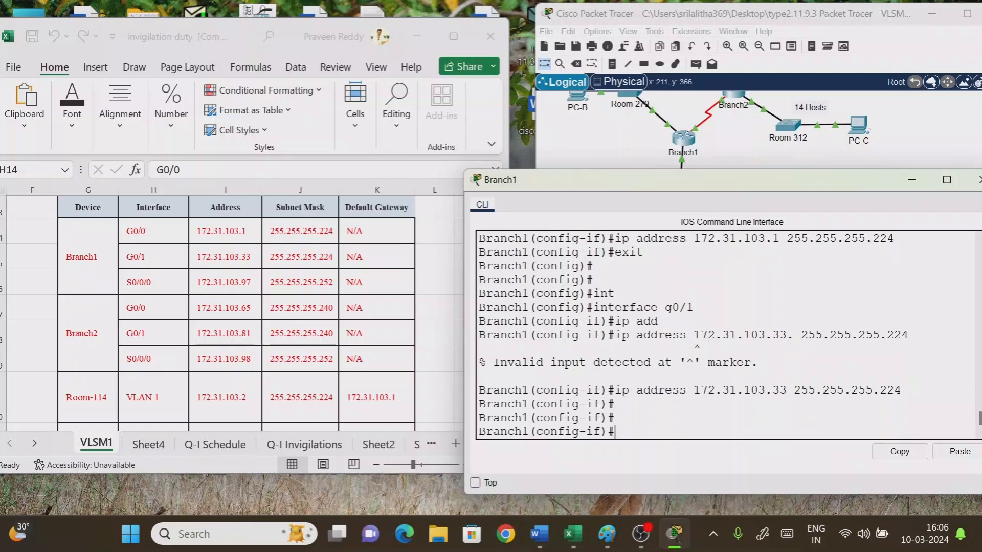
Step: Put the Branch1 CLI away and review the activity's Step 1 and Step 2 instructions, locating Room-312 in the topology
{"action": "left_click_drag", "start_coordinate": [800, 180], "coordinate": [425, 215]}
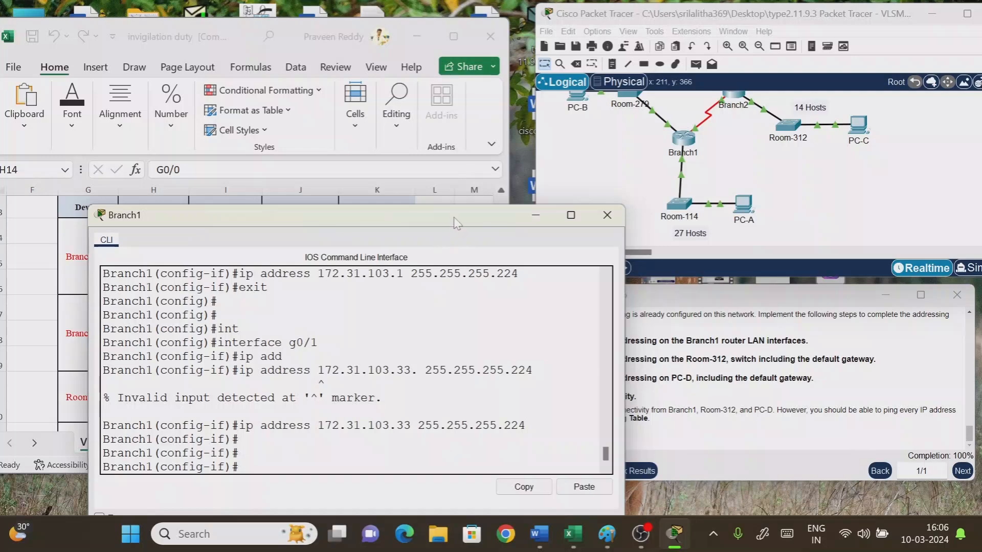
{"action": "left_click_drag", "start_coordinate": [452, 217], "coordinate": [485, 220]}
{"action": "left_click", "coordinate": [567, 219]}
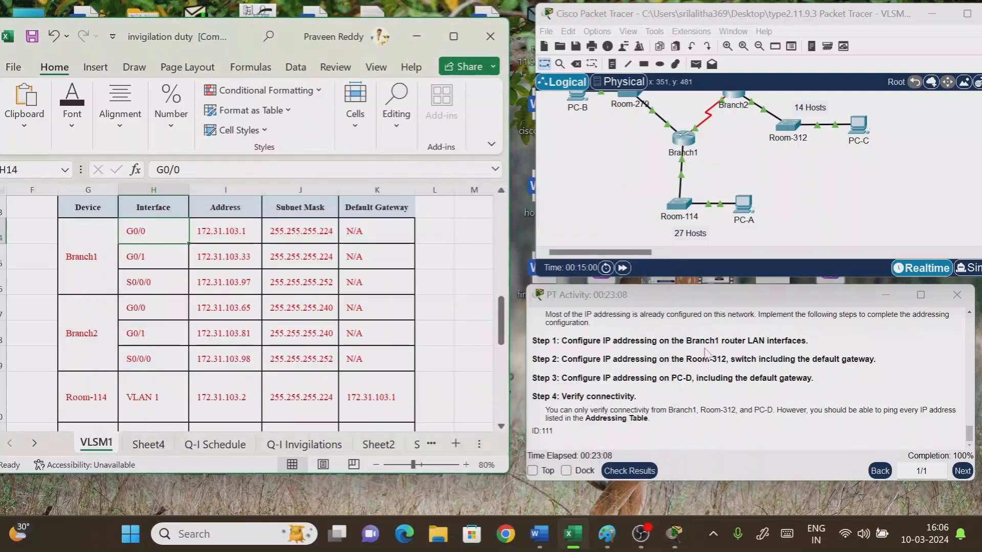
{"action": "left_click_drag", "start_coordinate": [573, 341], "coordinate": [804, 356]}
{"action": "left_click_drag", "start_coordinate": [587, 359], "coordinate": [855, 359]}
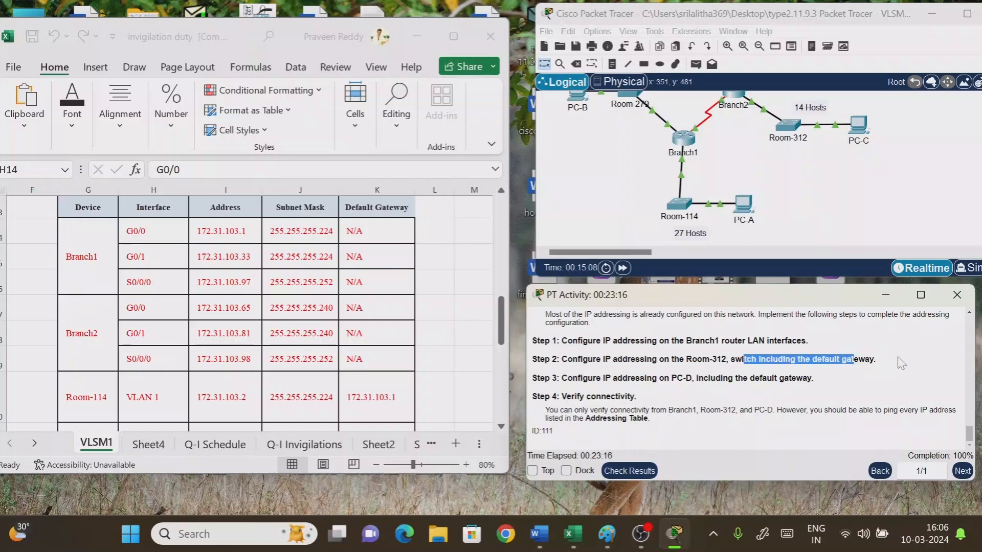
{"action": "left_click", "coordinate": [898, 357]}
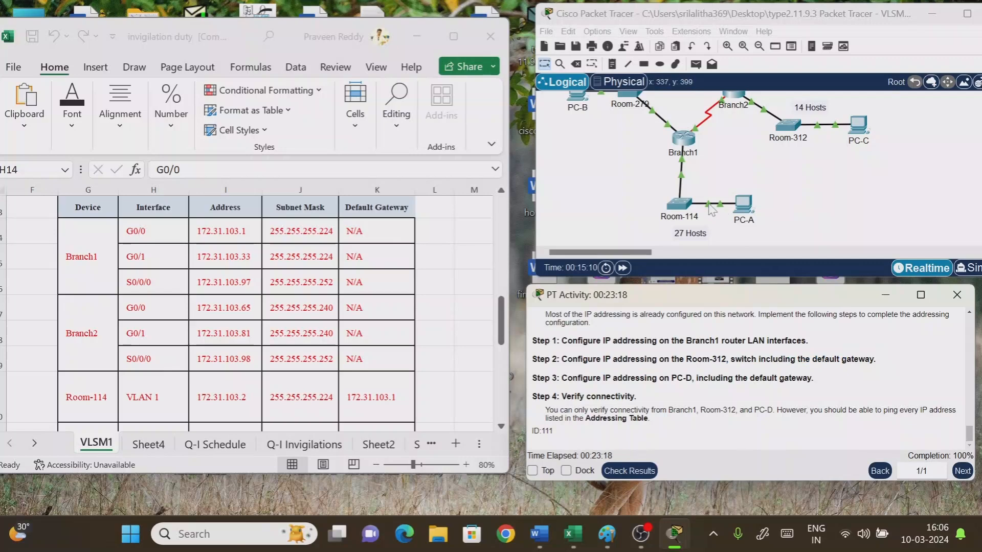
{"action": "scroll", "coordinate": [713, 210], "scroll_direction": "up", "scroll_amount": 2}
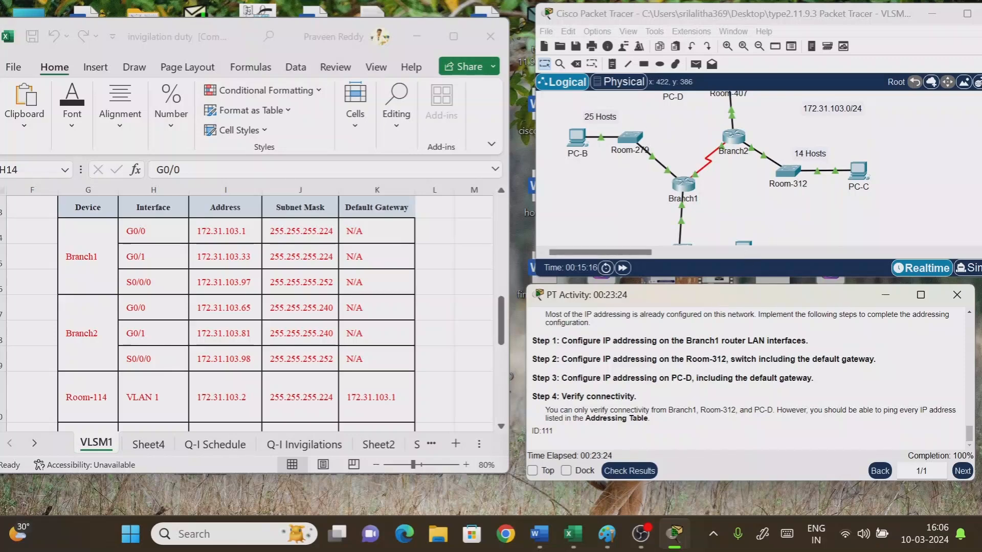
{"action": "left_click_drag", "start_coordinate": [758, 359], "coordinate": [847, 359]}
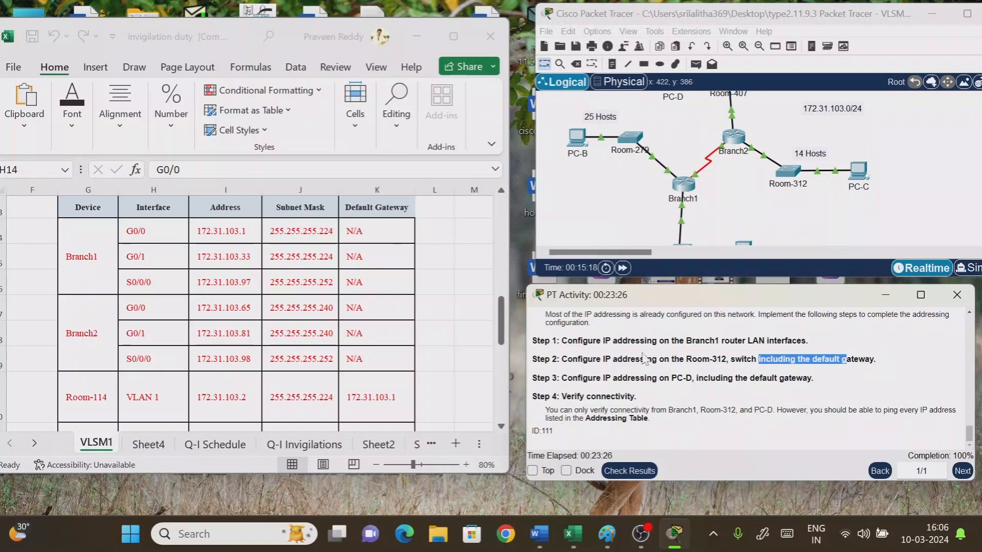
{"action": "left_click_drag", "start_coordinate": [606, 359], "coordinate": [731, 359]}
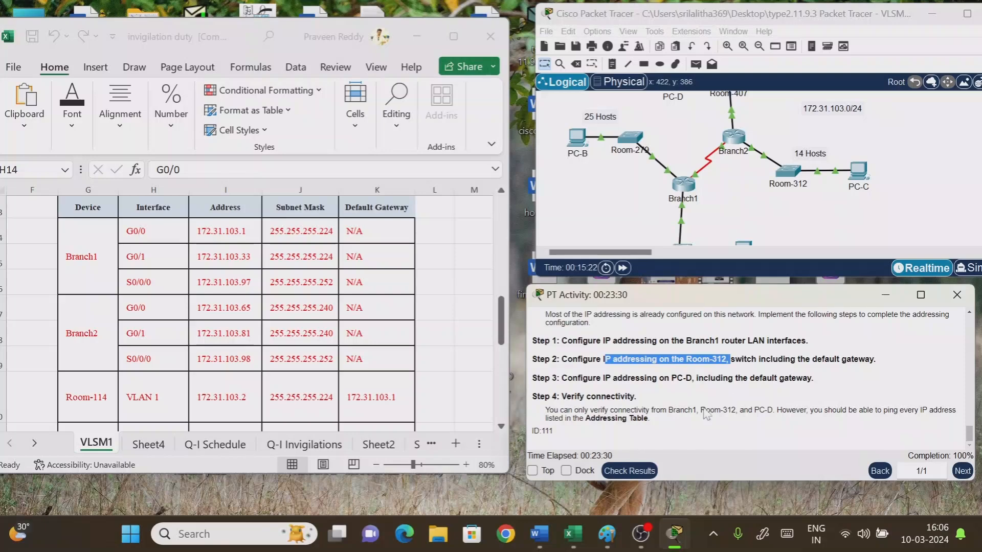
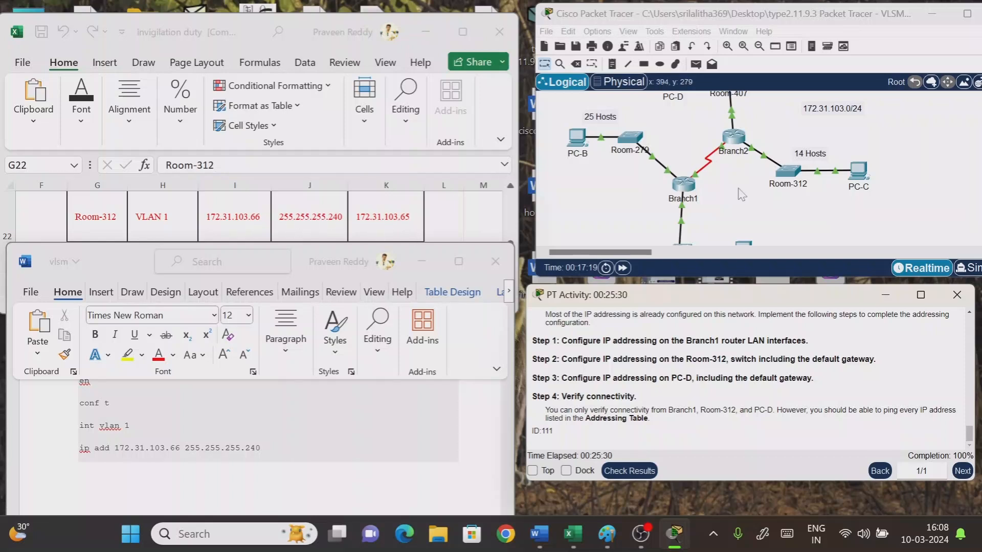
Step: Check which Branch2 interface connects to Room-312 and look up Branch2's G0/0 entry in the Excel addressing table
{"action": "left_click", "coordinate": [760, 155]}
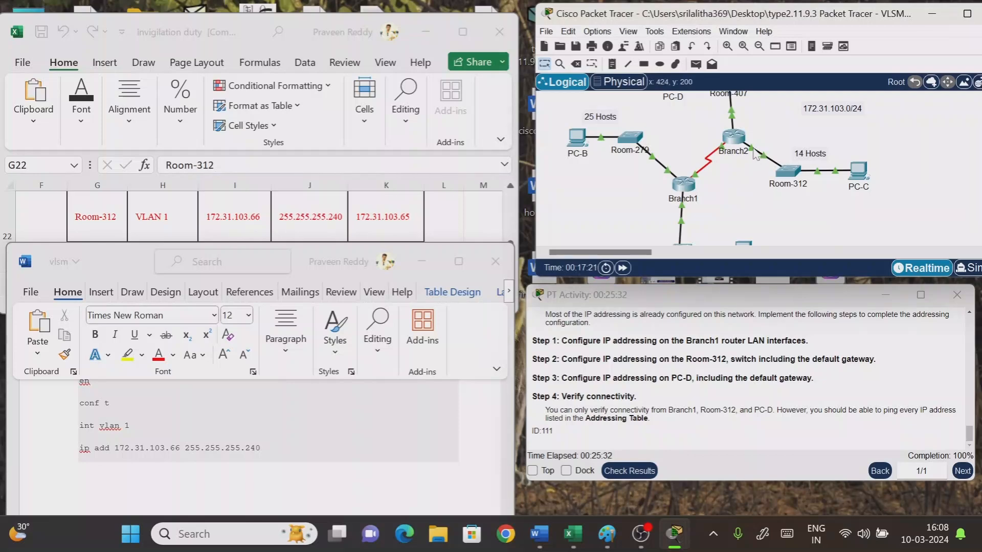
{"action": "mouse_move", "coordinate": [756, 155]}
{"action": "scroll", "coordinate": [381, 225], "scroll_direction": "up", "scroll_amount": 4}
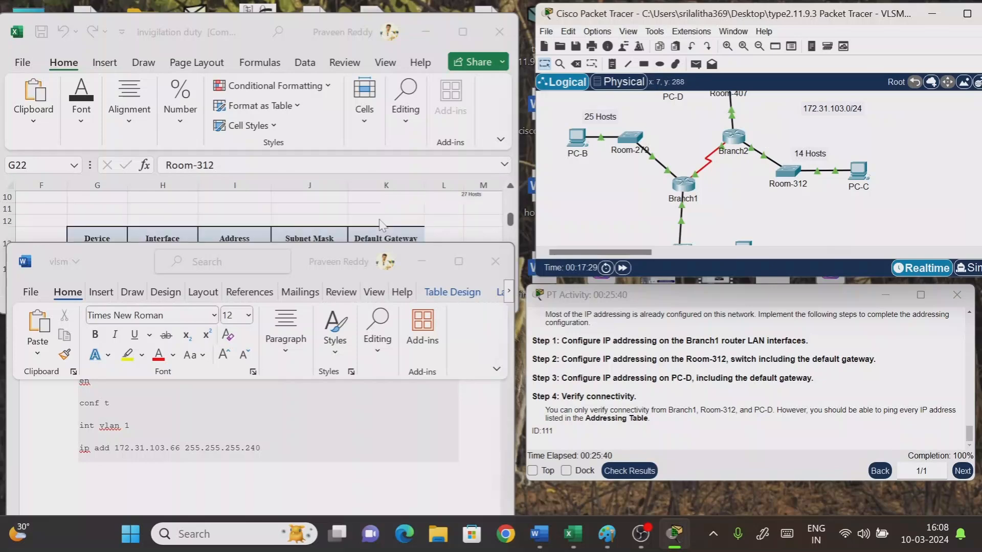
{"action": "left_click", "coordinate": [463, 32]}
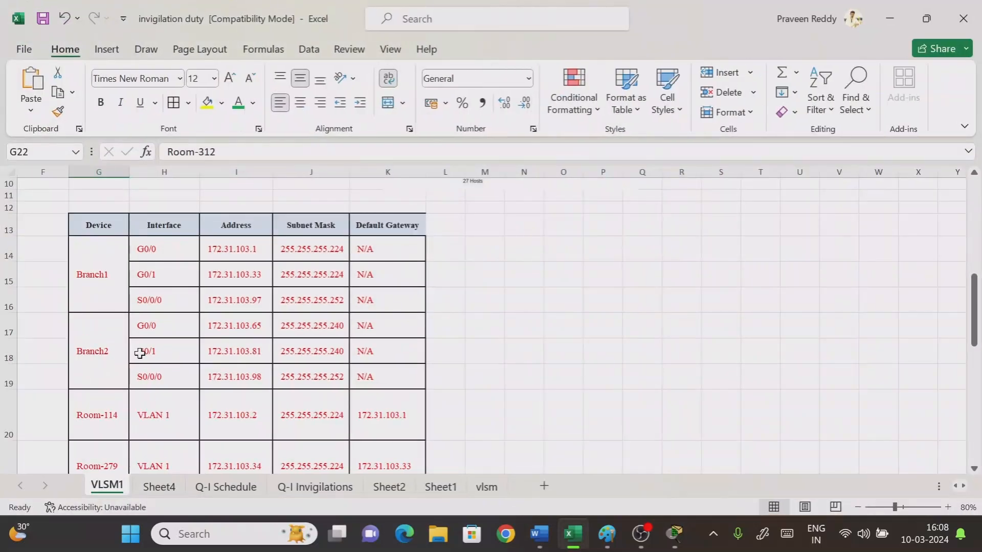
{"action": "left_click", "coordinate": [227, 331]}
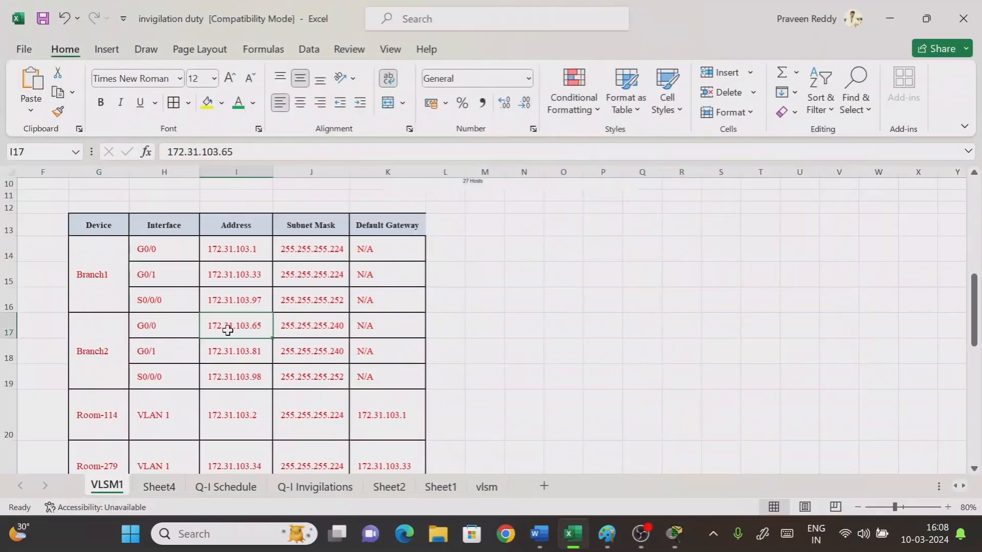
{"action": "left_click", "coordinate": [157, 320]}
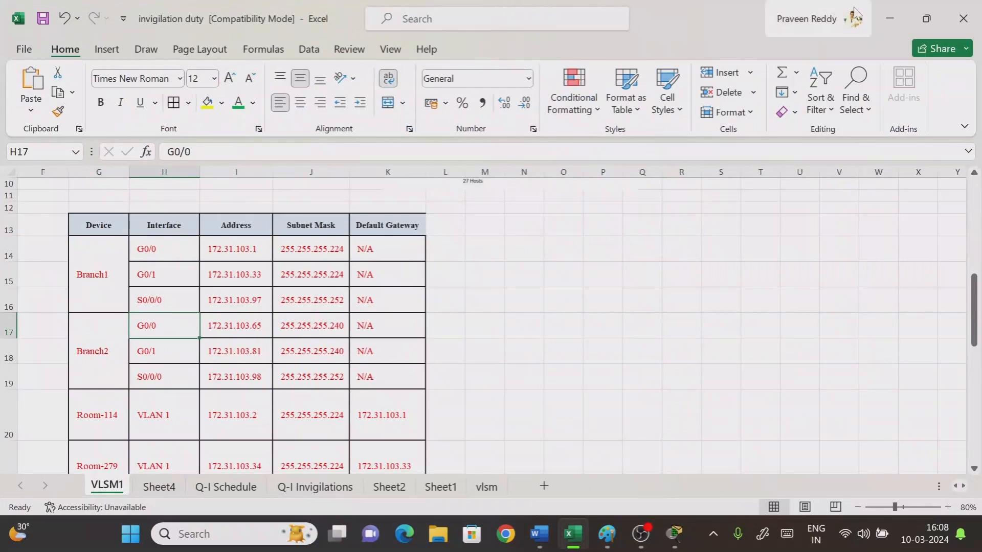
{"action": "left_click", "coordinate": [926, 18]}
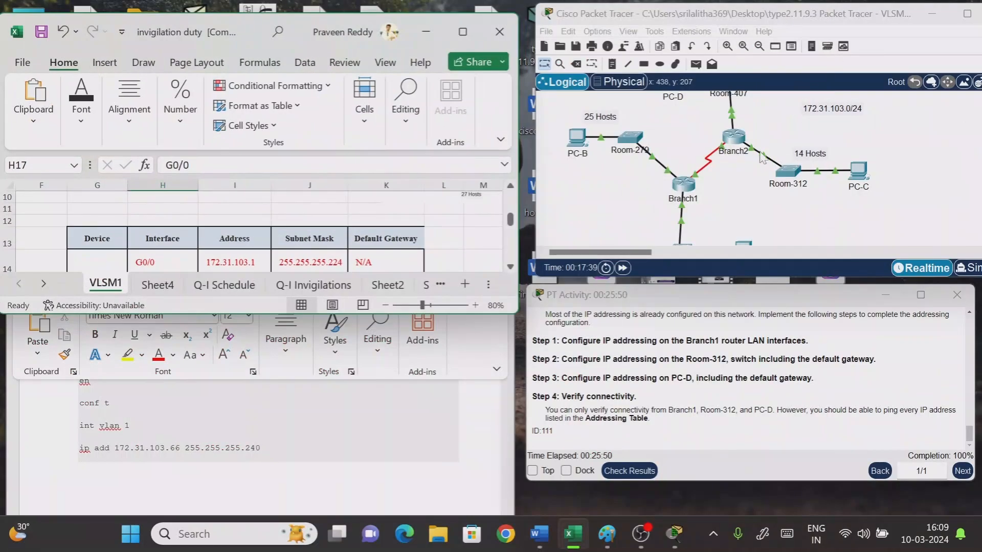
Step: Compare Room-312's VLAN 1 address and default gateway with Branch2's G0/0 address in the table, and switch to the vlsm Word document
{"action": "left_click", "coordinate": [746, 171]}
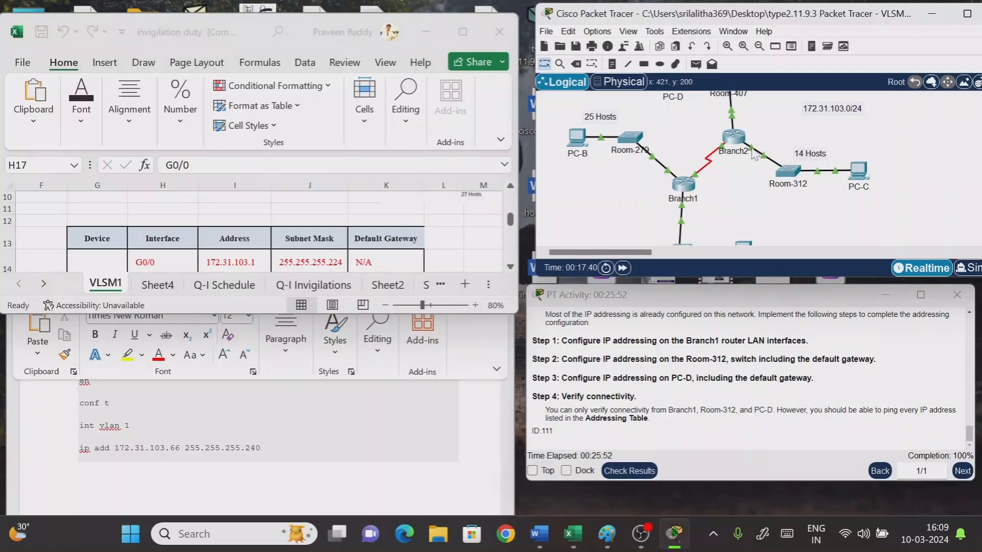
{"action": "mouse_move", "coordinate": [753, 155]}
{"action": "scroll", "coordinate": [244, 233], "scroll_direction": "down", "scroll_amount": 3}
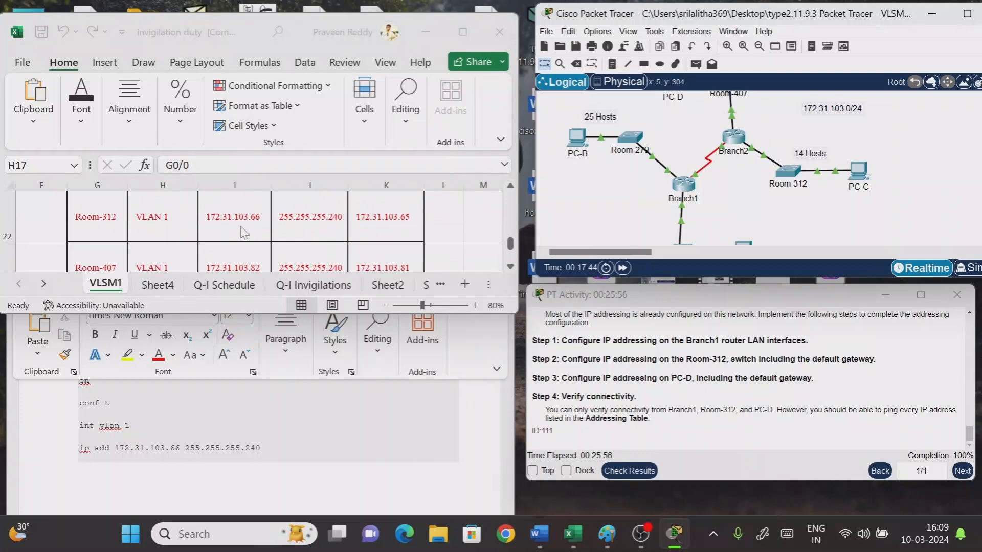
{"action": "scroll", "coordinate": [174, 230], "scroll_direction": "up", "scroll_amount": 2}
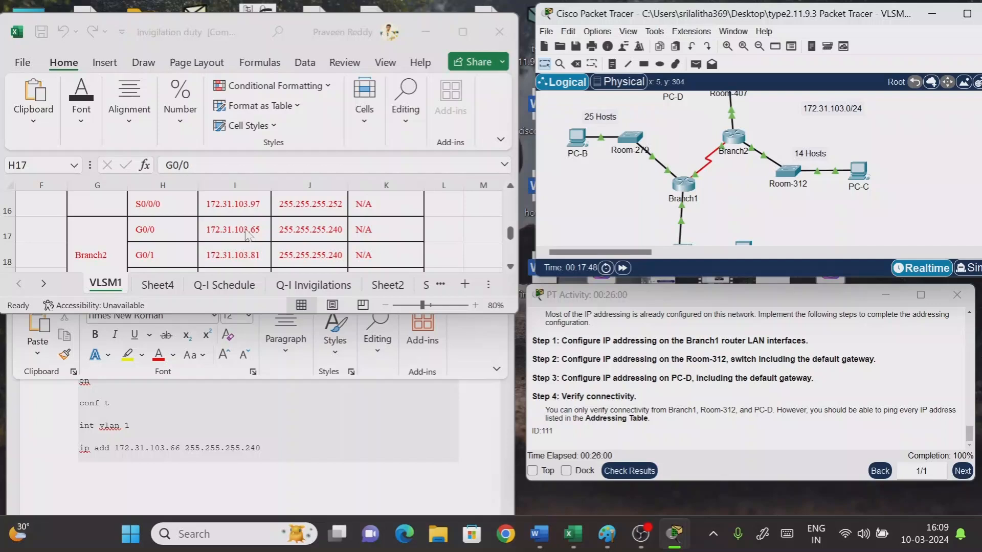
{"action": "scroll", "coordinate": [281, 231], "scroll_direction": "down", "scroll_amount": 4}
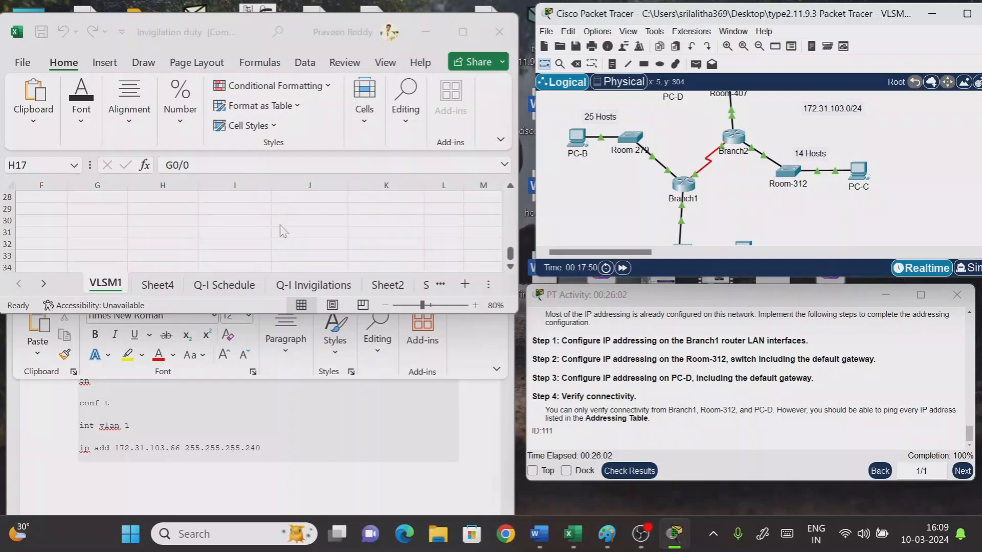
{"action": "scroll", "coordinate": [282, 231], "scroll_direction": "up", "scroll_amount": 3}
{"action": "scroll", "coordinate": [282, 229], "scroll_direction": "down", "scroll_amount": 3}
{"action": "scroll", "coordinate": [279, 230], "scroll_direction": "up", "scroll_amount": 3}
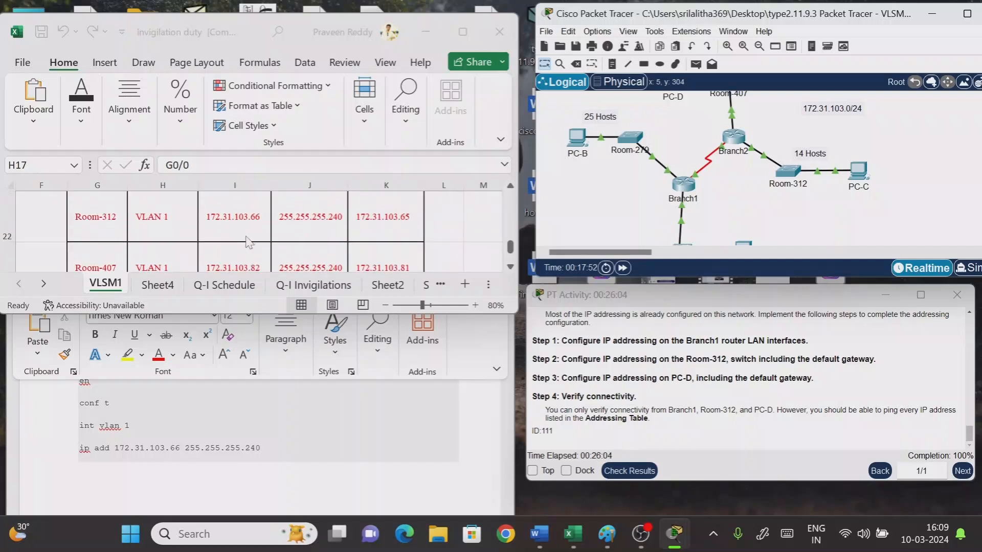
{"action": "left_click", "coordinate": [409, 212]}
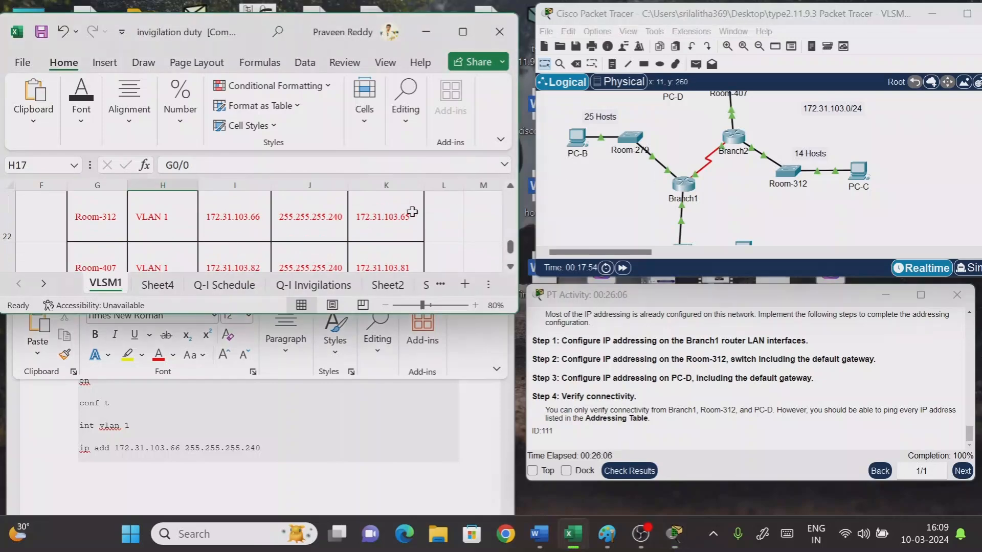
{"action": "left_click", "coordinate": [390, 435]}
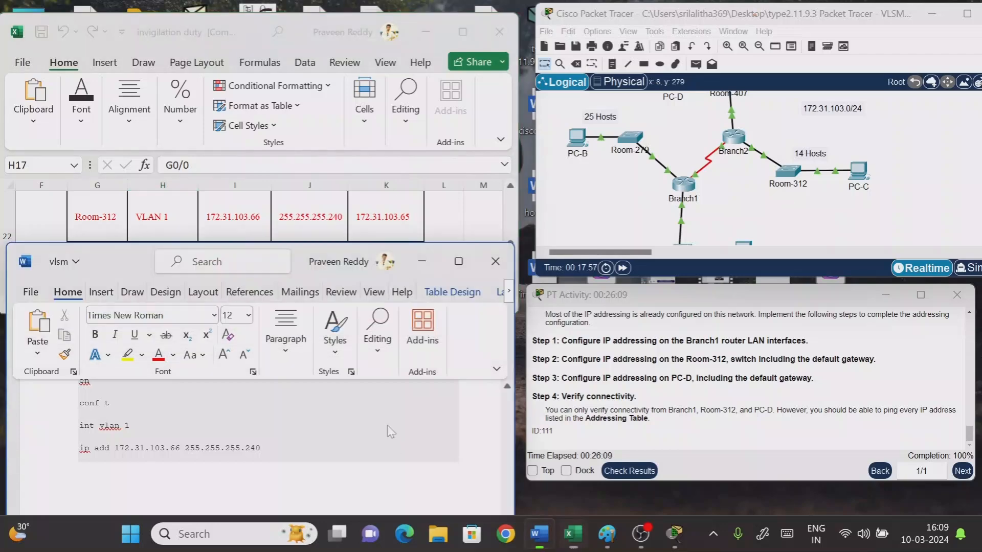
Step: Open the Room-312 switch's CLI and enter privileged EXEC mode
{"action": "left_click", "coordinate": [790, 171]}
{"action": "left_click", "coordinate": [790, 171]}
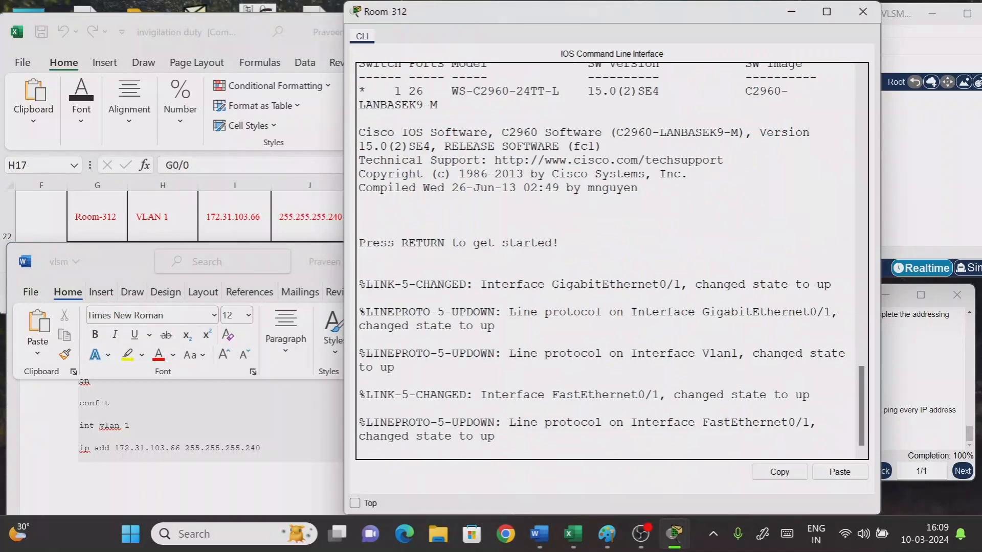
{"action": "key", "text": "Return"}
{"action": "key", "text": "Return"}
{"action": "key", "text": "Return"}
{"action": "key", "text": "Return"}
{"action": "key", "text": "Return"}
{"action": "key", "text": "Return"}
{"action": "type", "text": "en"}
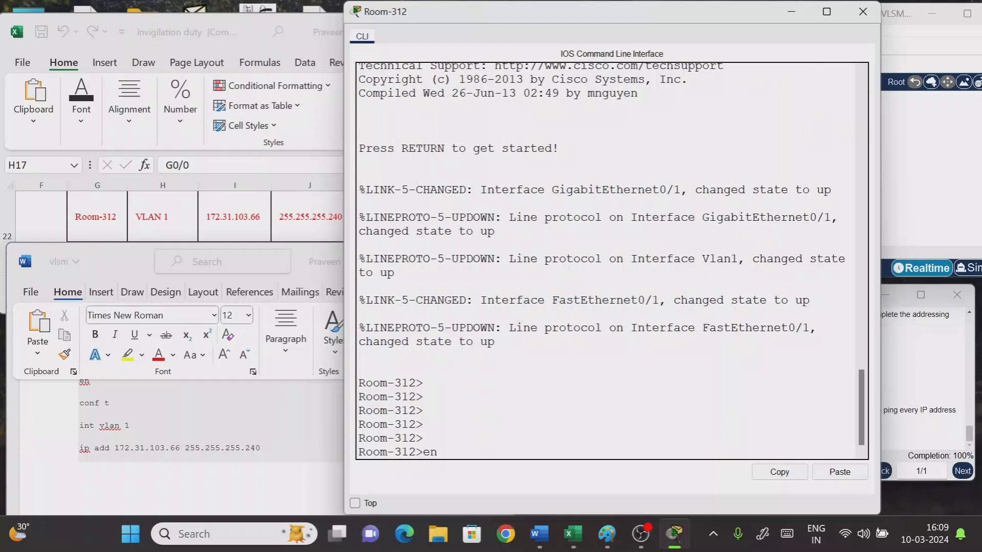
{"action": "key", "text": "Return"}
{"action": "key", "text": "Return"}
{"action": "key", "text": "Return"}
{"action": "key", "text": "Return"}
Step: Enter global configuration mode on Room-312 with config t
{"action": "type", "text": "confi"}
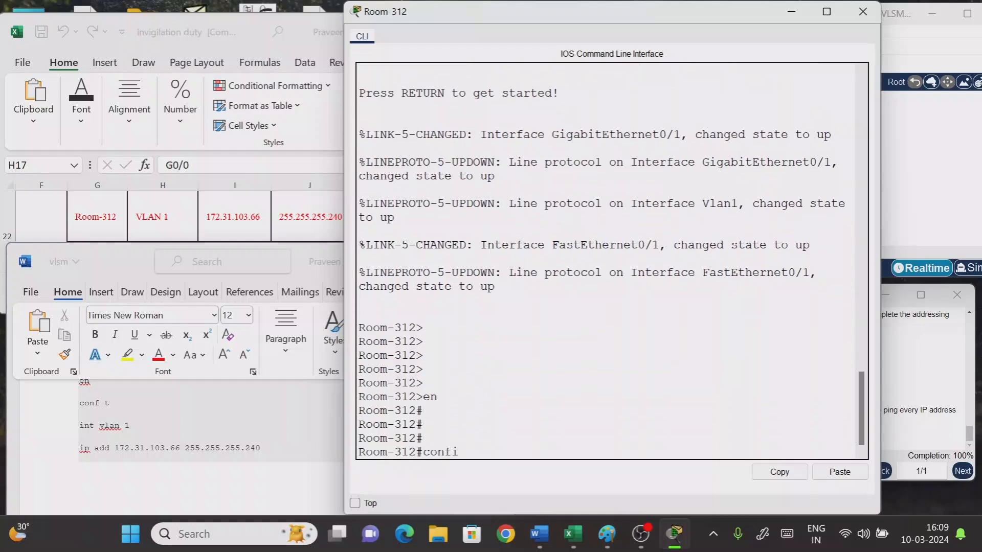
{"action": "type", "text": "g t"}
{"action": "key", "text": "Return"}
{"action": "key", "text": "Return"}
{"action": "key", "text": "Return"}
{"action": "key", "text": "Return"}
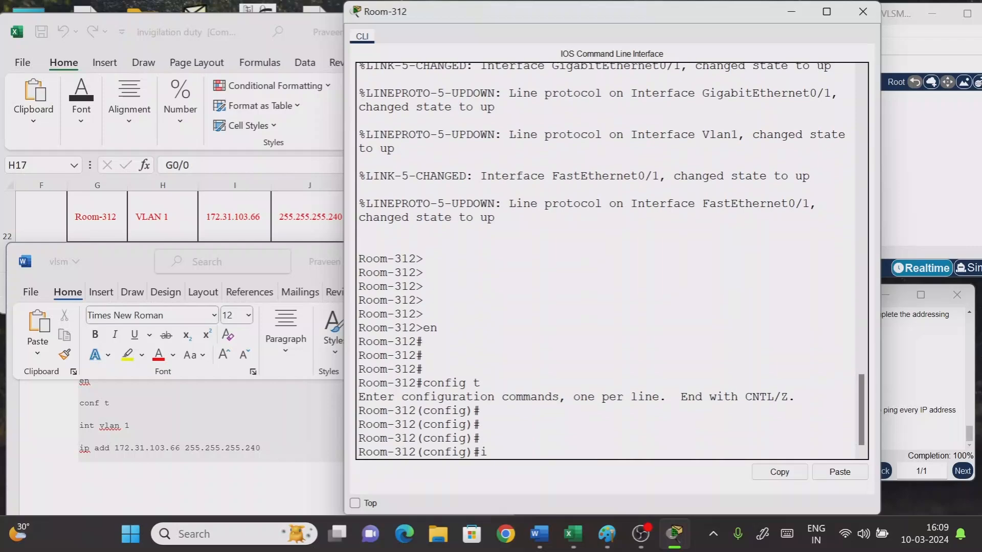
Step: Assign IP address 172.31.103.66 with subnet mask 255.255.255.240 to Room-312's VLAN 1 interface and put the CLI away
{"action": "type", "text": "int vlan 1"}
{"action": "key", "text": "Return"}
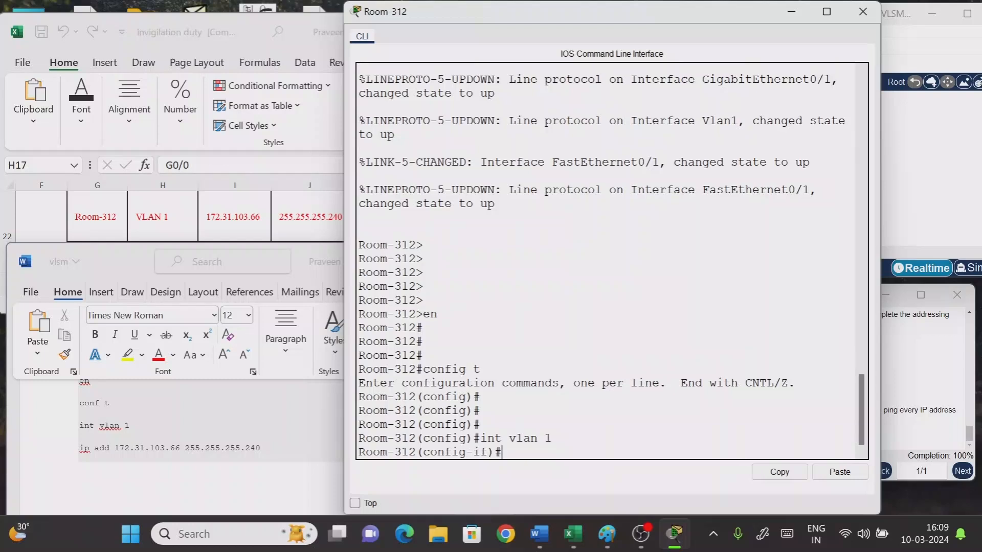
{"action": "type", "text": "ip add 172.31.103.66"}
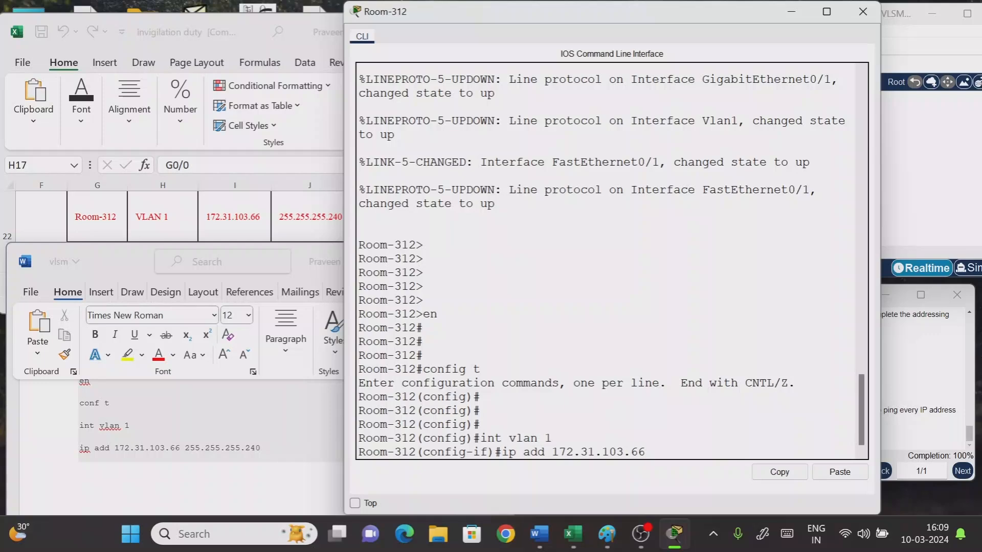
{"action": "type", "text": " 255.255.255.240"}
{"action": "key", "text": "Return"}
{"action": "key", "text": "Return"}
{"action": "key", "text": "Return"}
{"action": "key", "text": "Return"}
{"action": "key", "text": "Return"}
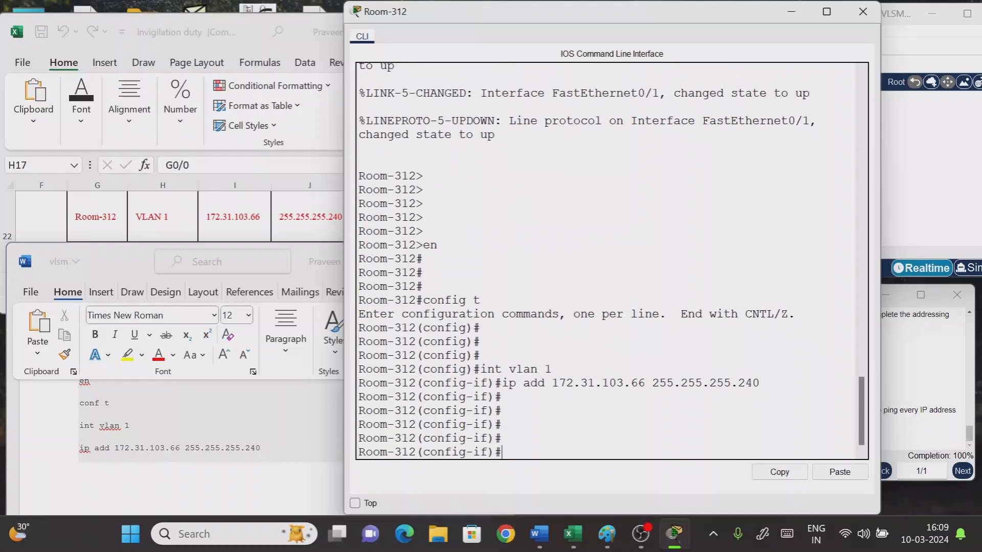
{"action": "left_click", "coordinate": [792, 11]}
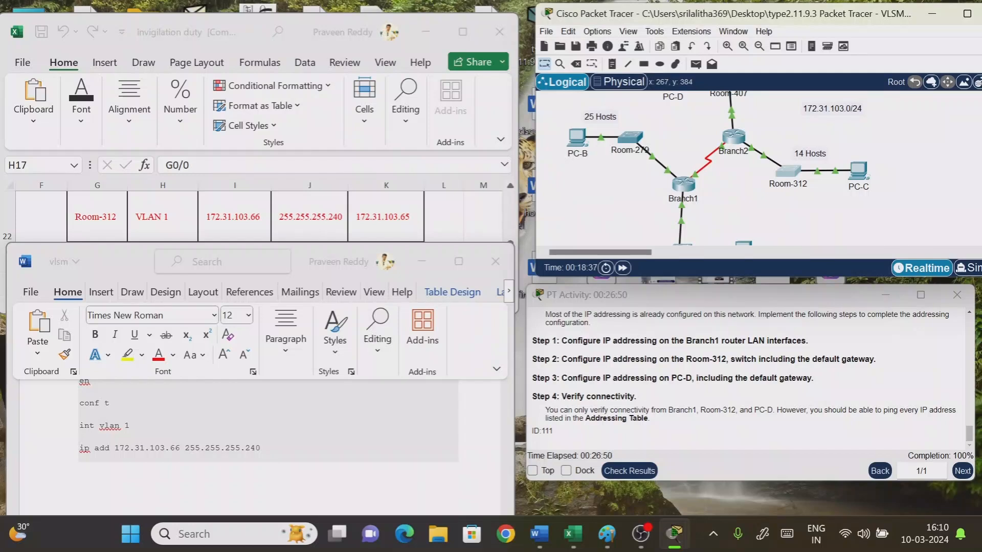
Step: Recheck the Step 2 instruction, reopen Room-312's CLI, and start the ip default-gateway command from global configuration mode
{"action": "left_click_drag", "start_coordinate": [578, 359], "coordinate": [730, 360]}
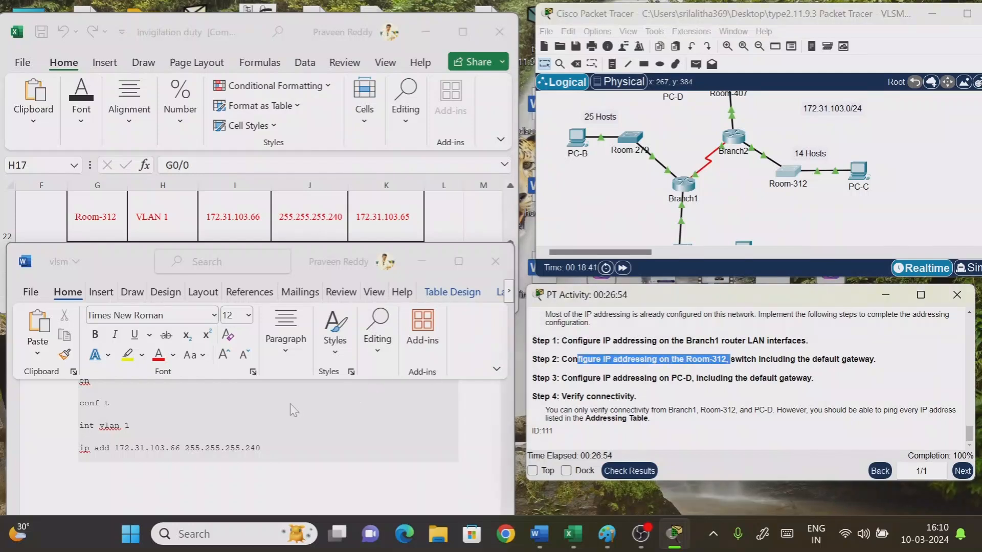
{"action": "scroll", "coordinate": [289, 409], "scroll_direction": "down", "scroll_amount": 1}
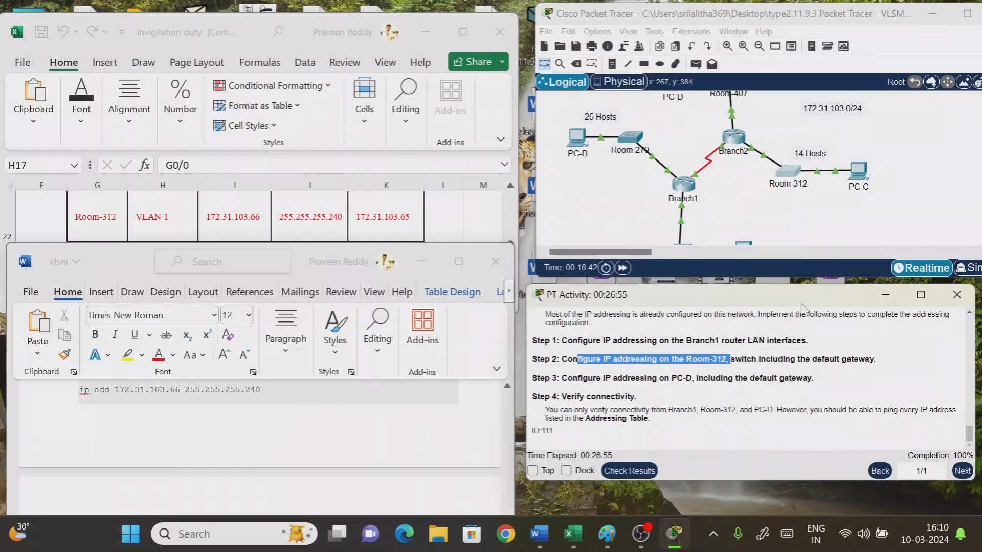
{"action": "left_click", "coordinate": [793, 172]}
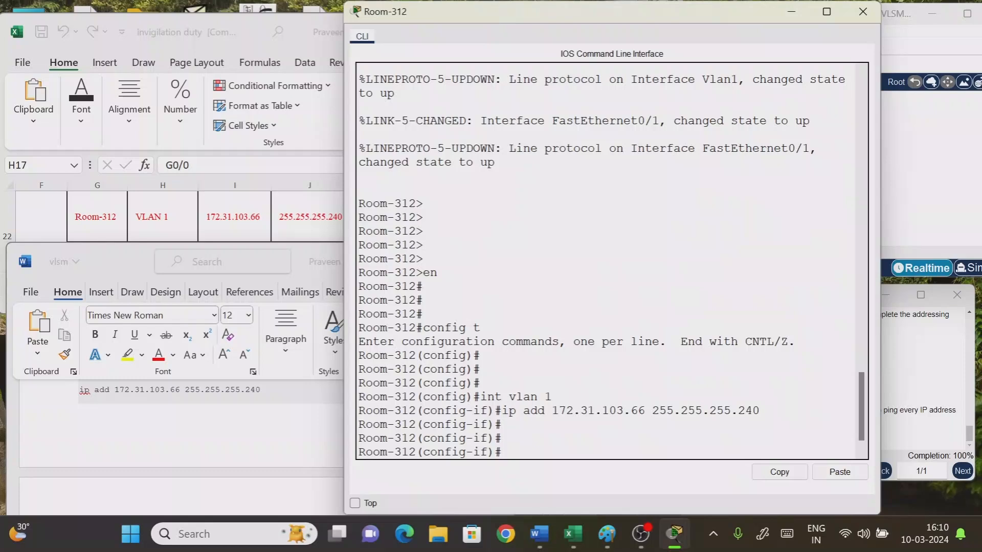
{"action": "key", "text": "Return"}
{"action": "type", "text": "def"}
{"action": "key", "text": "Tab"}
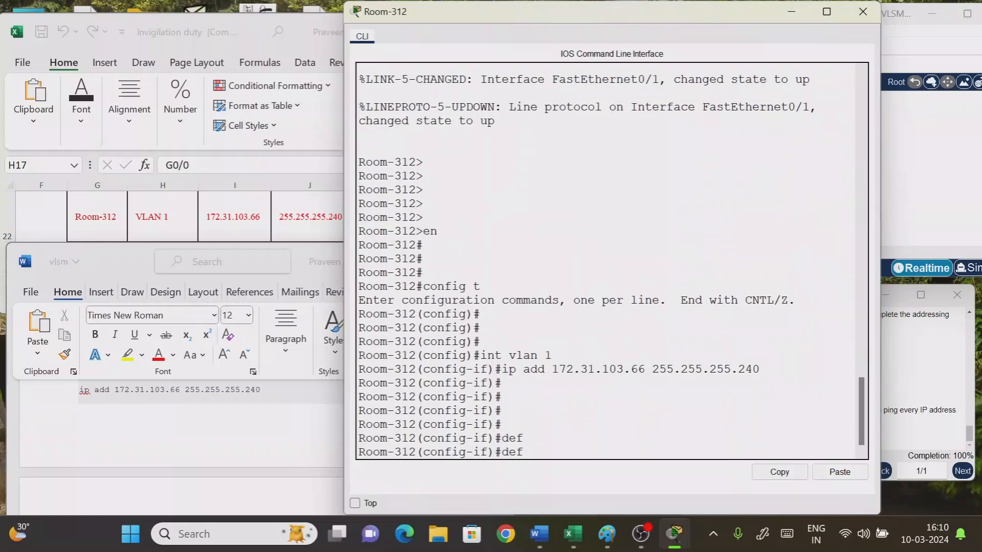
{"action": "type", "text": "au"}
{"action": "key", "text": "Tab"}
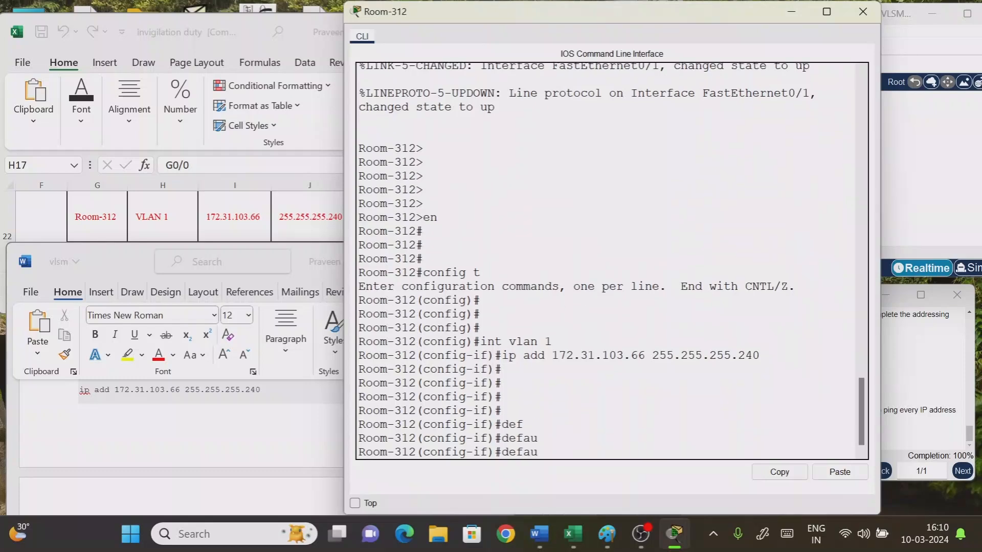
{"action": "key", "text": "BackSpace"}
{"action": "key", "text": "BackSpace"}
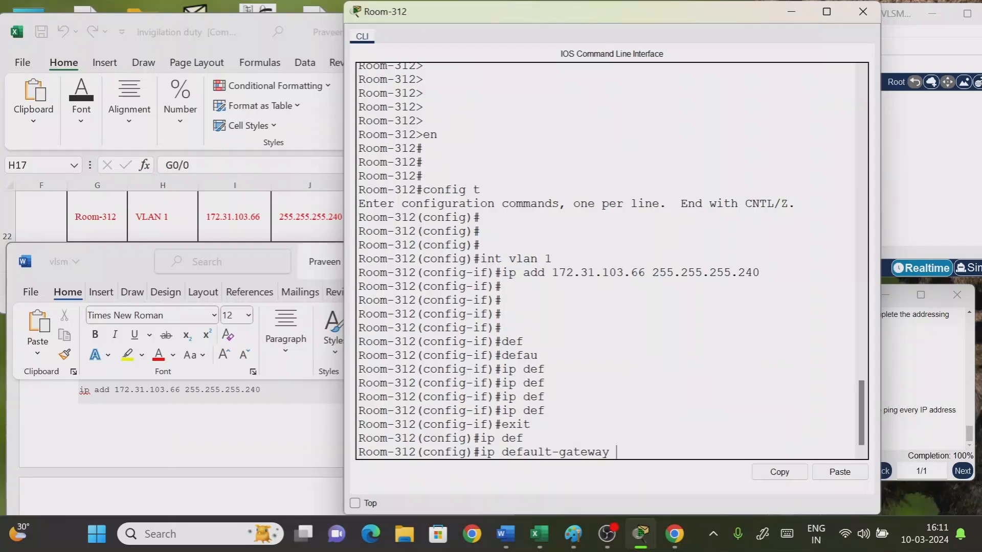
Step: Review the config-if prompt, the exit command and the config prompt in Room-312's CLI output
{"action": "left_click_drag", "start_coordinate": [423, 287], "coordinate": [481, 287]}
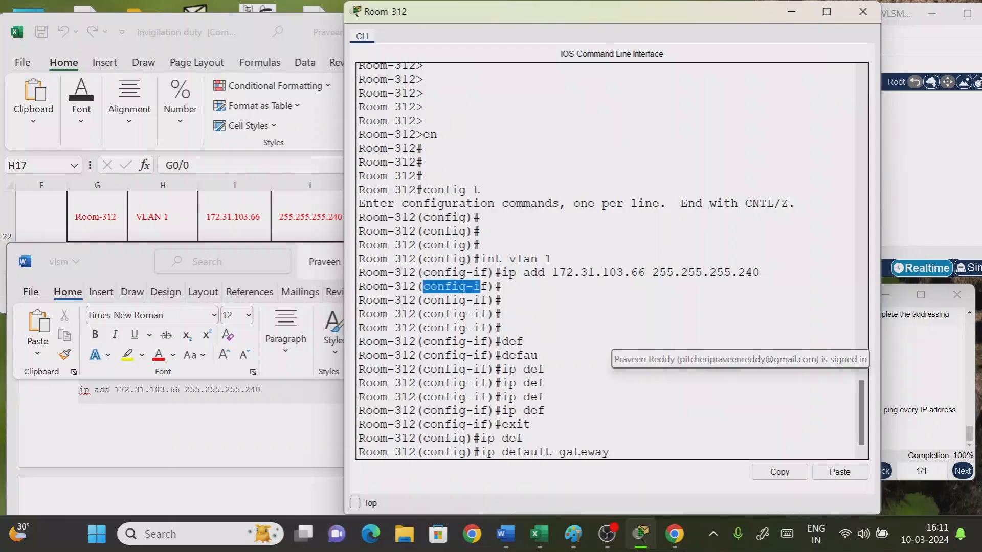
{"action": "left_click_drag", "start_coordinate": [502, 424], "coordinate": [531, 424]}
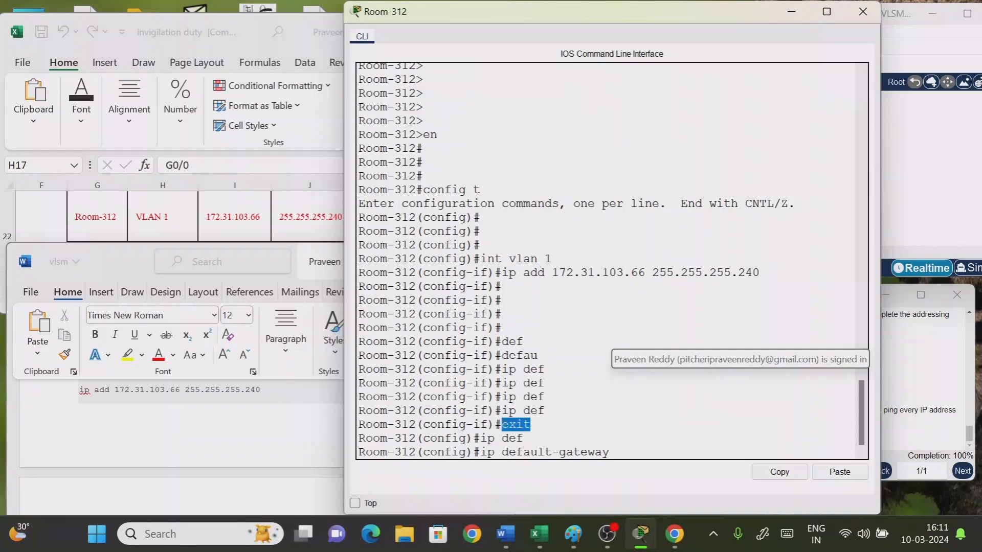
{"action": "left_click_drag", "start_coordinate": [437, 438], "coordinate": [459, 439]}
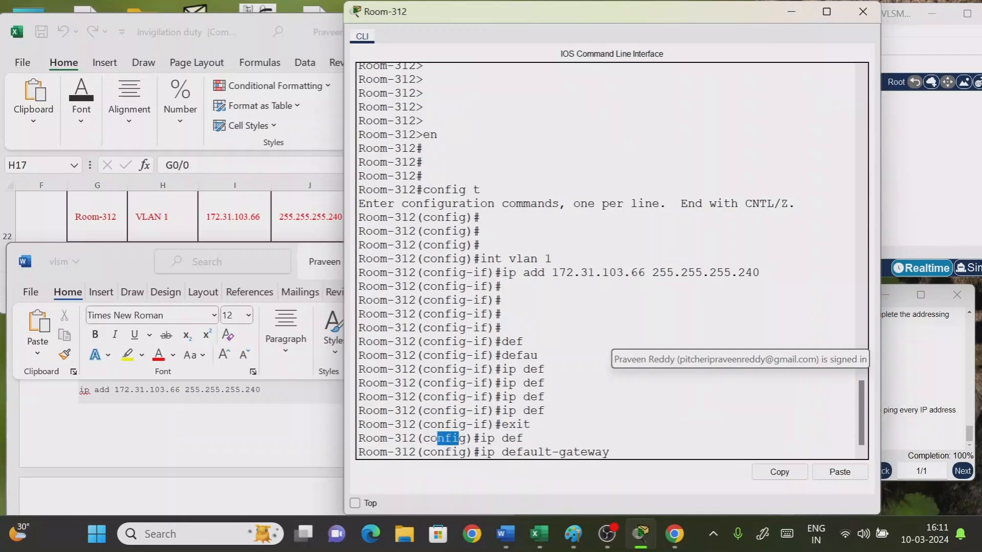
{"action": "left_click", "coordinate": [460, 438]}
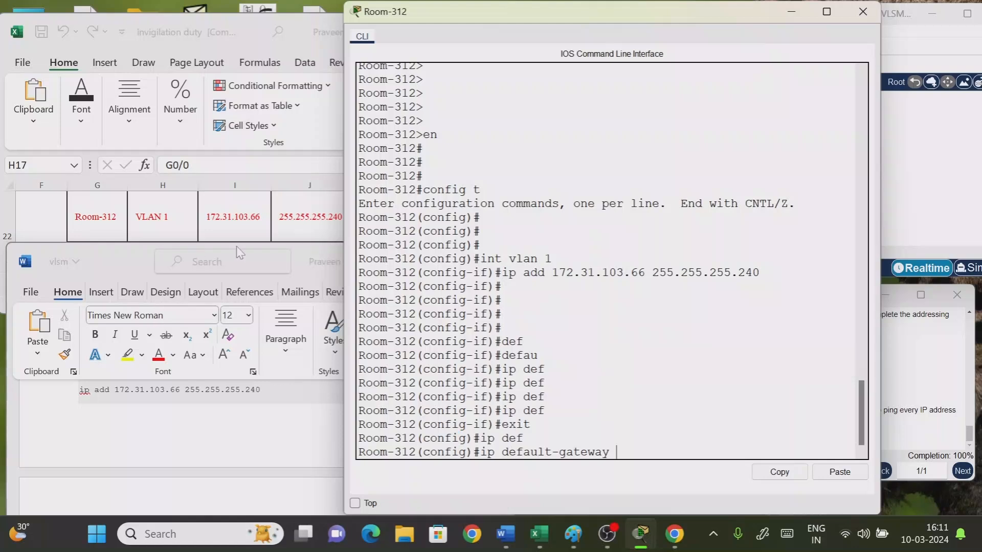
Step: Look up Room-312's gateway in the Excel table, set the switch's default gateway to 172.31.103.65, and put the CLI away
{"action": "left_click", "coordinate": [301, 223]}
{"action": "left_click", "coordinate": [360, 224]}
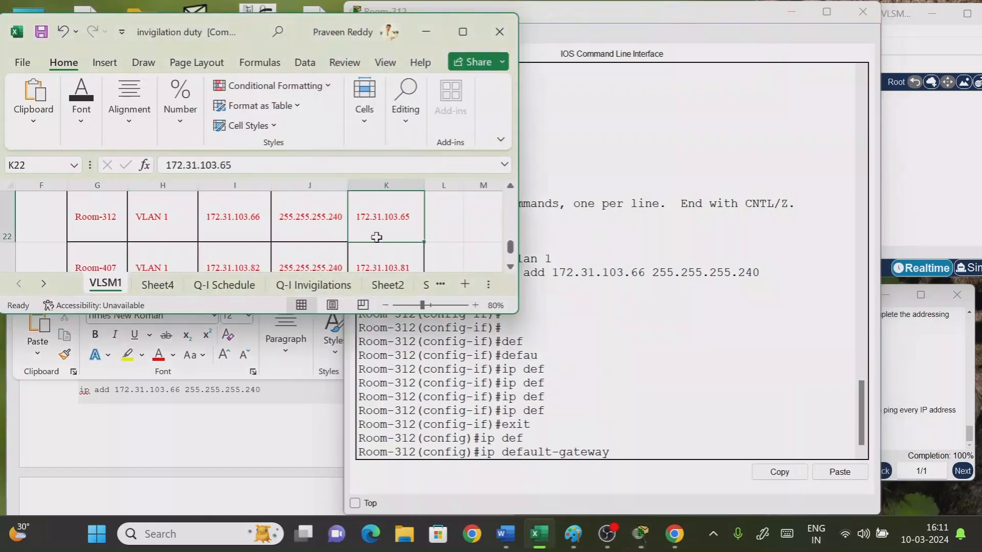
{"action": "left_click", "coordinate": [481, 353]}
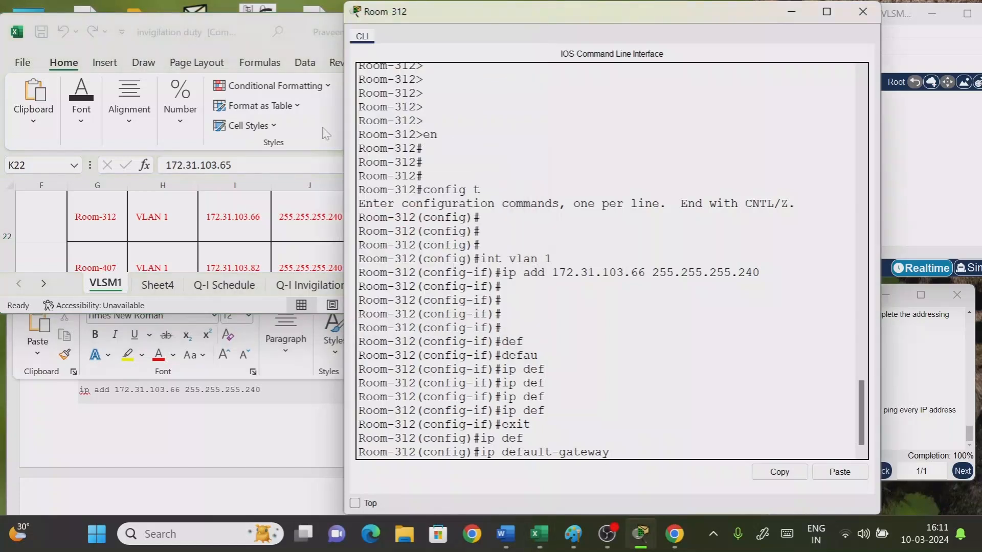
{"action": "left_click_drag", "start_coordinate": [464, 14], "coordinate": [551, 30]}
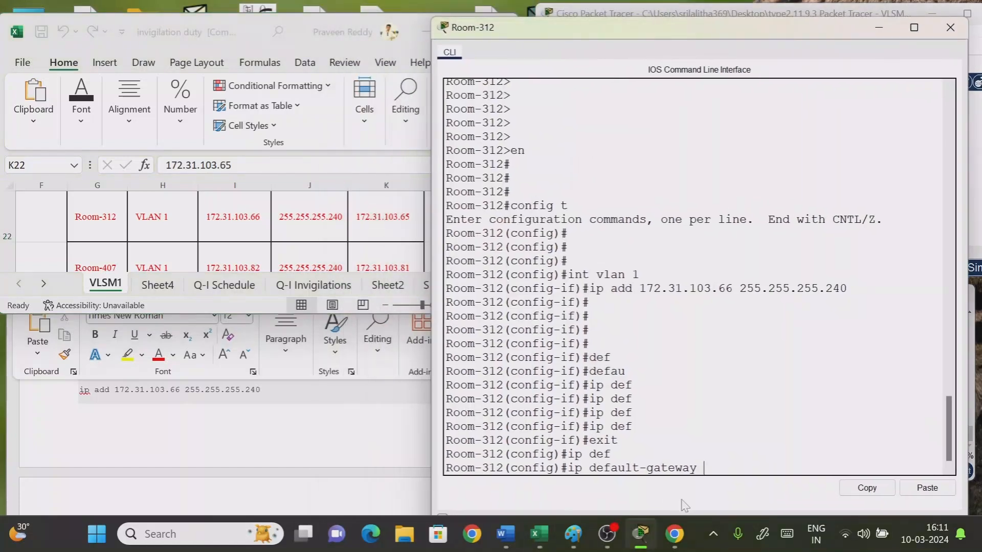
{"action": "type", "text": "172.31.103.65"}
{"action": "key", "text": "Return"}
{"action": "key", "text": "Return"}
{"action": "key", "text": "Return"}
{"action": "key", "text": "Return"}
{"action": "key", "text": "Return"}
{"action": "key", "text": "Return"}
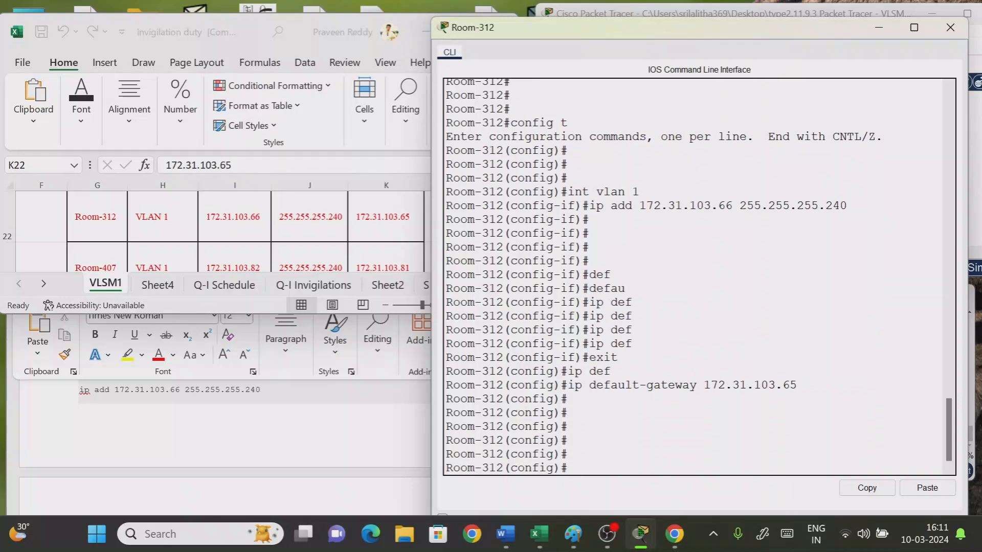
{"action": "left_click", "coordinate": [879, 28]}
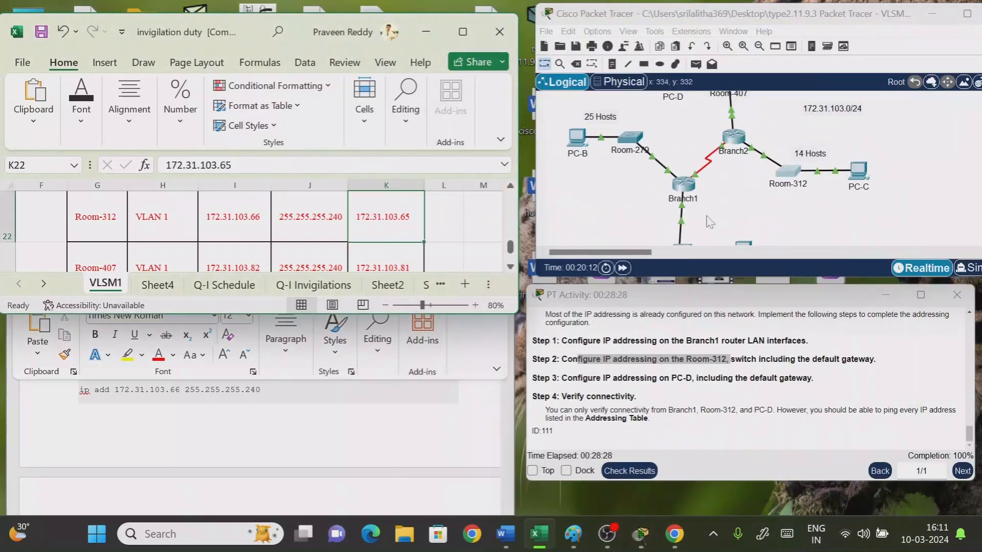
Step: Review the activity's Step 3 instruction on PC-D addressing and locate PC-D in the topology
{"action": "left_click", "coordinate": [627, 390]}
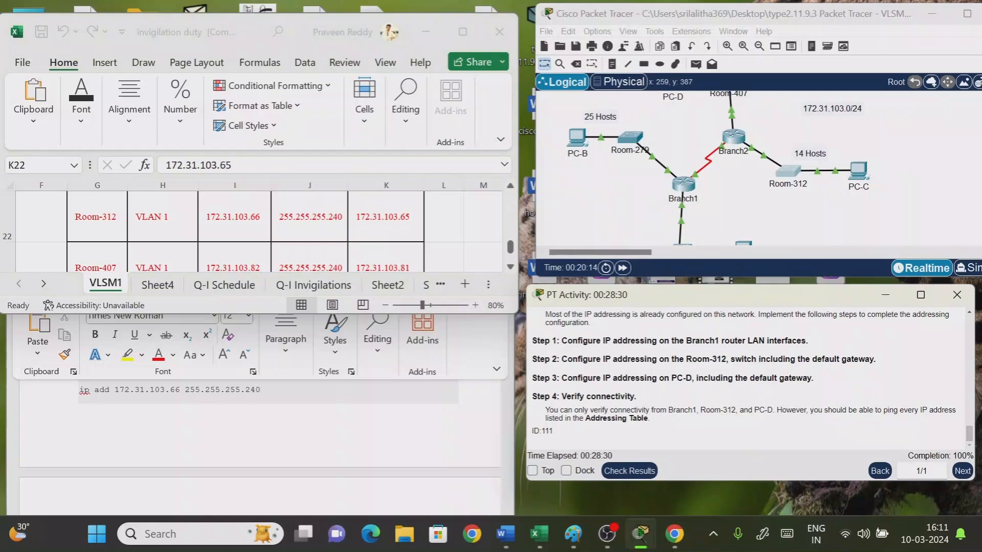
{"action": "left_click_drag", "start_coordinate": [601, 378], "coordinate": [803, 379]}
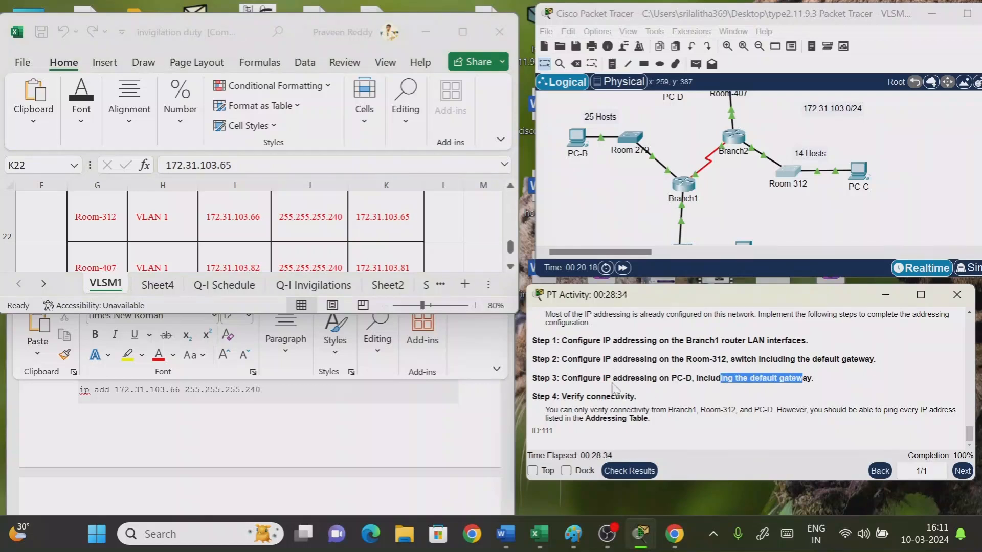
{"action": "left_click_drag", "start_coordinate": [631, 379], "coordinate": [692, 379]}
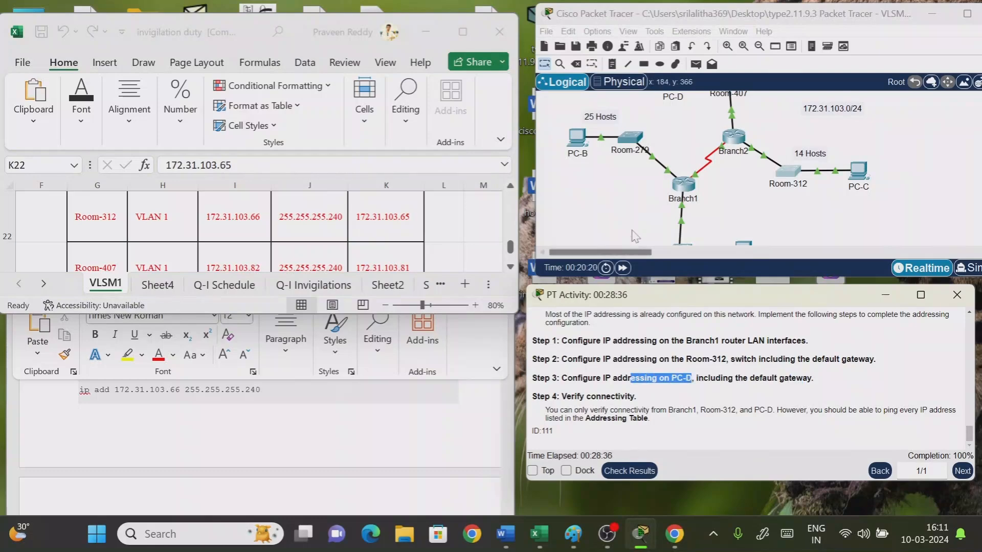
{"action": "scroll", "coordinate": [636, 229], "scroll_direction": "up", "scroll_amount": 1}
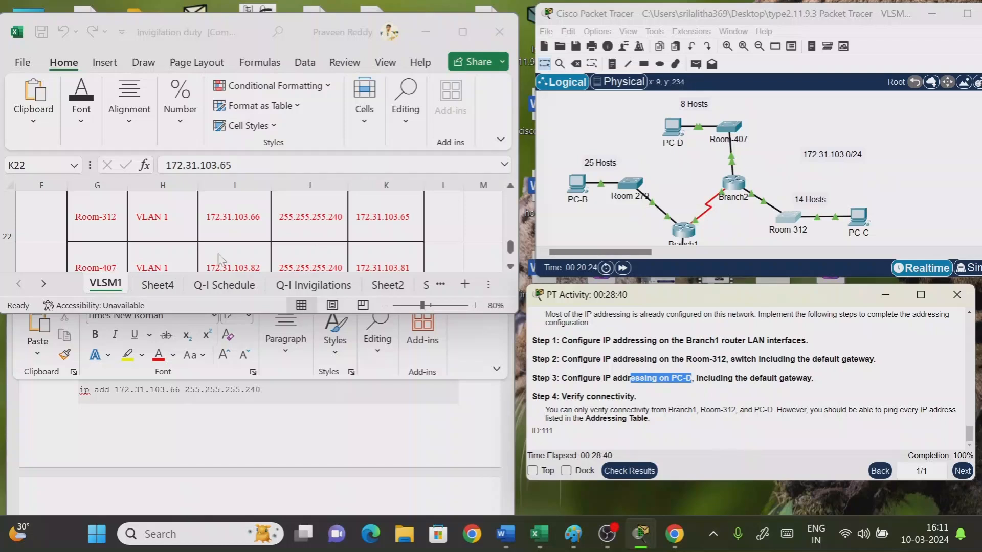
Step: Enlarge the Excel window and look up PC-D's IP address, subnet mask and default gateway in the addressing table
{"action": "left_click", "coordinate": [313, 314]}
{"action": "scroll", "coordinate": [257, 422], "scroll_direction": "down", "scroll_amount": 5}
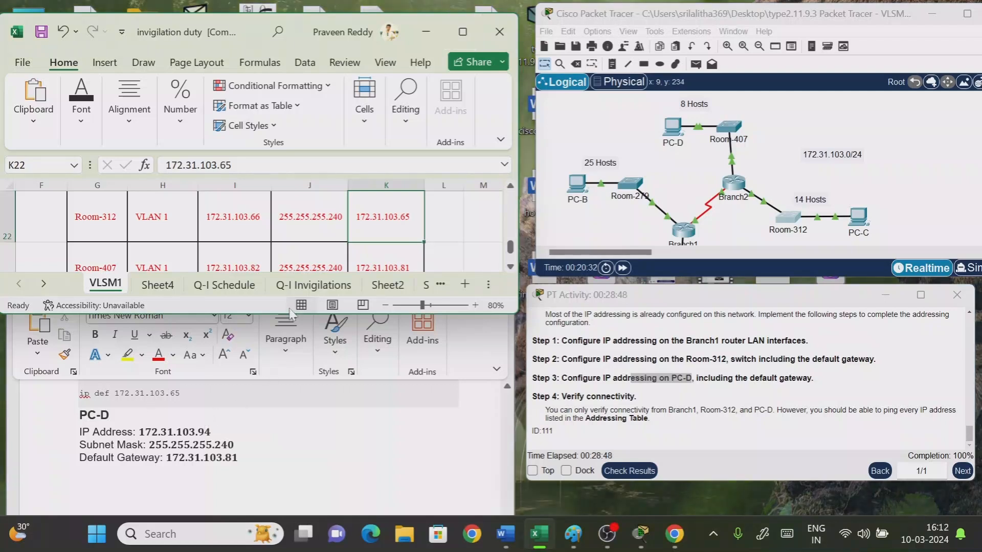
{"action": "left_click_drag", "start_coordinate": [261, 315], "coordinate": [260, 433]}
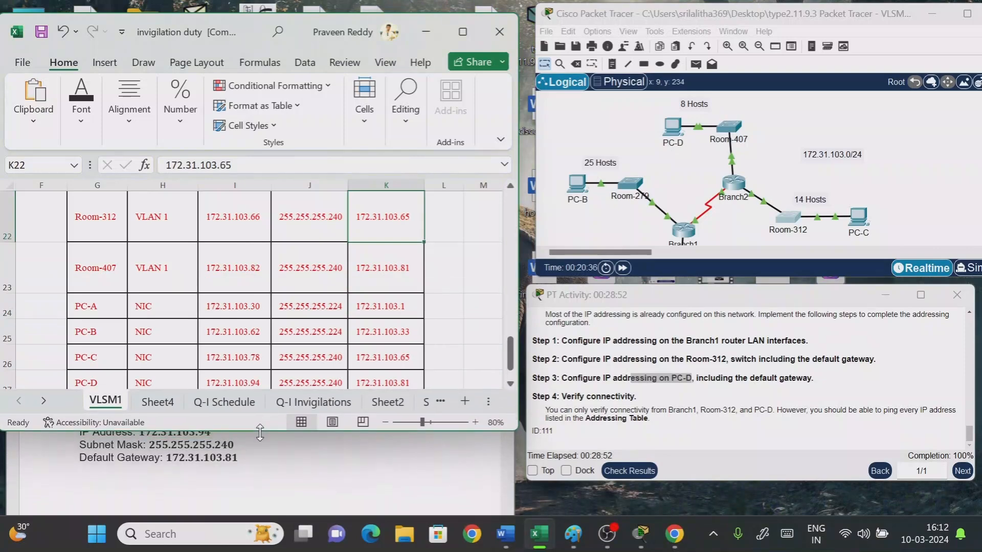
{"action": "left_click_drag", "start_coordinate": [234, 20], "coordinate": [235, 9]}
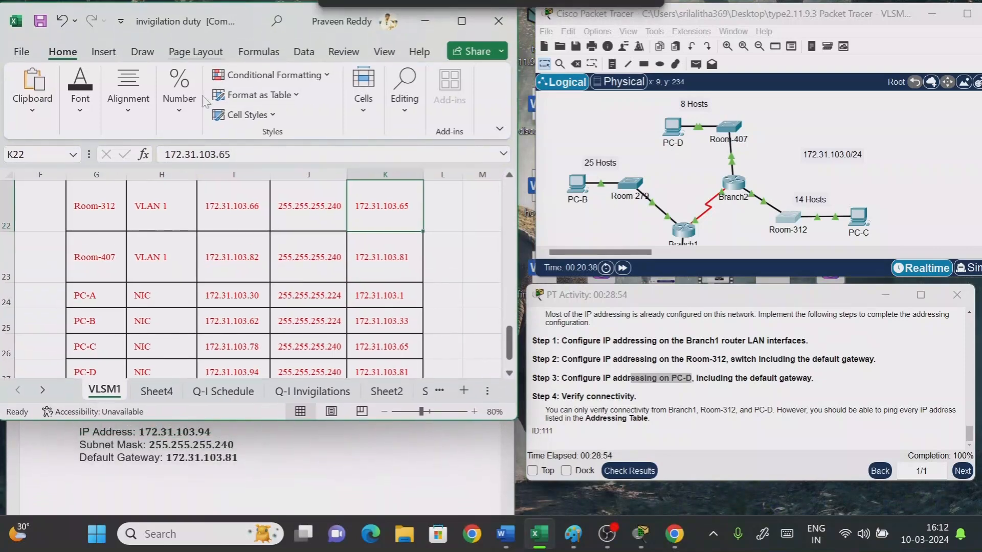
{"action": "scroll", "coordinate": [176, 269], "scroll_direction": "down", "scroll_amount": 4}
{"action": "scroll", "coordinate": [176, 269], "scroll_direction": "up", "scroll_amount": 4}
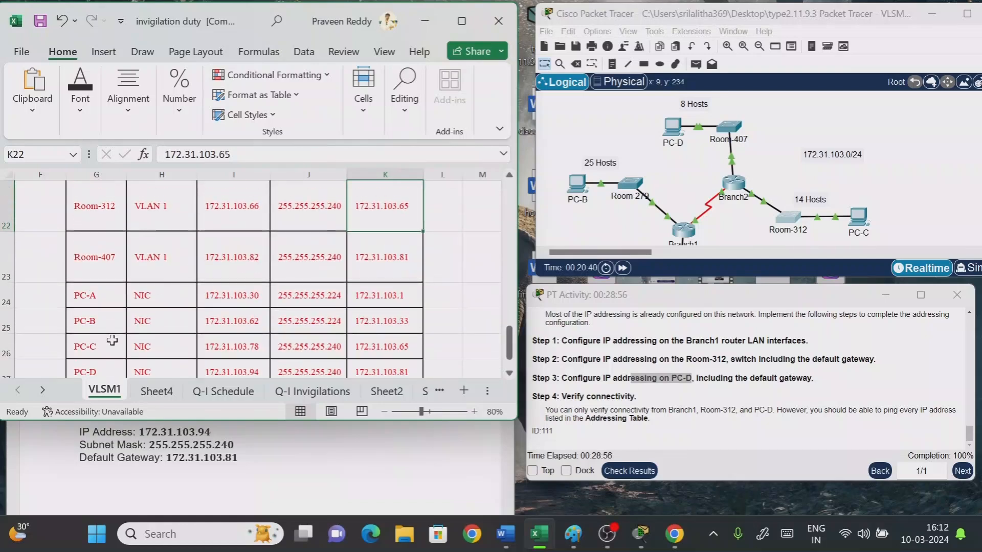
{"action": "left_click", "coordinate": [213, 370]}
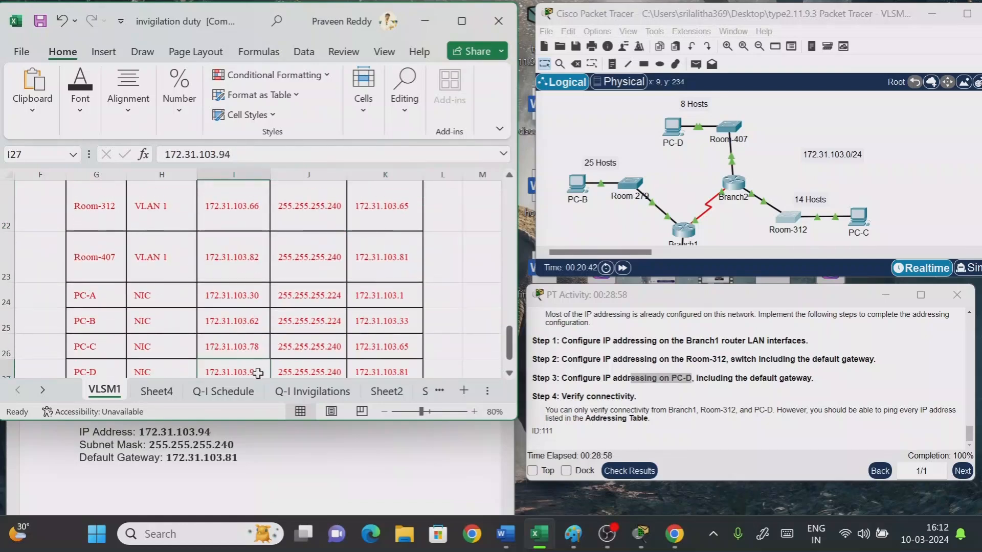
{"action": "left_click", "coordinate": [289, 370]}
{"action": "left_click", "coordinate": [381, 376]}
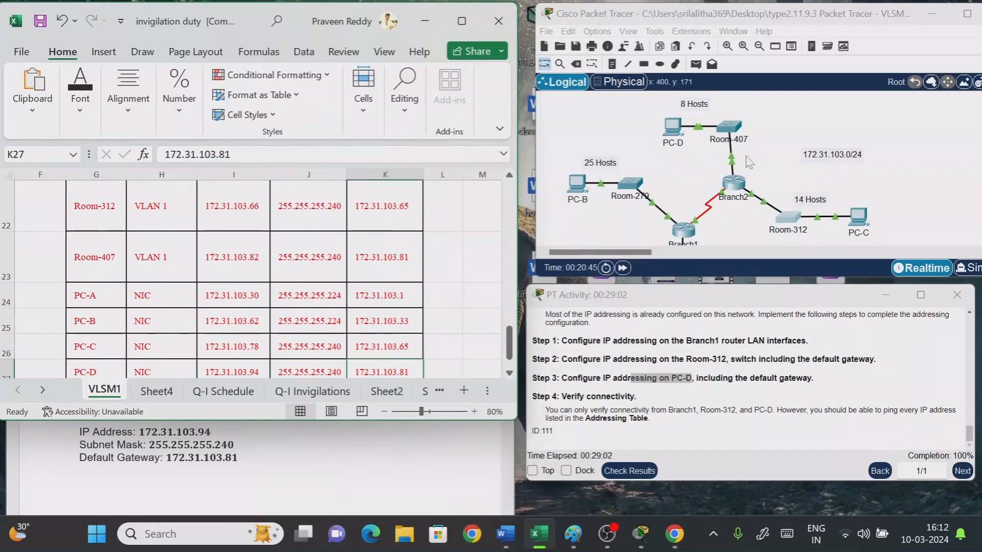
Step: Open PC-D's IP Configuration in Packet Tracer
{"action": "left_click", "coordinate": [673, 129]}
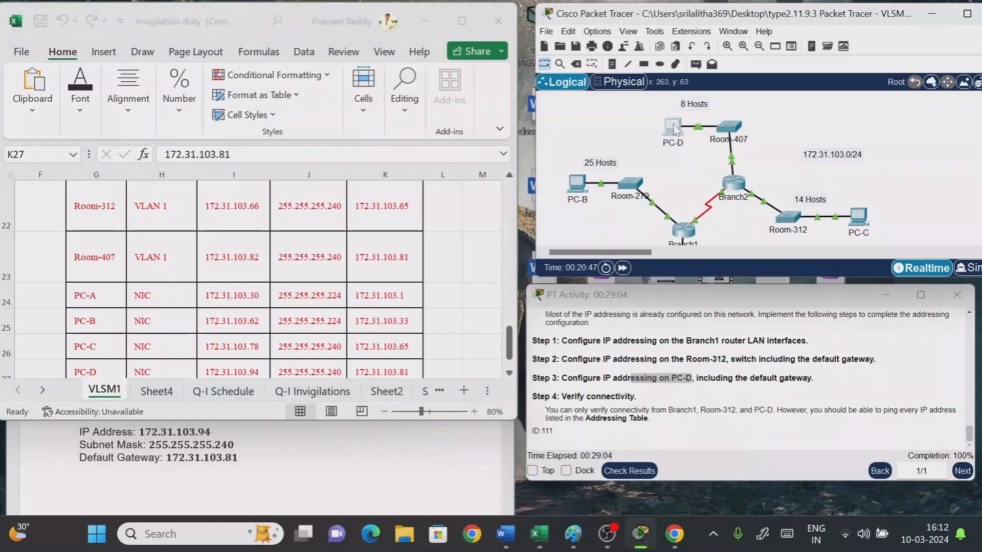
{"action": "left_click", "coordinate": [673, 129]}
{"action": "left_click", "coordinate": [401, 82]}
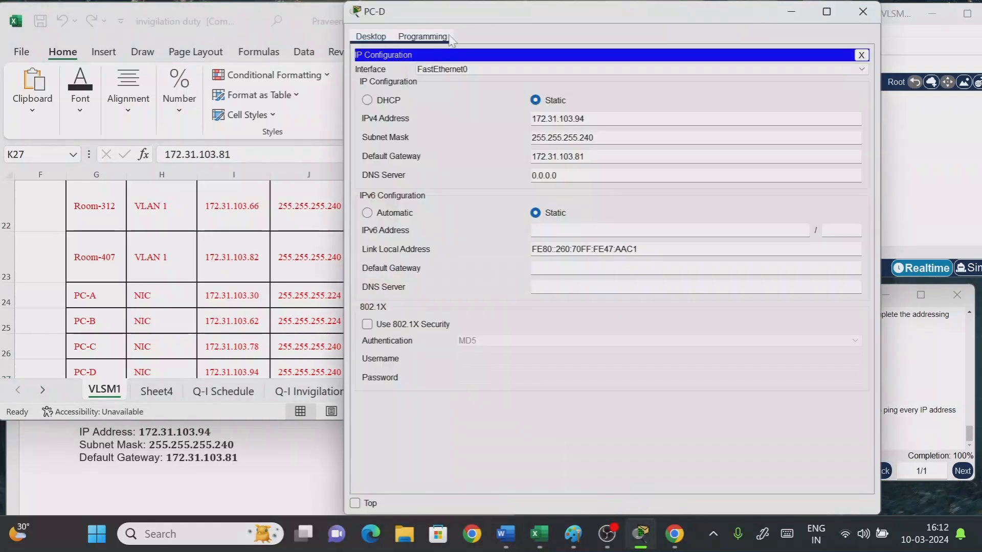
Step: Compare PC-D's IPv4 address, subnet mask and default gateway with its row in the Excel addressing table, and put PC-D's window away
{"action": "left_click_drag", "start_coordinate": [579, 16], "coordinate": [728, 77]}
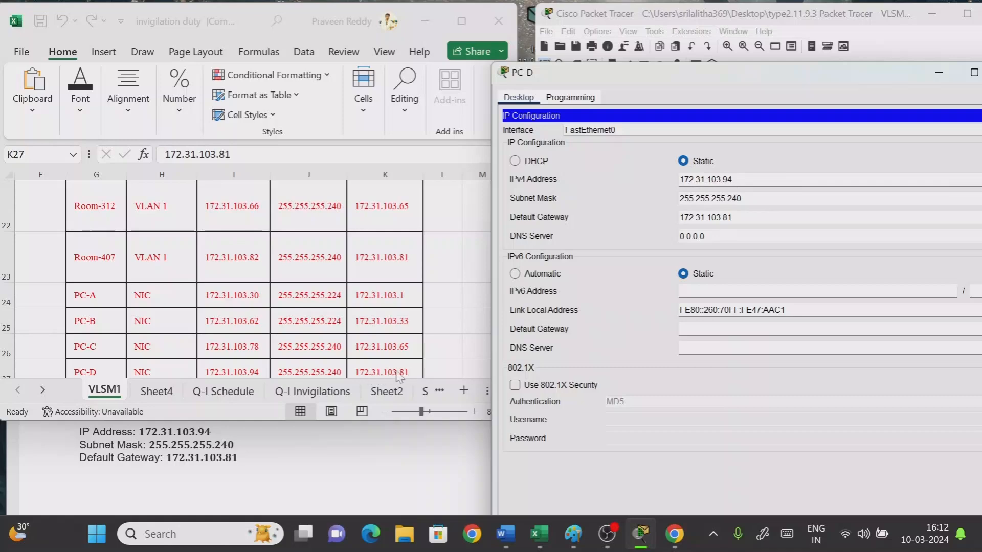
{"action": "left_click", "coordinate": [936, 72]}
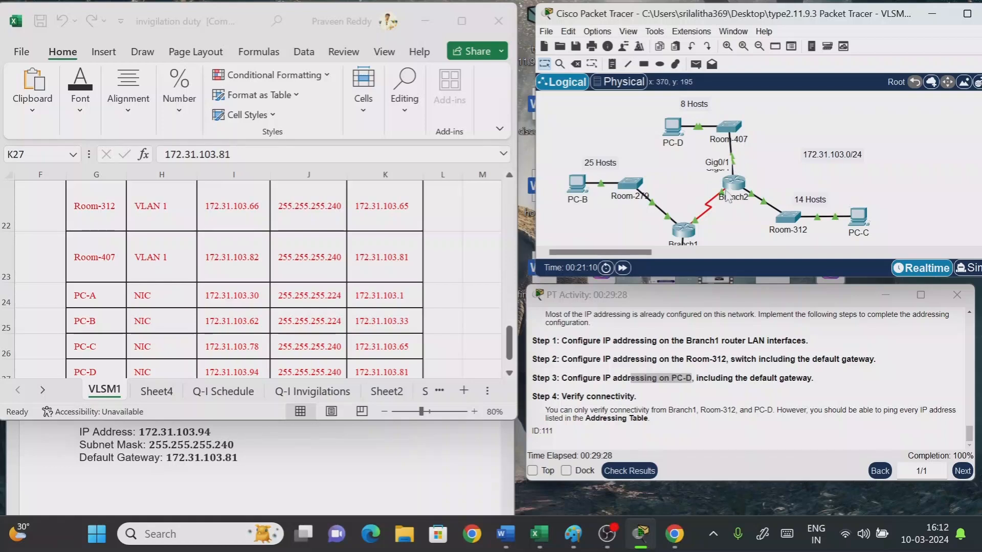
{"action": "scroll", "coordinate": [145, 318], "scroll_direction": "up", "scroll_amount": 4}
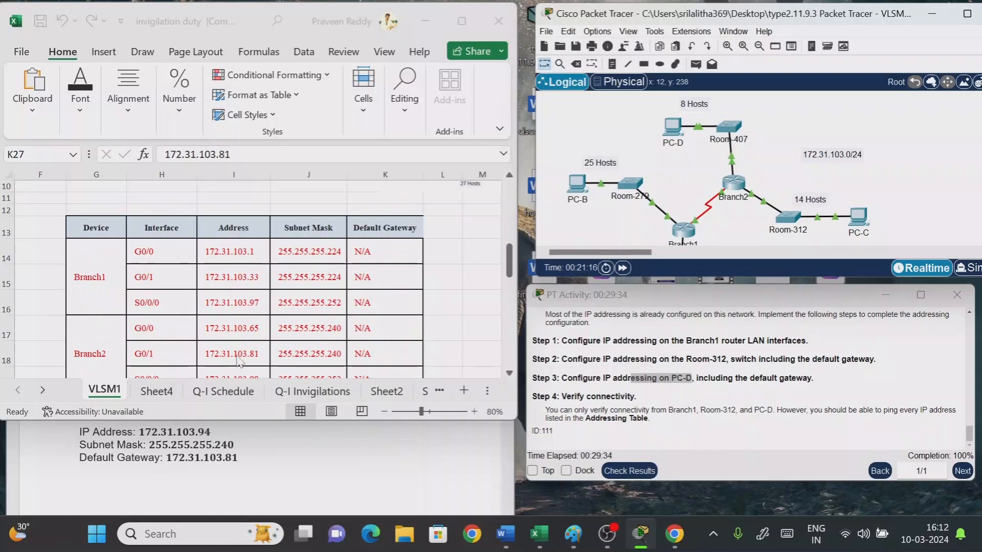
{"action": "scroll", "coordinate": [251, 359], "scroll_direction": "down", "scroll_amount": 4}
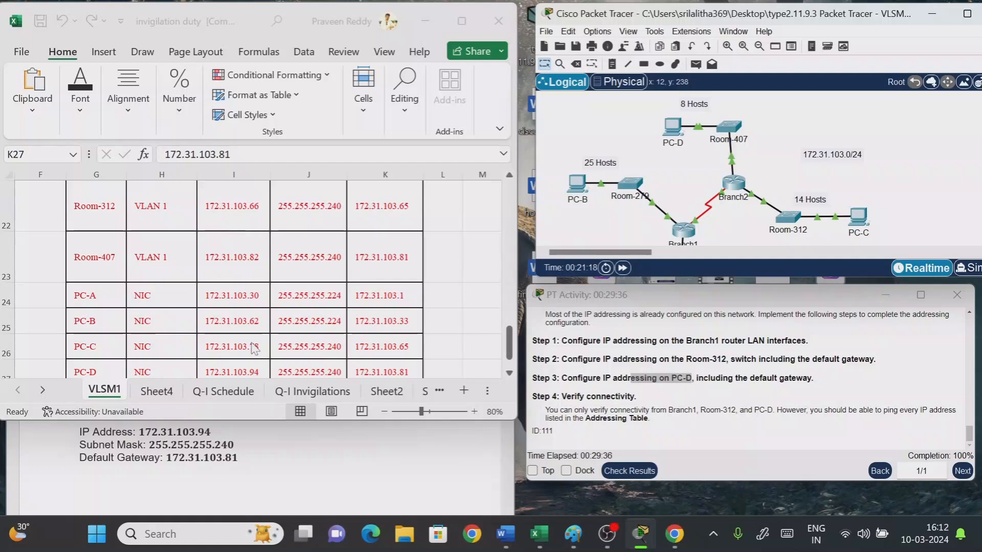
{"action": "left_click", "coordinate": [377, 373]}
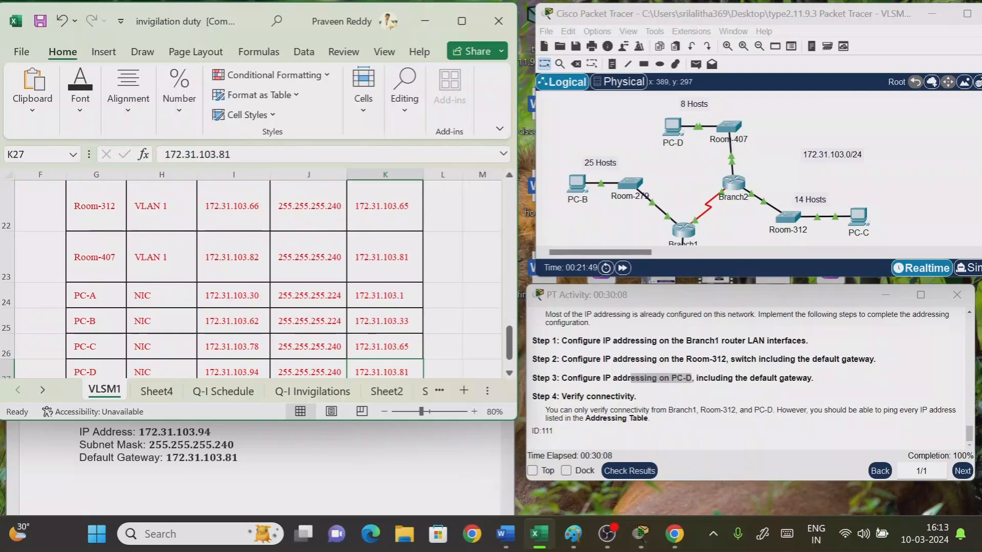
Step: Review the Step 4 connectivity instruction and ping 172.31.103.62 from PC-D's Command Prompt
{"action": "left_click_drag", "start_coordinate": [601, 410], "coordinate": [759, 410]}
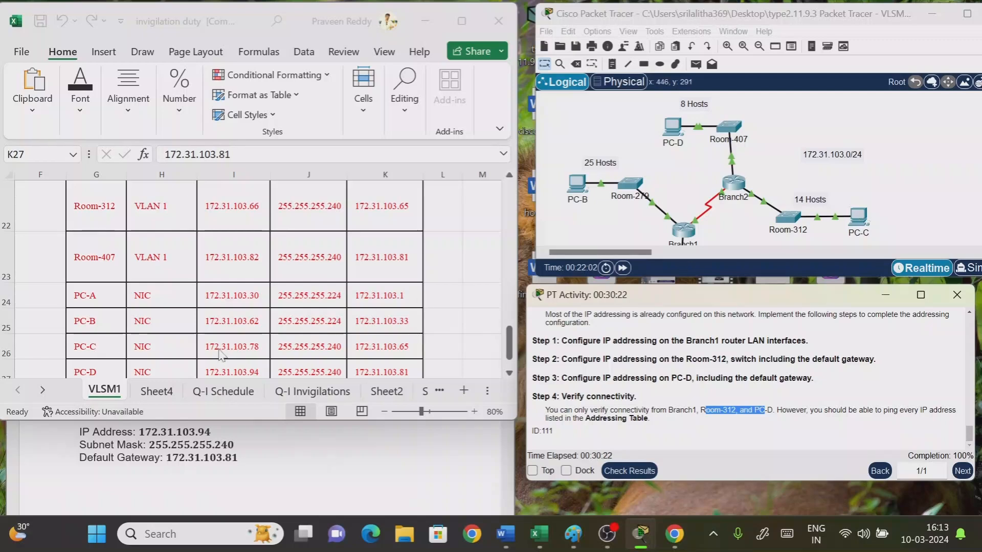
{"action": "left_click", "coordinate": [675, 129]}
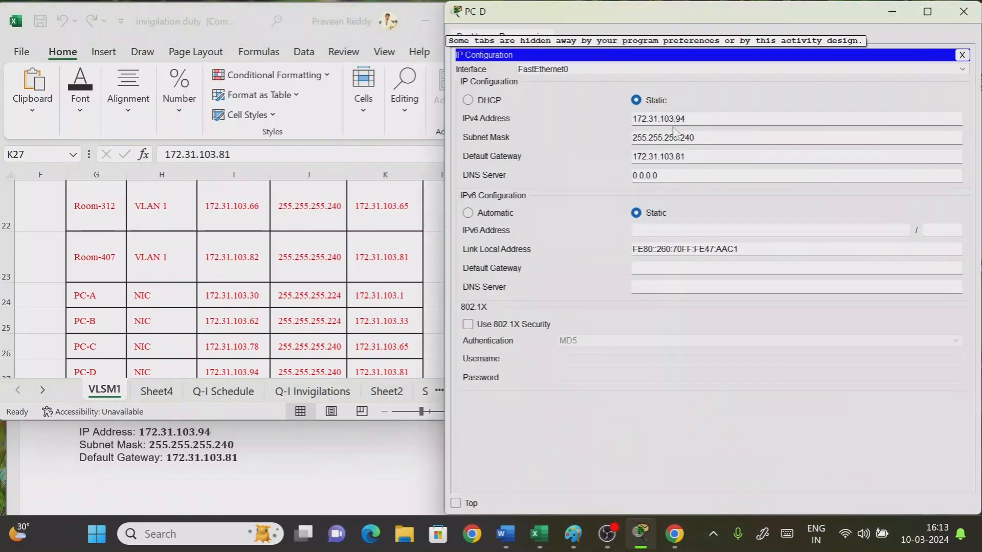
{"action": "left_click", "coordinate": [962, 55]}
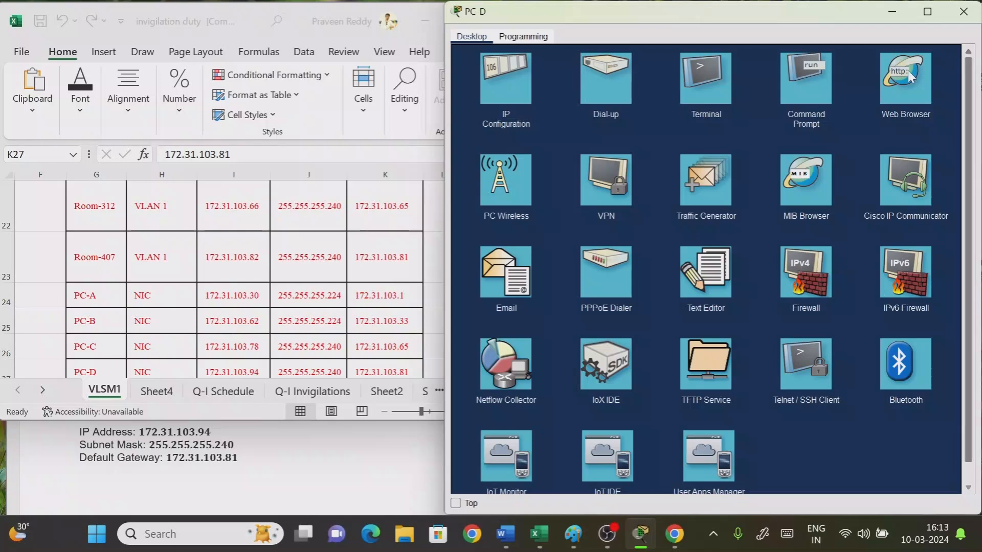
{"action": "left_click", "coordinate": [788, 86]}
{"action": "left_click_drag", "start_coordinate": [681, 18], "coordinate": [806, 155]}
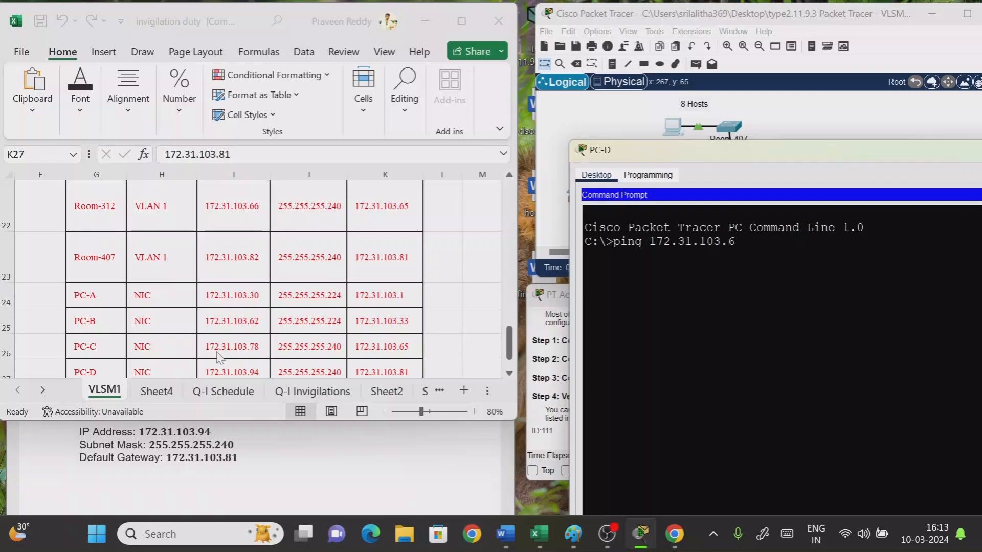
{"action": "key", "text": "Return"}
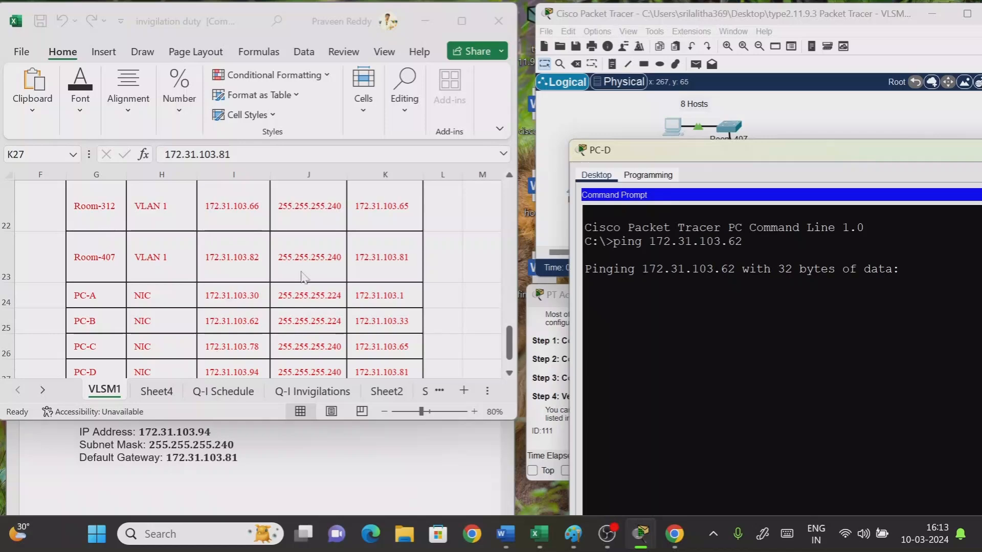
Step: Examine the ping replies in PC-D's Command Prompt and put the PC-D window away
{"action": "left_click_drag", "start_coordinate": [742, 153], "coordinate": [507, 185]}
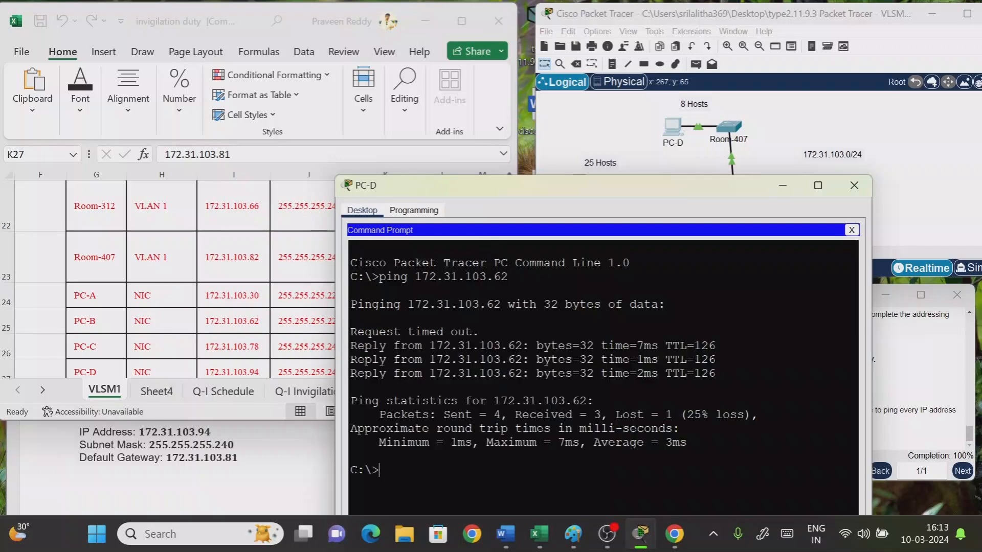
{"action": "left_click_drag", "start_coordinate": [393, 346], "coordinate": [530, 345]}
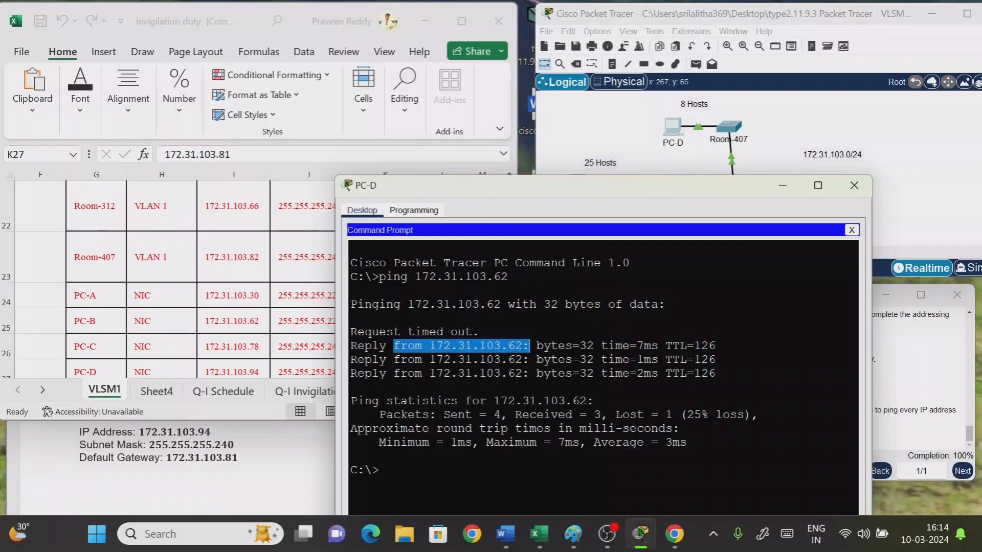
{"action": "left_click_drag", "start_coordinate": [466, 373], "coordinate": [622, 360]}
{"action": "left_click", "coordinate": [782, 186]}
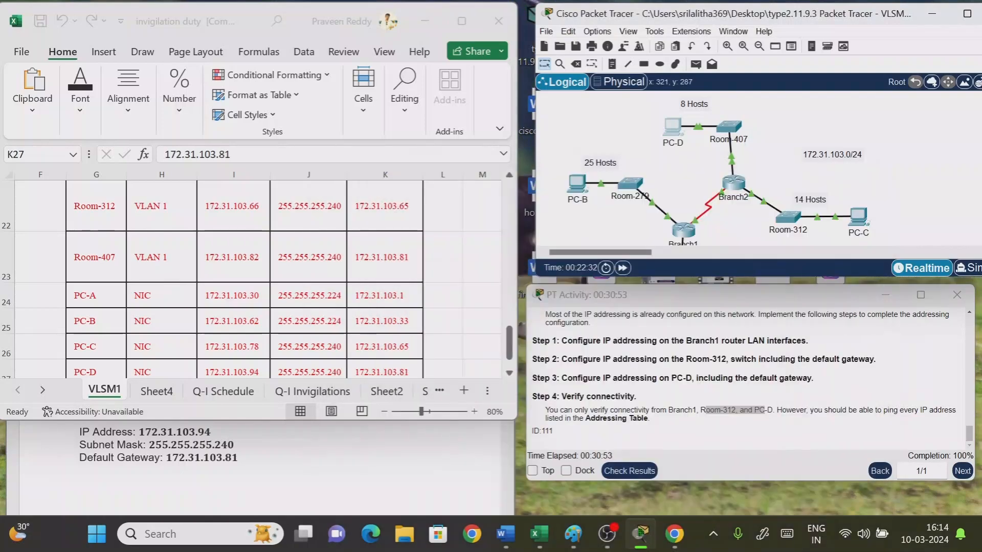
Step: Maximise the activity instructions, go back to the Addressing Table and enlarge the text by two zoom levels
{"action": "left_click", "coordinate": [926, 296]}
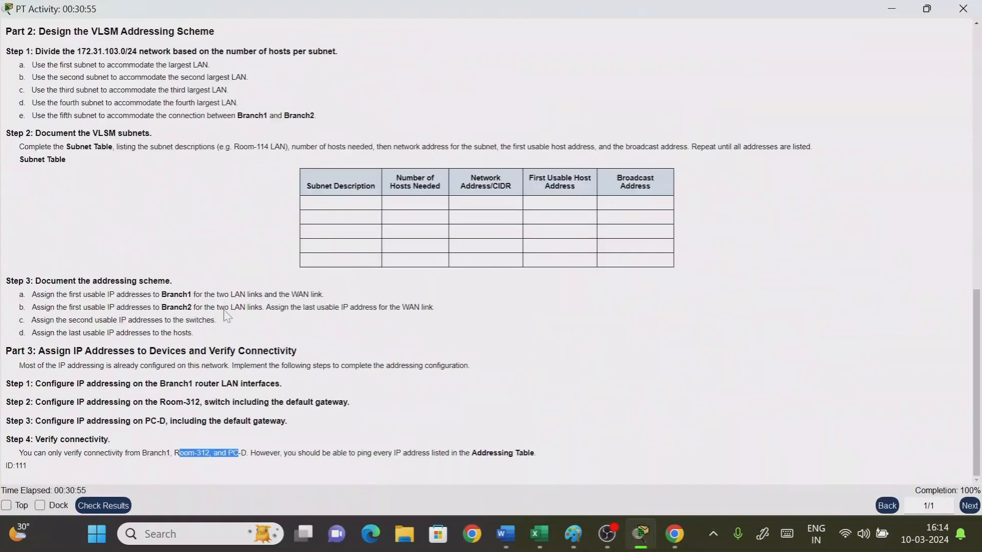
{"action": "scroll", "coordinate": [224, 316], "scroll_direction": "up", "scroll_amount": 4}
{"action": "scroll", "coordinate": [224, 316], "scroll_direction": "up", "scroll_amount": 8}
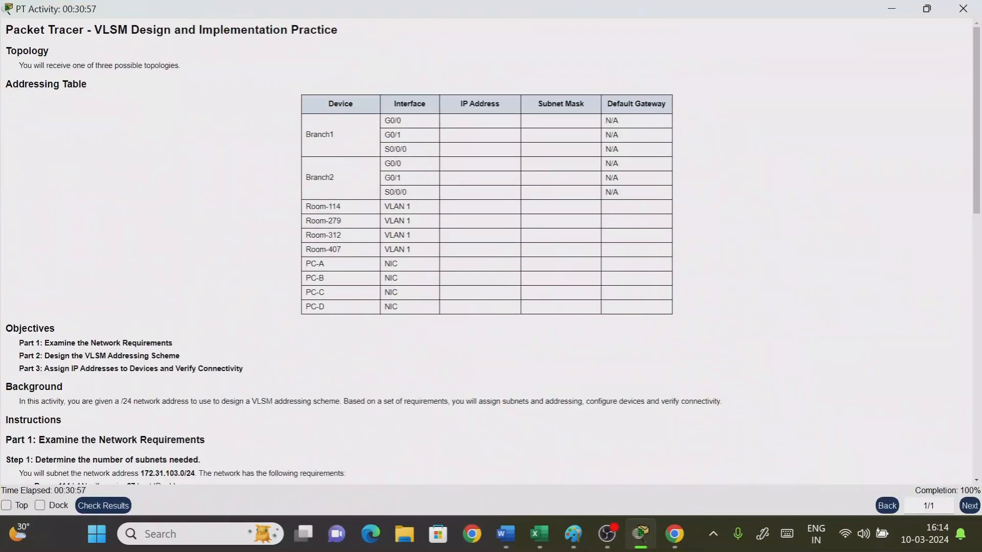
{"action": "right_click", "coordinate": [259, 196]}
{"action": "left_click", "coordinate": [262, 221]}
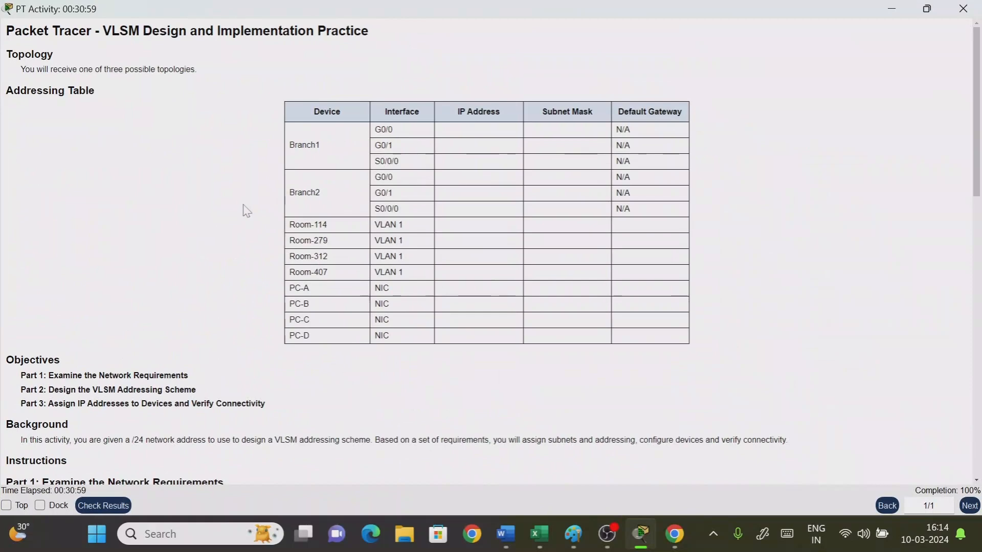
{"action": "right_click", "coordinate": [245, 207]}
{"action": "left_click", "coordinate": [288, 237]}
Step: Review the Part 1 host requirements, the Part 2 subnet division rules and the Subnet Table in the activity instructions
{"action": "scroll", "coordinate": [173, 258], "scroll_direction": "down", "scroll_amount": 5}
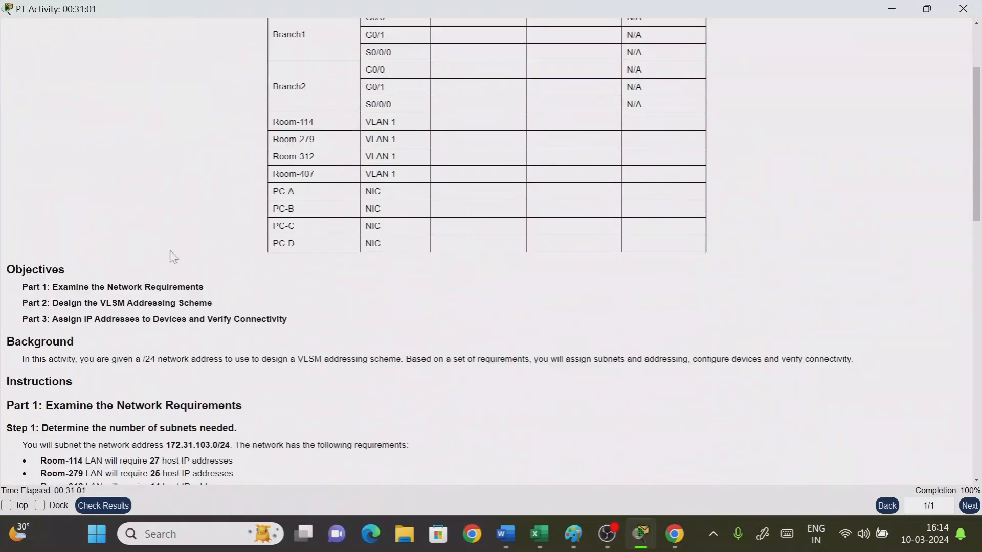
{"action": "scroll", "coordinate": [174, 259], "scroll_direction": "down", "scroll_amount": 1}
{"action": "left_click_drag", "start_coordinate": [171, 261], "coordinate": [233, 277]}
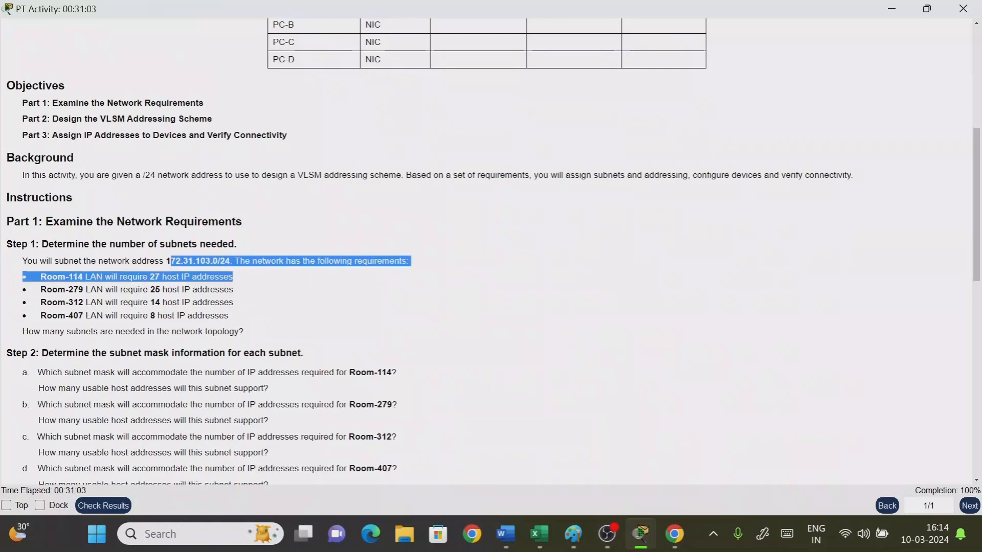
{"action": "scroll", "coordinate": [491, 252], "scroll_direction": "down", "scroll_amount": 5}
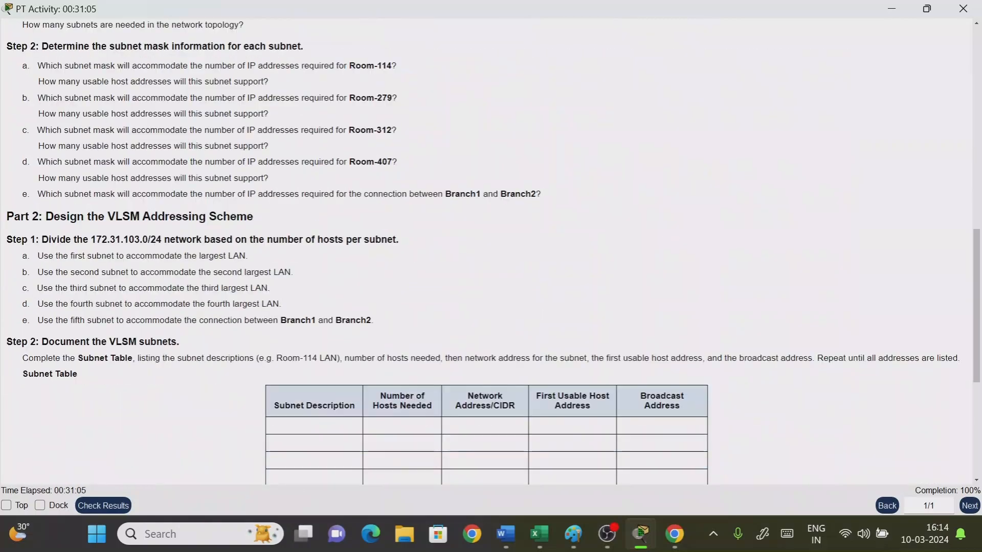
{"action": "left_click_drag", "start_coordinate": [23, 254], "coordinate": [390, 323]}
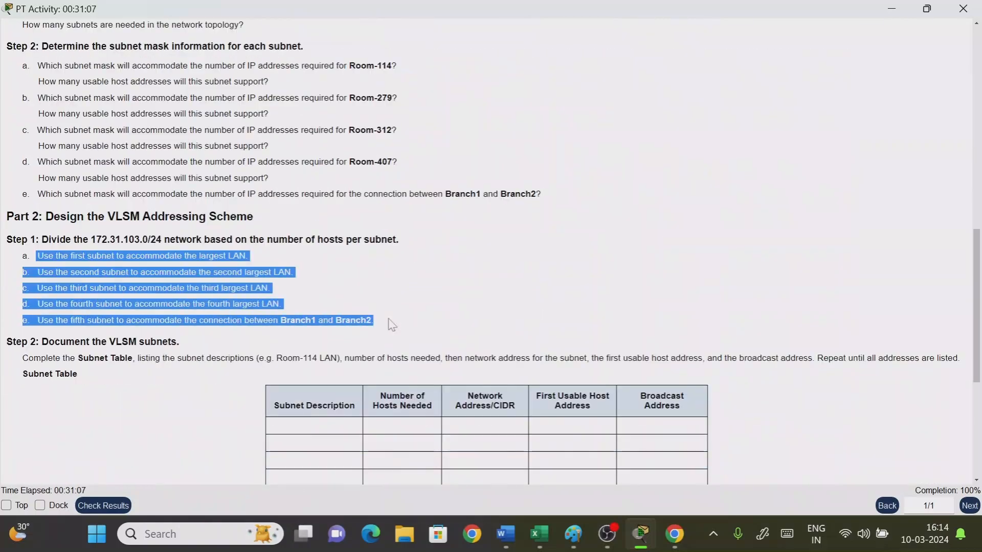
{"action": "left_click", "coordinate": [307, 264]}
{"action": "scroll", "coordinate": [325, 316], "scroll_direction": "down", "scroll_amount": 1}
{"action": "left_click_drag", "start_coordinate": [314, 371], "coordinate": [558, 435]}
{"action": "scroll", "coordinate": [360, 367], "scroll_direction": "down", "scroll_amount": 3}
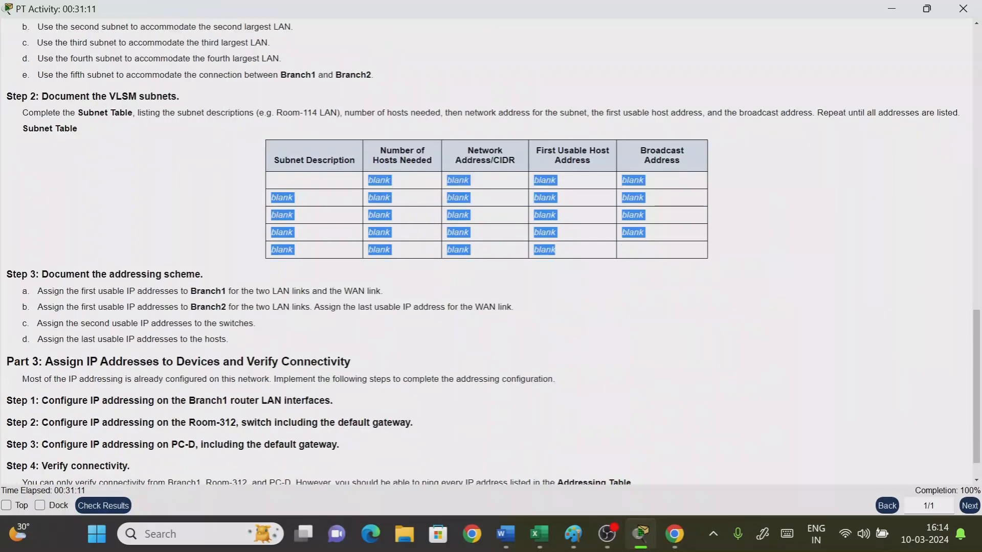
Step: Recheck the Part 1 and Part 2 instructions, highlighting the rule for assigning Branch1's first usable addresses
{"action": "scroll", "coordinate": [361, 368], "scroll_direction": "up", "scroll_amount": 6}
{"action": "scroll", "coordinate": [274, 373], "scroll_direction": "up", "scroll_amount": 5}
{"action": "scroll", "coordinate": [275, 373], "scroll_direction": "down", "scroll_amount": 11}
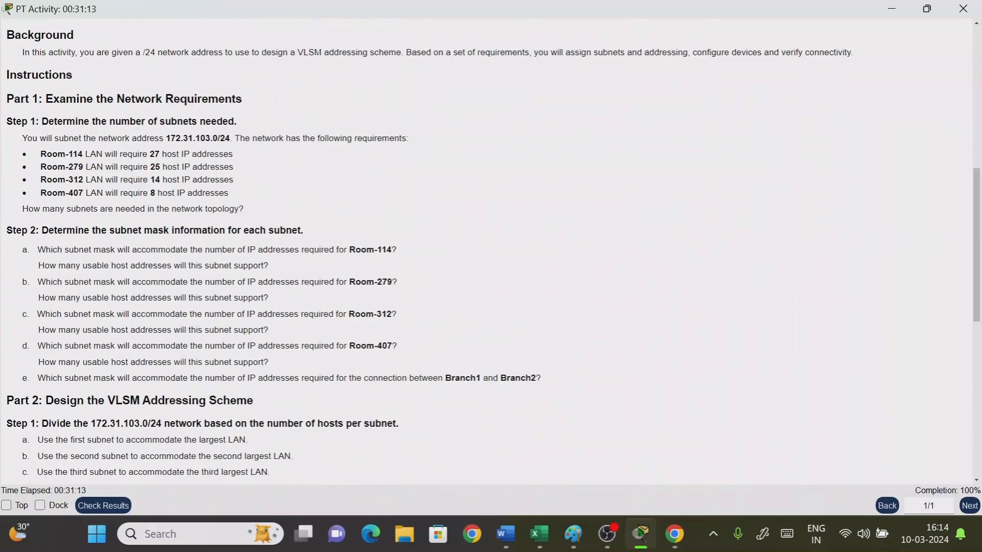
{"action": "scroll", "coordinate": [275, 390], "scroll_direction": "down", "scroll_amount": 1}
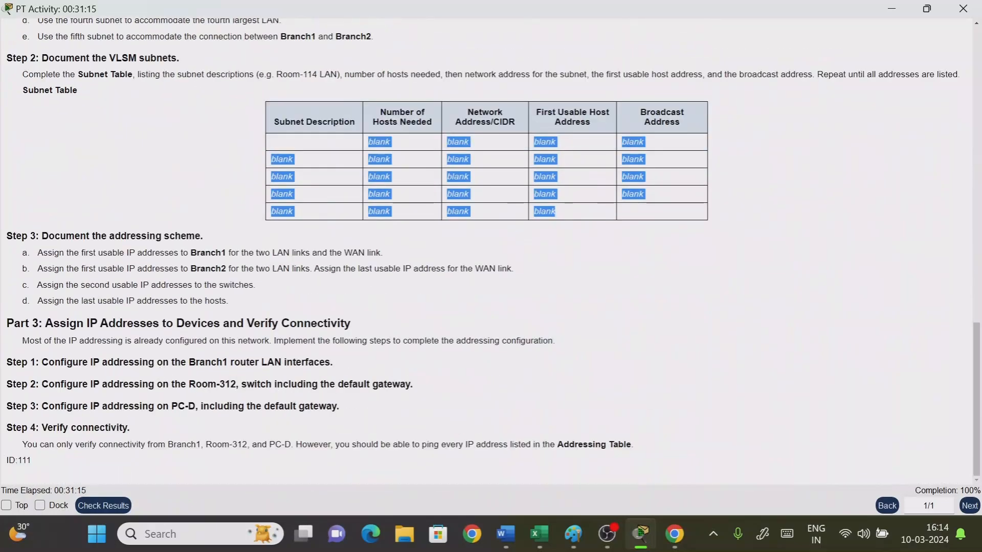
{"action": "left_click_drag", "start_coordinate": [103, 253], "coordinate": [398, 255]}
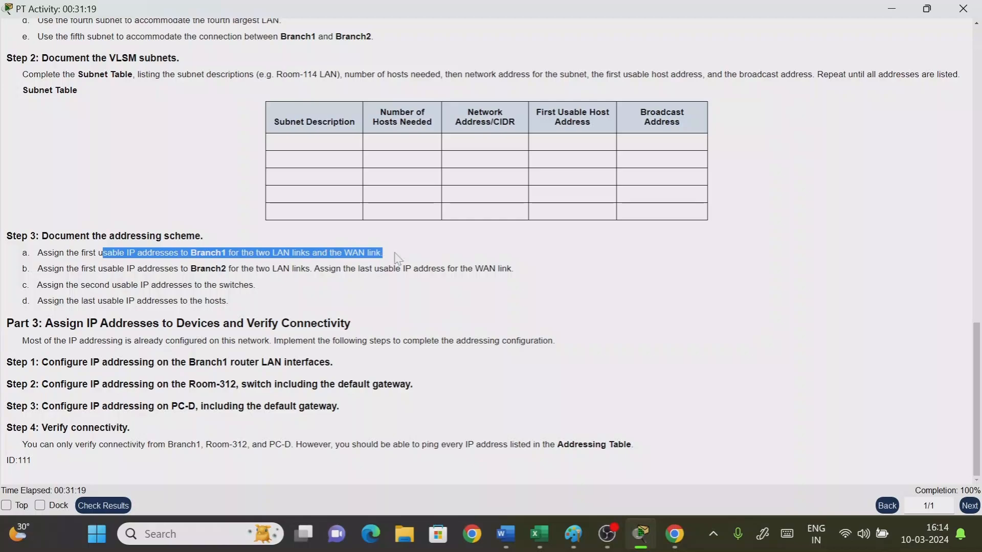
Step: Go over the activity from the Addressing Table to Part 3, highlighting Step 1 on the Branch1 router LAN interfaces
{"action": "scroll", "coordinate": [416, 432], "scroll_direction": "up", "scroll_amount": 12}
{"action": "scroll", "coordinate": [416, 432], "scroll_direction": "down", "scroll_amount": 8}
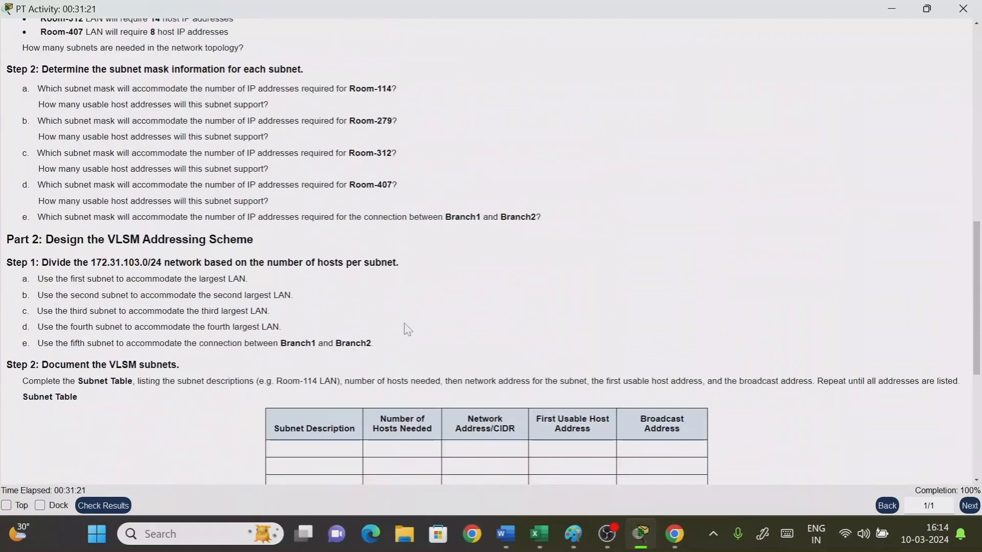
{"action": "scroll", "coordinate": [438, 361], "scroll_direction": "up", "scroll_amount": 15}
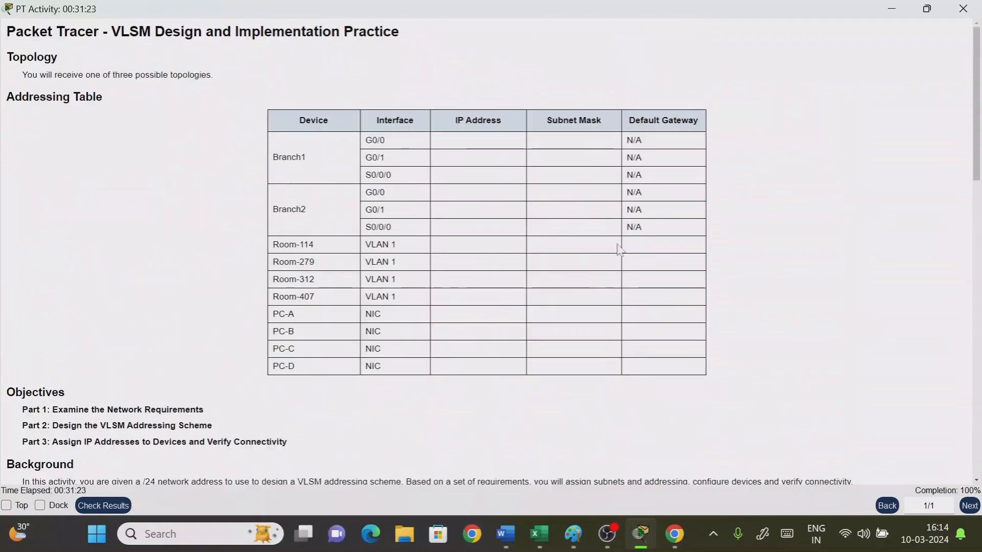
{"action": "scroll", "coordinate": [496, 247], "scroll_direction": "down", "scroll_amount": 15}
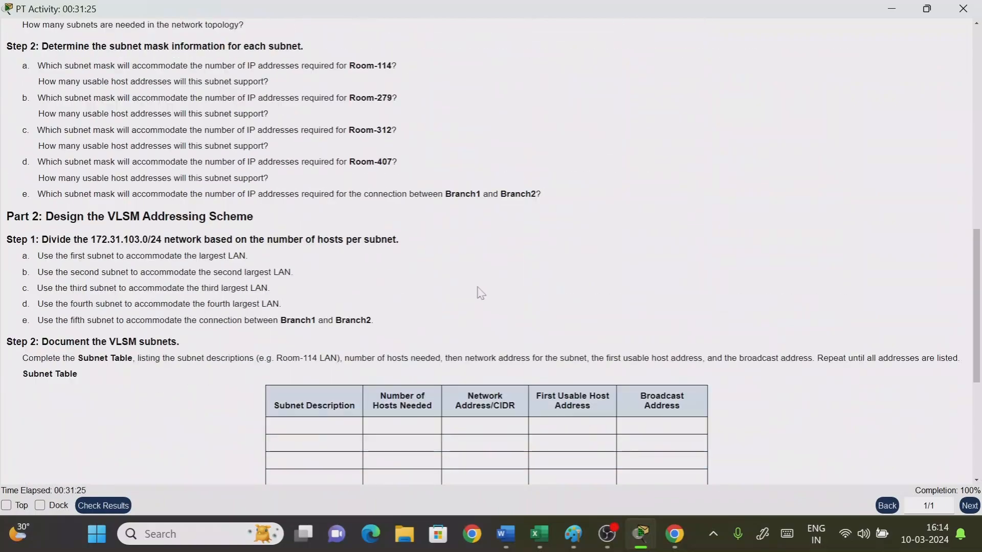
{"action": "scroll", "coordinate": [491, 256], "scroll_direction": "down", "scroll_amount": 5}
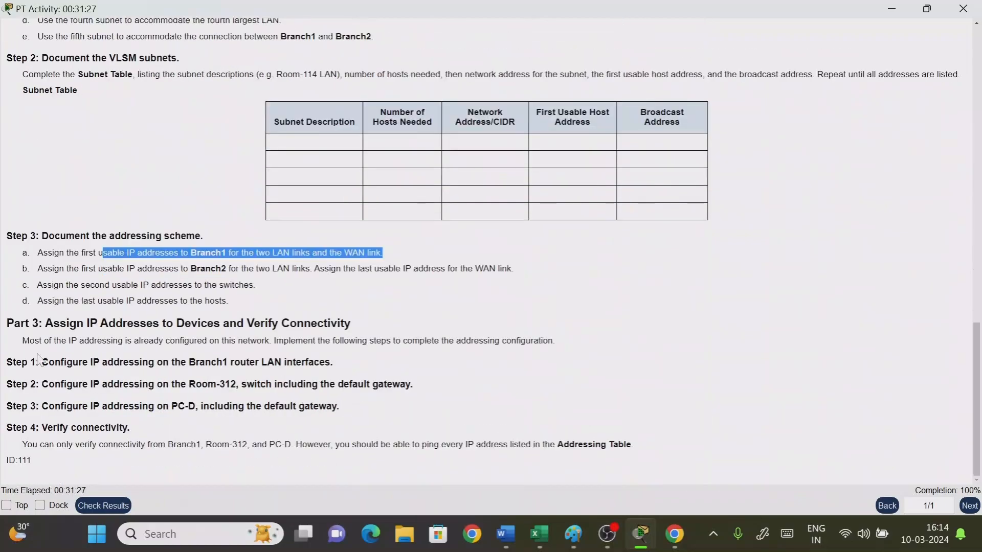
{"action": "left_click_drag", "start_coordinate": [42, 362], "coordinate": [334, 362]}
{"action": "left_click", "coordinate": [348, 367]}
Step: Look back over the Addressing Table, the network requirements and the VLSM design section of the activity
{"action": "scroll", "coordinate": [491, 255], "scroll_direction": "up", "scroll_amount": 18}
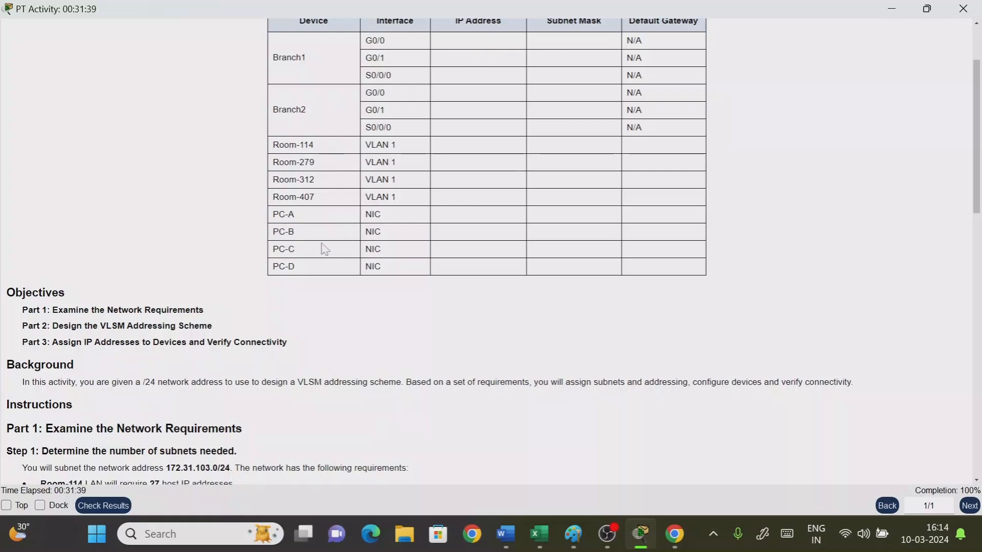
{"action": "scroll", "coordinate": [326, 250], "scroll_direction": "up", "scroll_amount": 2}
{"action": "scroll", "coordinate": [323, 252], "scroll_direction": "down", "scroll_amount": 10}
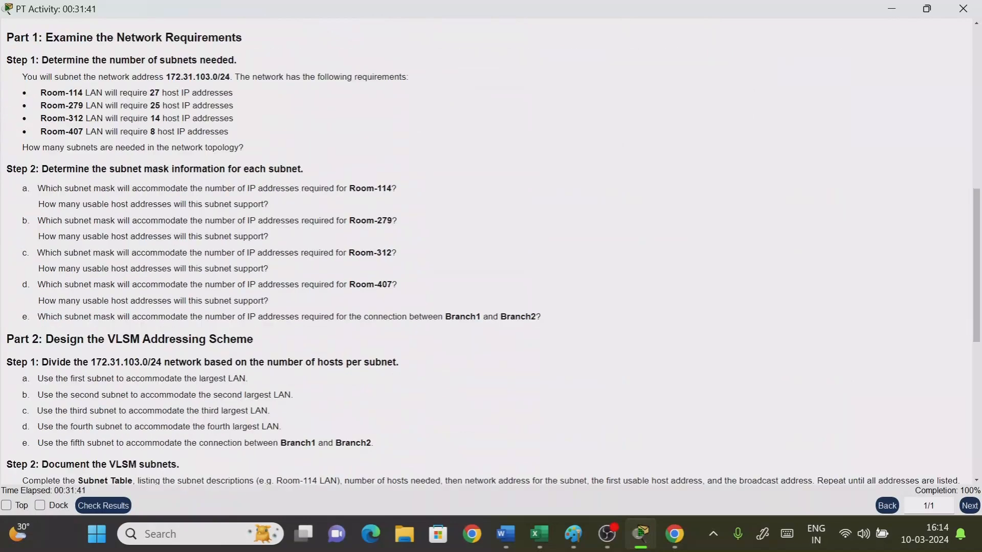
{"action": "scroll", "coordinate": [486, 250], "scroll_direction": "down", "scroll_amount": 3}
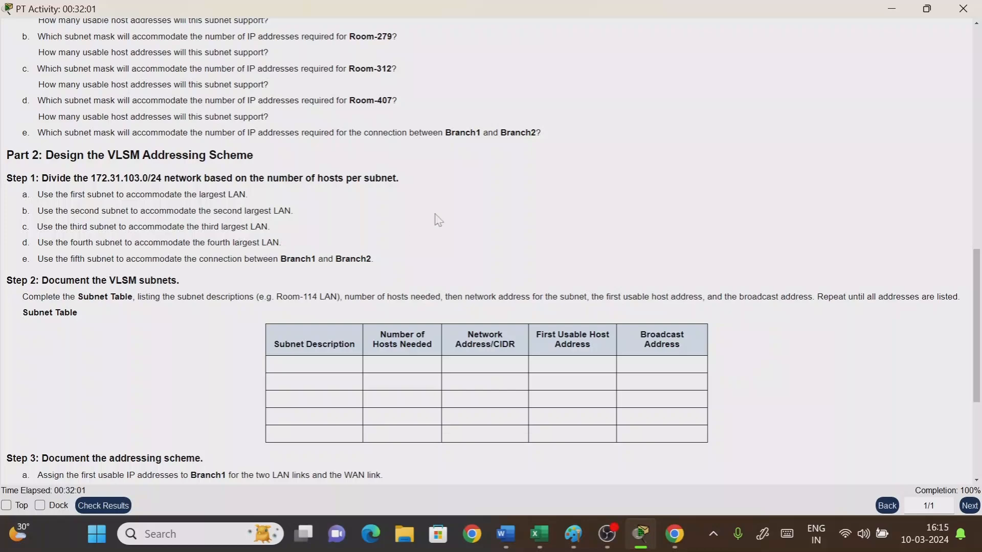
{"action": "scroll", "coordinate": [435, 219], "scroll_direction": "up", "scroll_amount": 10}
{"action": "scroll", "coordinate": [392, 278], "scroll_direction": "up", "scroll_amount": 4}
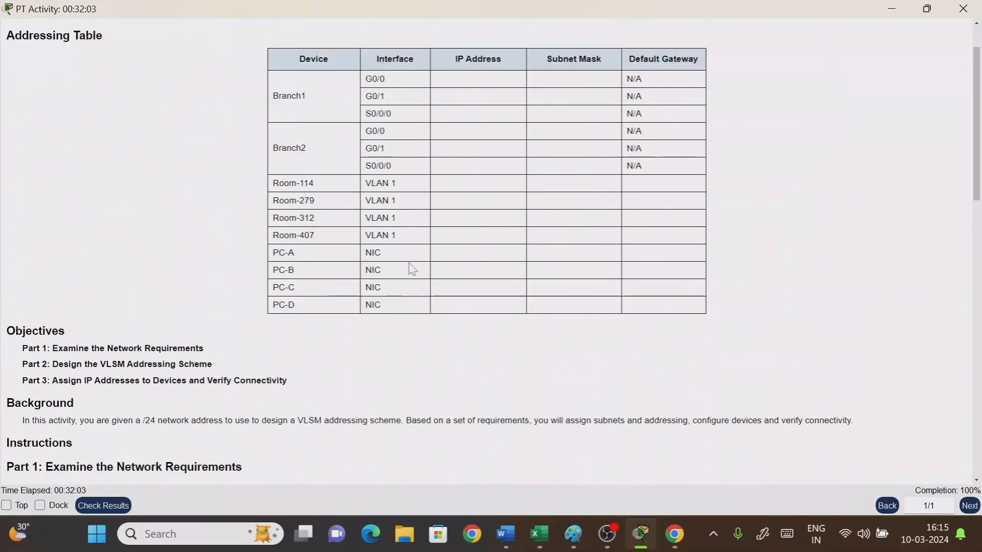